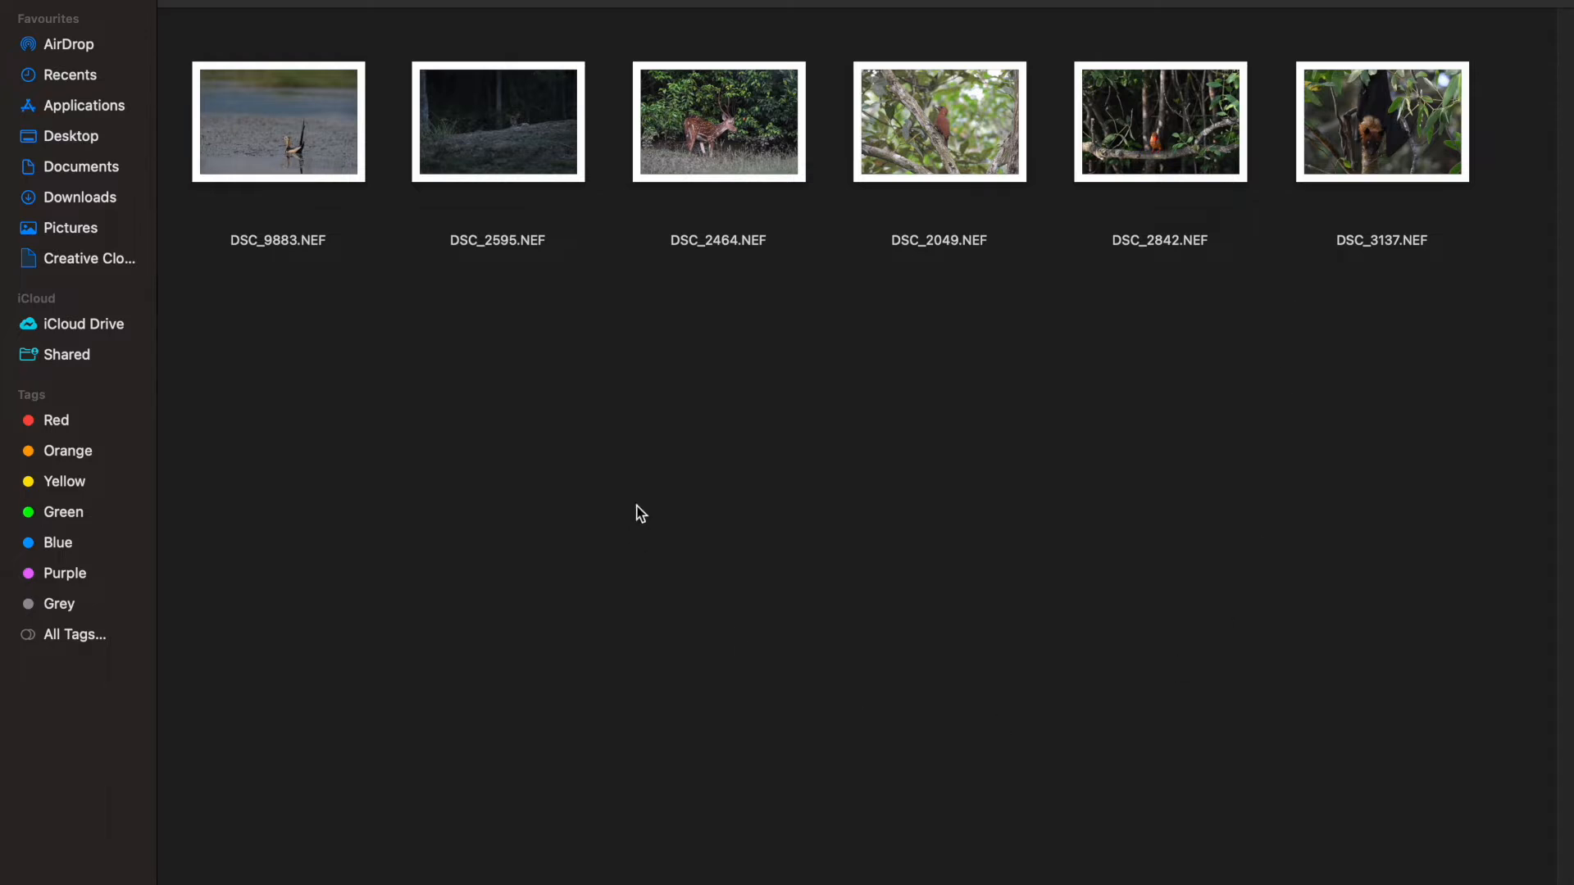
Show DSC_9883.NEF in the gallery view and examine the water bird's head, neck and plumage at close range.
click(313, 158)
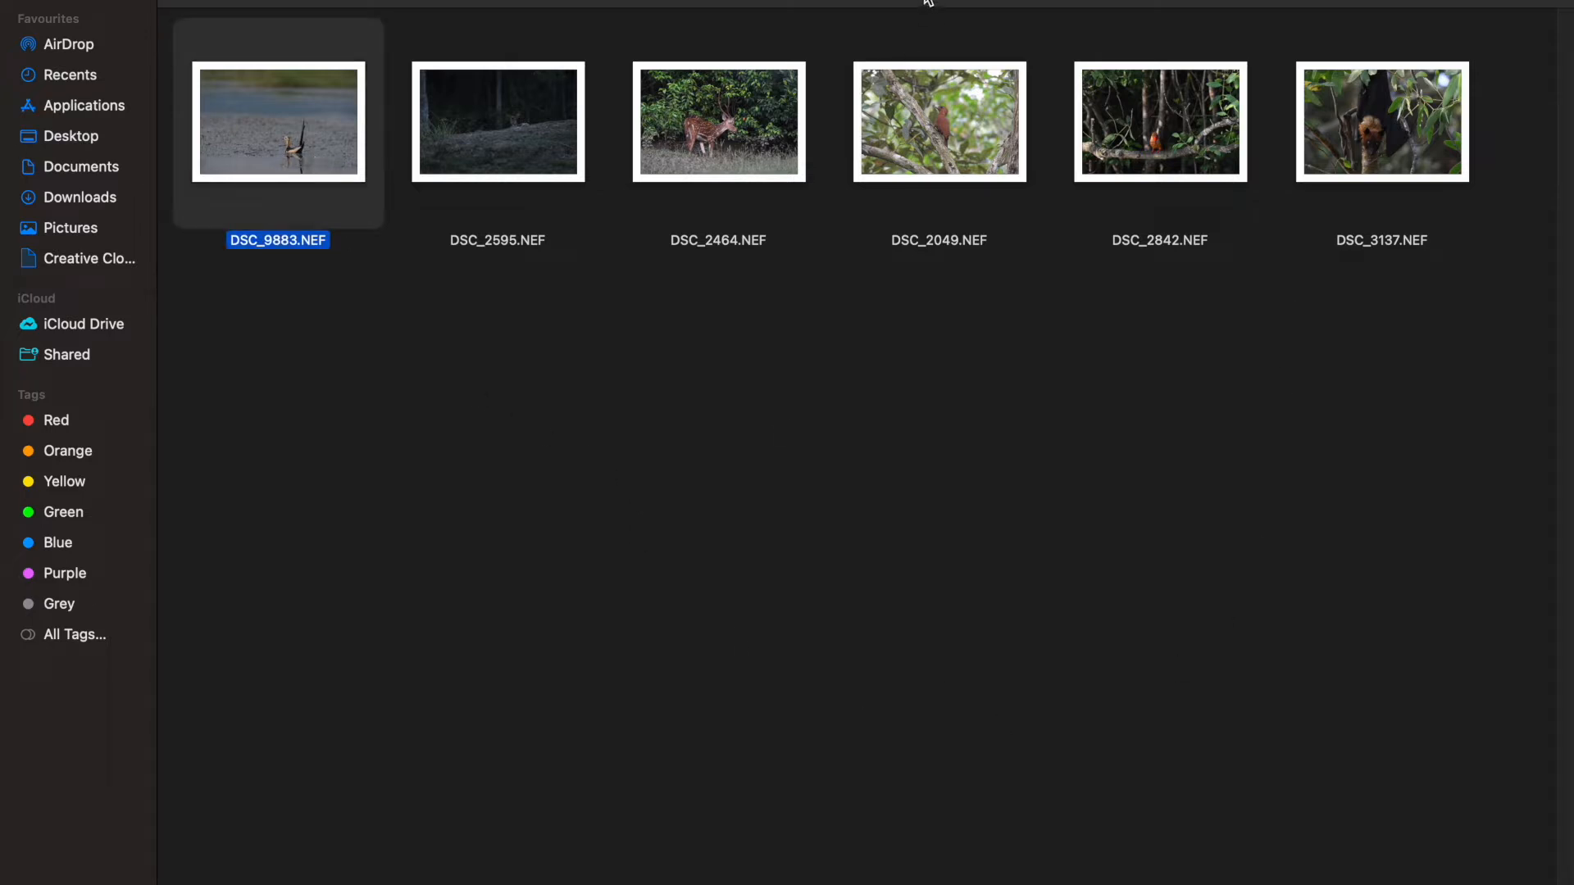
key(super+4)
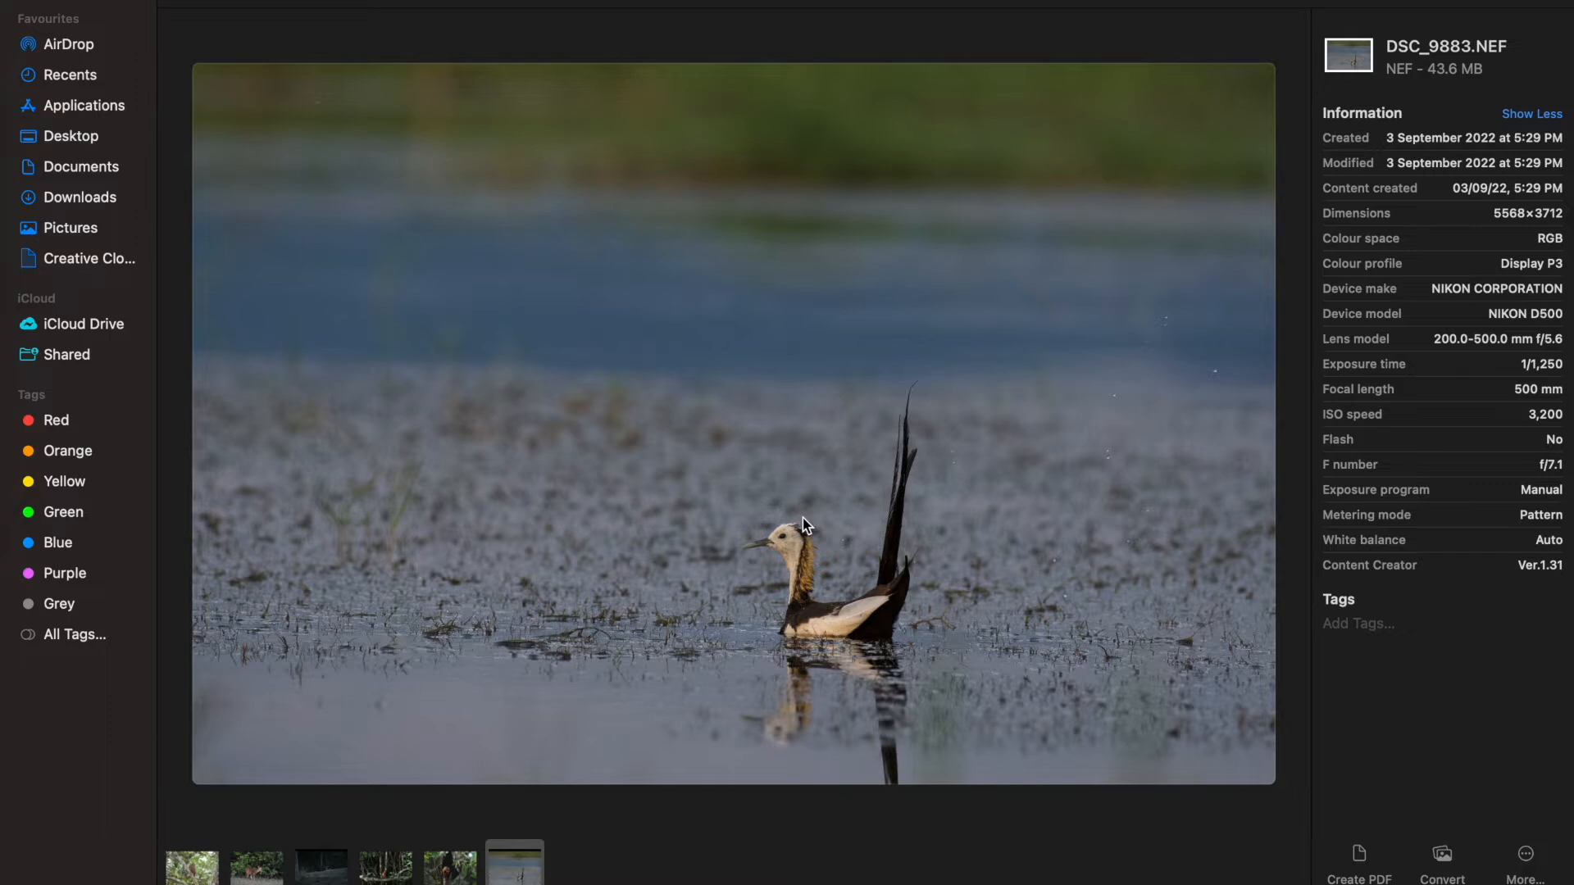
scroll(783, 642, up, 8)
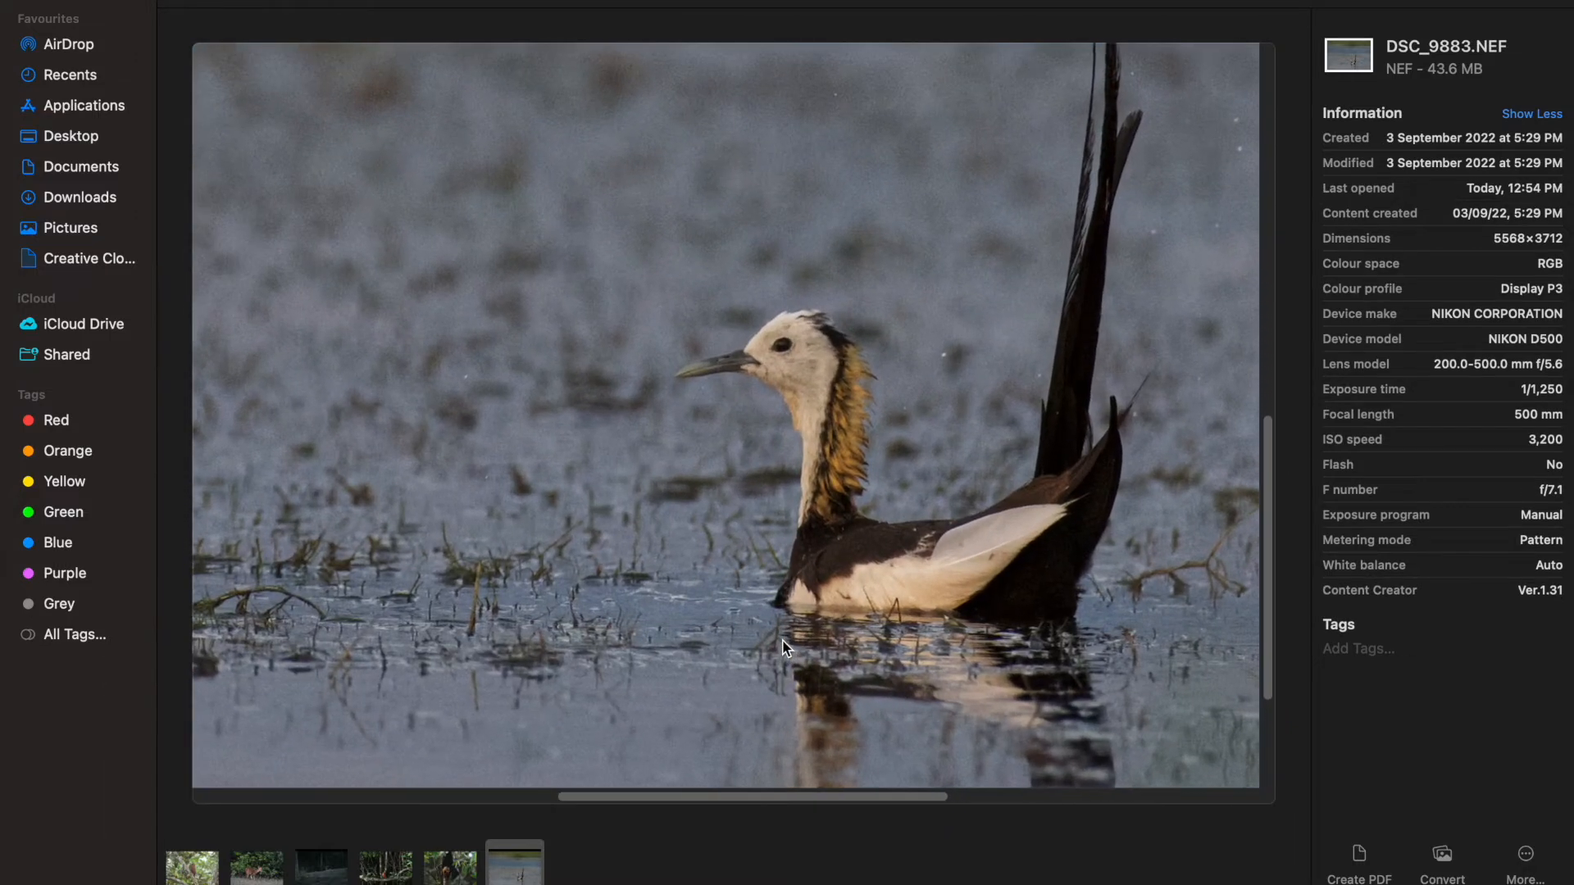
scroll(783, 648, up, 5)
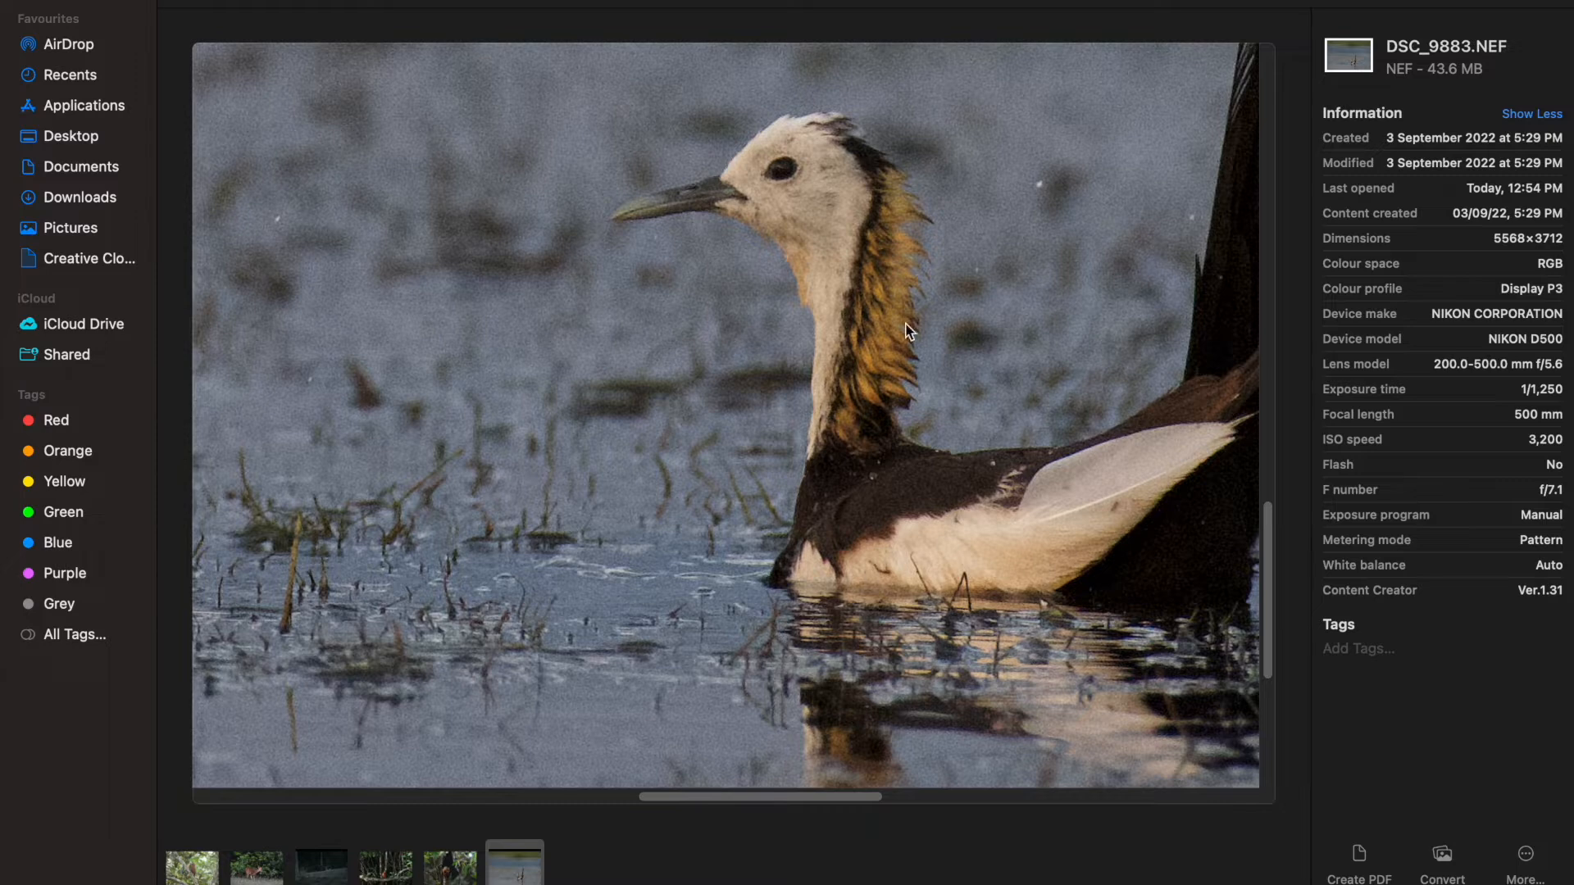
drag(906, 324, 830, 412)
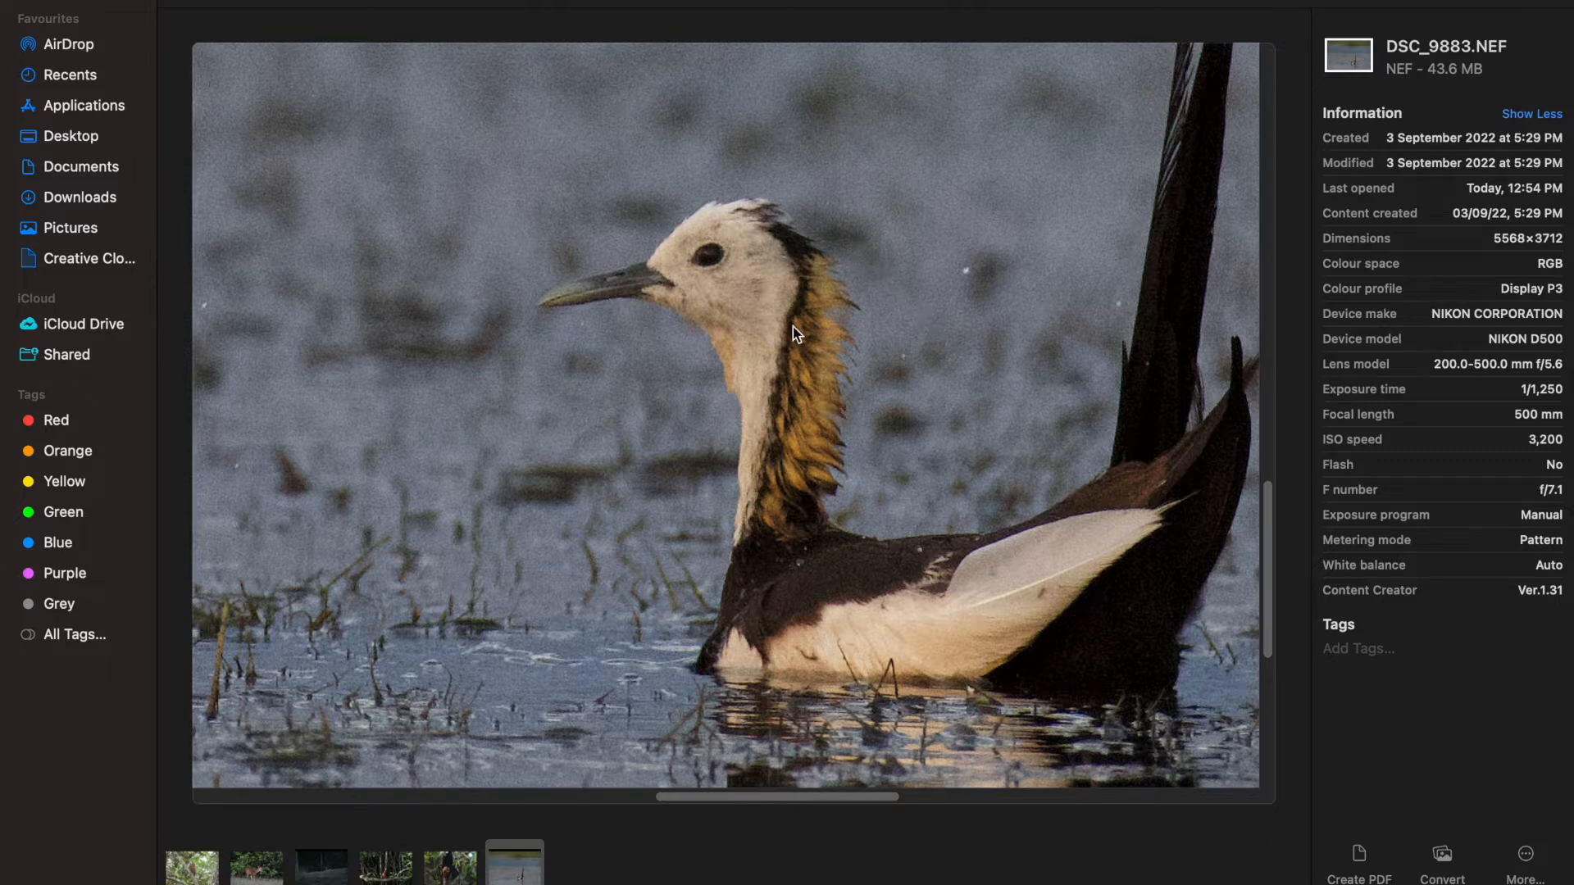
scroll(794, 326, up, 3)
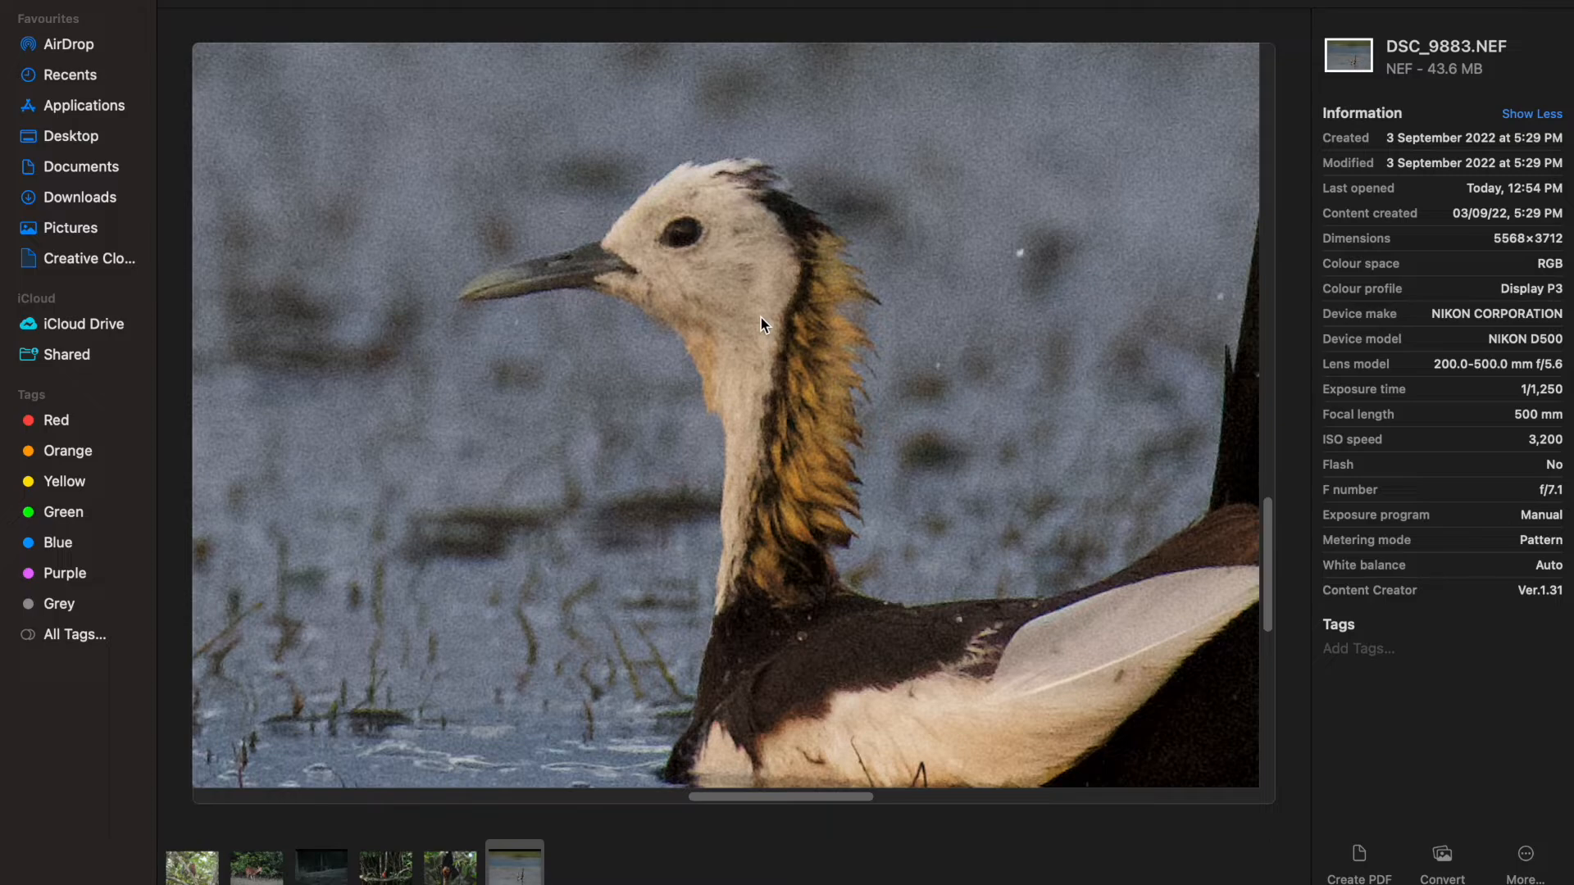
scroll(760, 317, down, 5)
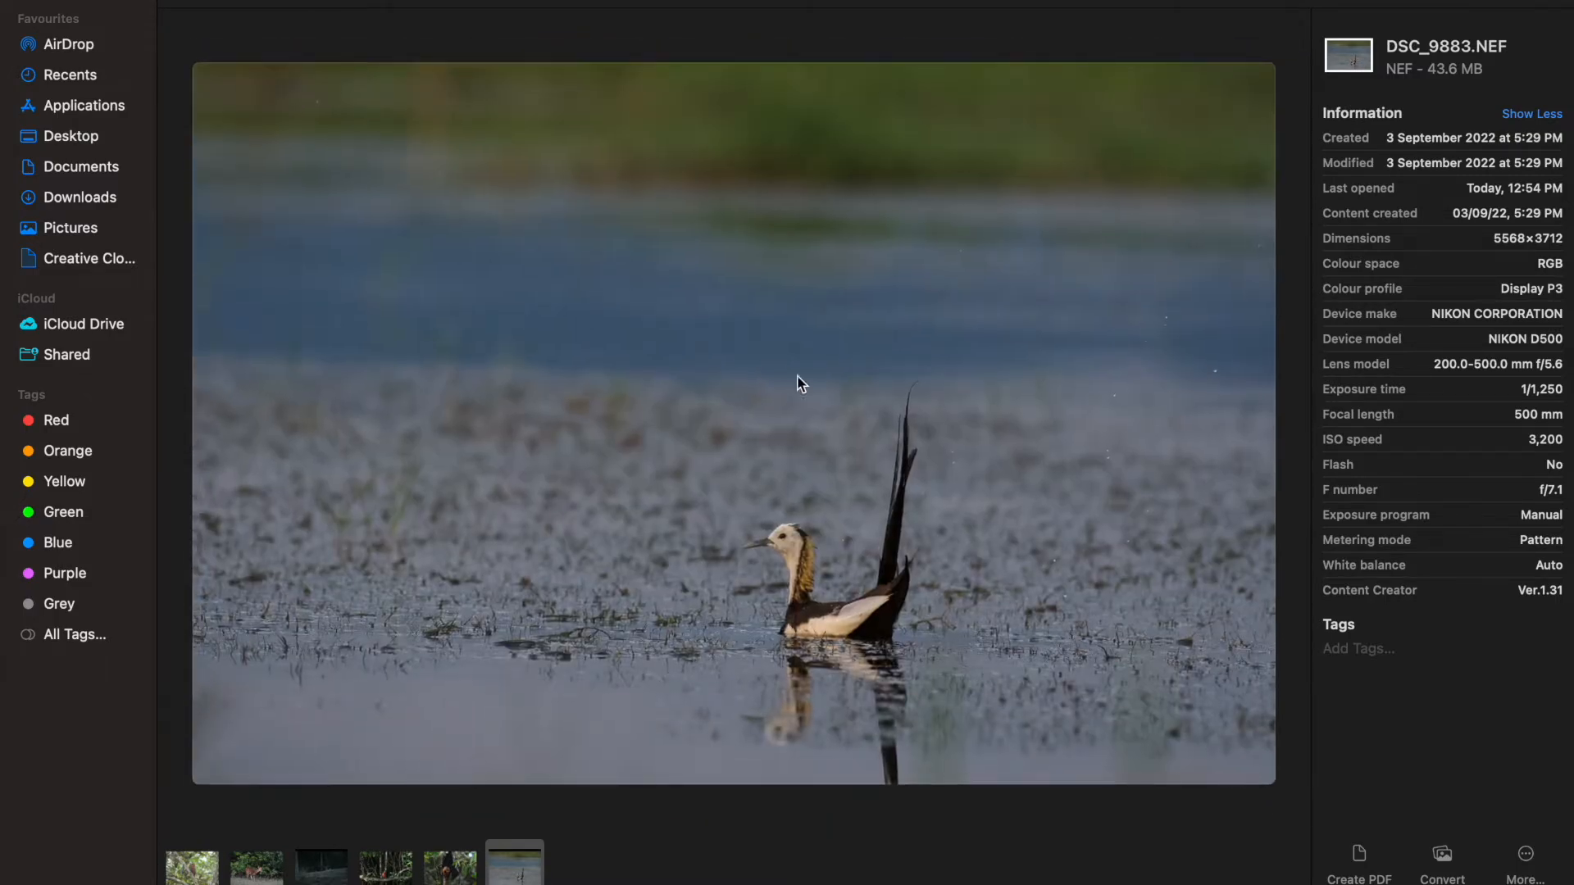
Compare the grain and fine detail of the water bird and its blurred background in DSC_9883.NEF, close up and in the full frame.
scroll(811, 548, up, 3)
scroll(810, 548, up, 2)
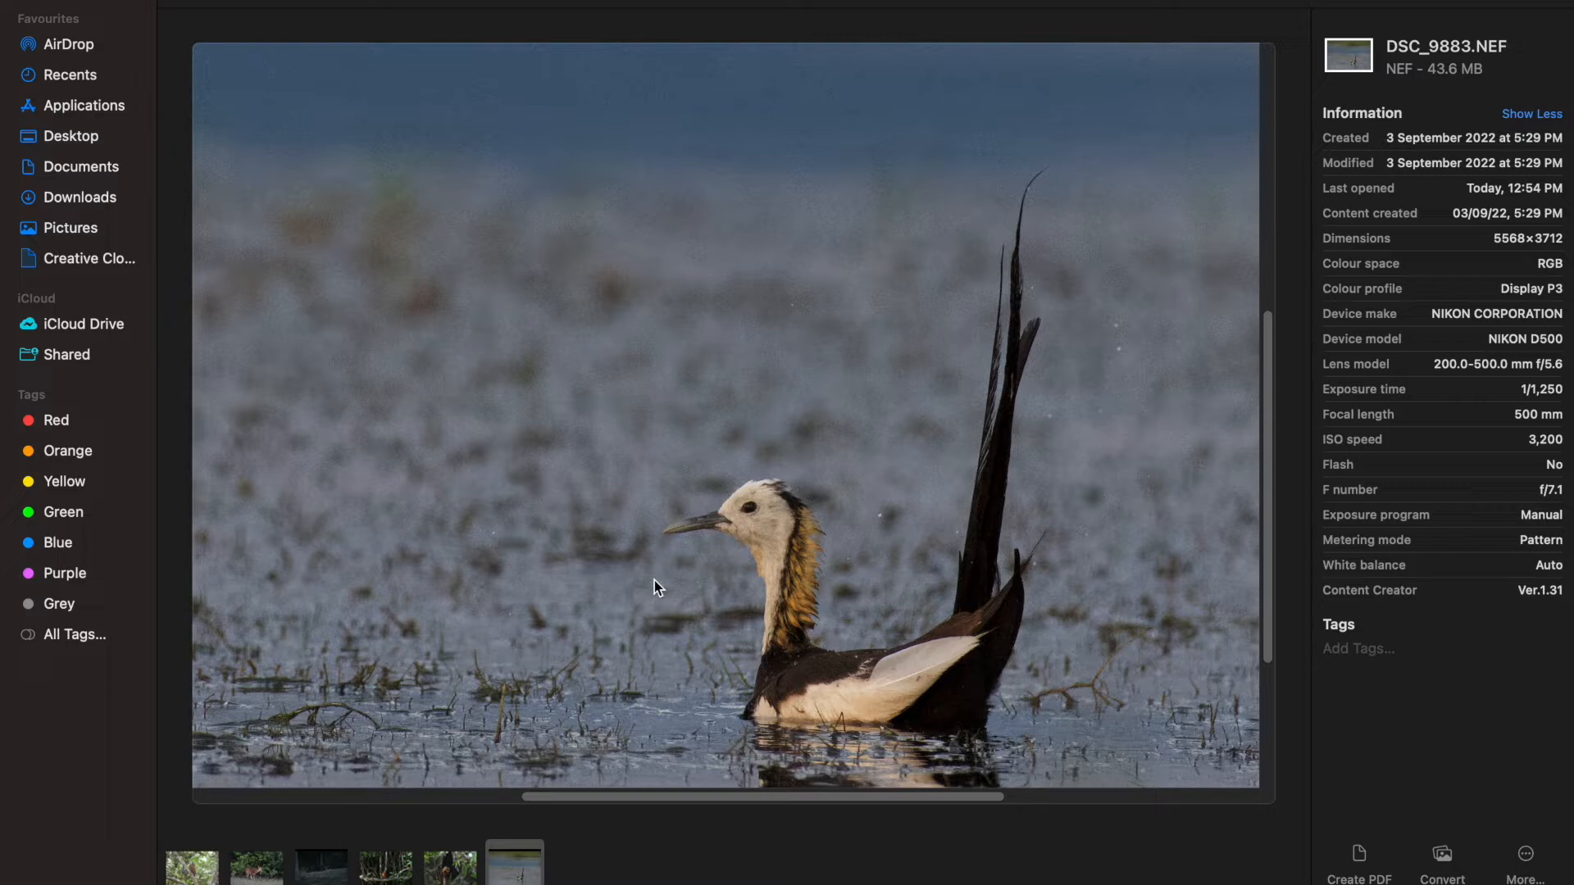
scroll(655, 581, down, 2)
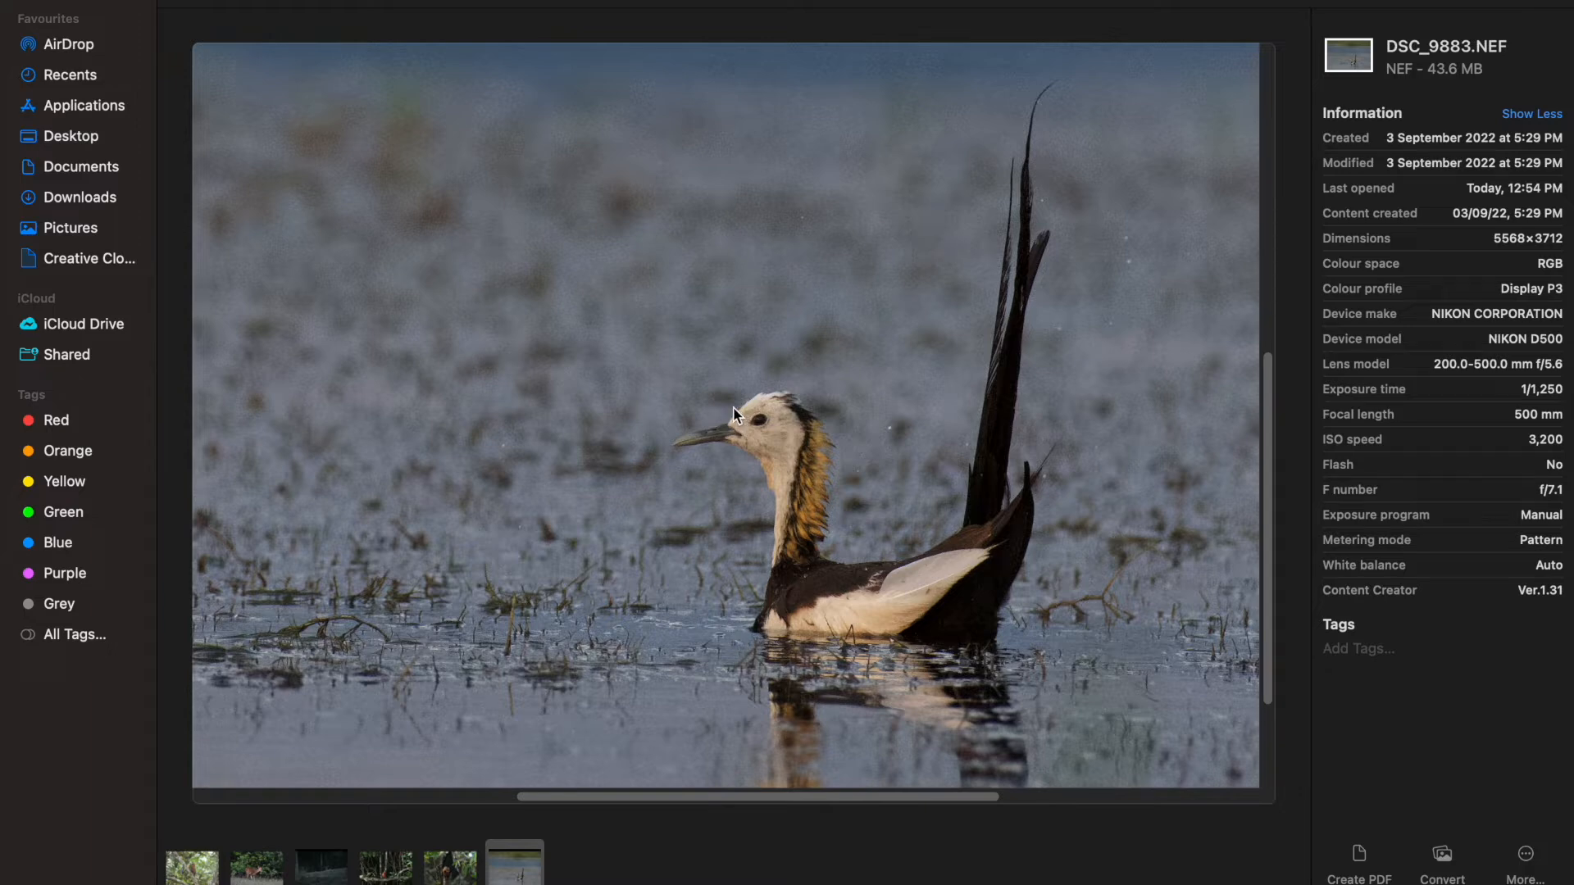
scroll(733, 407, up, 5)
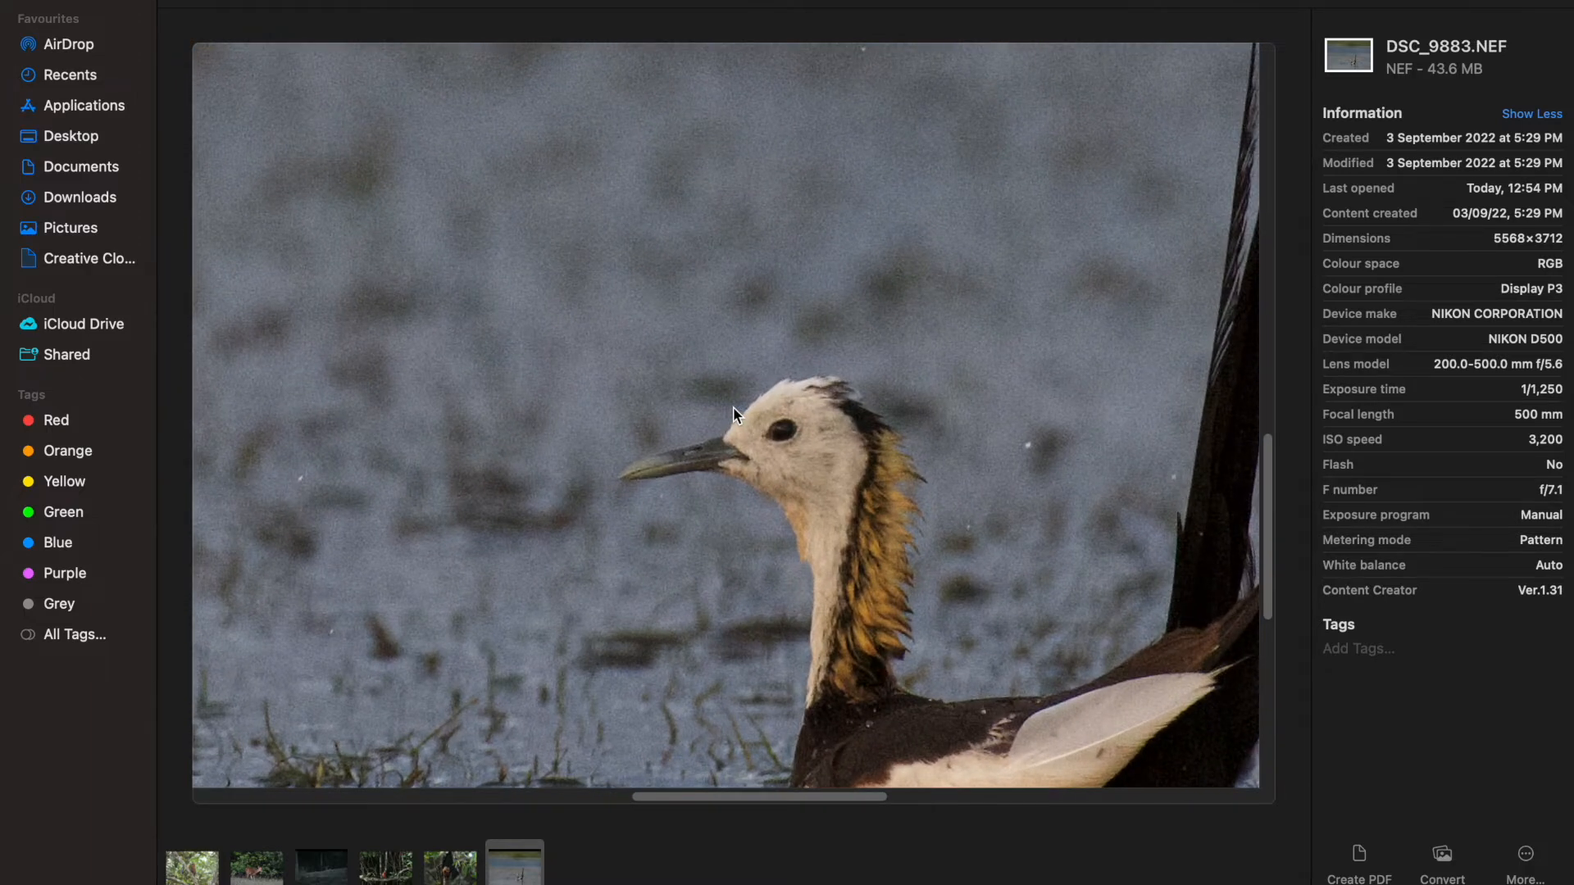
drag(867, 585, 787, 449)
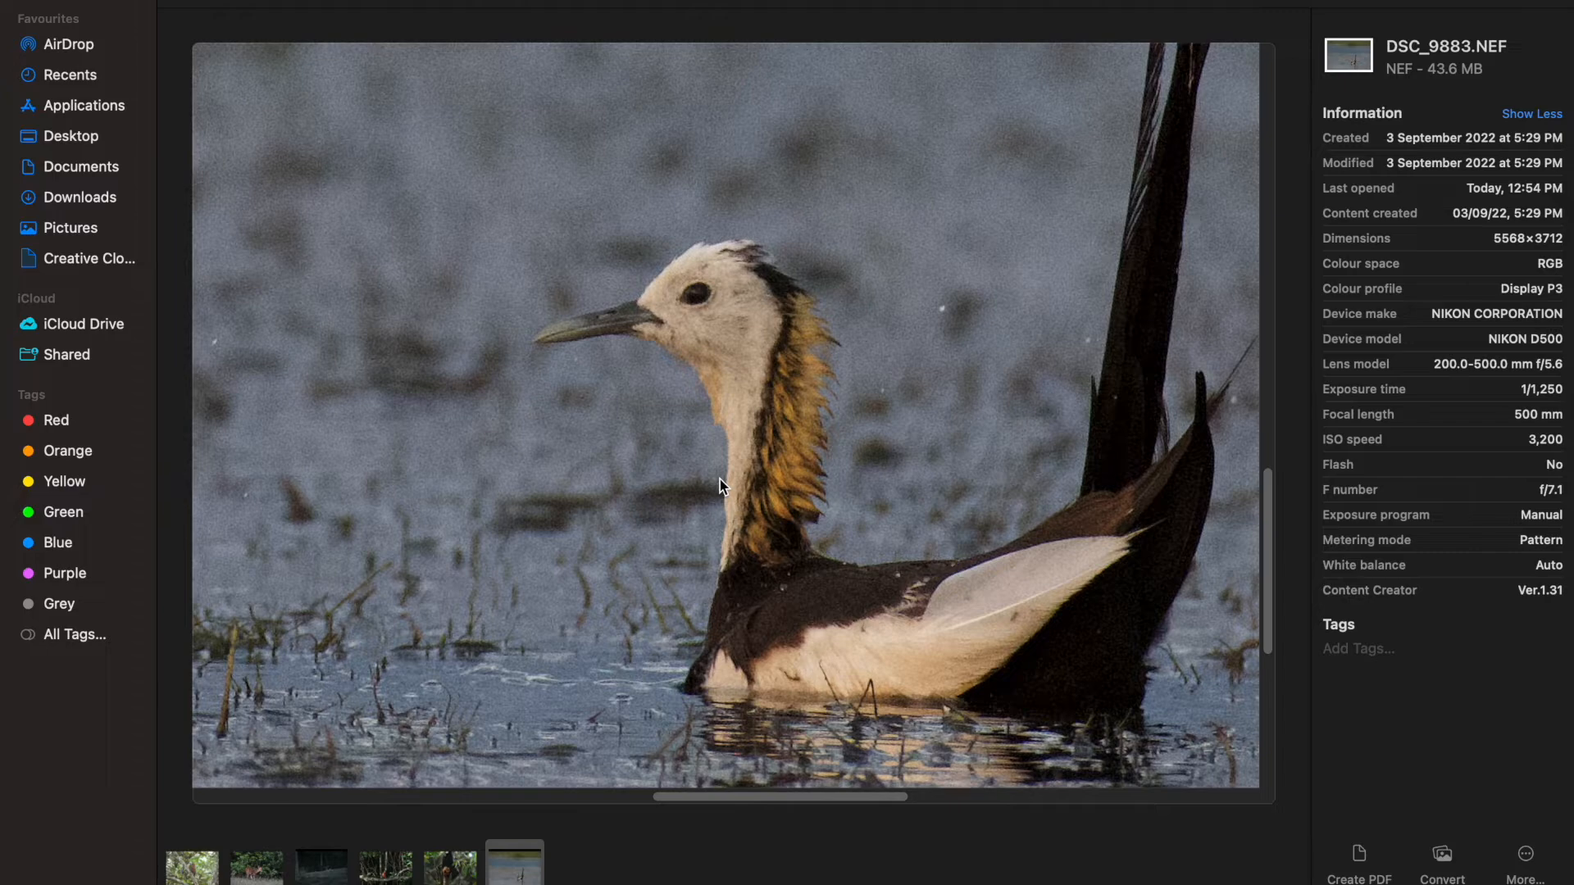
scroll(720, 483, down, 3)
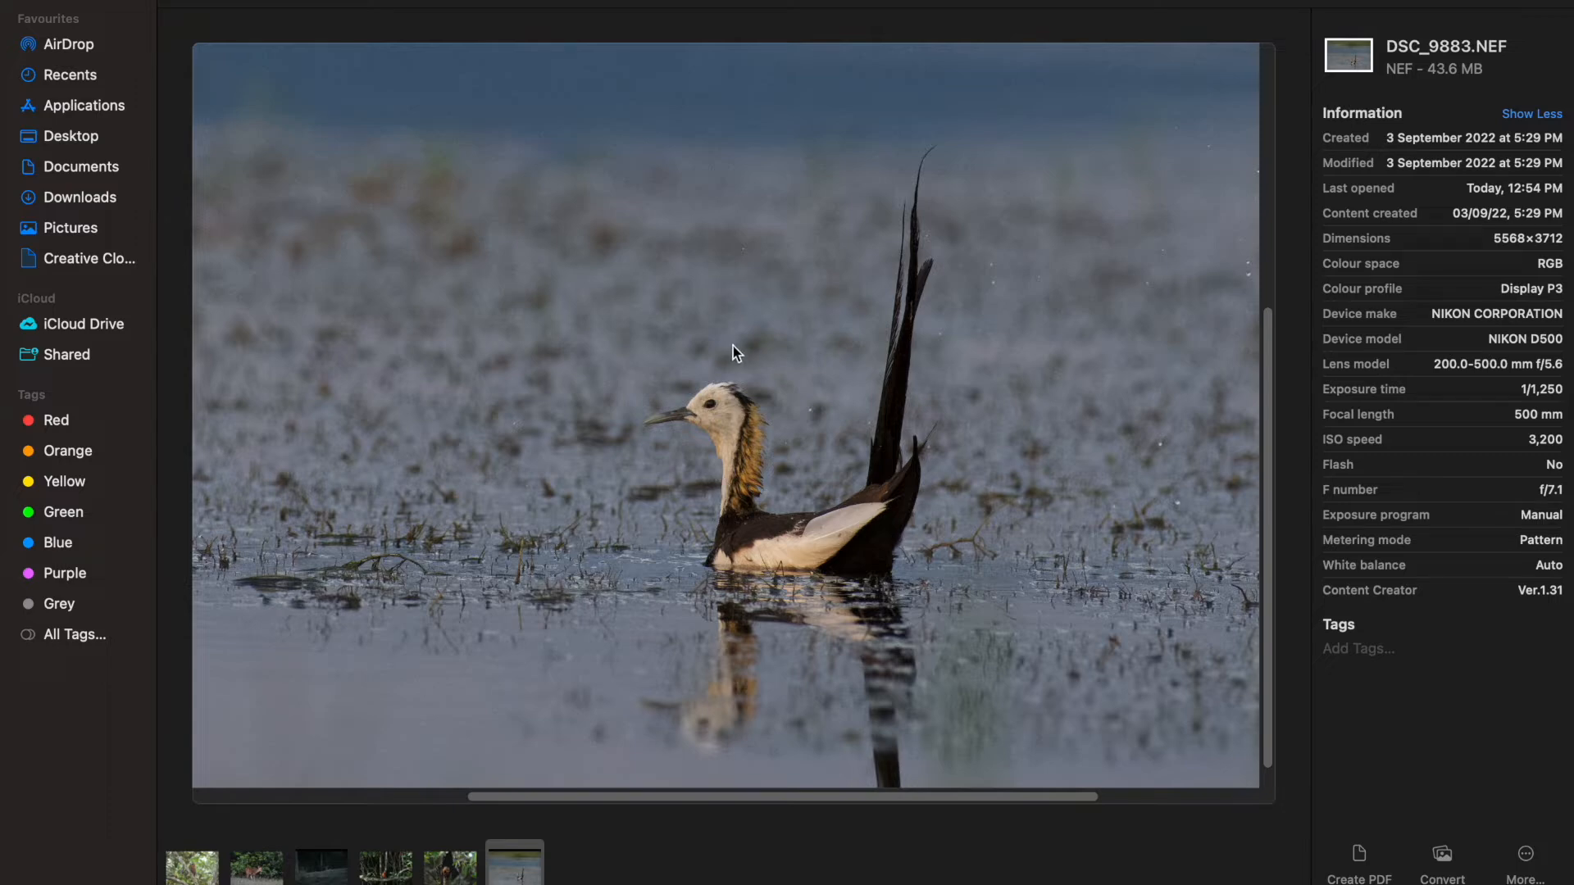
scroll(732, 354, up, 5)
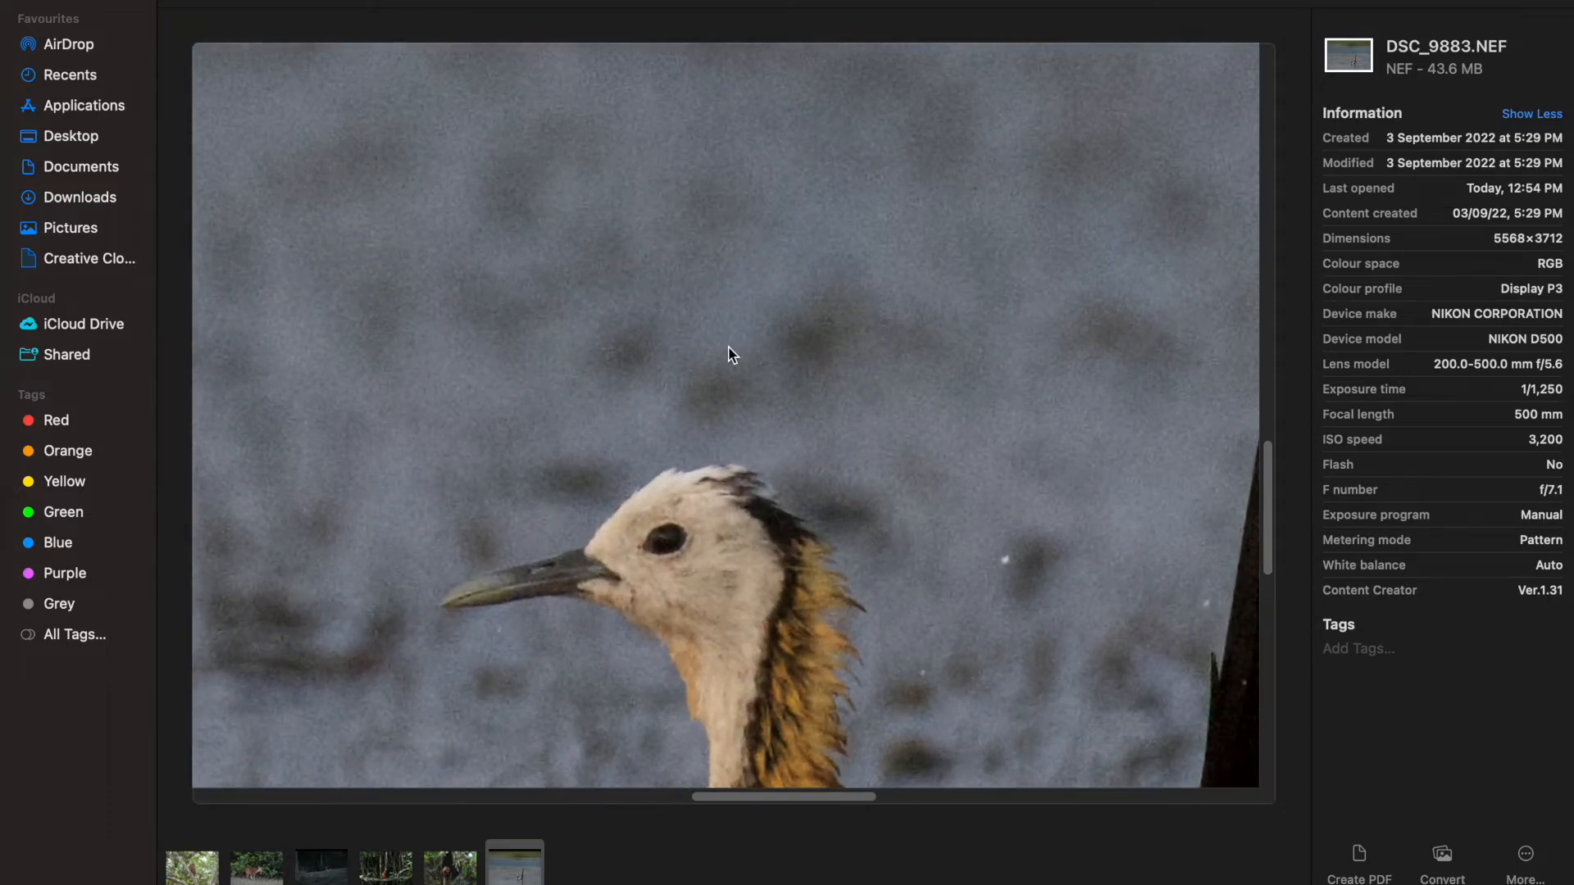
scroll(738, 361, down, 5)
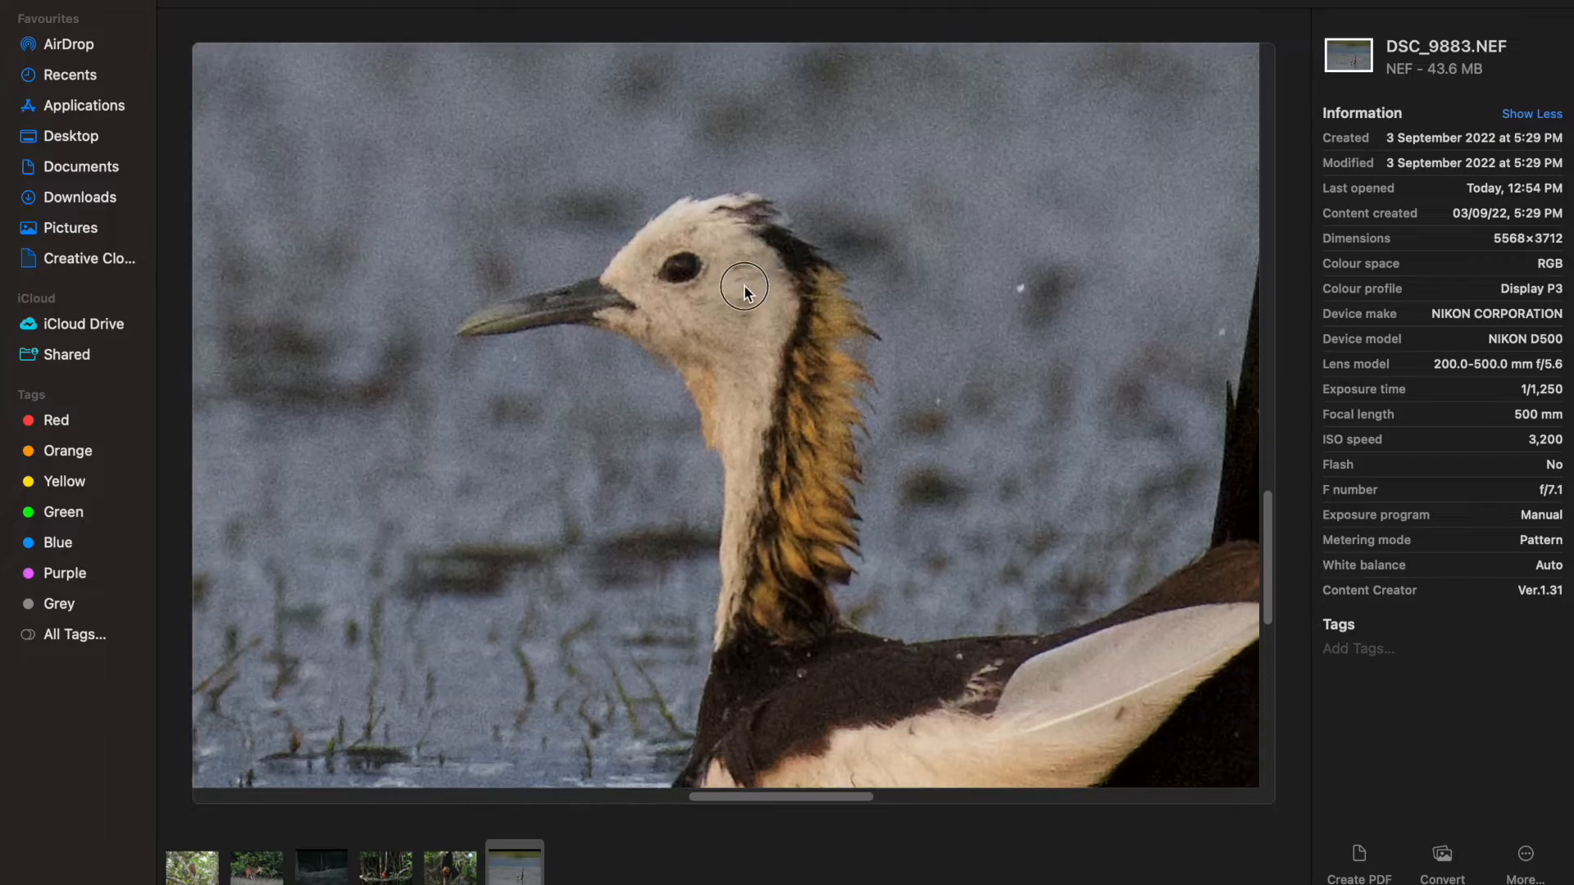
drag(749, 279, 767, 259)
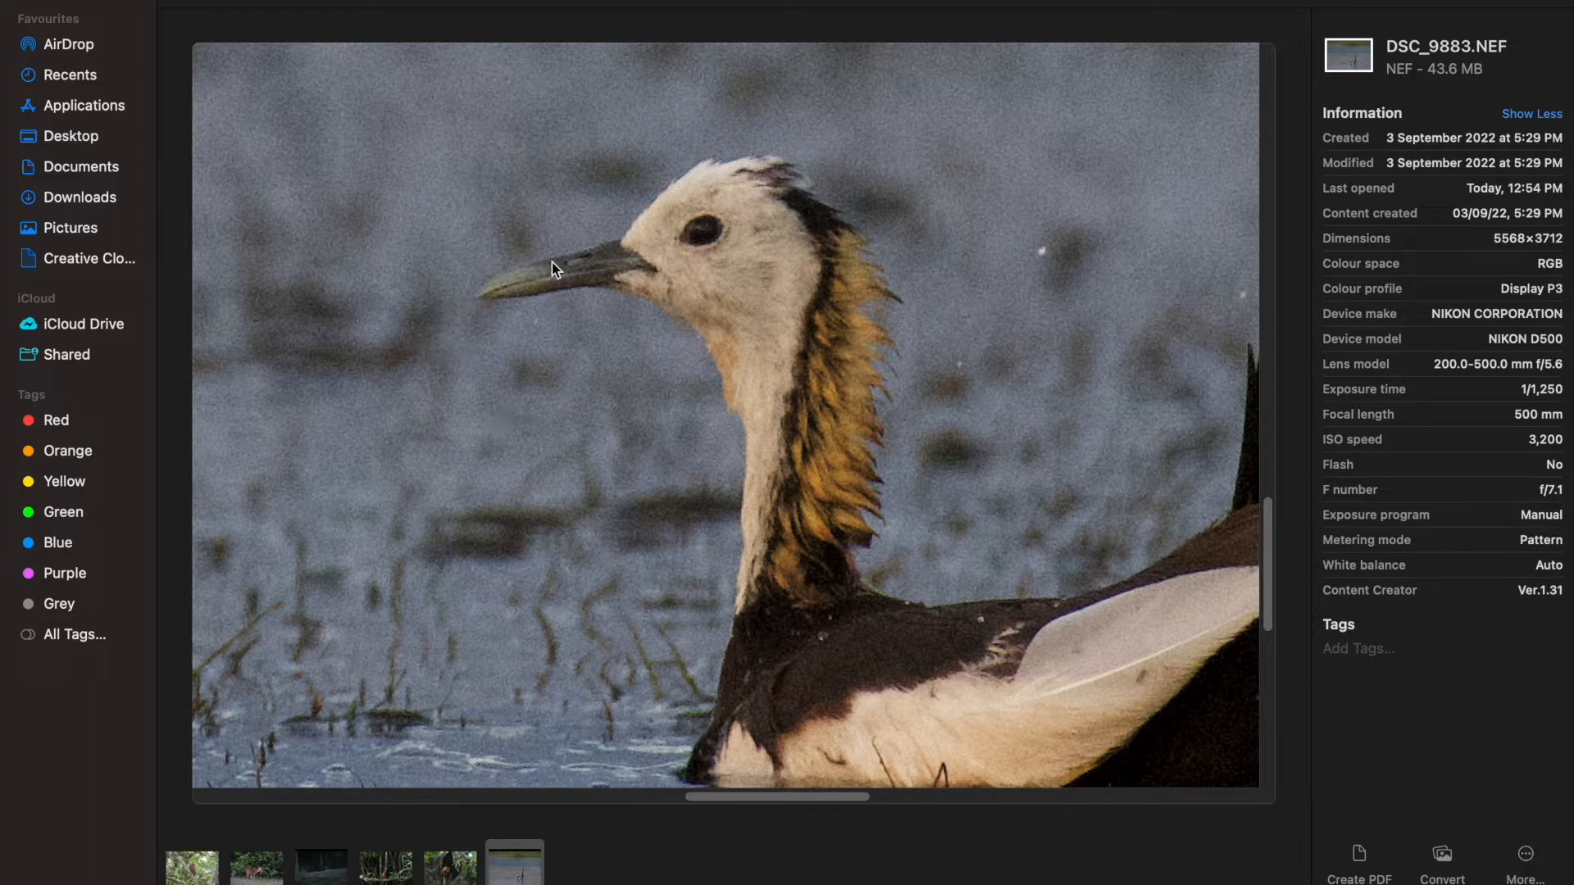
scroll(710, 377, down, 3)
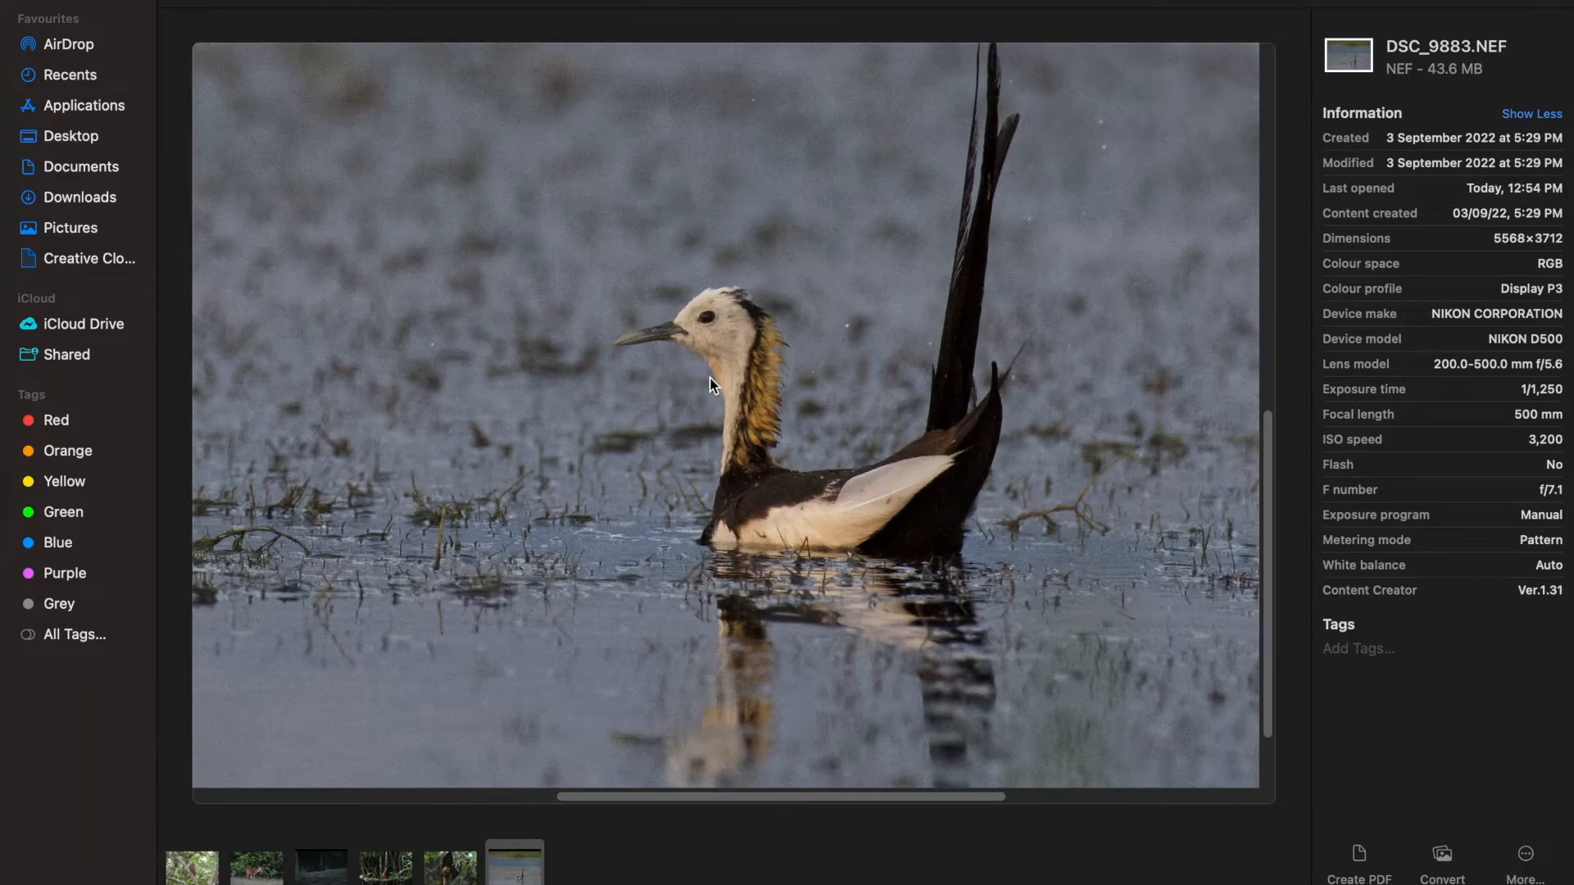
scroll(710, 377, down, 3)
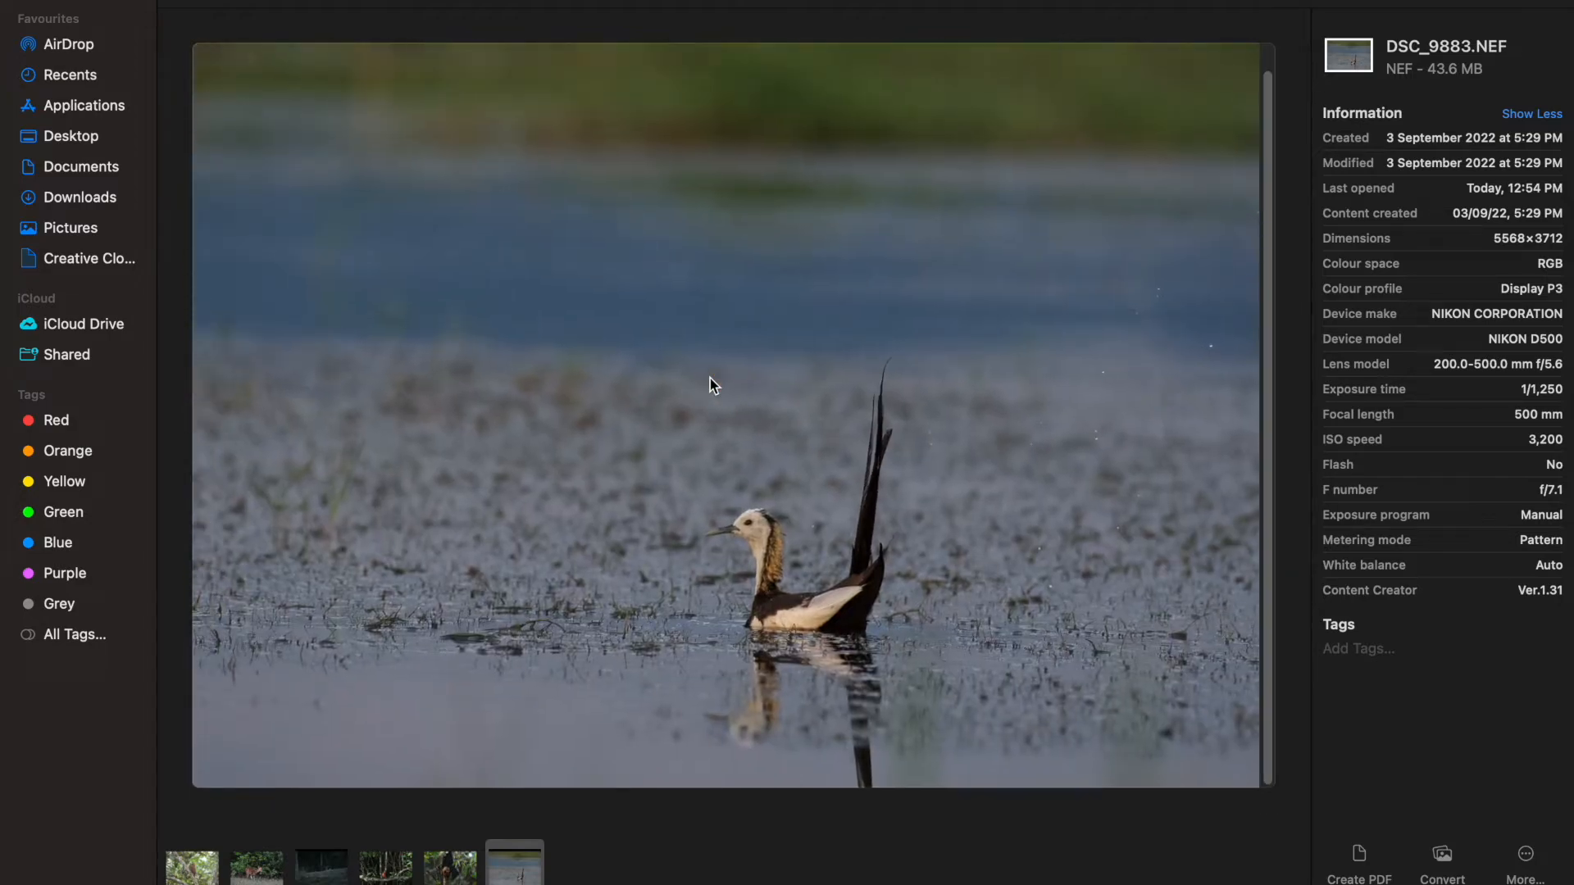
View DSC_3137.NEF and inspect the bat's face, eyes and fur for detail and grain.
click(450, 867)
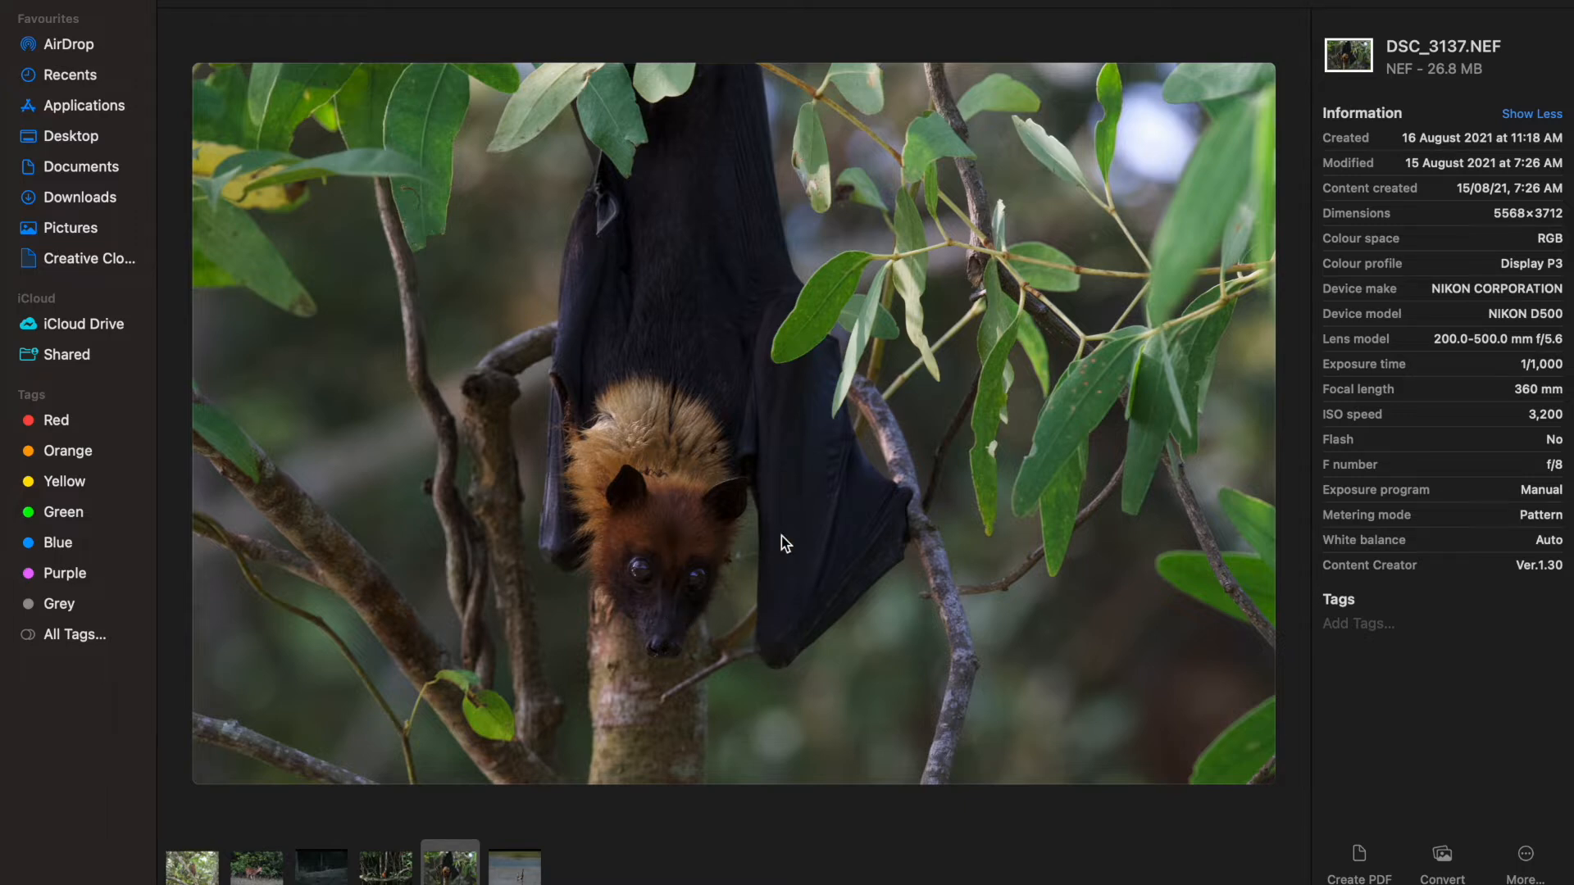
scroll(780, 536, up, 5)
drag(611, 522, 692, 181)
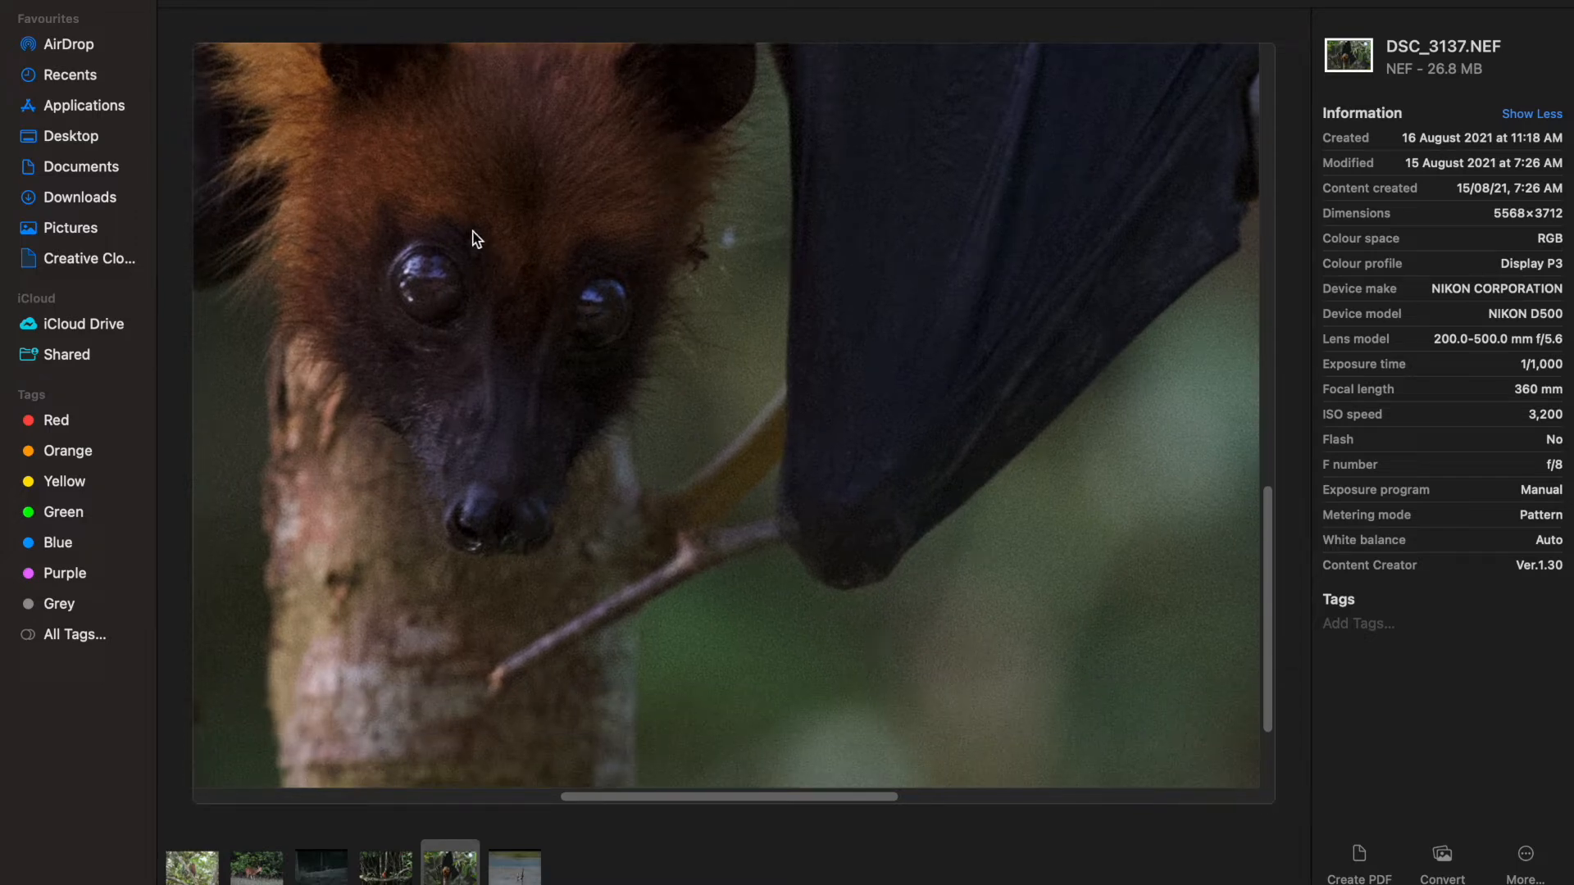
drag(460, 183, 566, 390)
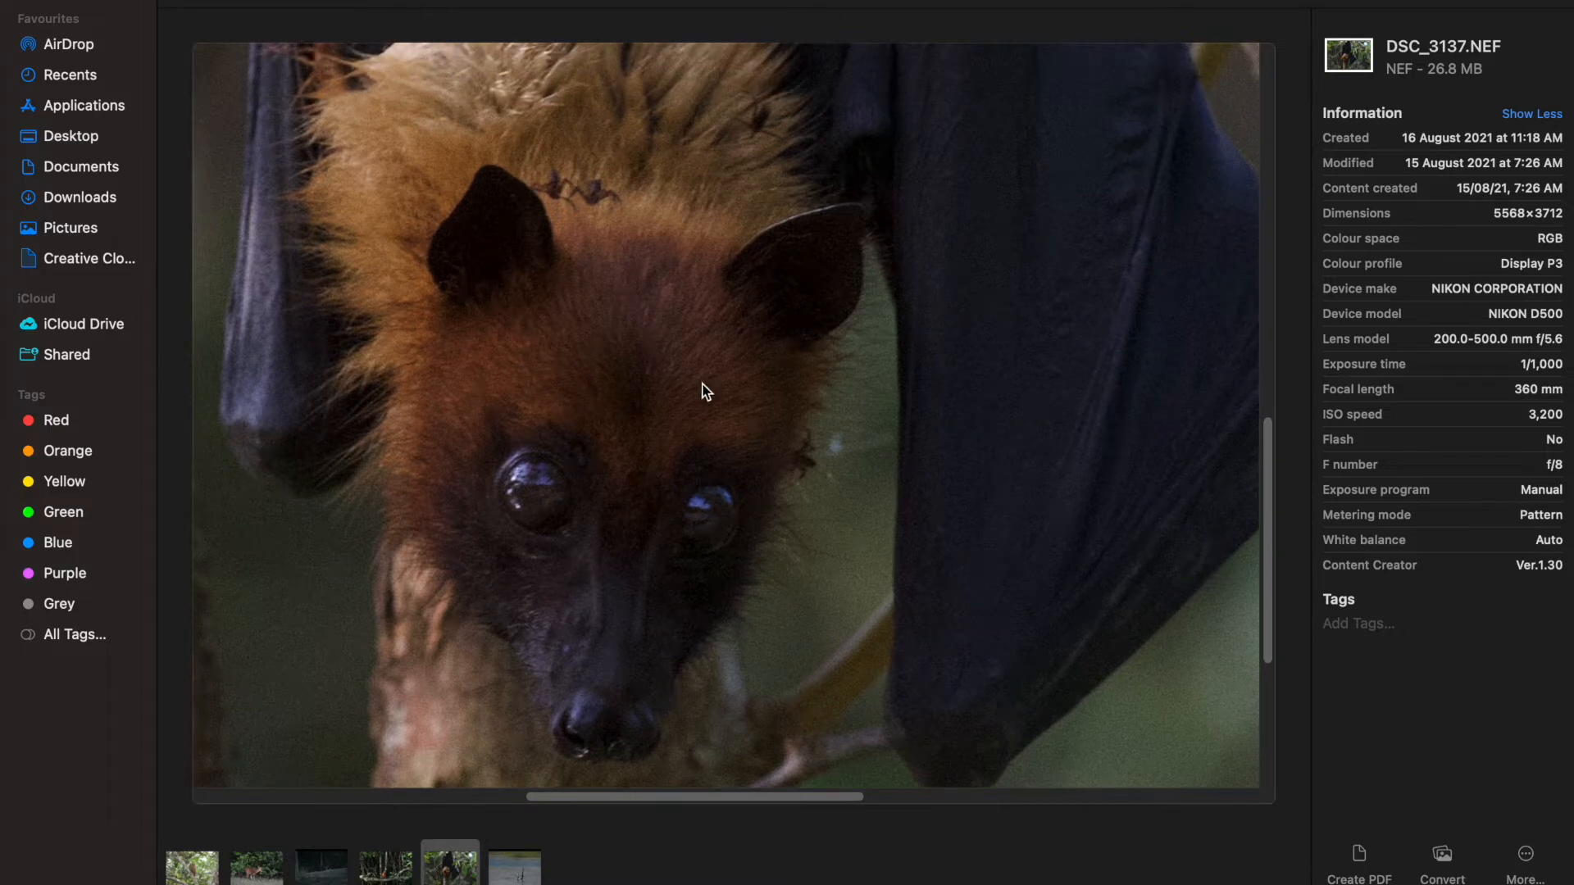
scroll(705, 392, down, 5)
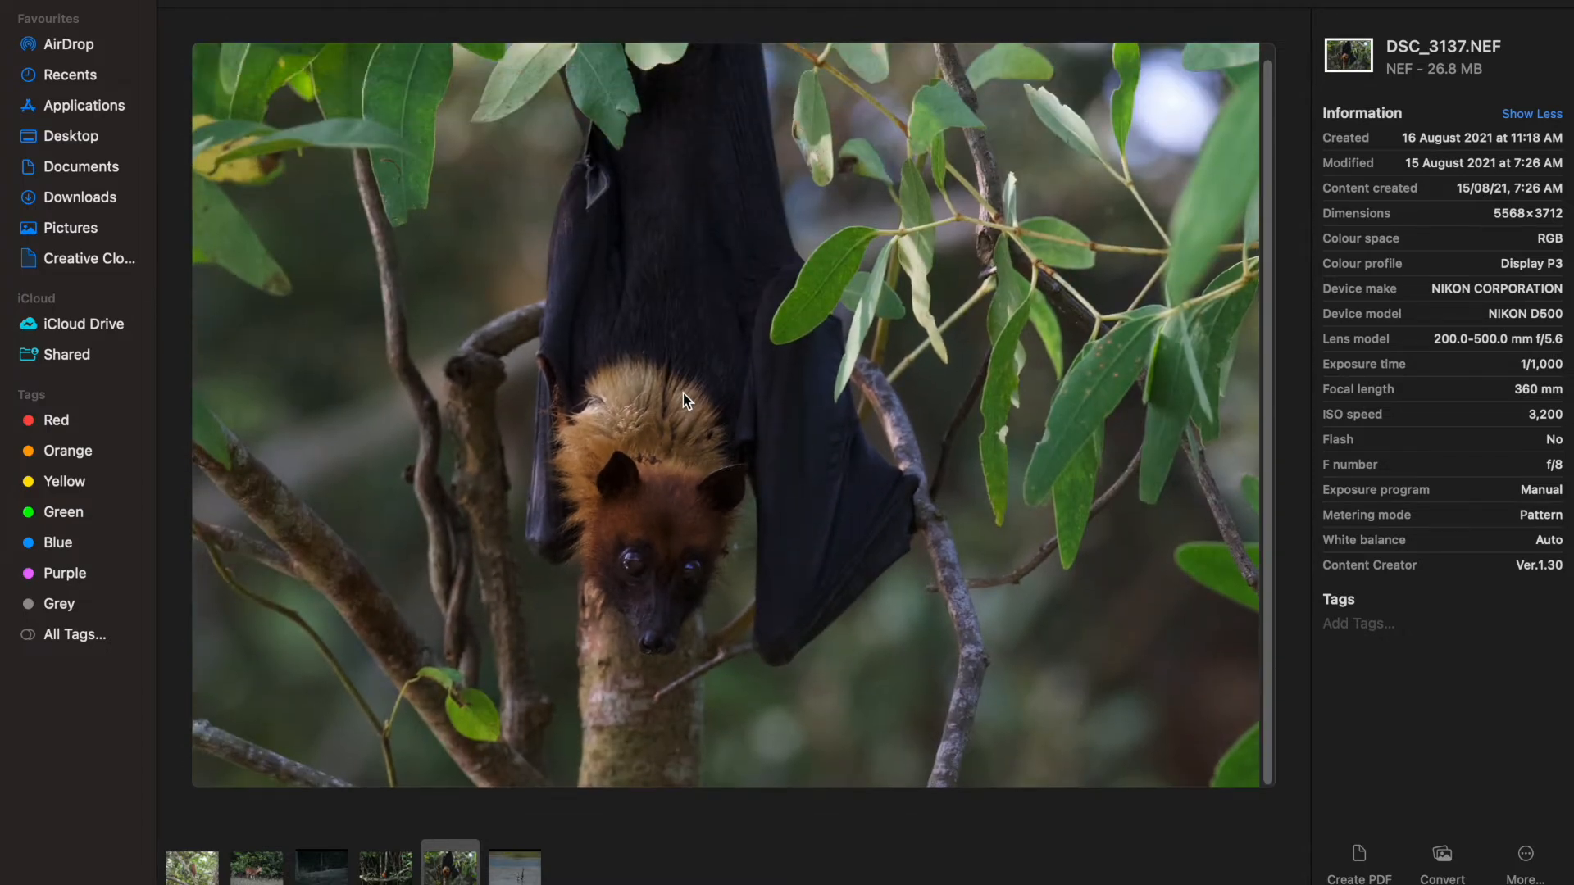
View DSC_2842.NEF and inspect the orange kingfisher and the fish in its beak up close.
key(Left)
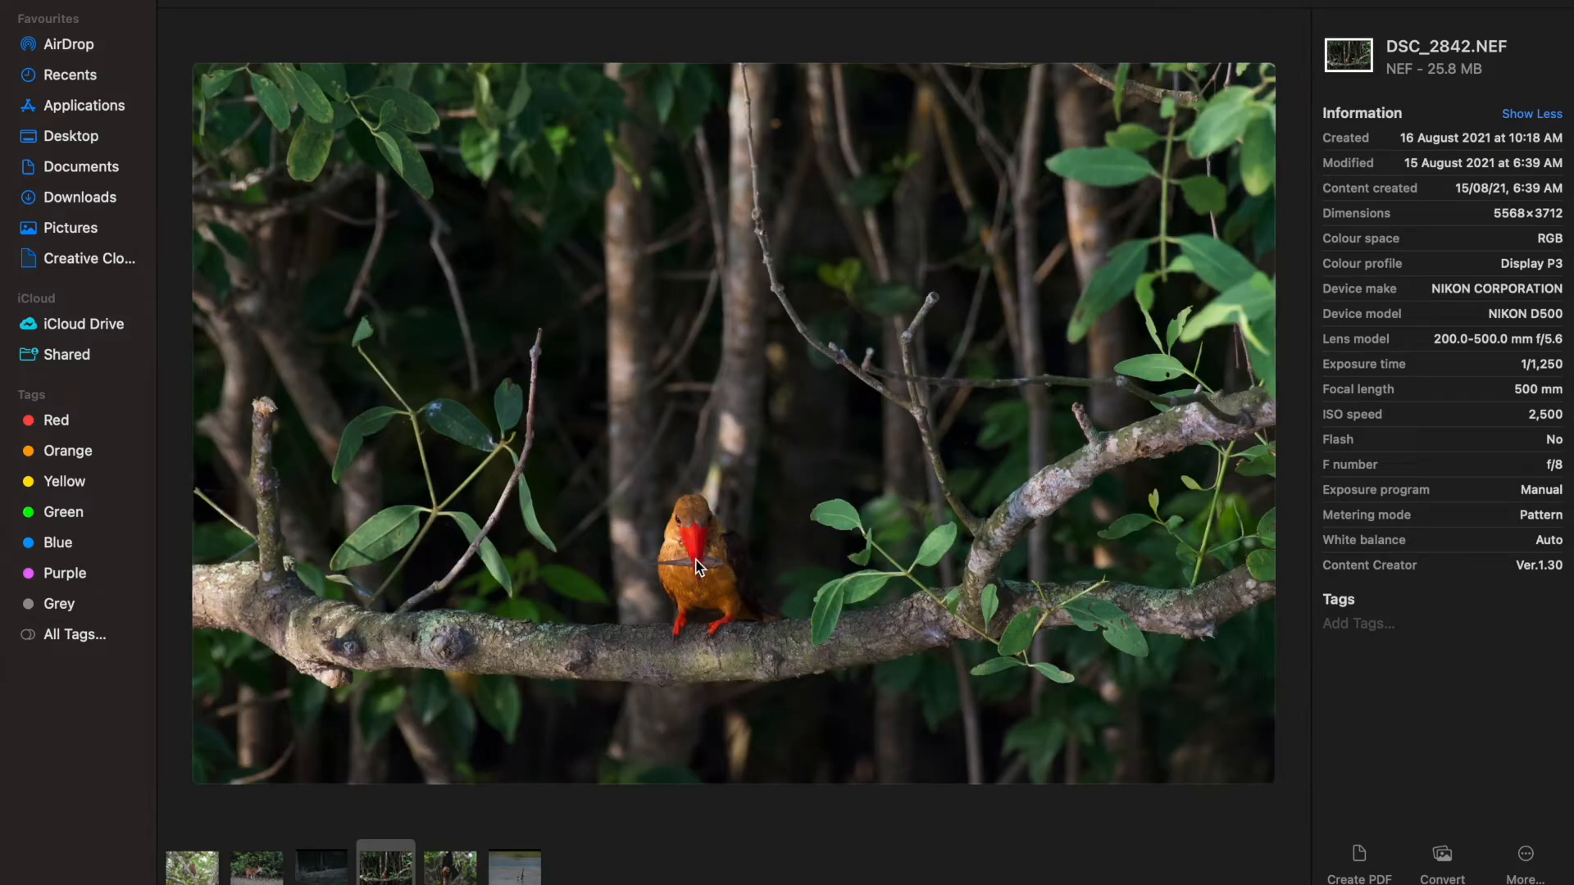
scroll(698, 566, up, 5)
scroll(689, 509, up, 2)
drag(685, 469, 687, 461)
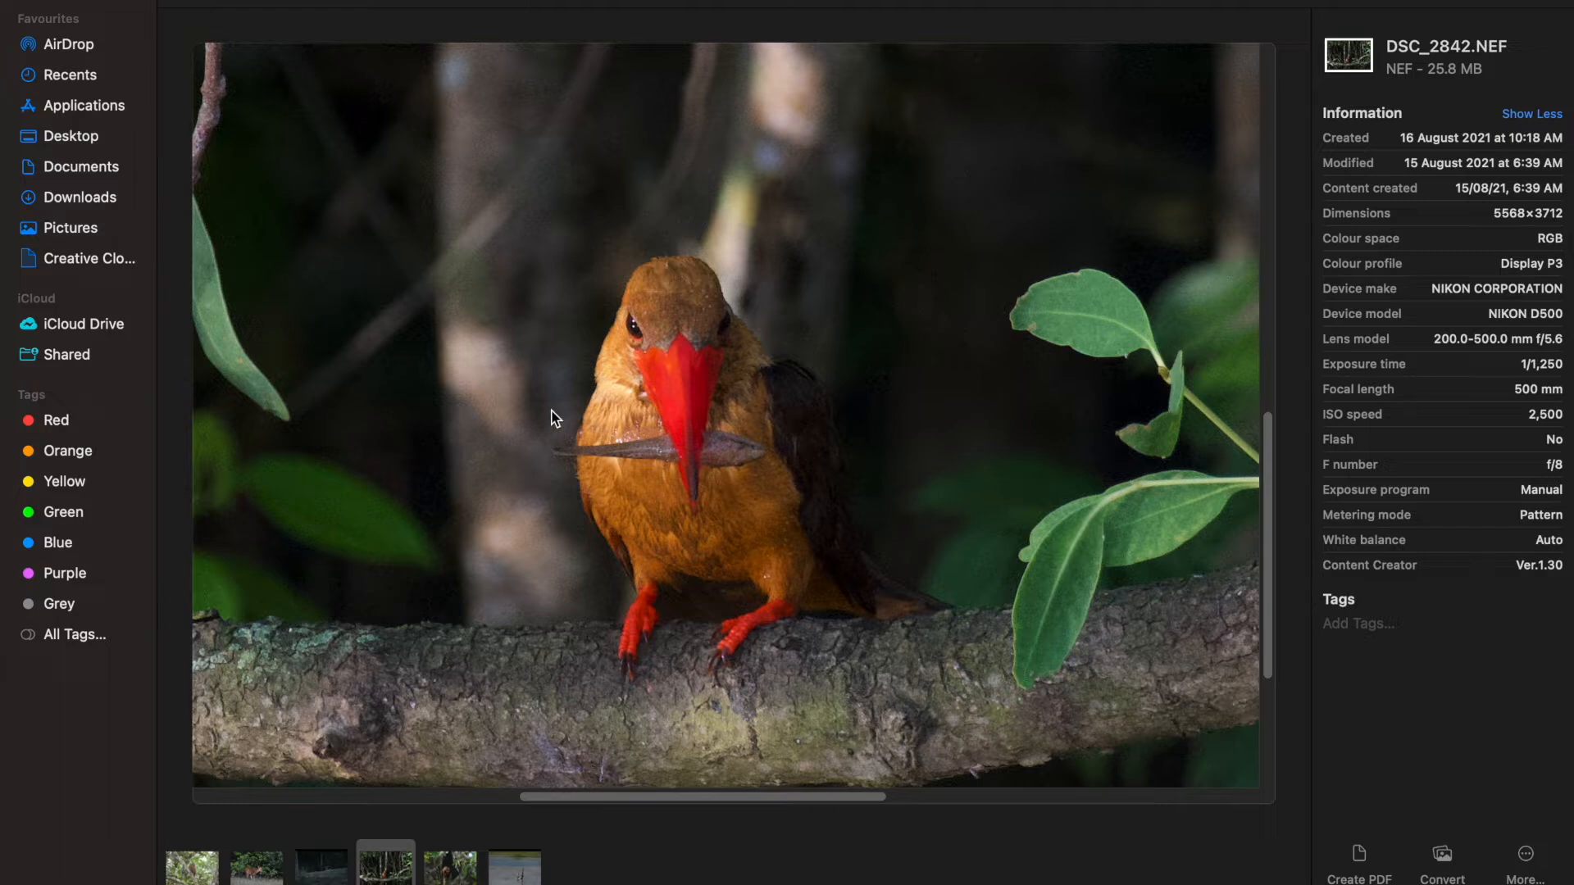
scroll(580, 407, up, 3)
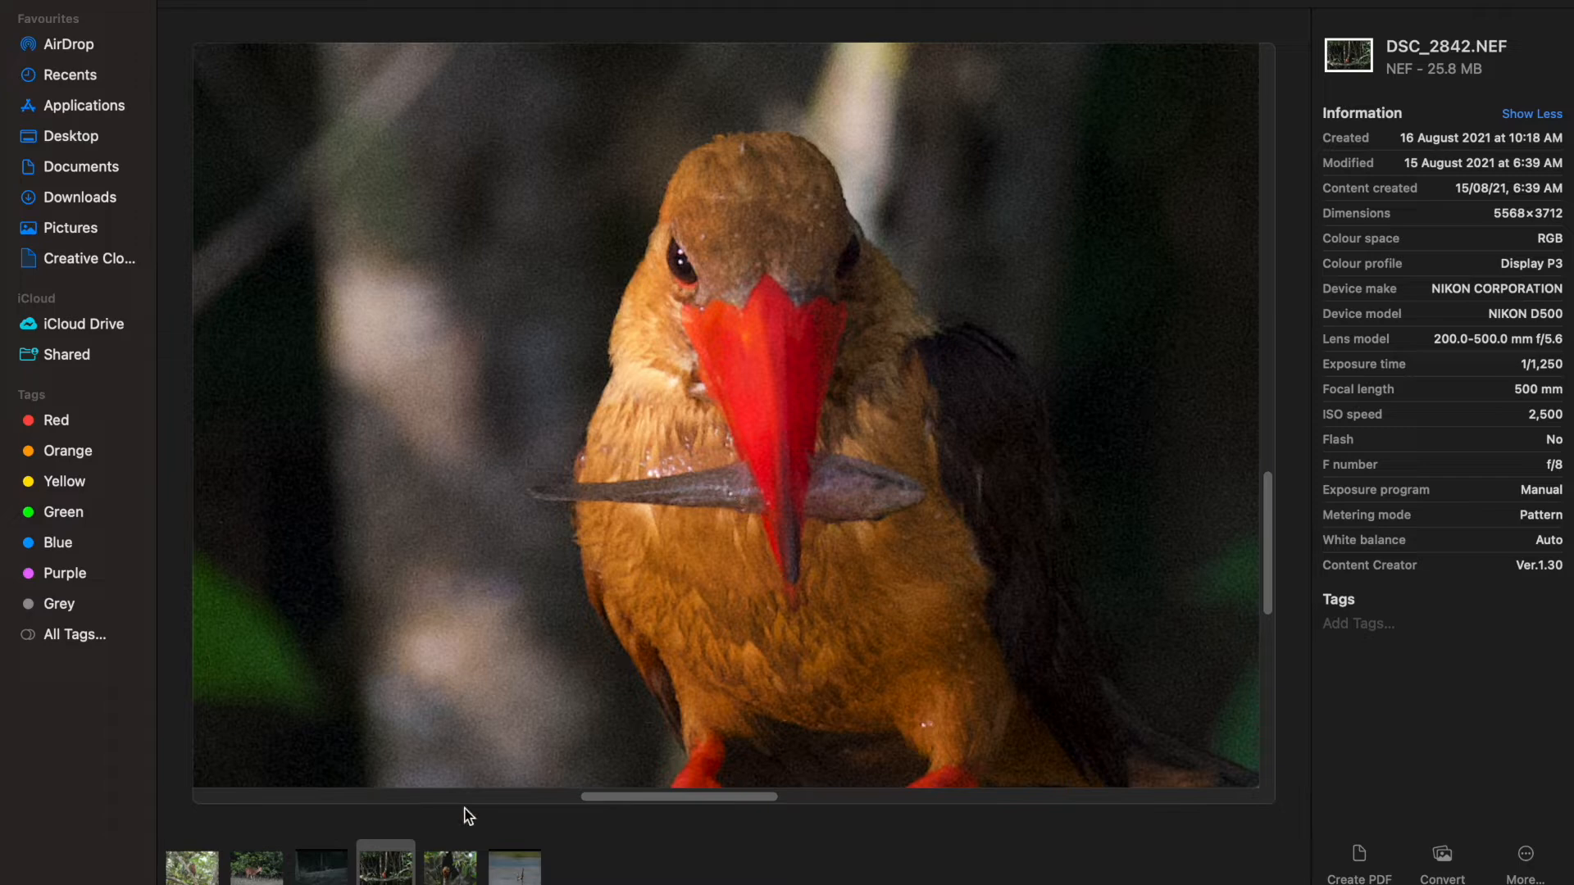
View DSC_2595.NEF and inspect the fawn's face at close range for grain.
click(335, 874)
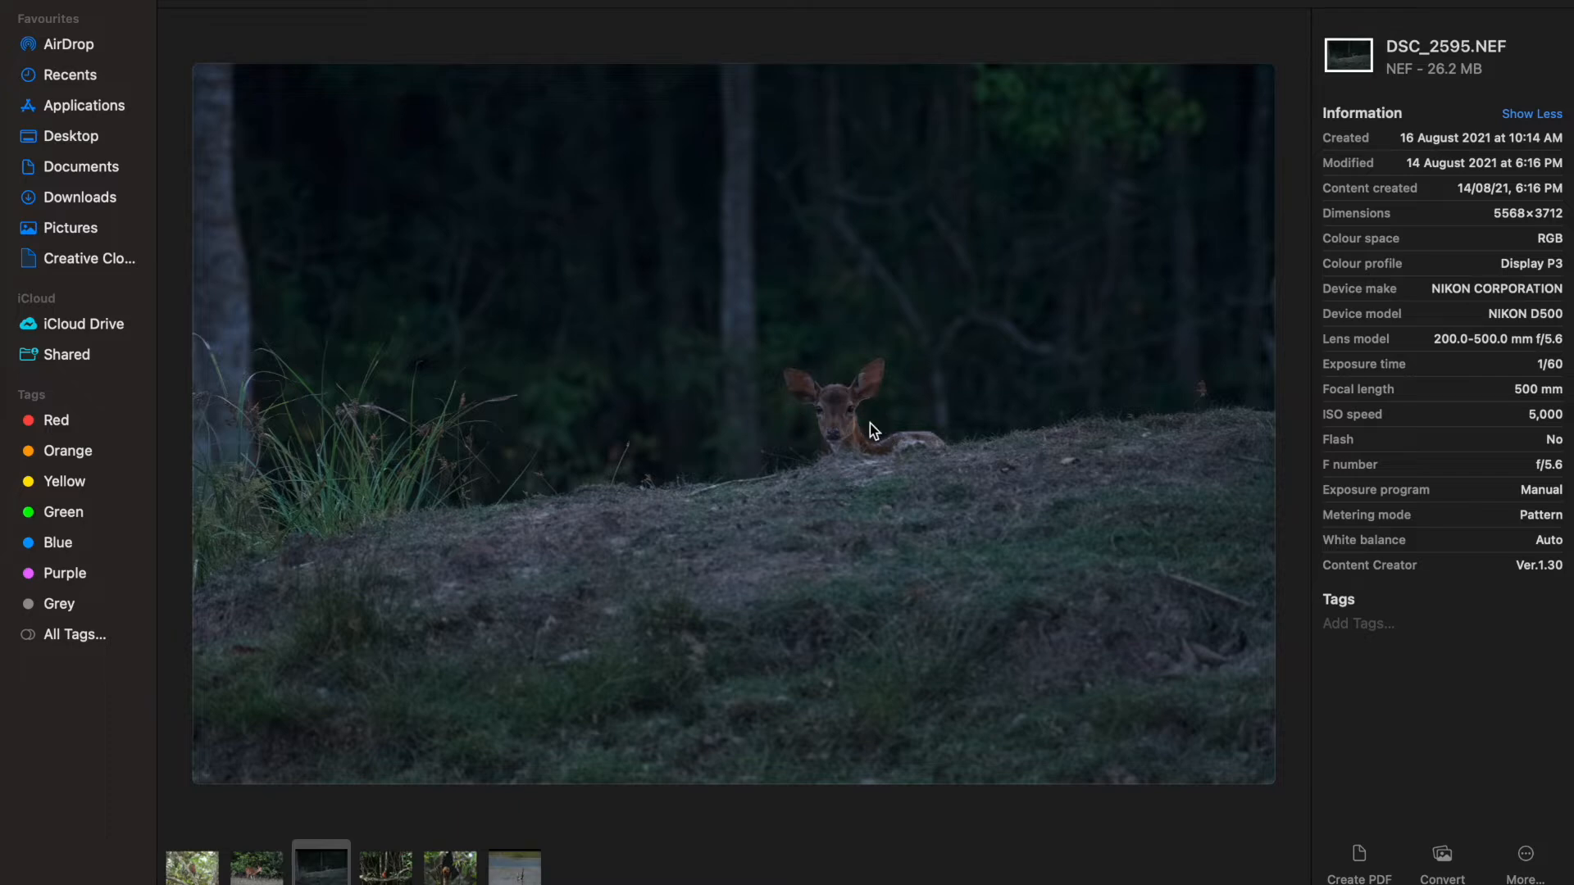
scroll(865, 426, up, 10)
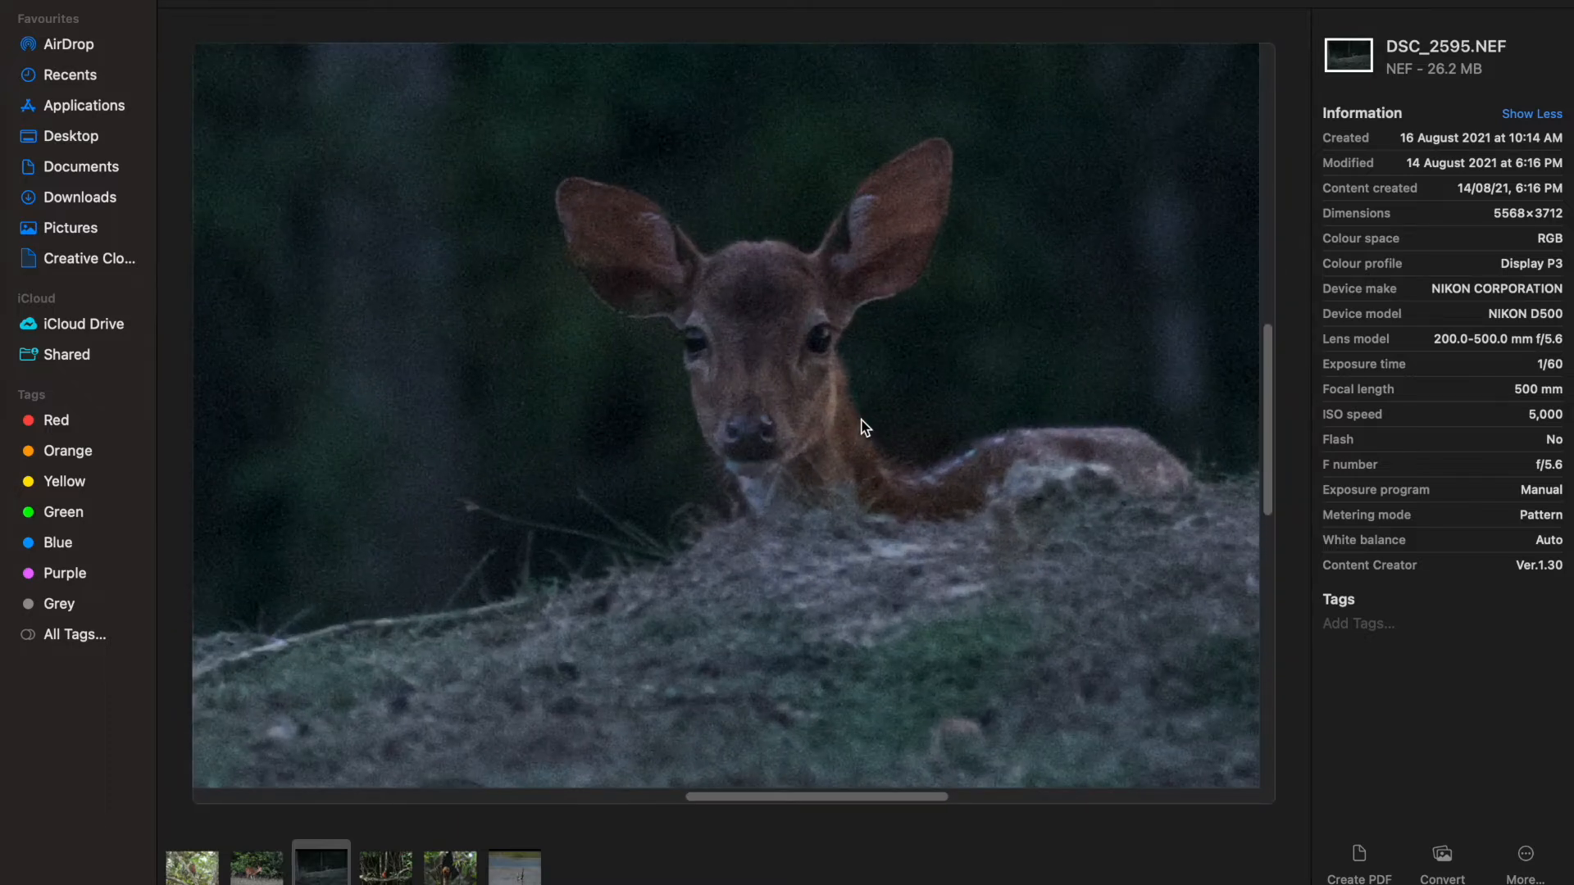
scroll(865, 426, up, 3)
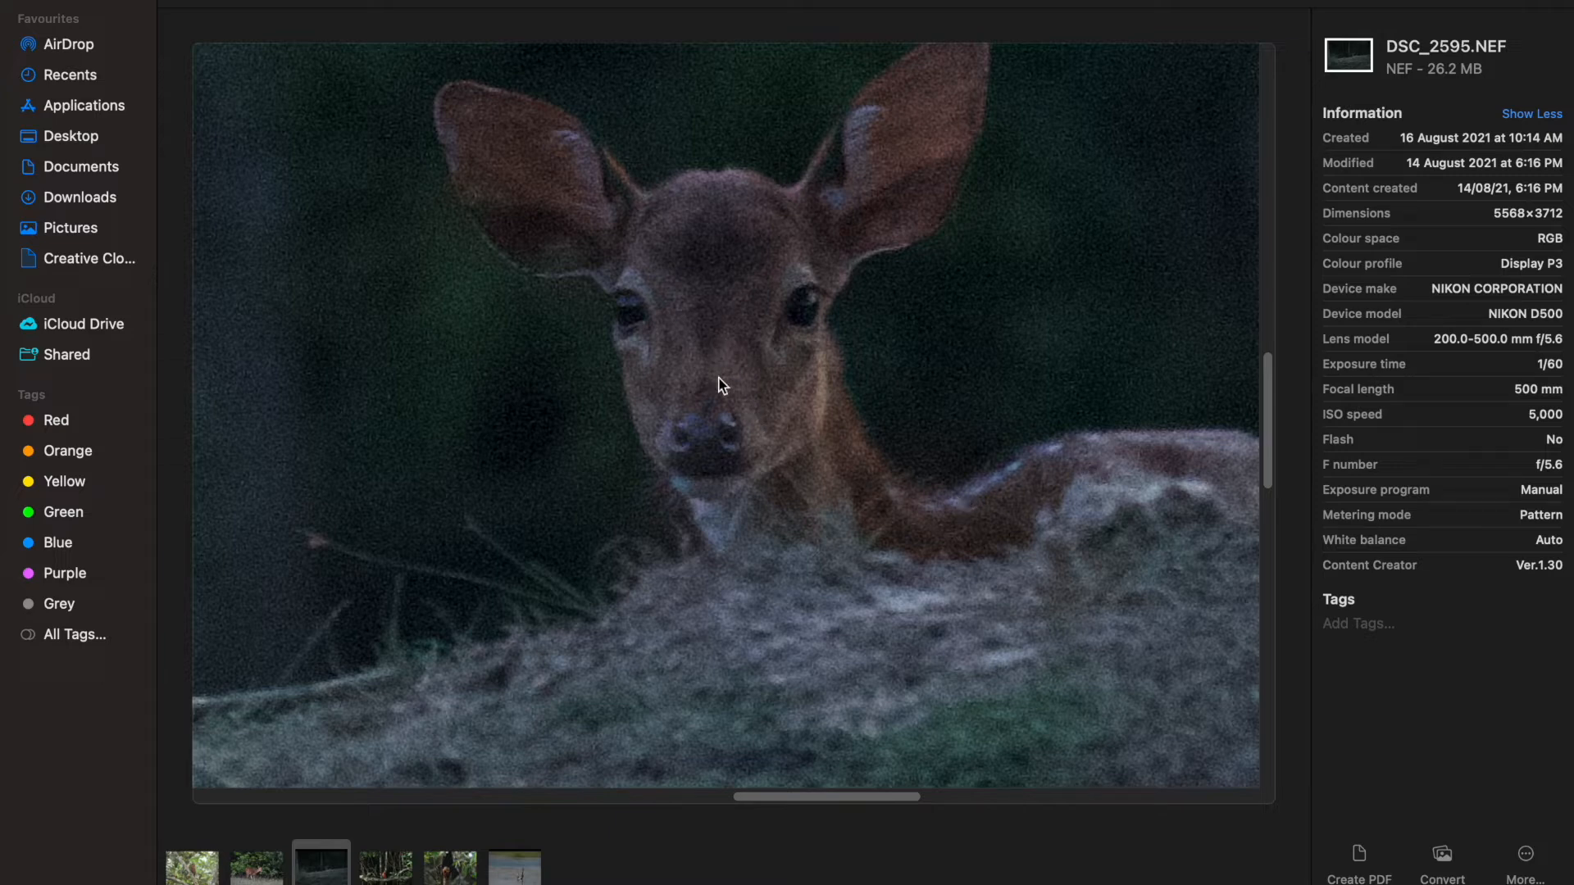
Examine the grassy mound and dark forest background around the fawn for grain, then view the wider frame.
click(712, 551)
drag(712, 549, 1177, 351)
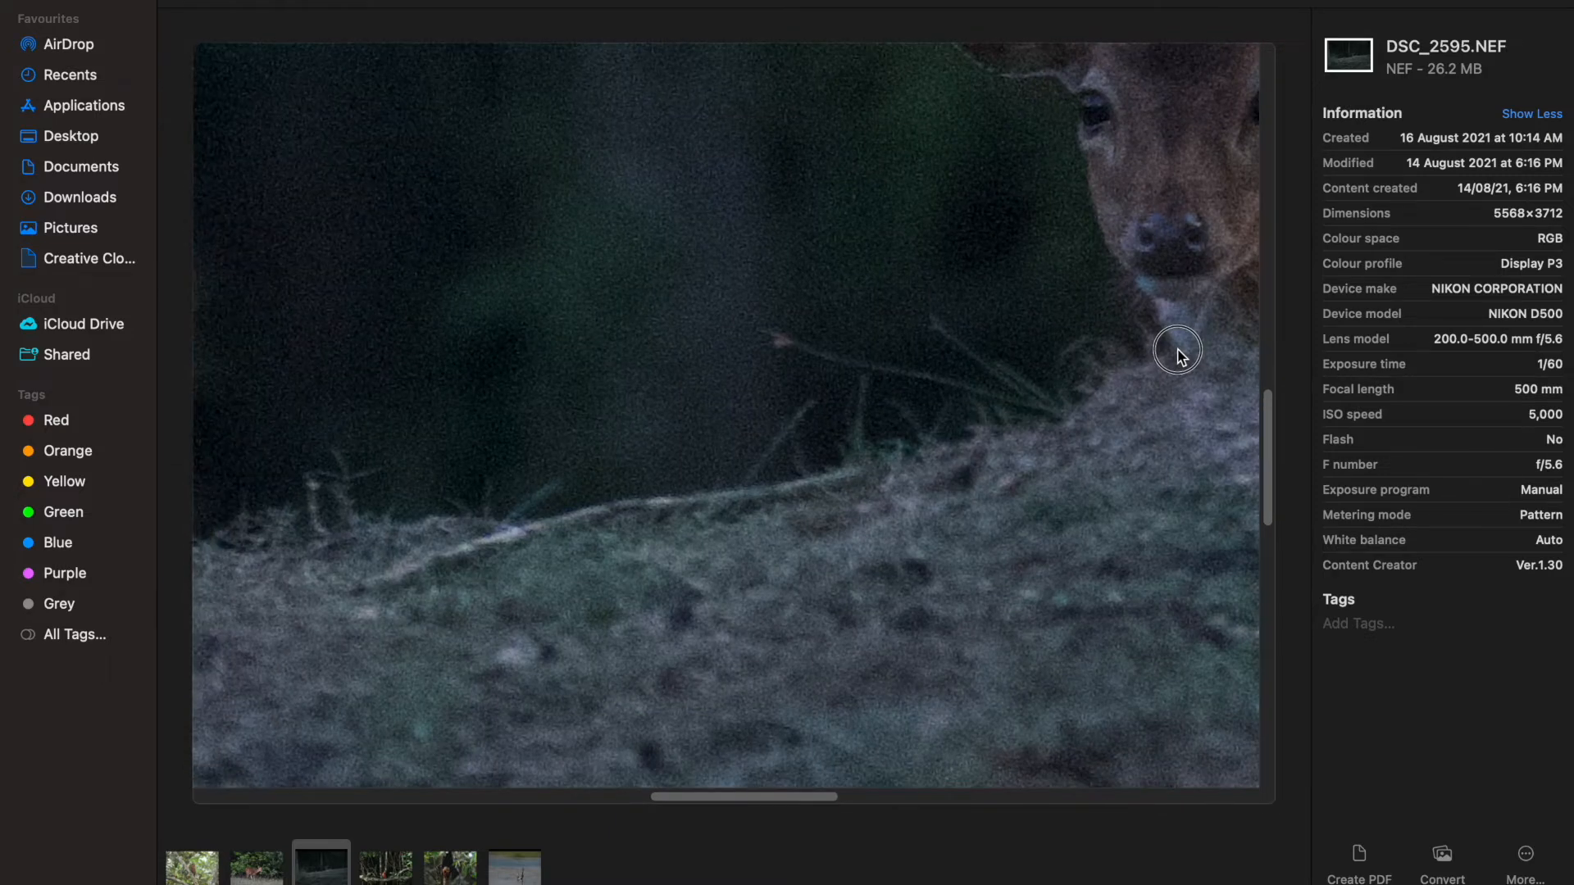
drag(661, 485, 1136, 479)
drag(774, 542, 1345, 475)
click(678, 572)
drag(677, 572, 405, 679)
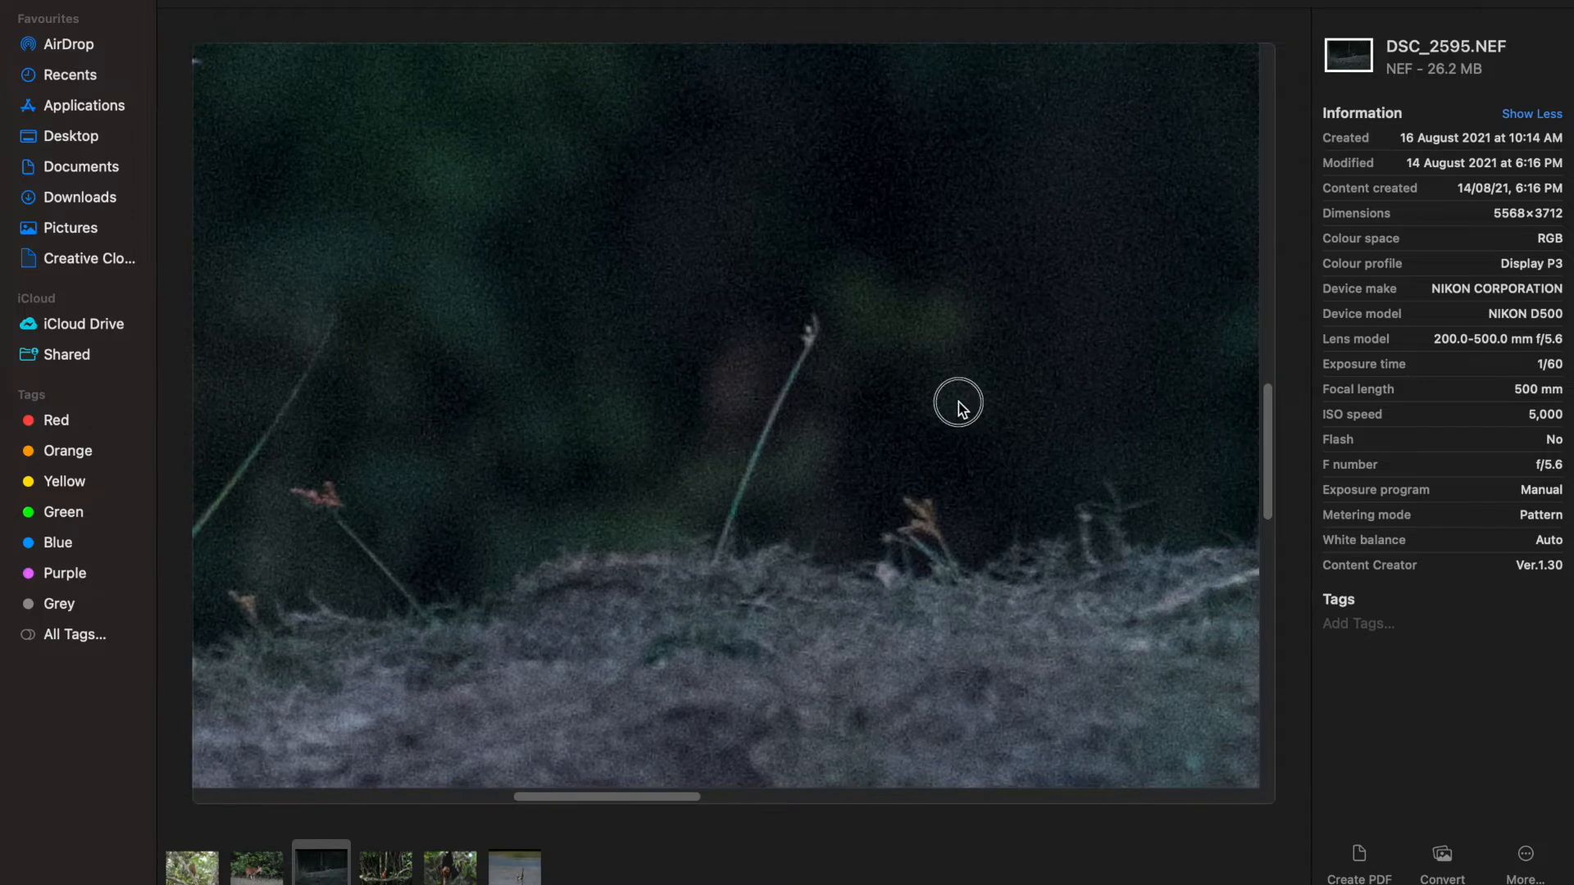
drag(957, 401, 307, 558)
drag(782, 343, 583, 393)
scroll(736, 361, down, 5)
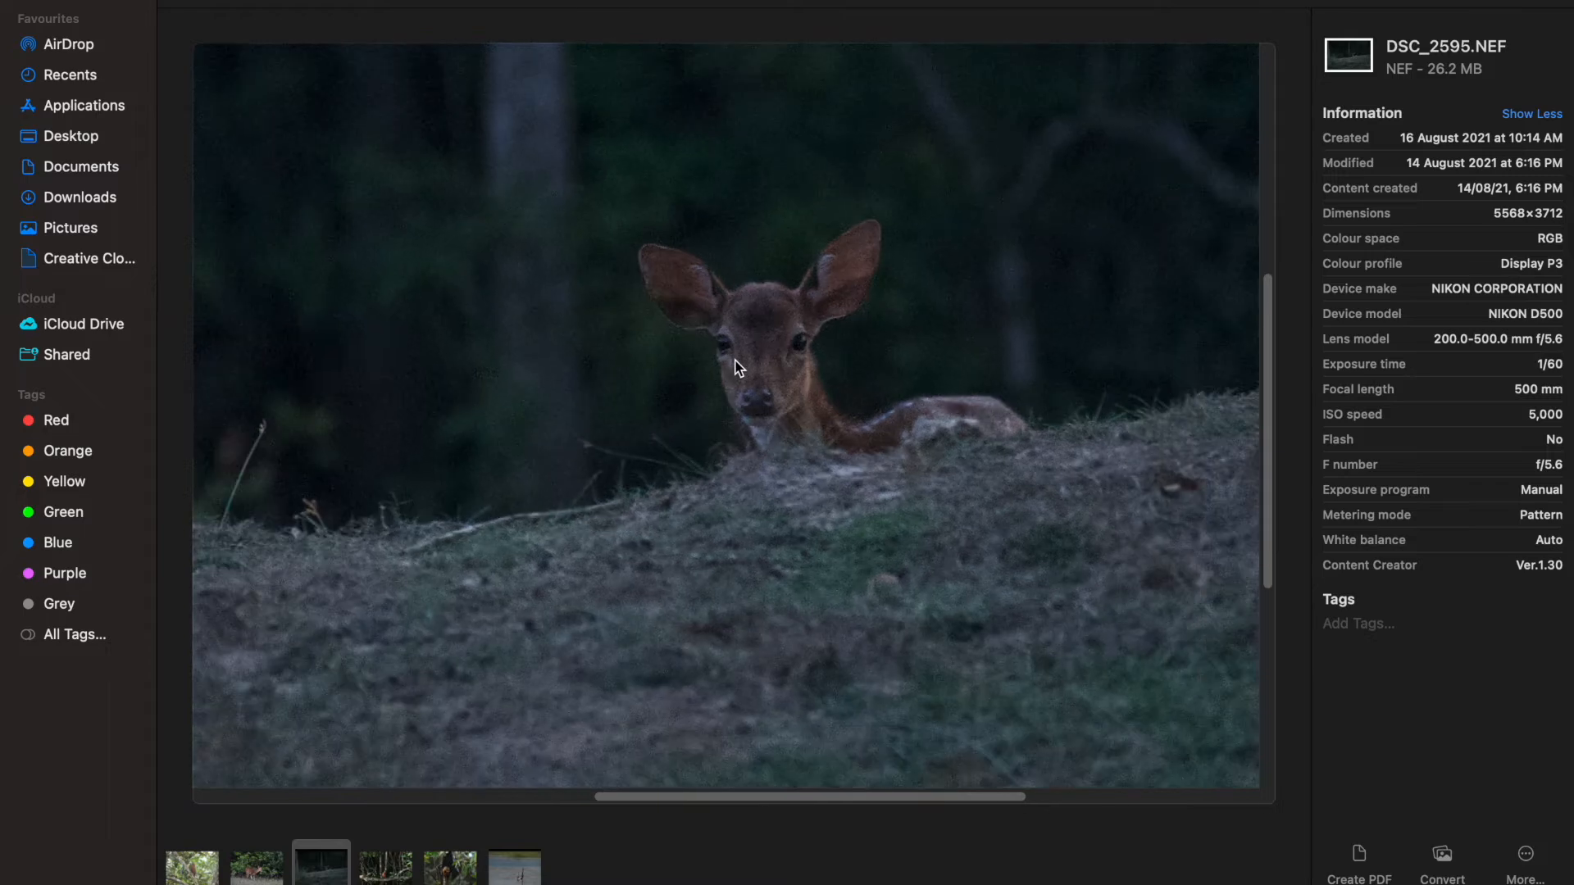
scroll(738, 367, down, 4)
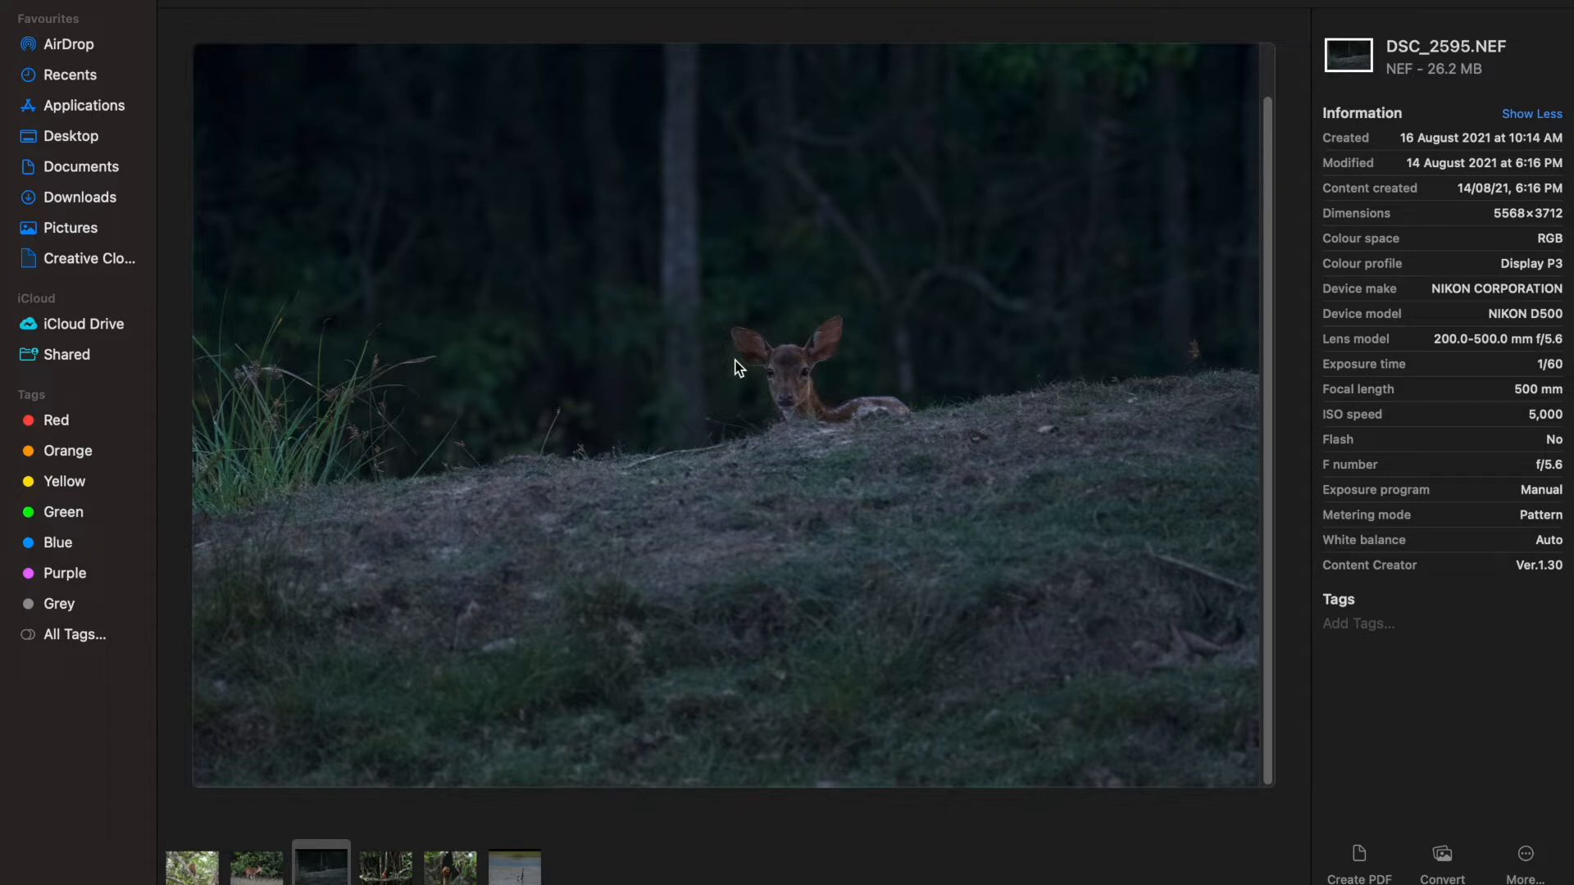
View DSC_2464.NEF and inspect the spotted deer's head, neck and the surrounding leaves up close.
click(254, 867)
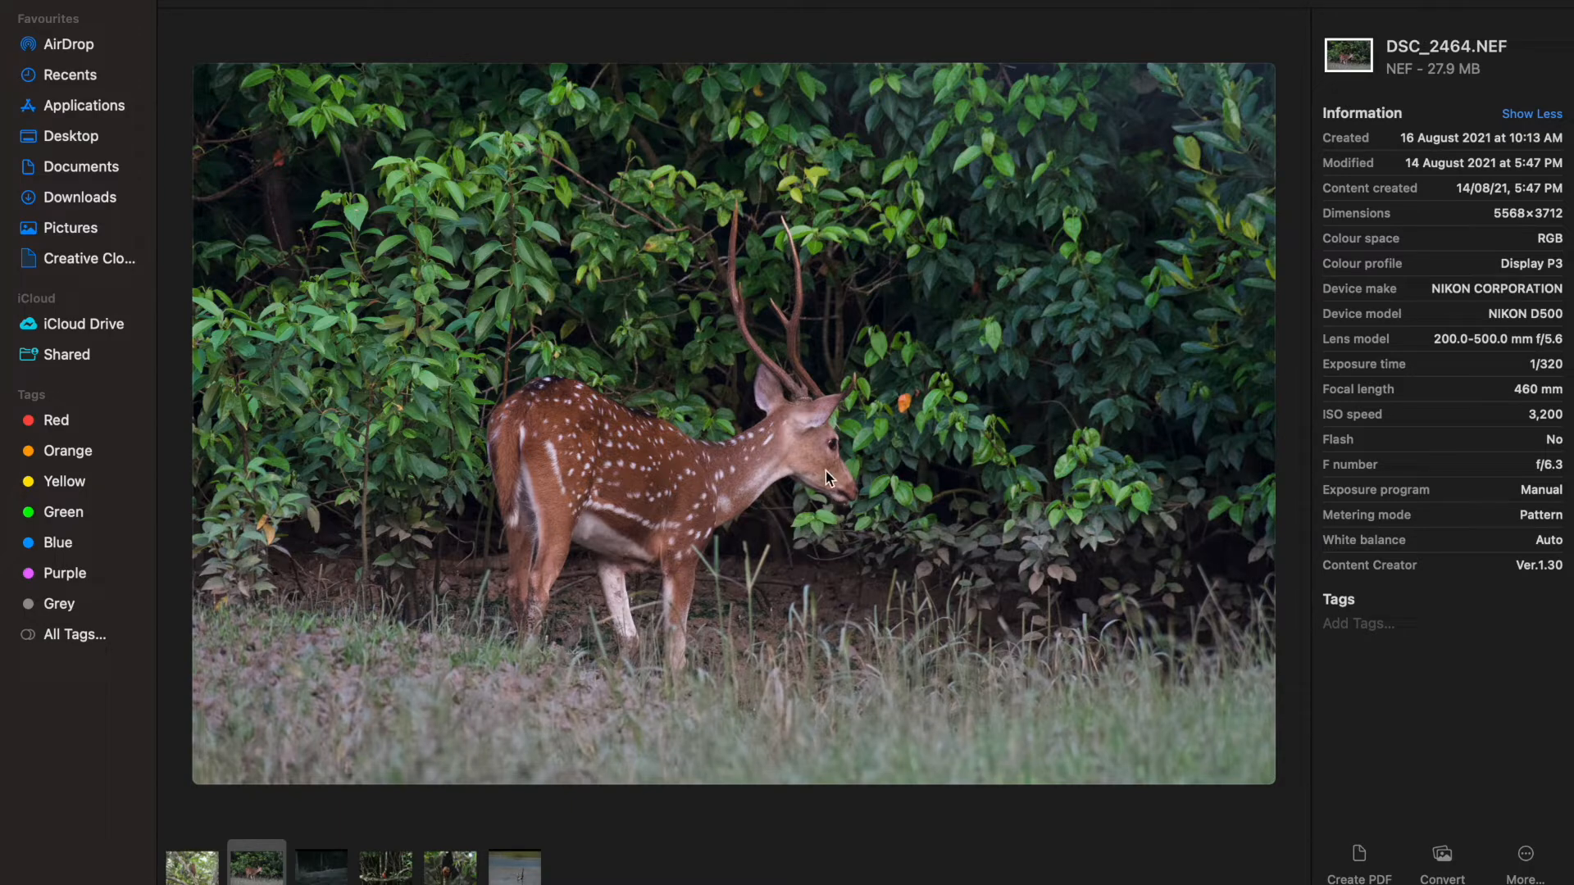
scroll(843, 478, up, 10)
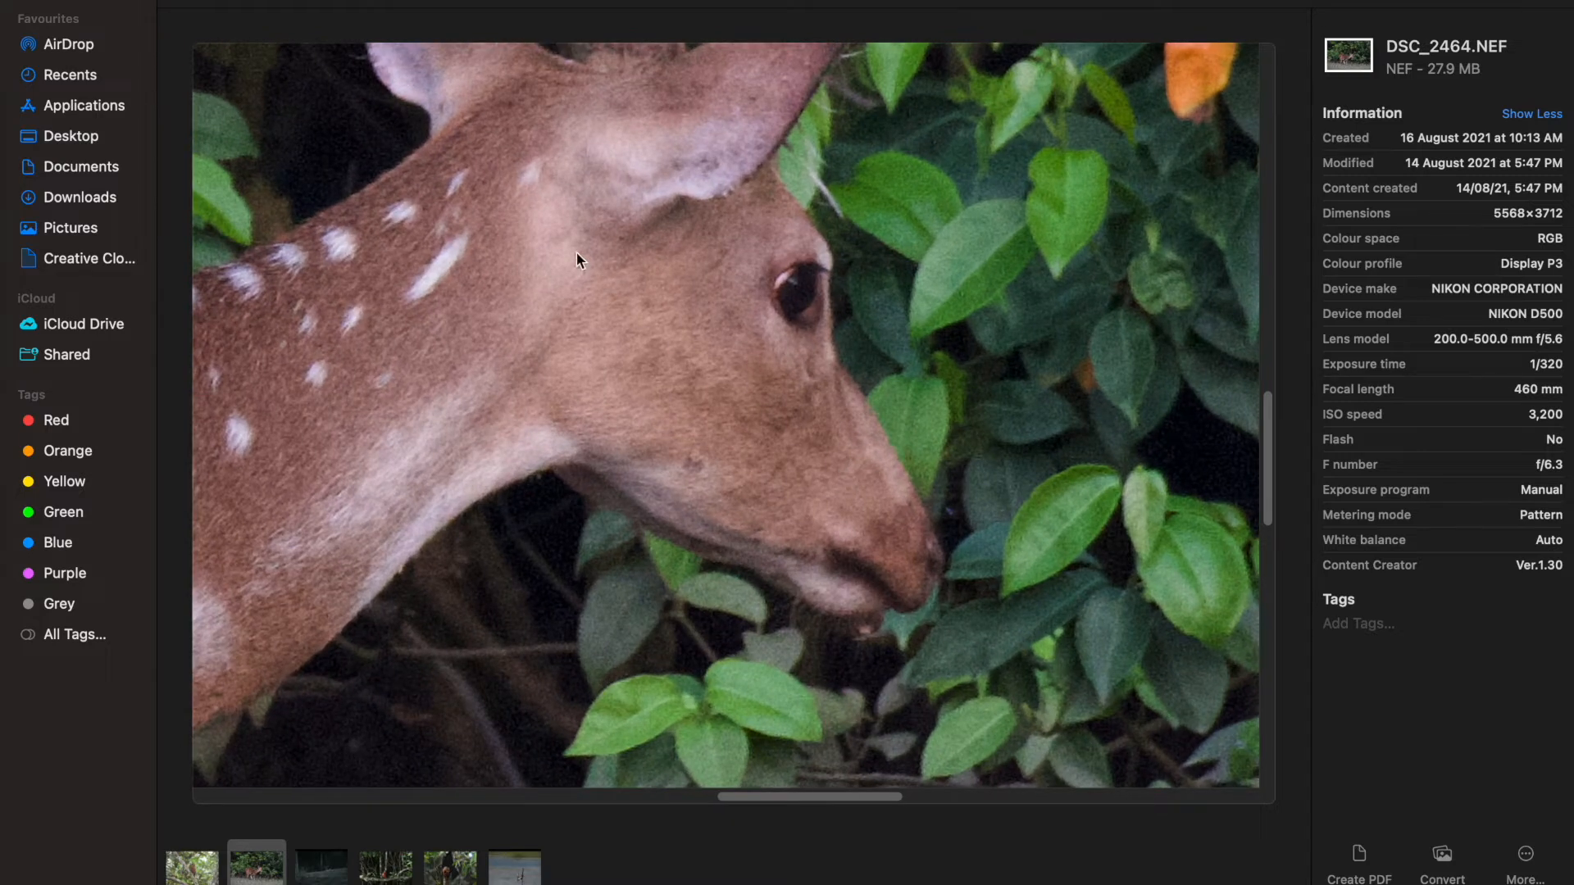
scroll(576, 274, up, 3)
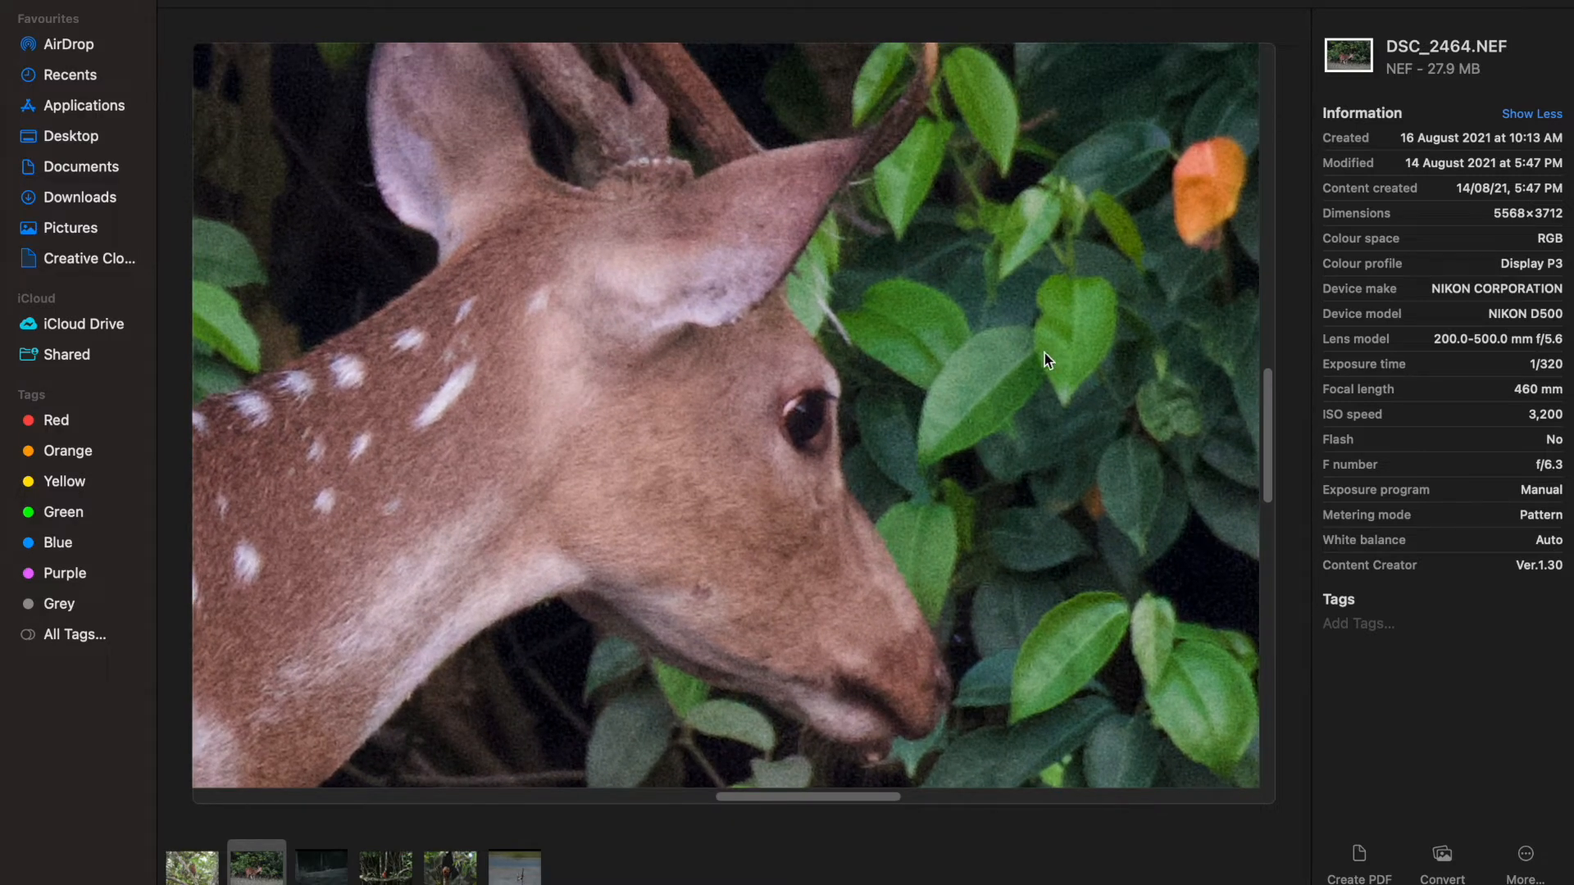
drag(449, 434, 647, 355)
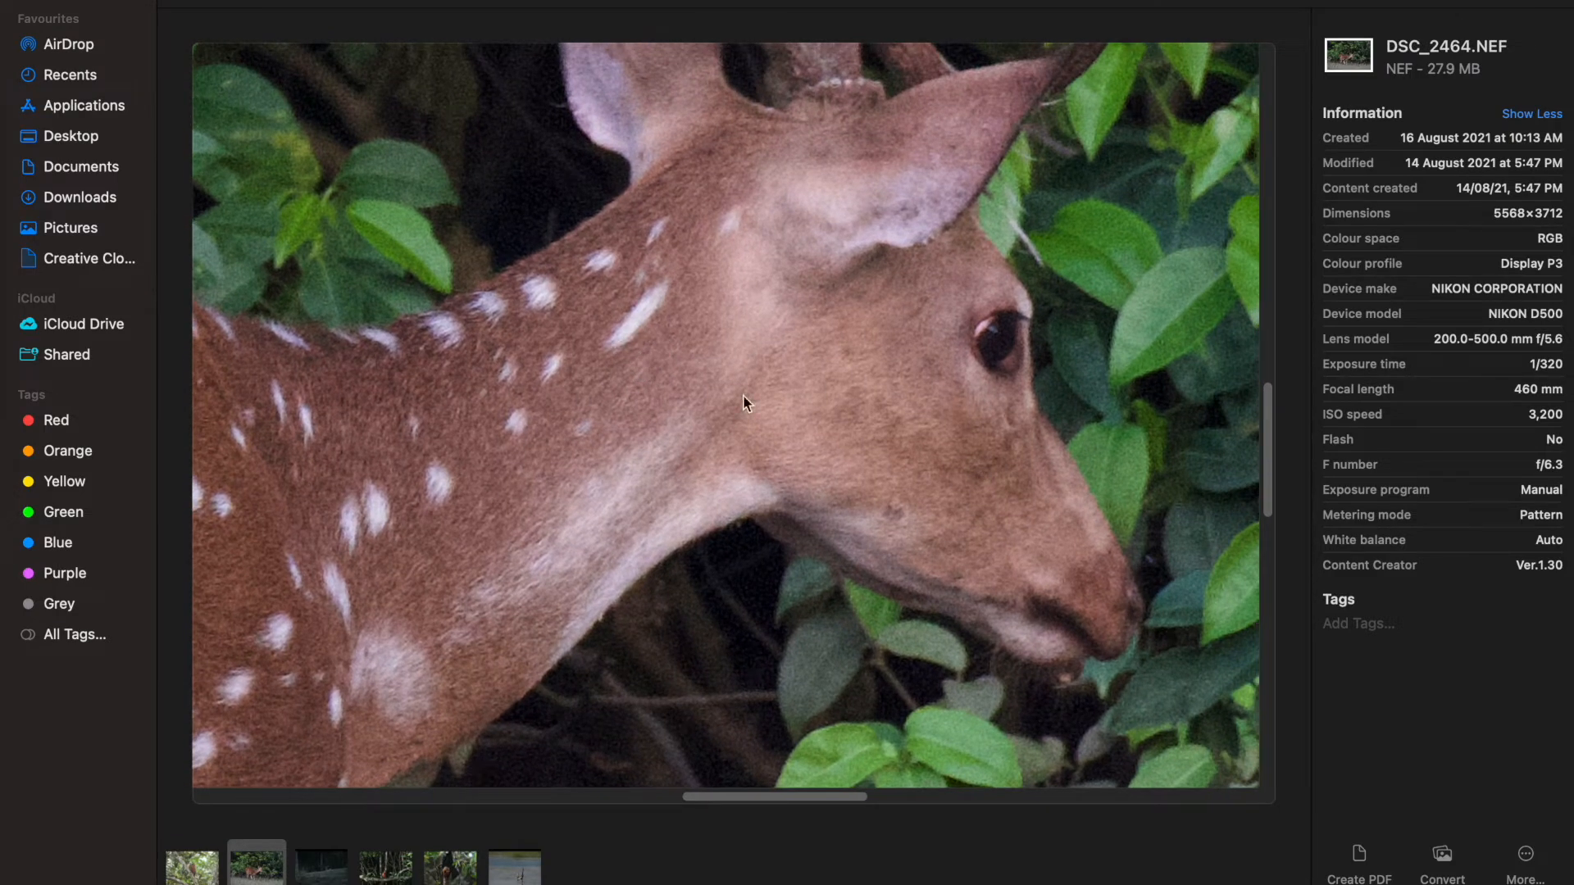
View DSC_2049.NEF, inspect the reddish woodpecker's head and the blurred background up close, and return to the full frame.
scroll(816, 377, down, 10)
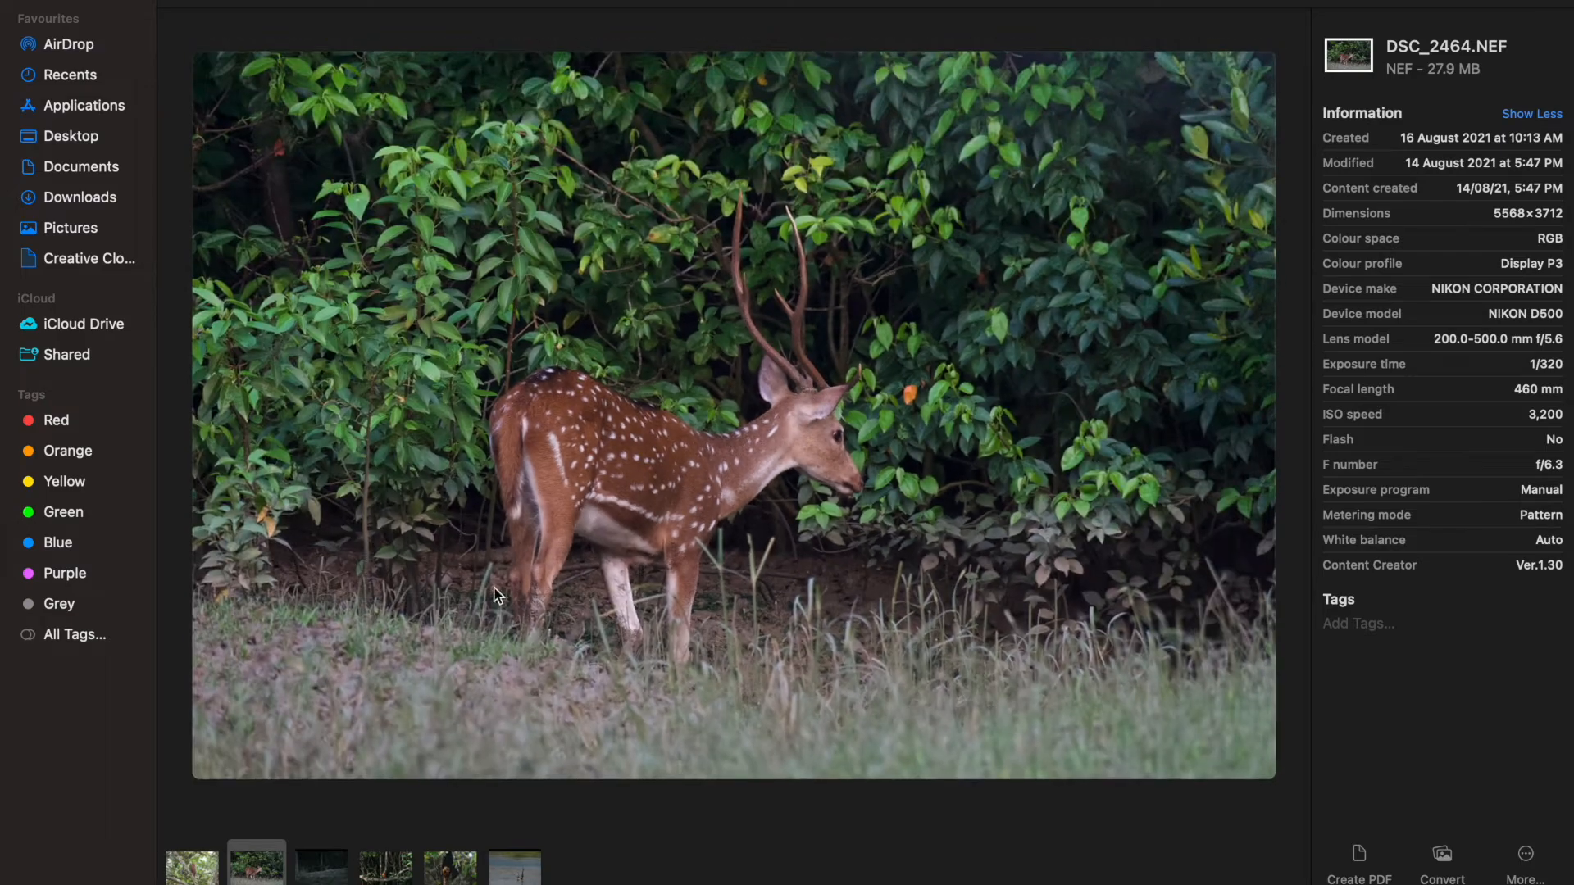
click(197, 865)
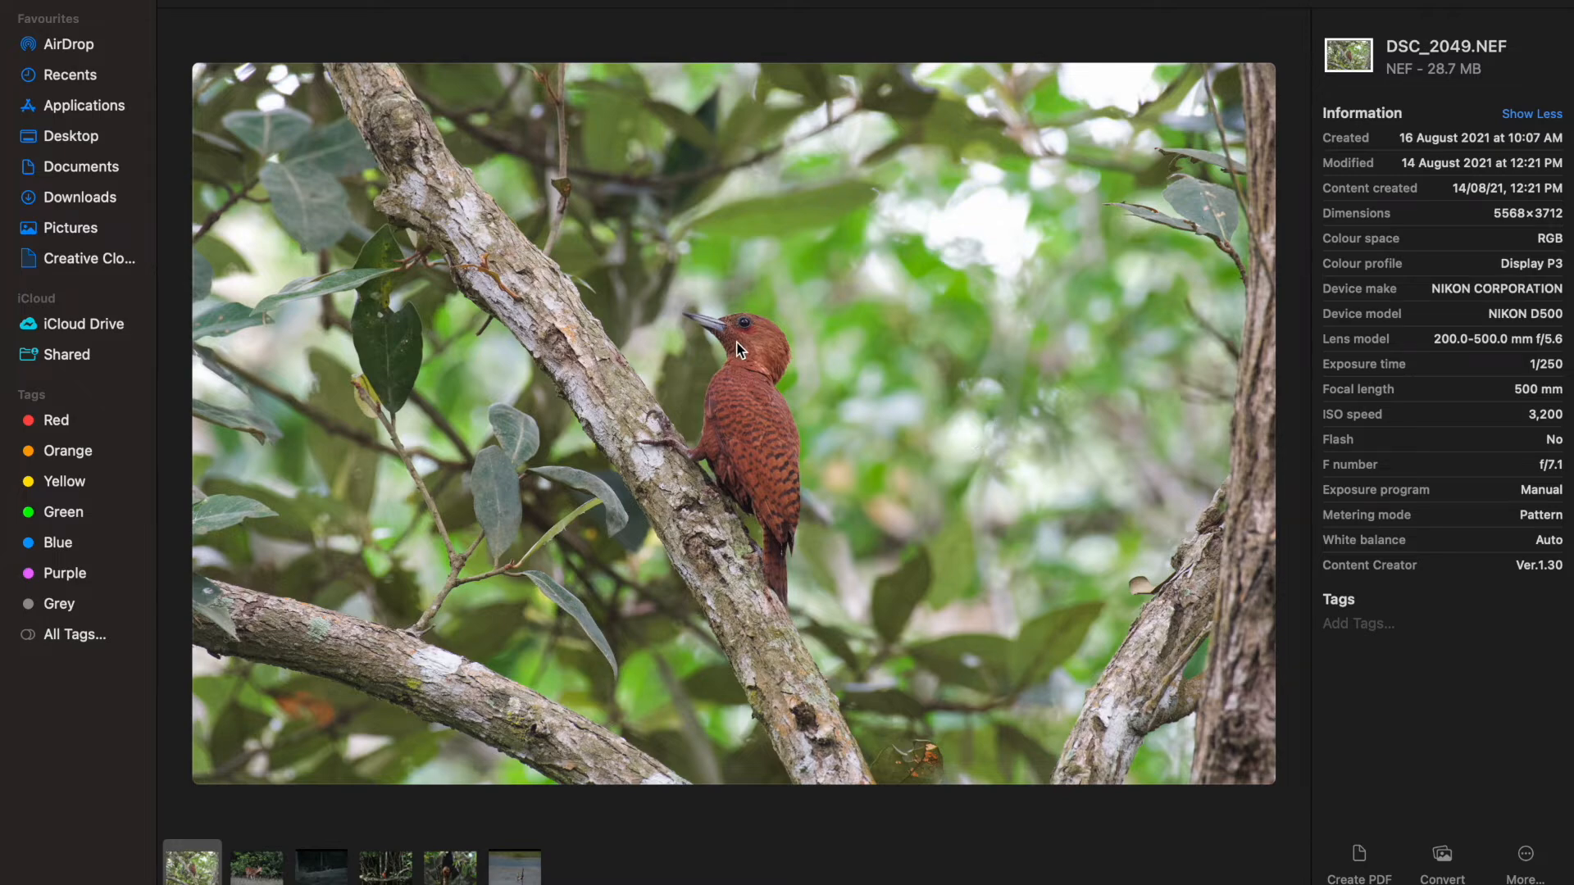
scroll(735, 343, up, 3)
scroll(736, 343, up, 2)
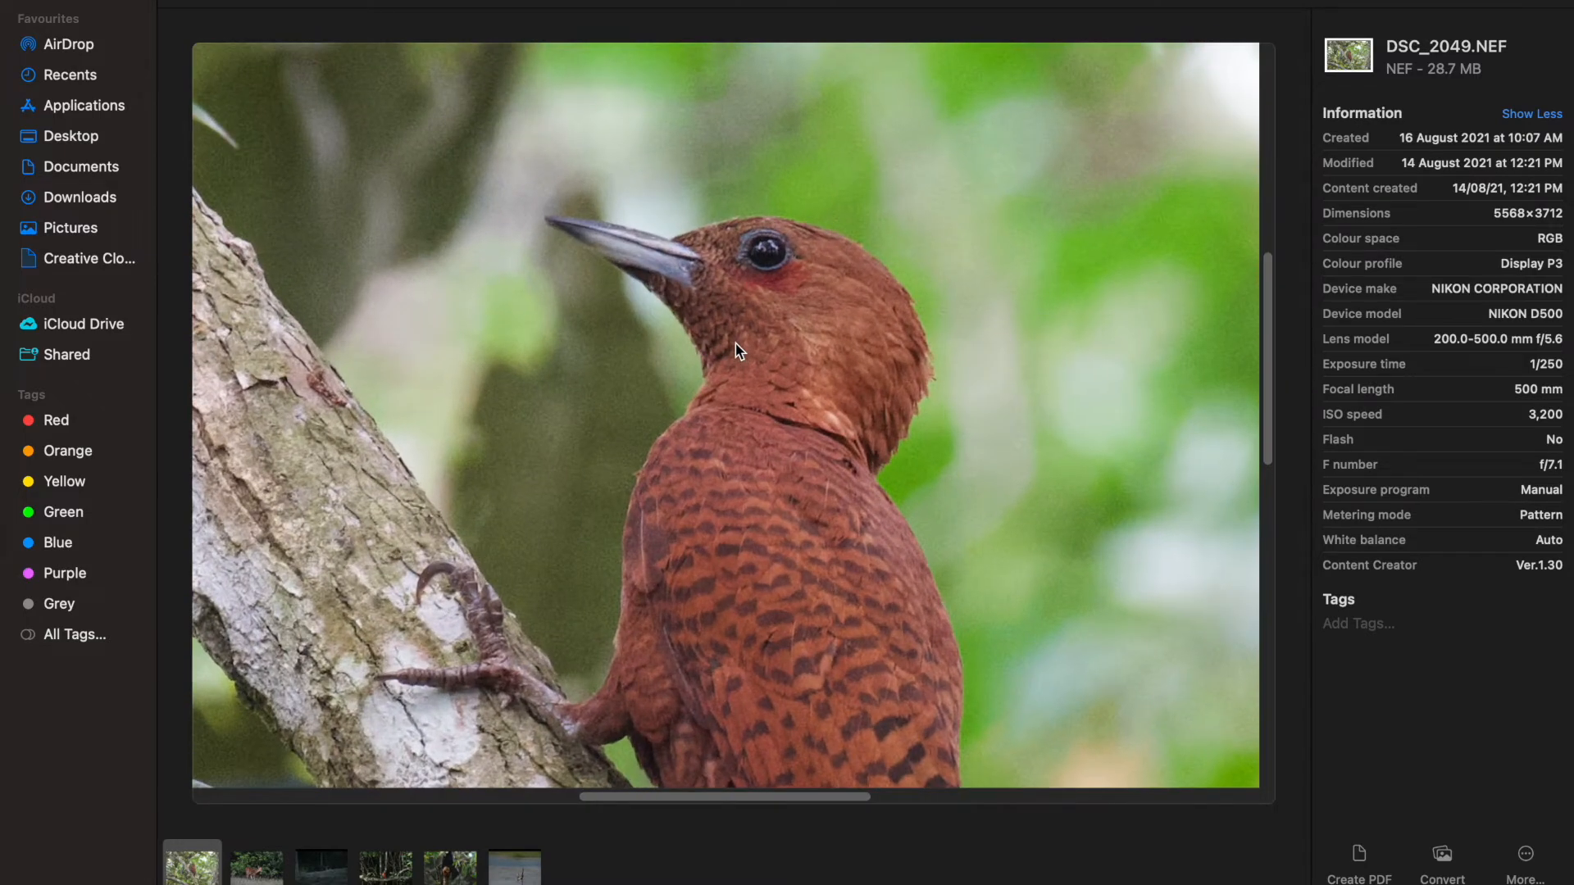
scroll(736, 343, up, 3)
drag(554, 305, 669, 358)
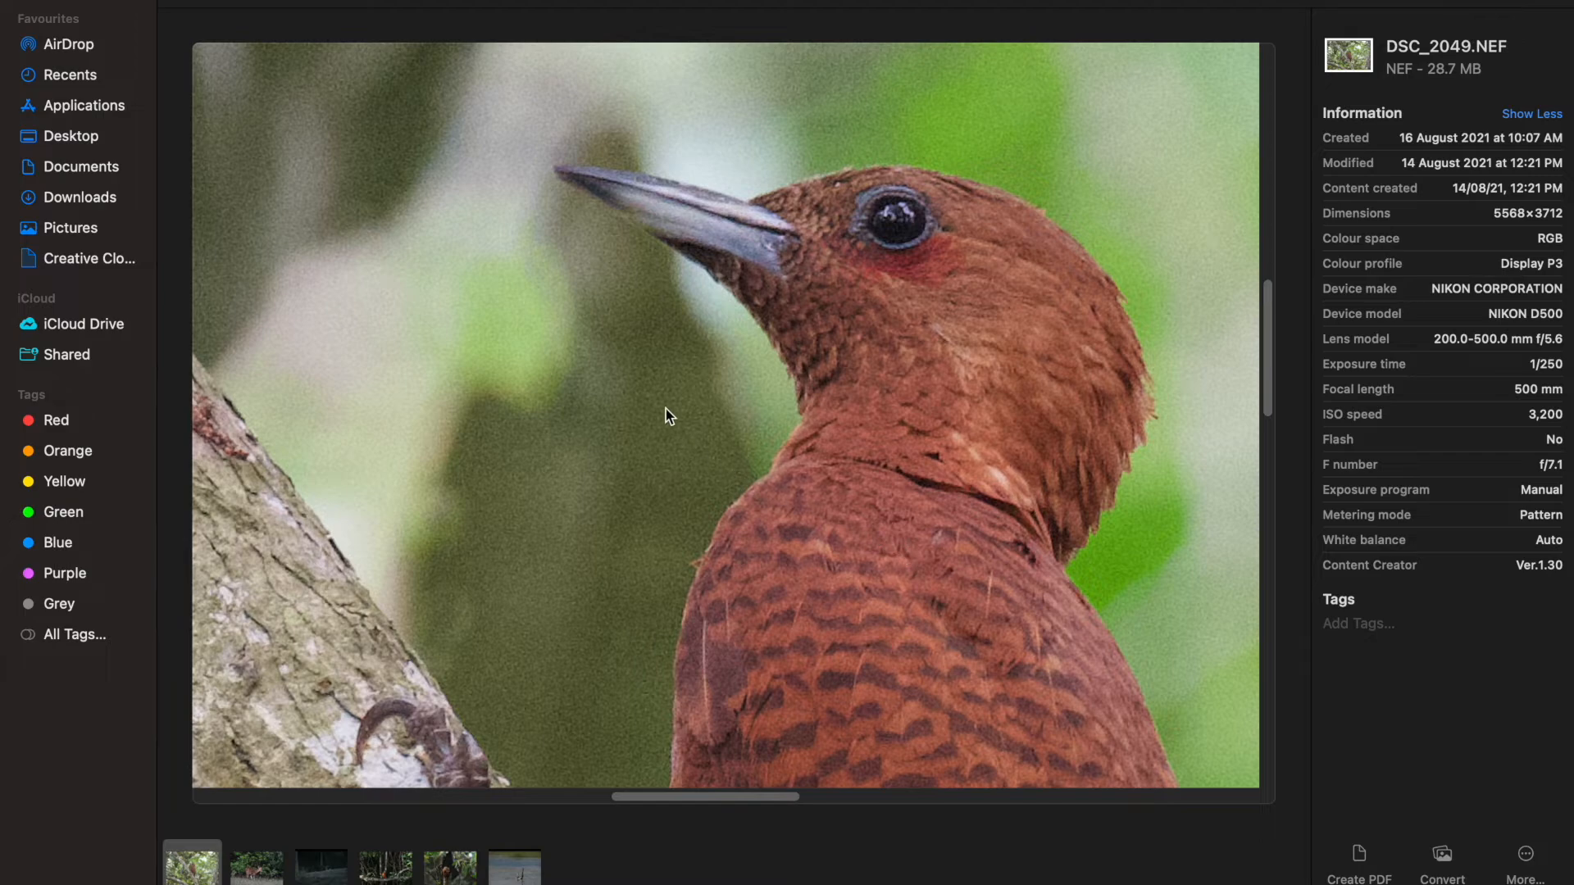
scroll(665, 409, down, 5)
scroll(666, 410, down, 5)
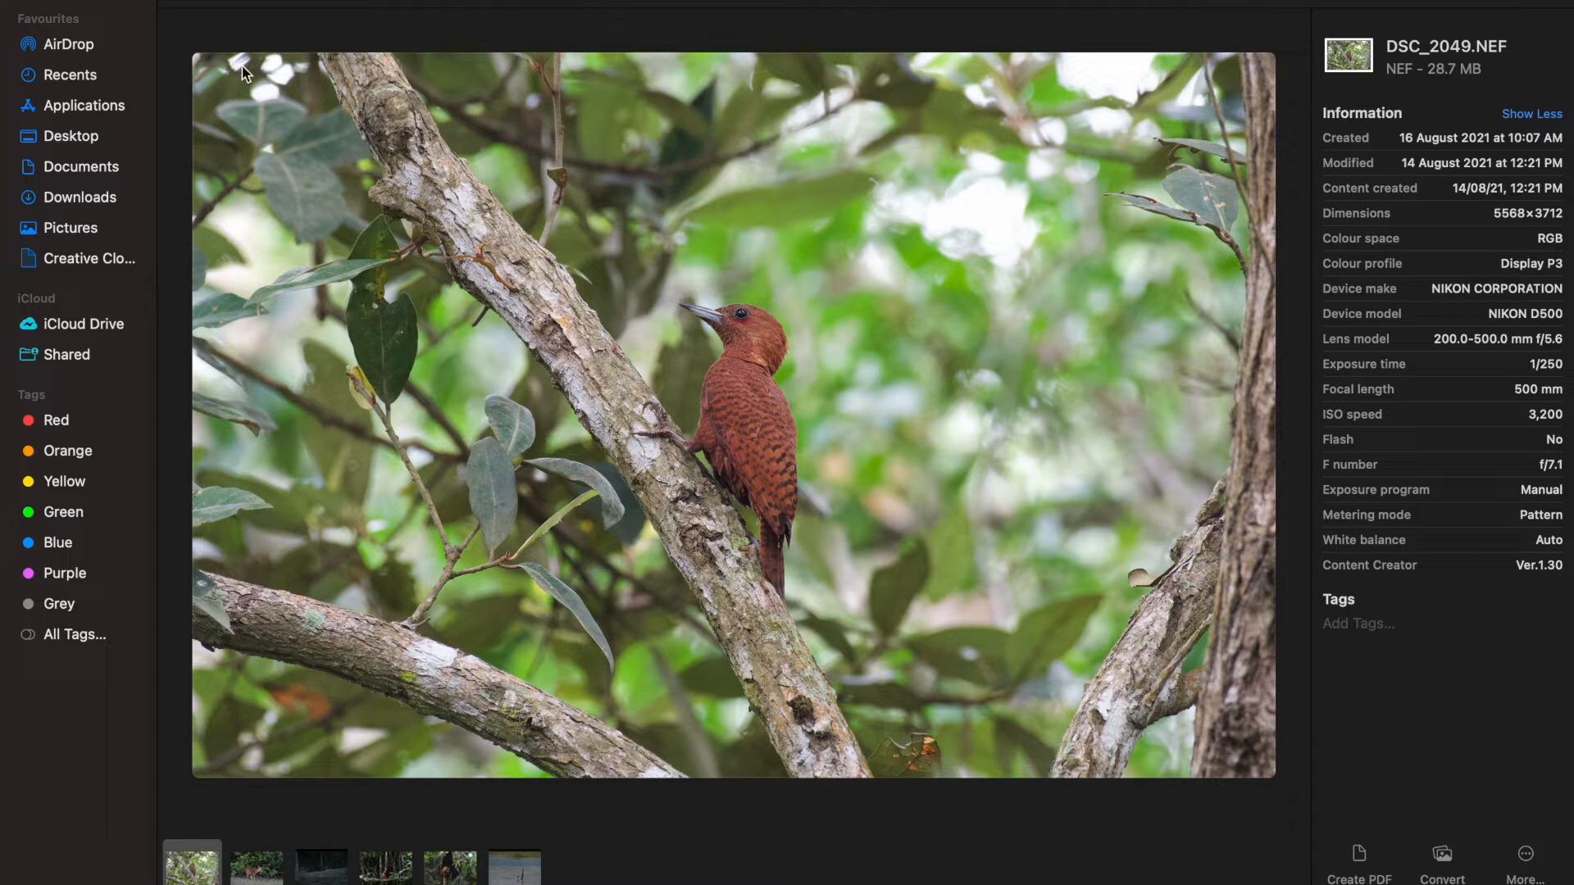
Close the photo folder window, switch to Lightroom Classic and add the four new NEF photos from the DXO guide folder to the catalog.
mouse_move(30, 10)
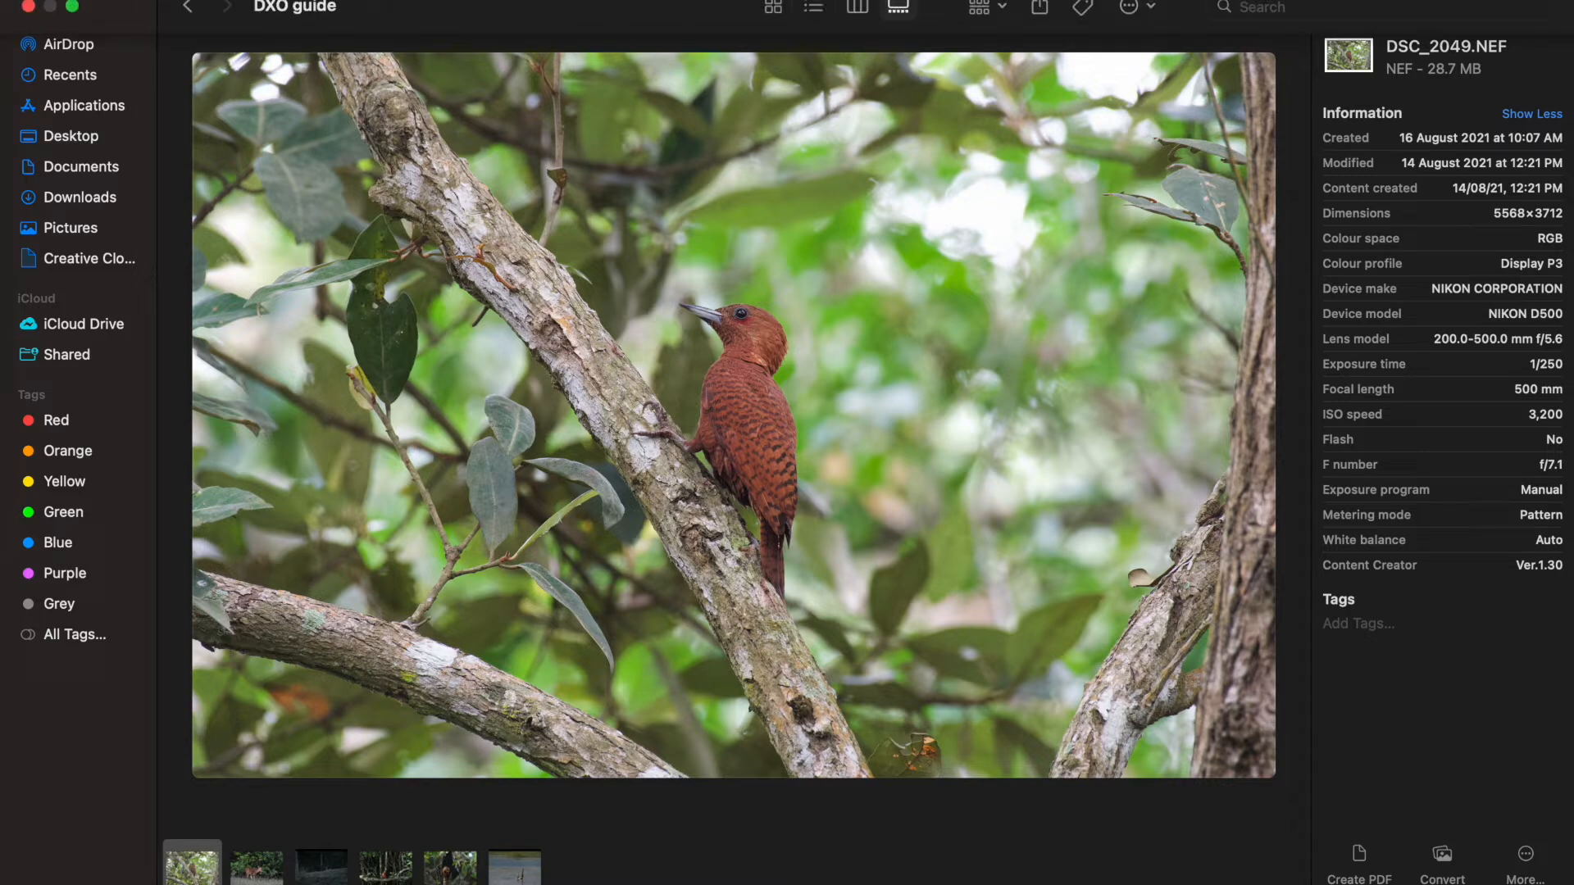
click(29, 10)
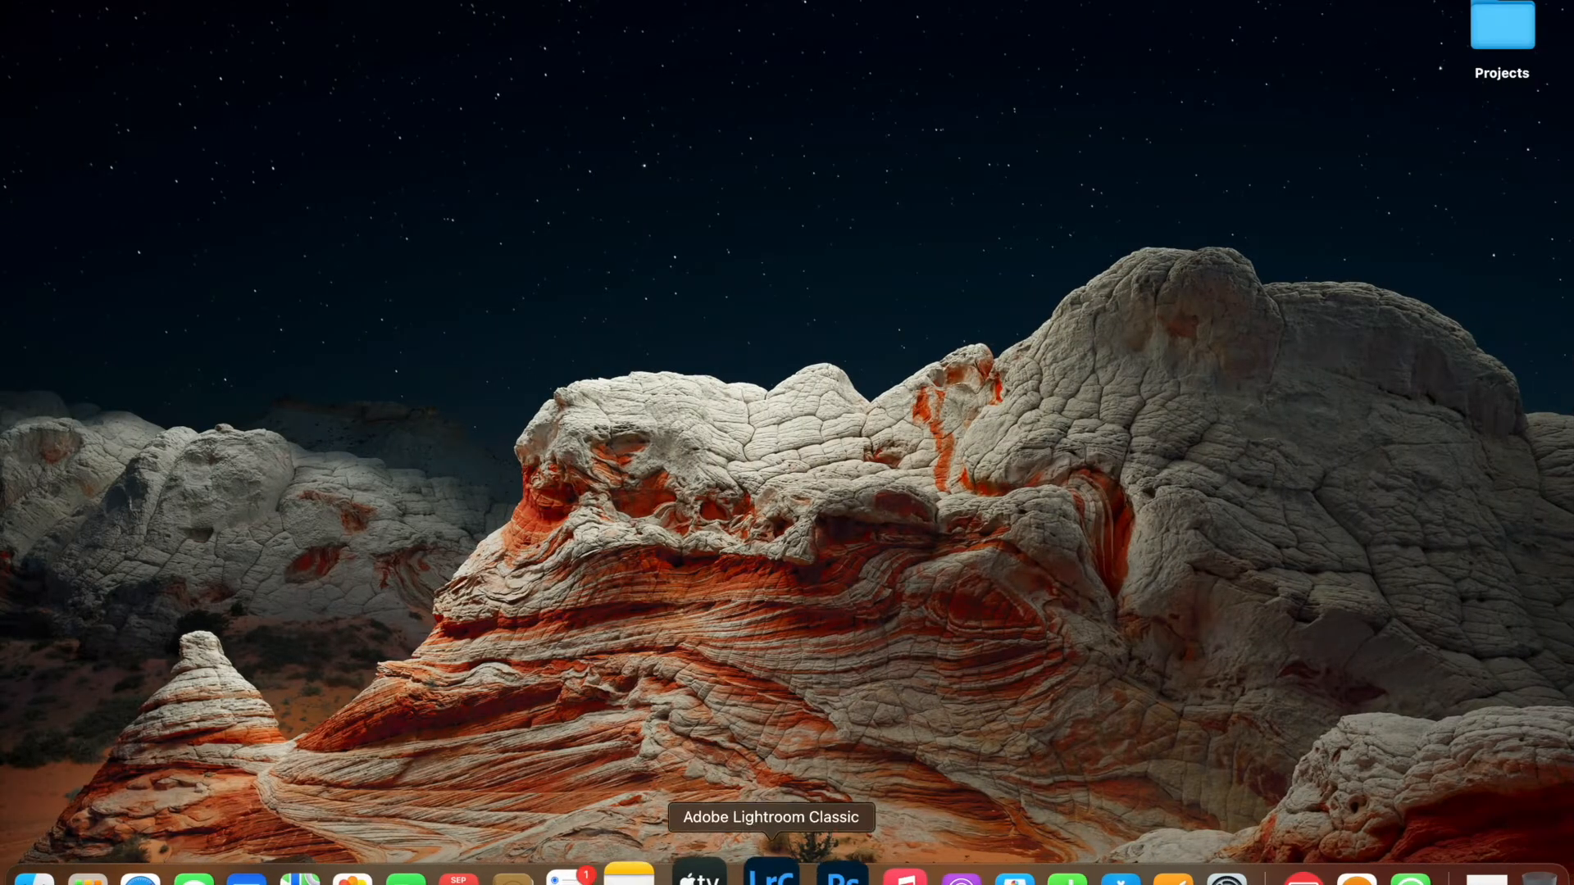
click(763, 870)
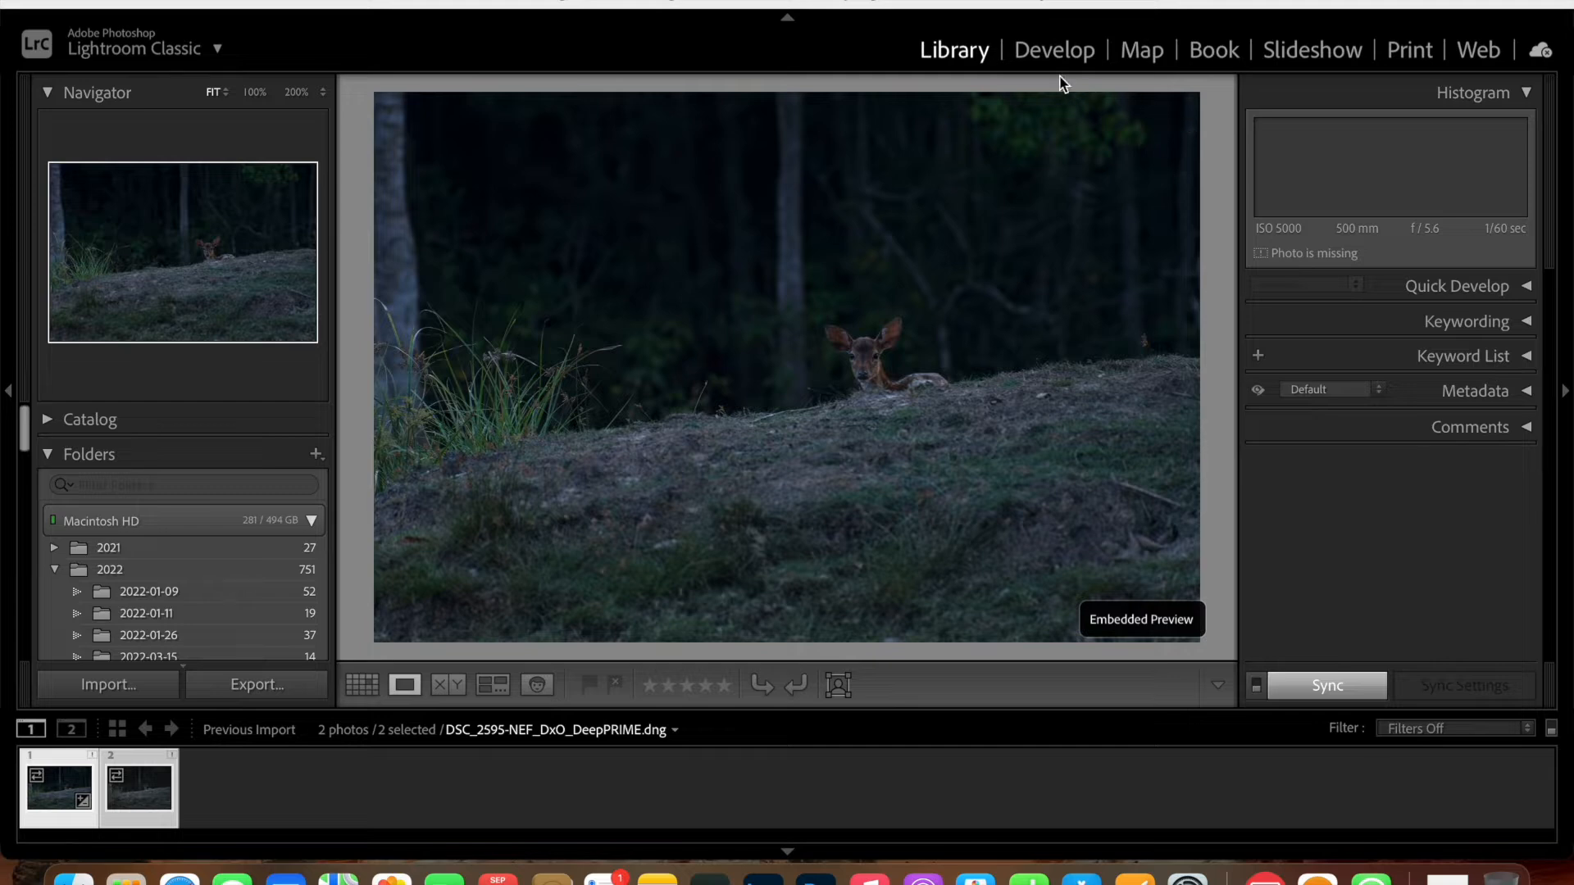
click(100, 687)
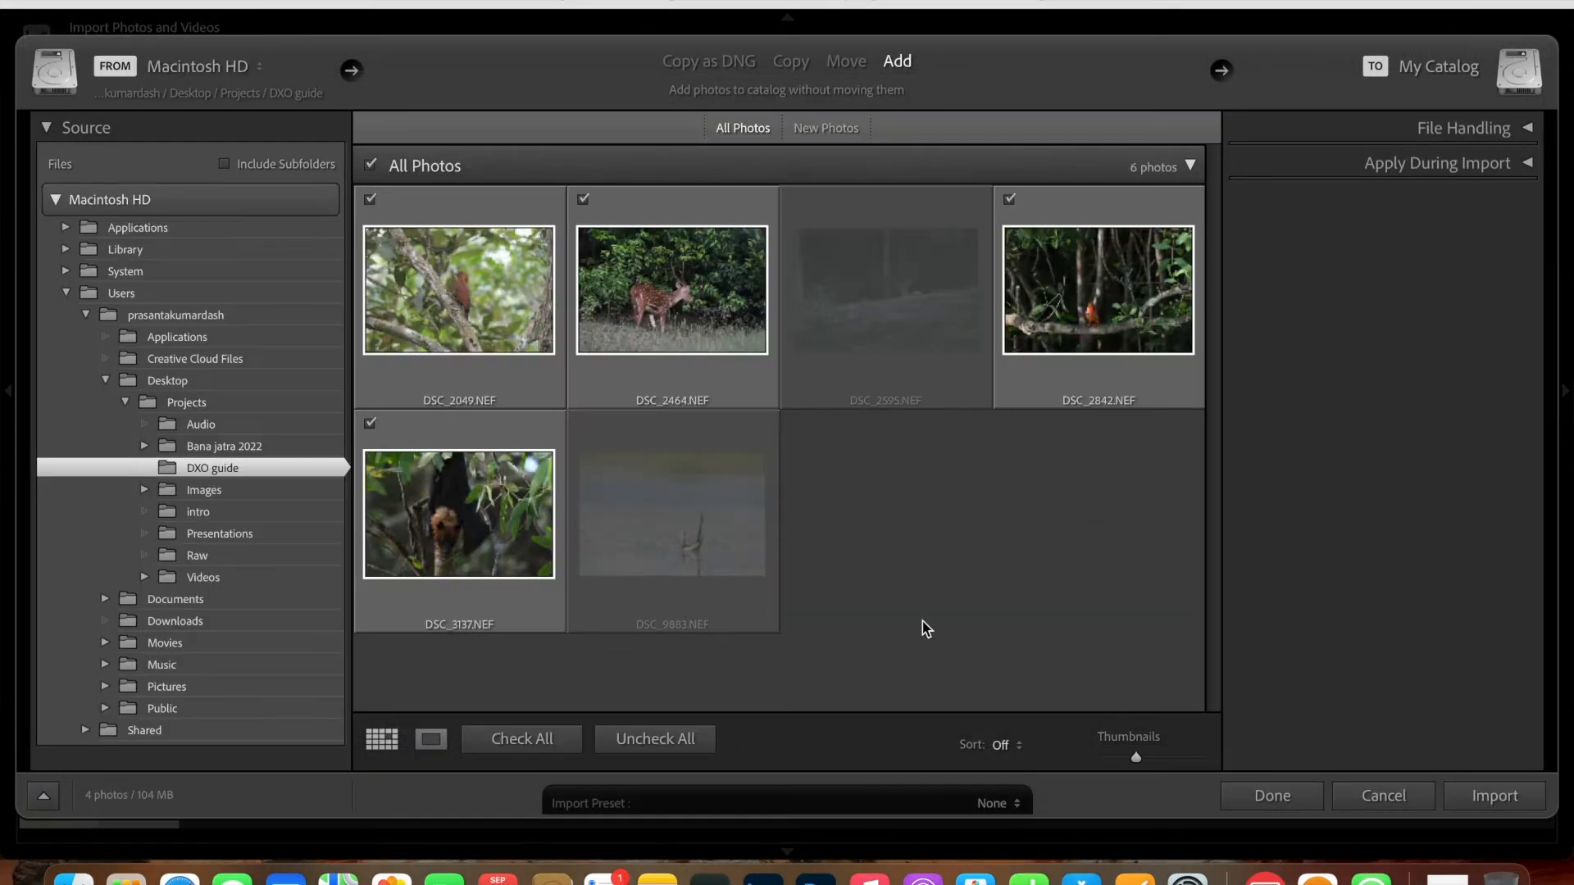
click(1488, 804)
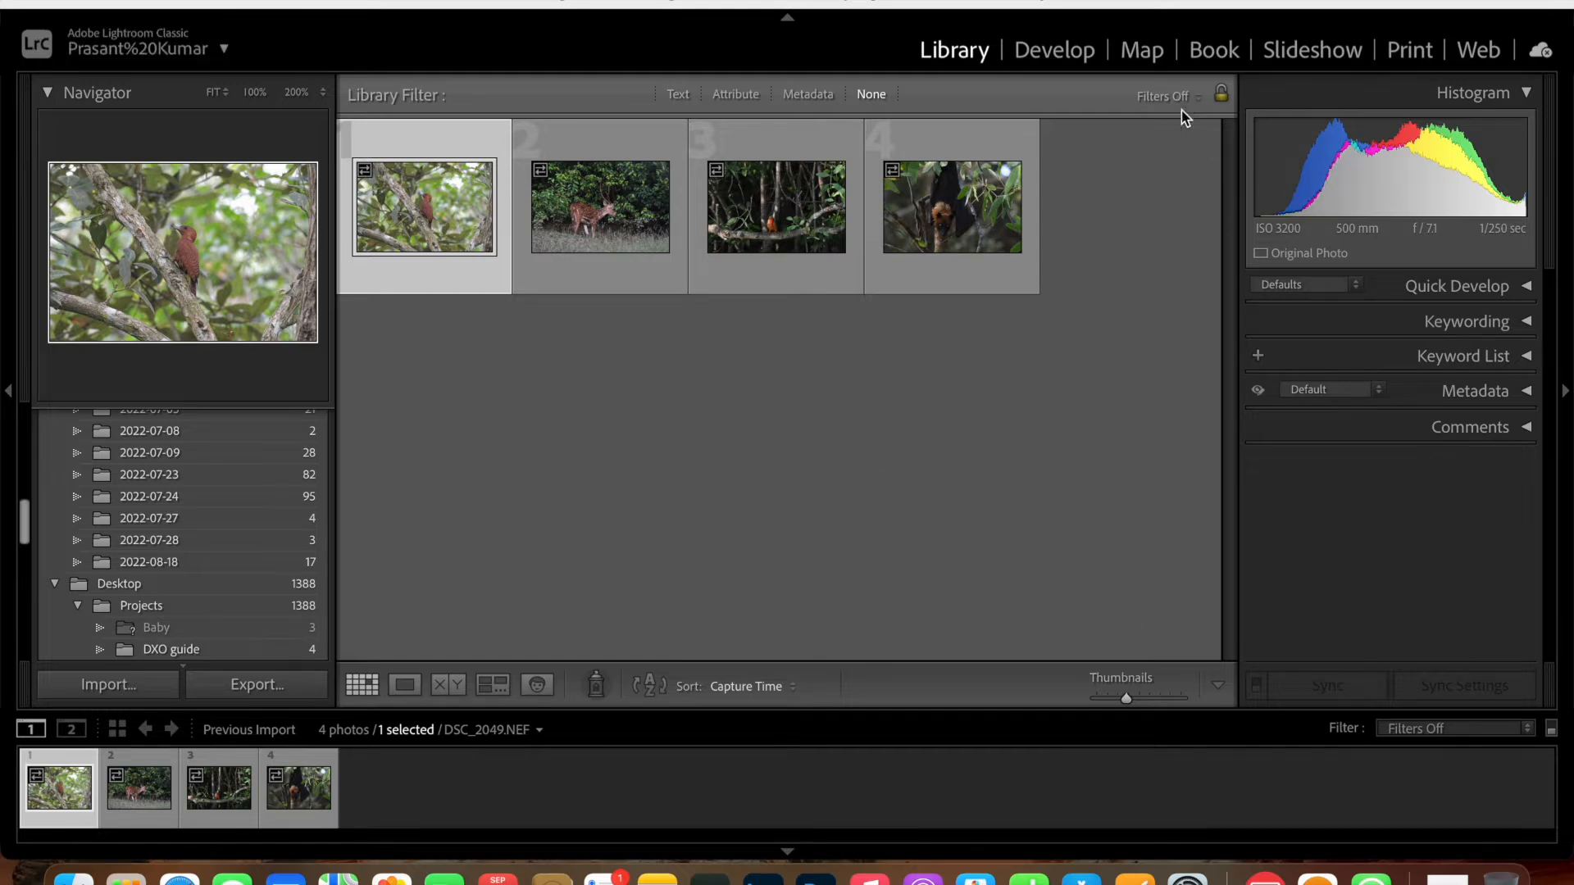
Open DSC_2049.NEF for developing and examine the woodpecker's head and upper back for grain.
click(1064, 59)
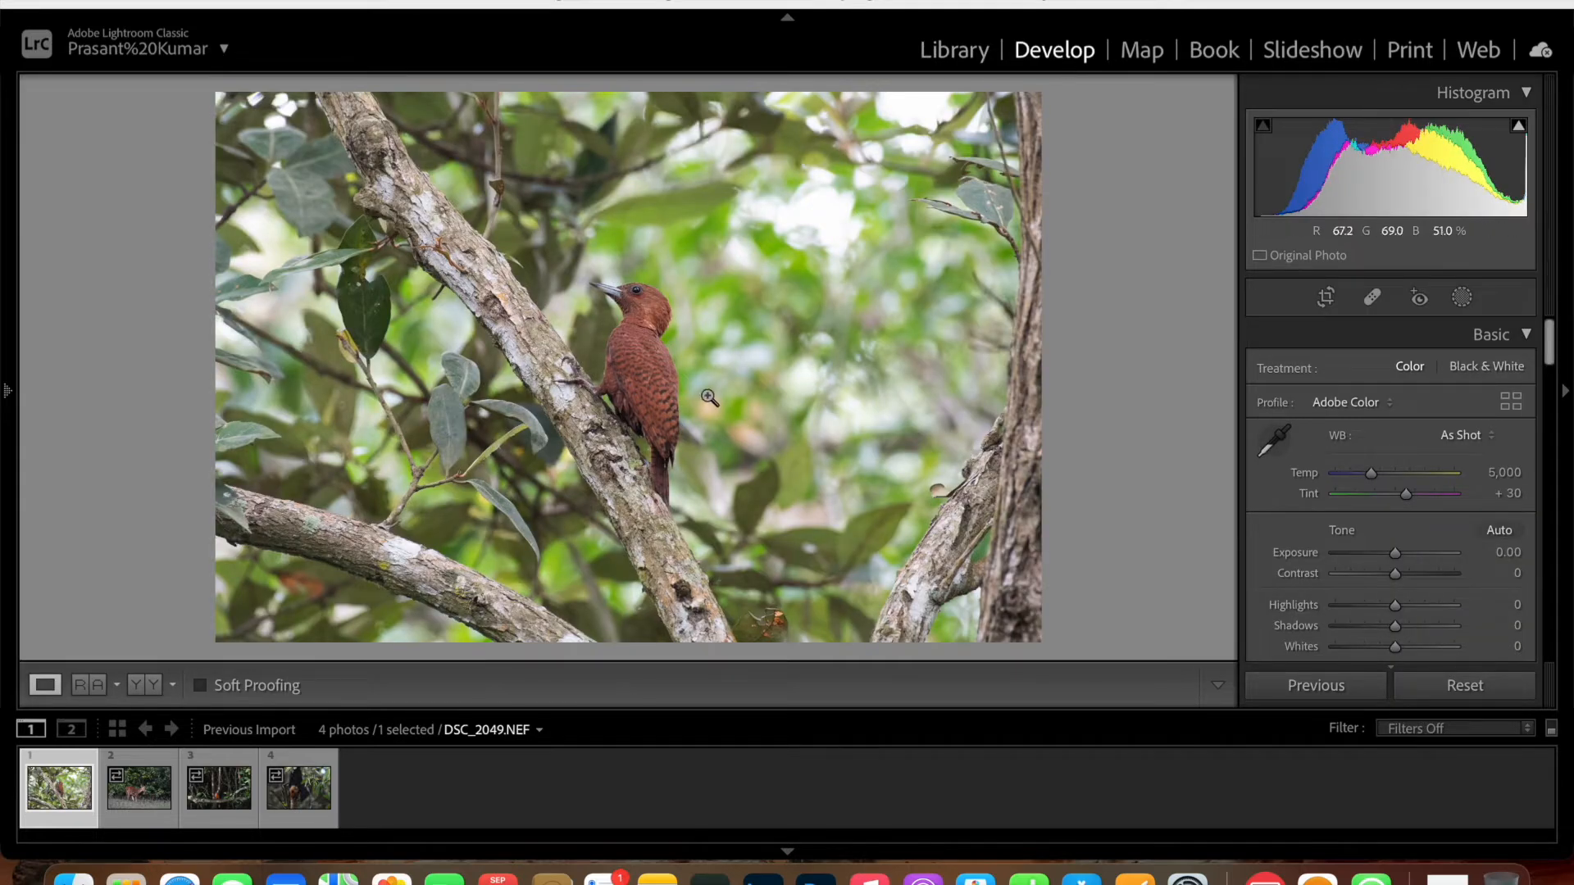
click(628, 338)
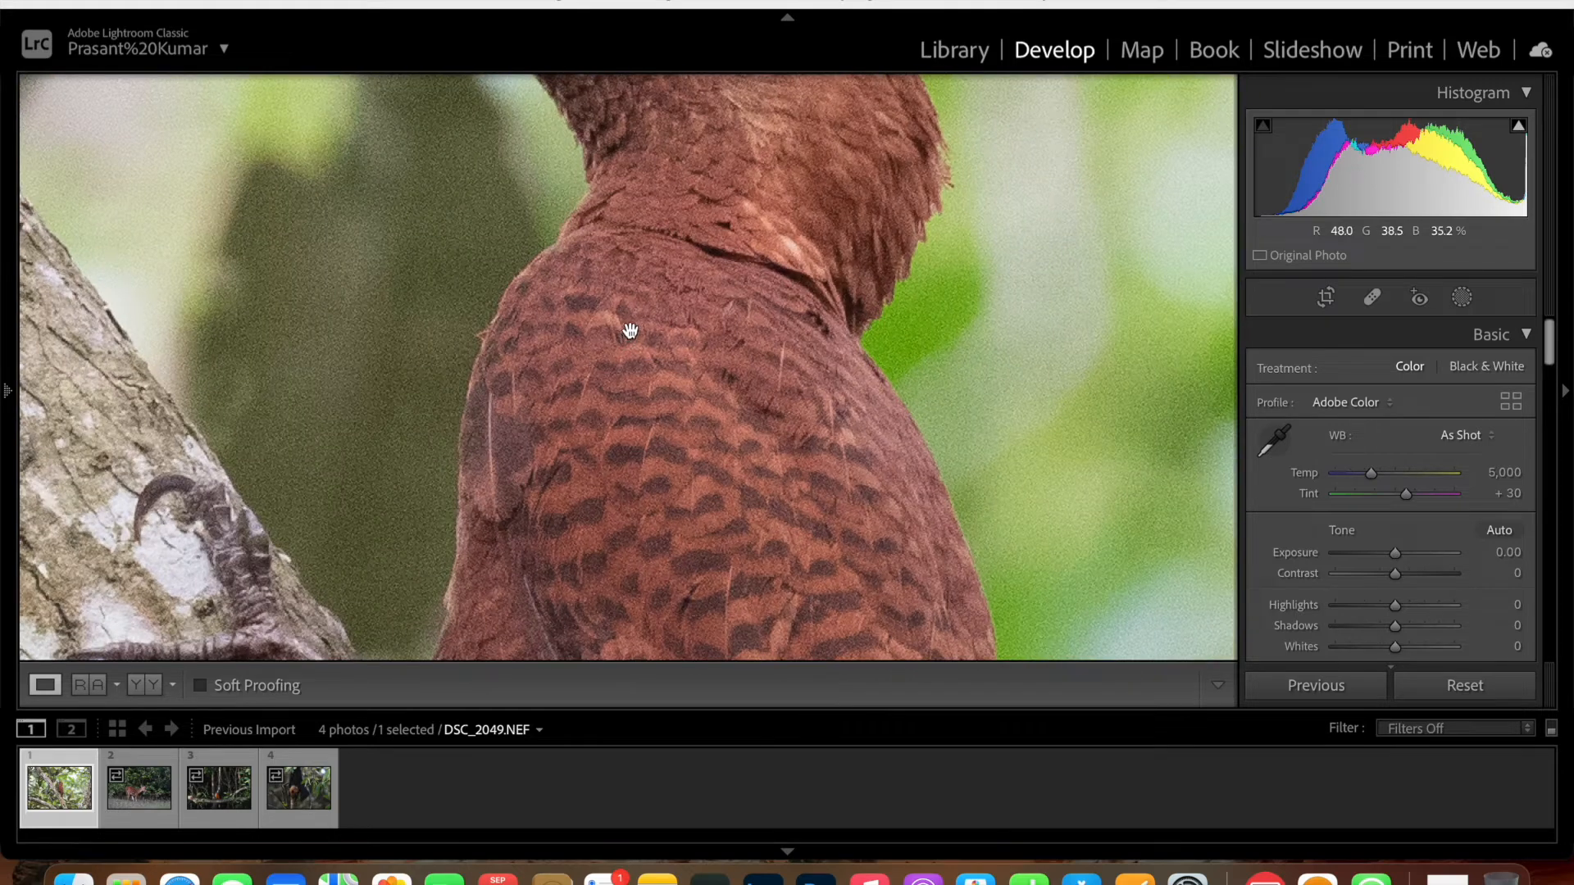
drag(599, 223, 794, 450)
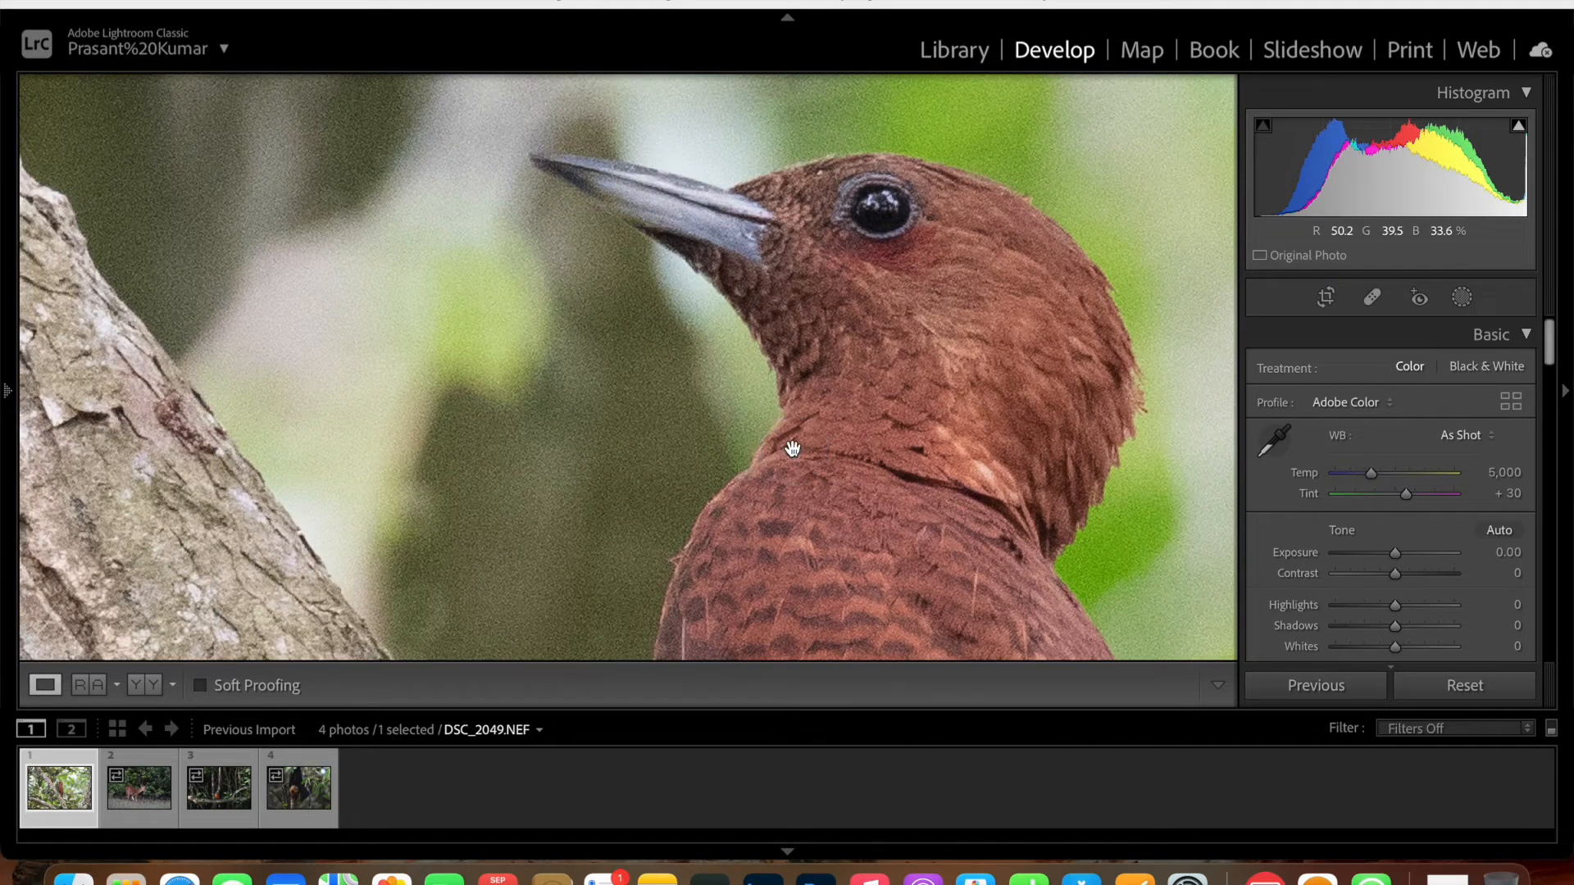
click(800, 442)
drag(800, 442, 793, 365)
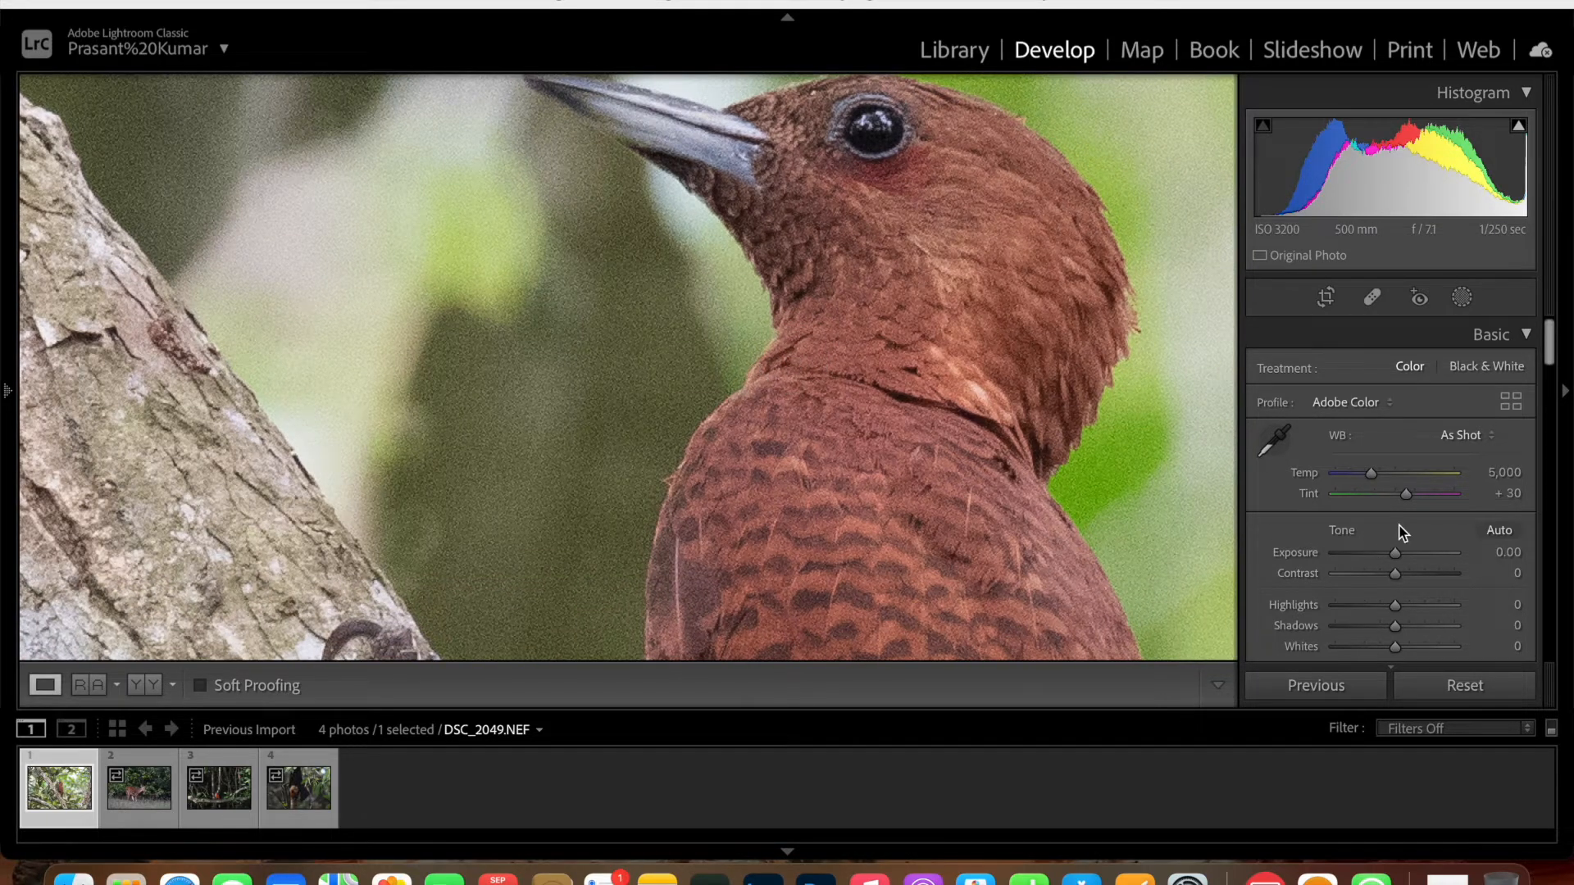
Adjust the woodpecker photo's tone with Shadows at +20, Blacks at −17 and Highlights at +12.
scroll(1402, 531, down, 3)
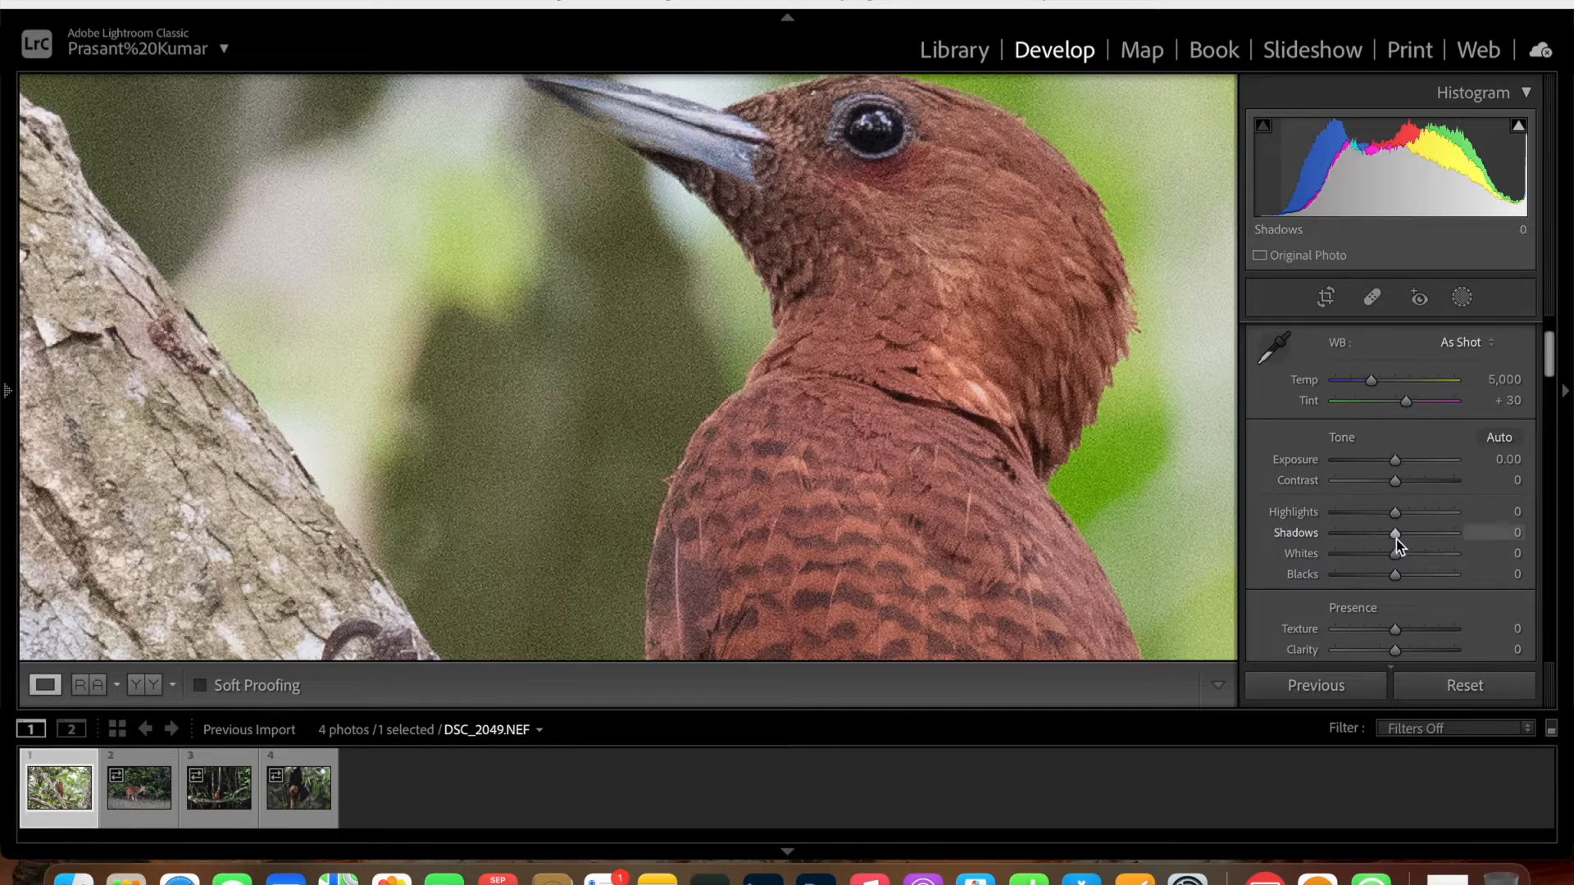
drag(1397, 540, 1412, 541)
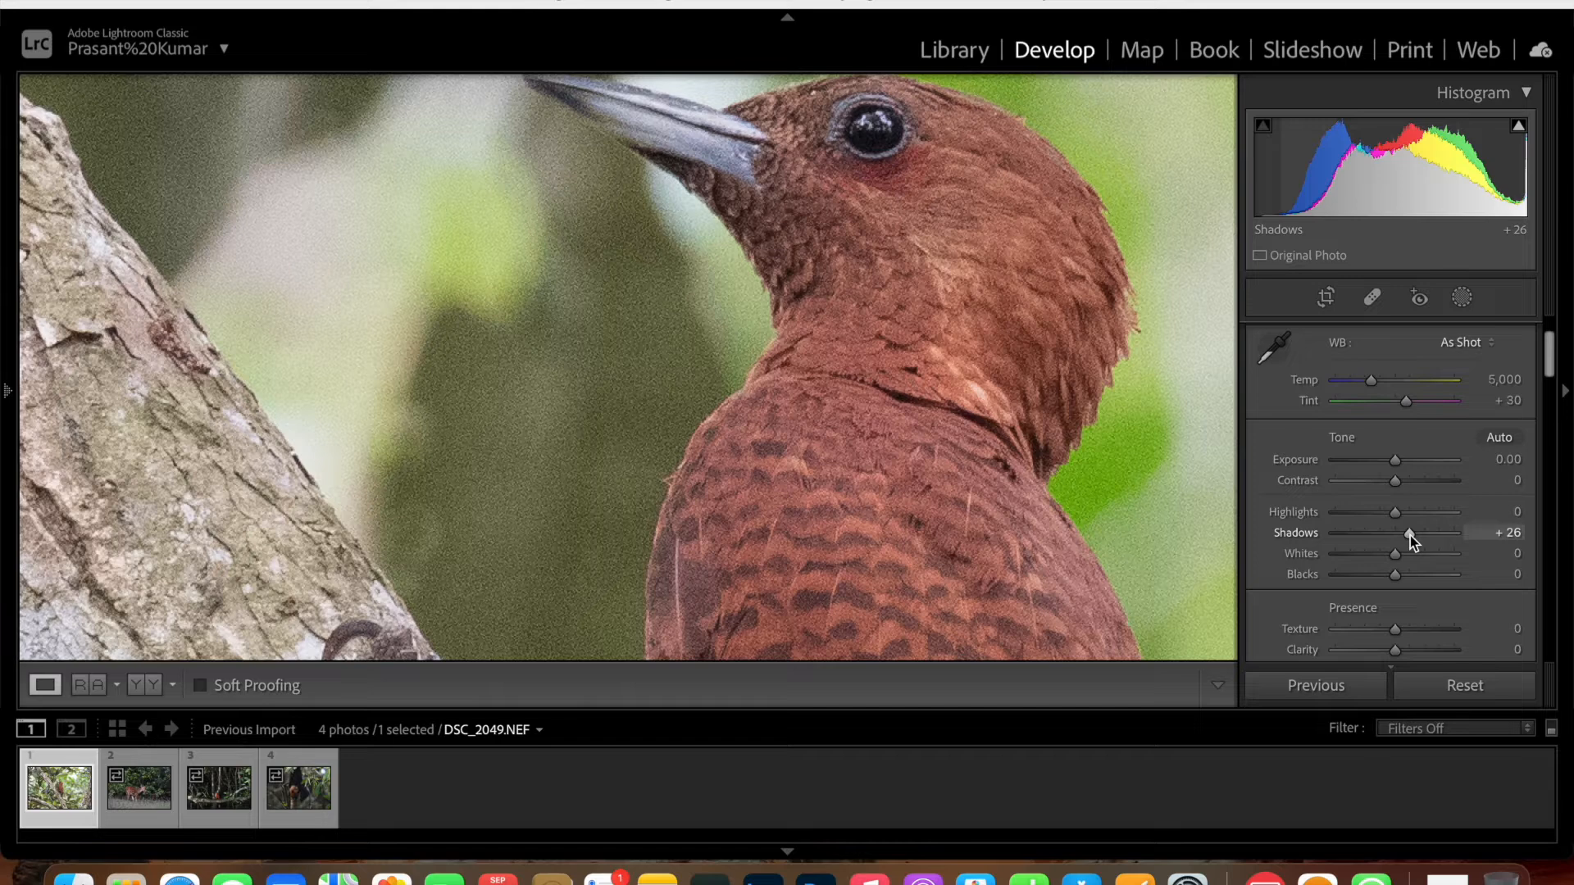
drag(1410, 534, 1407, 535)
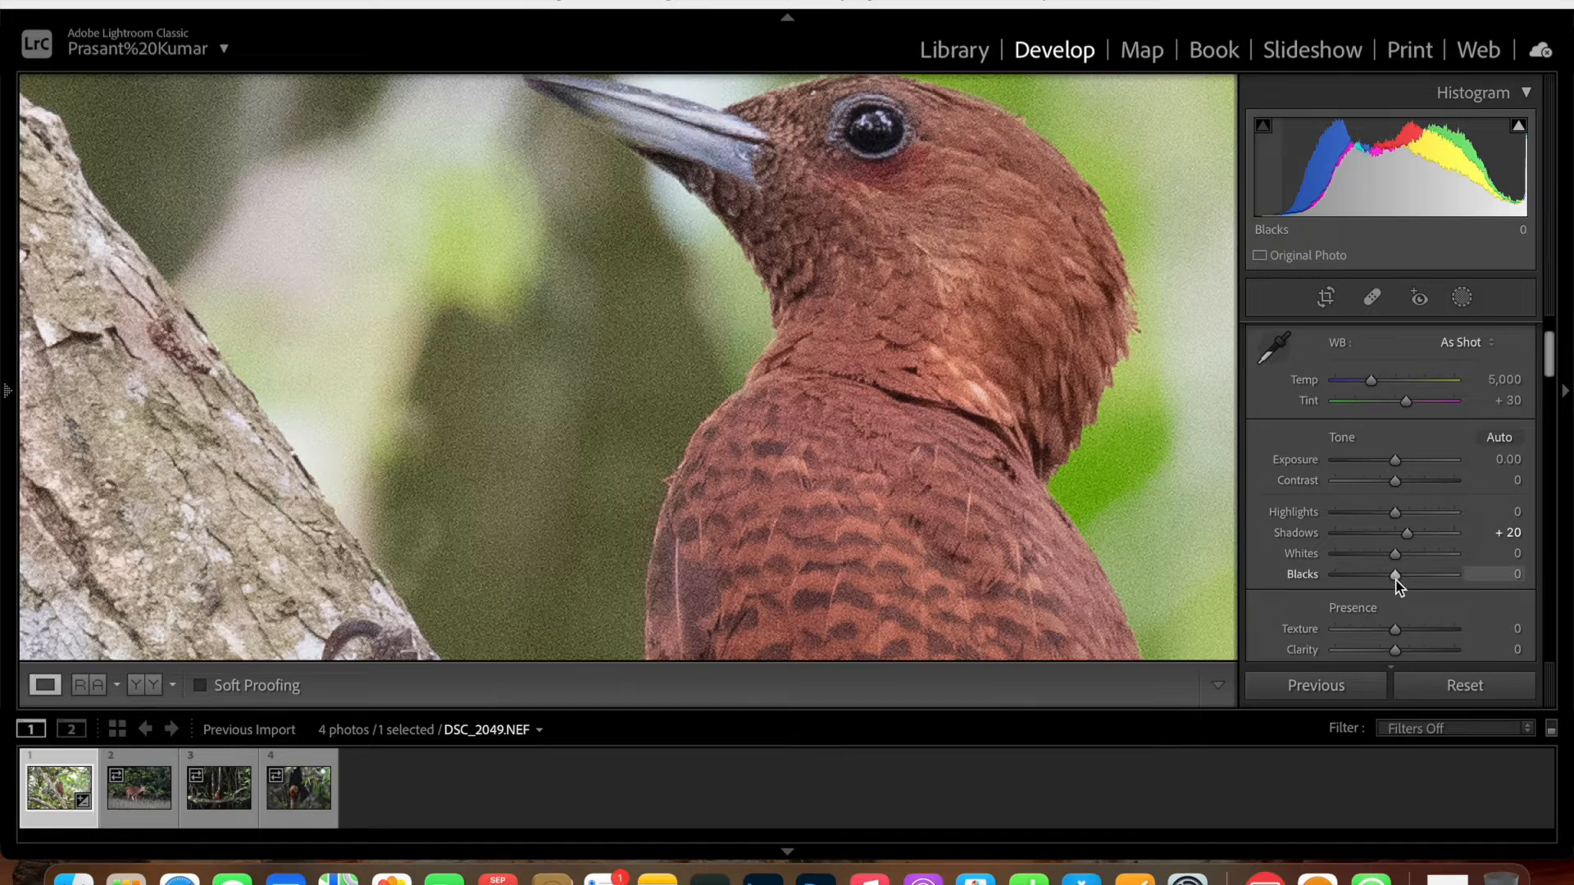
drag(1395, 579, 1385, 578)
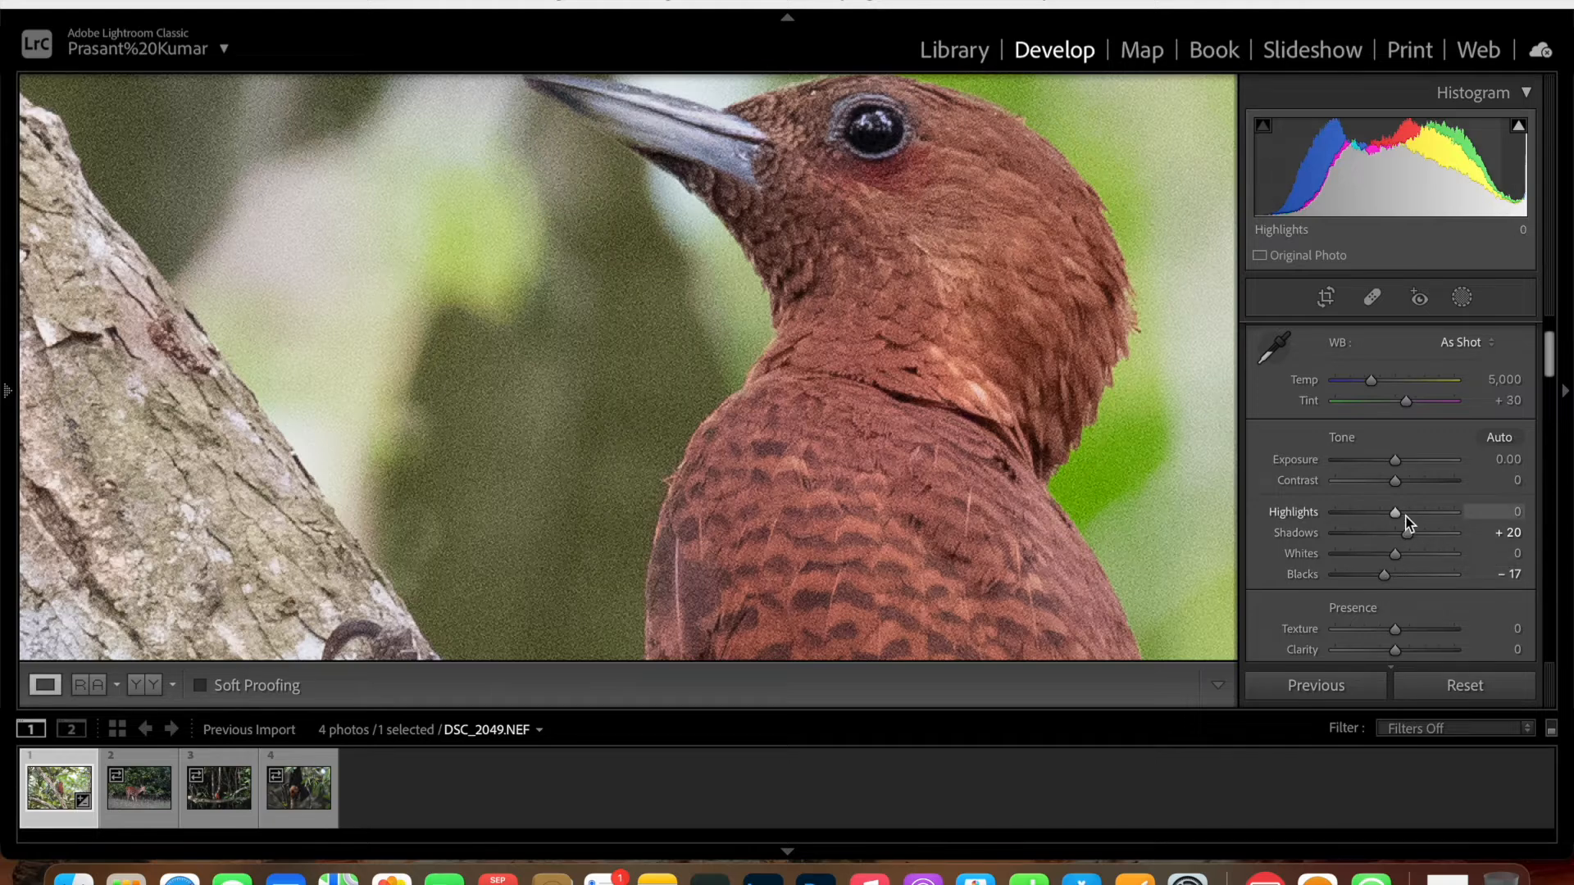
mouse_move(1397, 512)
mouse_down()
mouse_move(1374, 510)
mouse_move(1419, 509)
mouse_move(1404, 505)
mouse_up()
Set Dehaze to +2 and check the woodpecker's back and head up close.
scroll(1404, 505, down, 5)
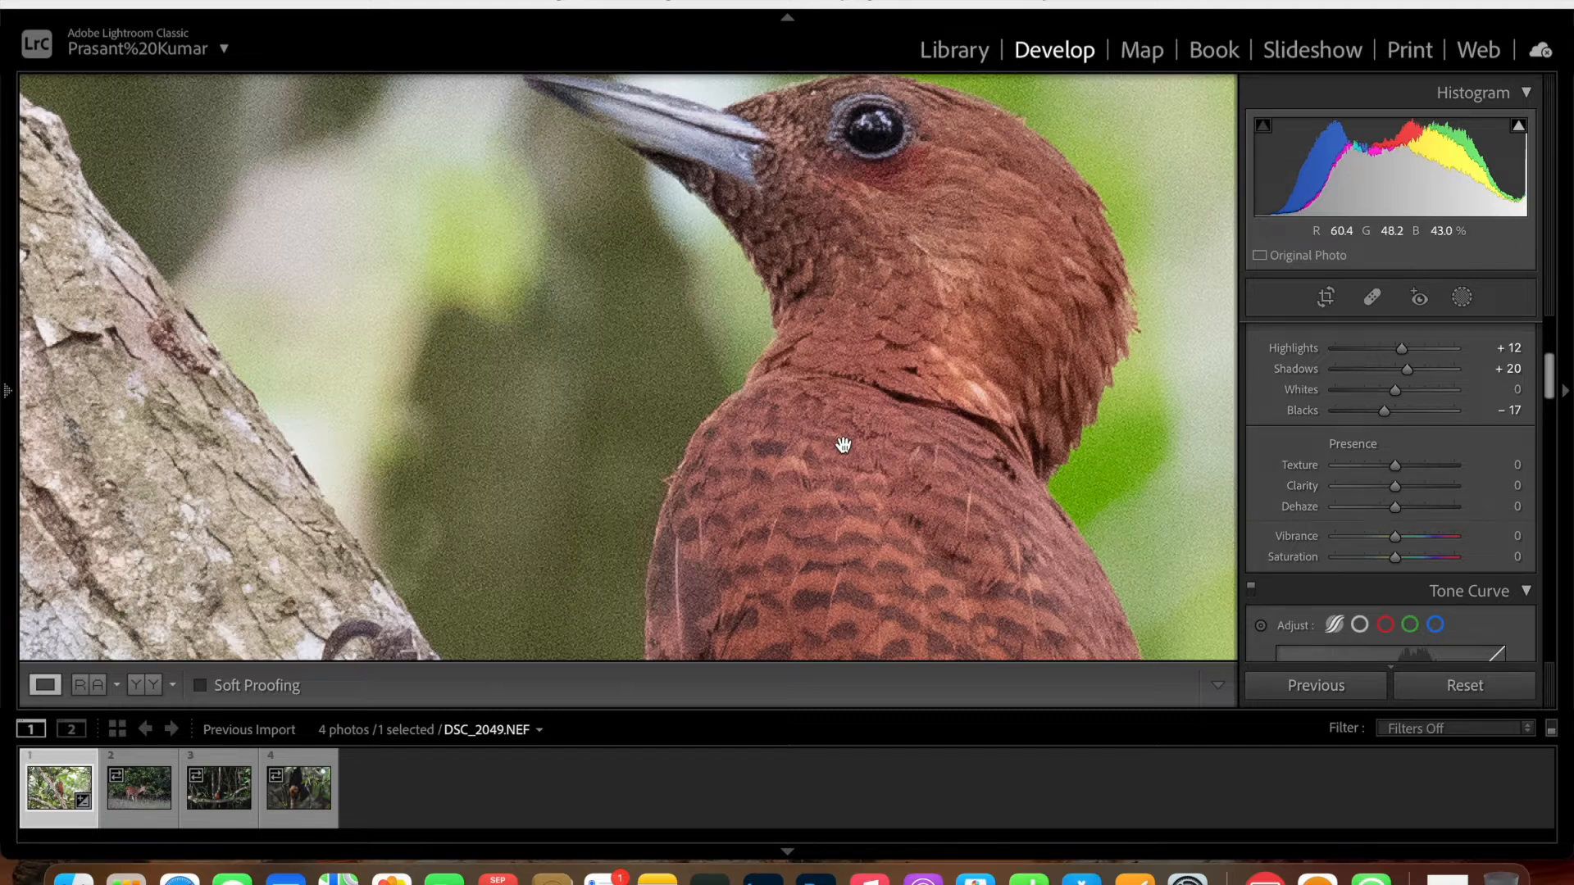
scroll(1393, 487, down, 1)
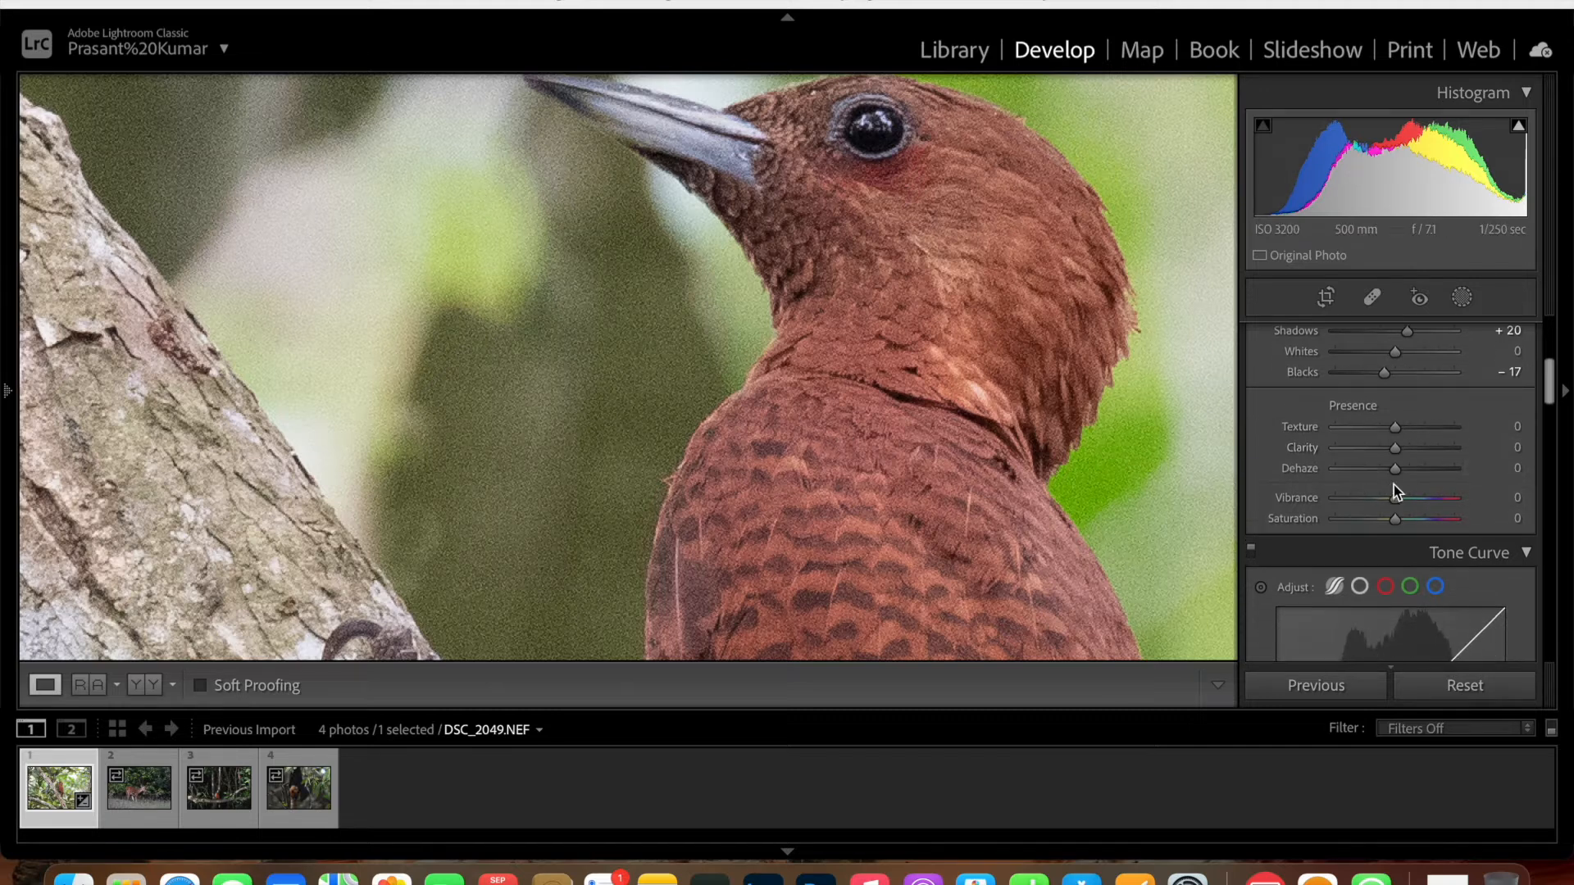
drag(1395, 474, 1395, 475)
scroll(1398, 480, down, 1)
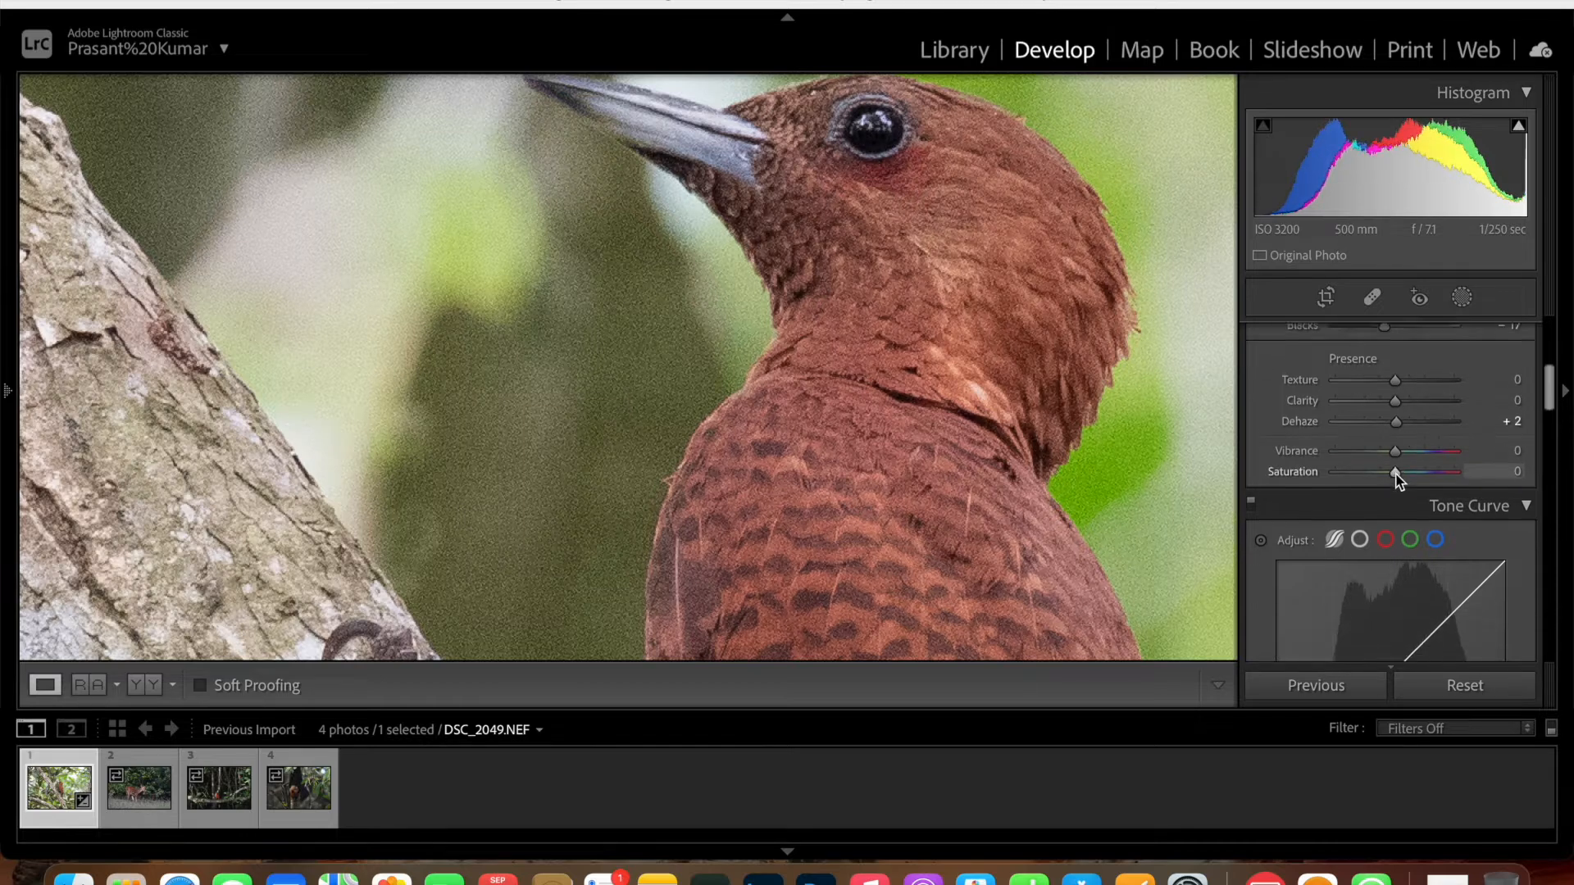
click(883, 425)
click(667, 367)
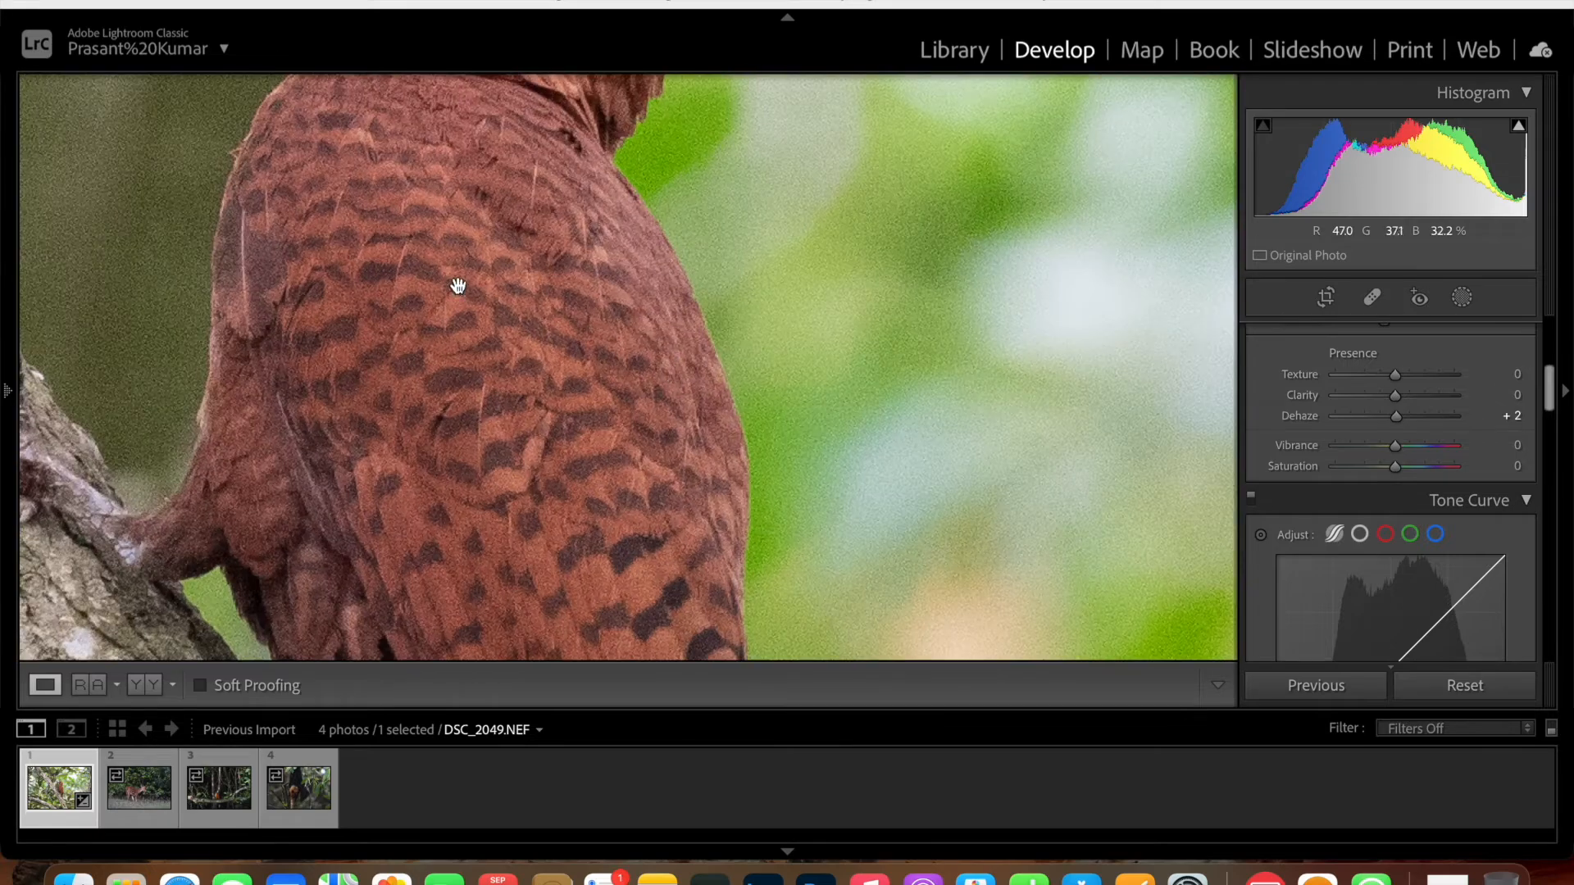
drag(450, 268, 771, 672)
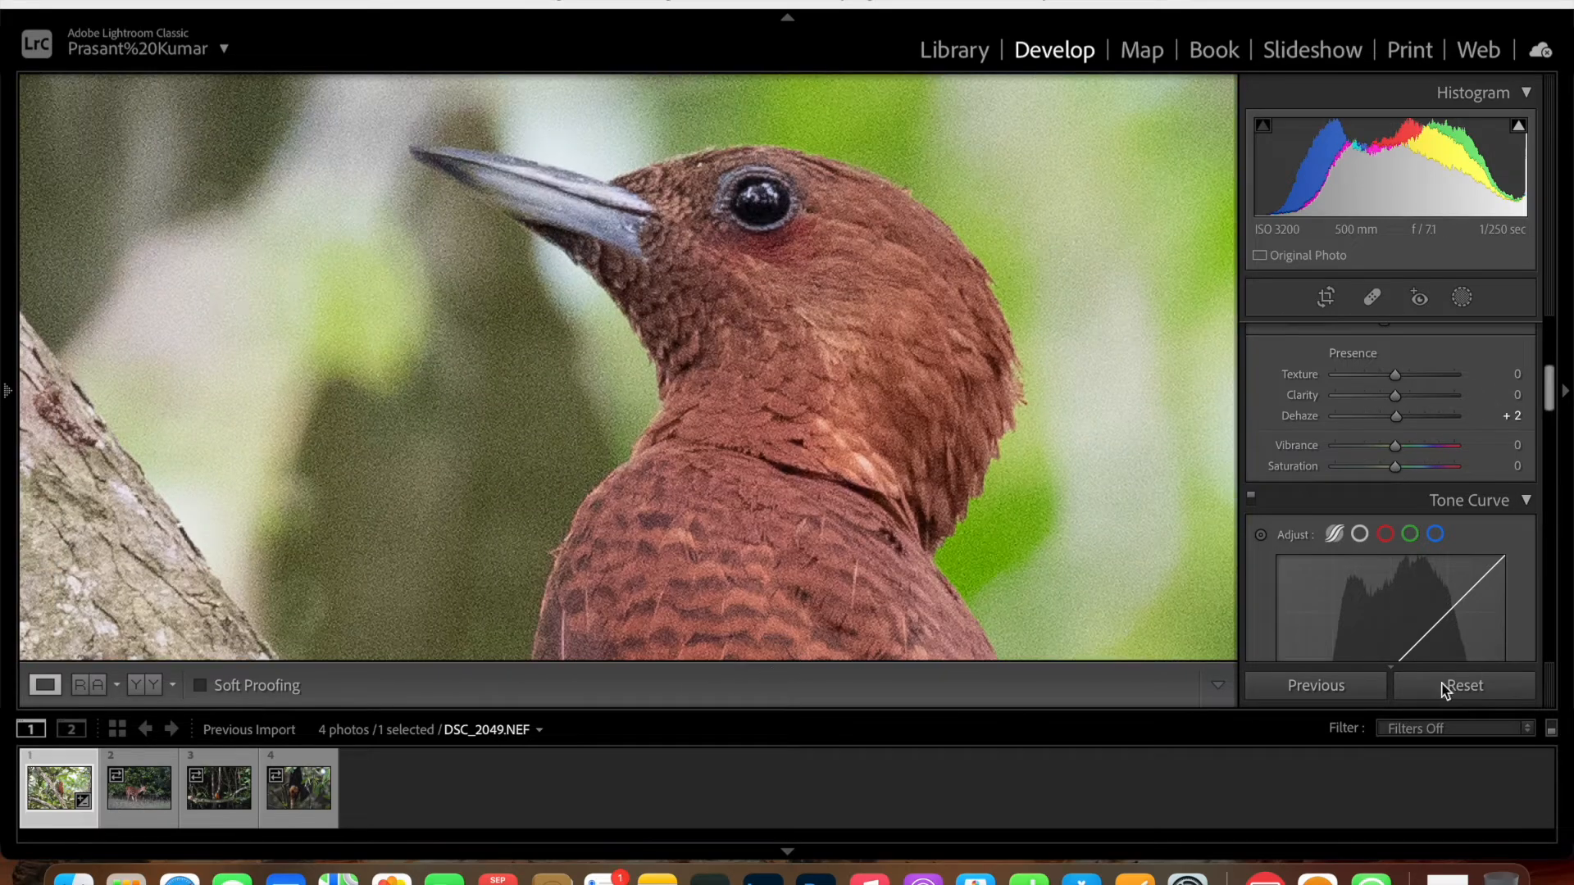
Set the luminance noise reduction to 80 after comparing strengths such as 76 and 17 on the woodpecker's head.
scroll(1410, 494, down, 6)
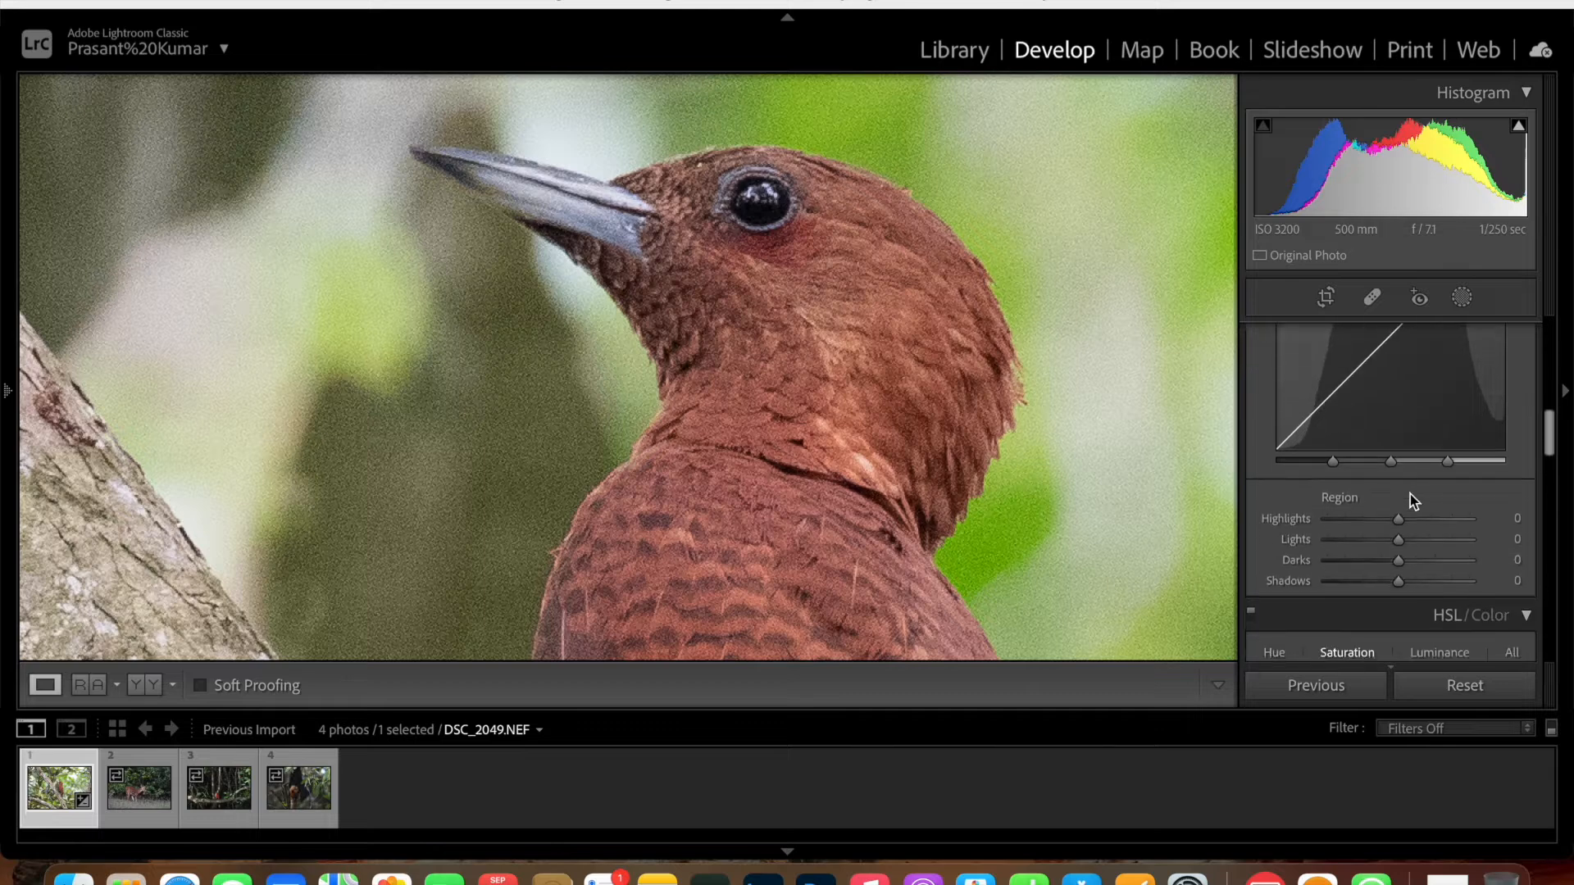
scroll(1410, 494, down, 6)
scroll(1410, 495, down, 6)
scroll(1410, 494, down, 2)
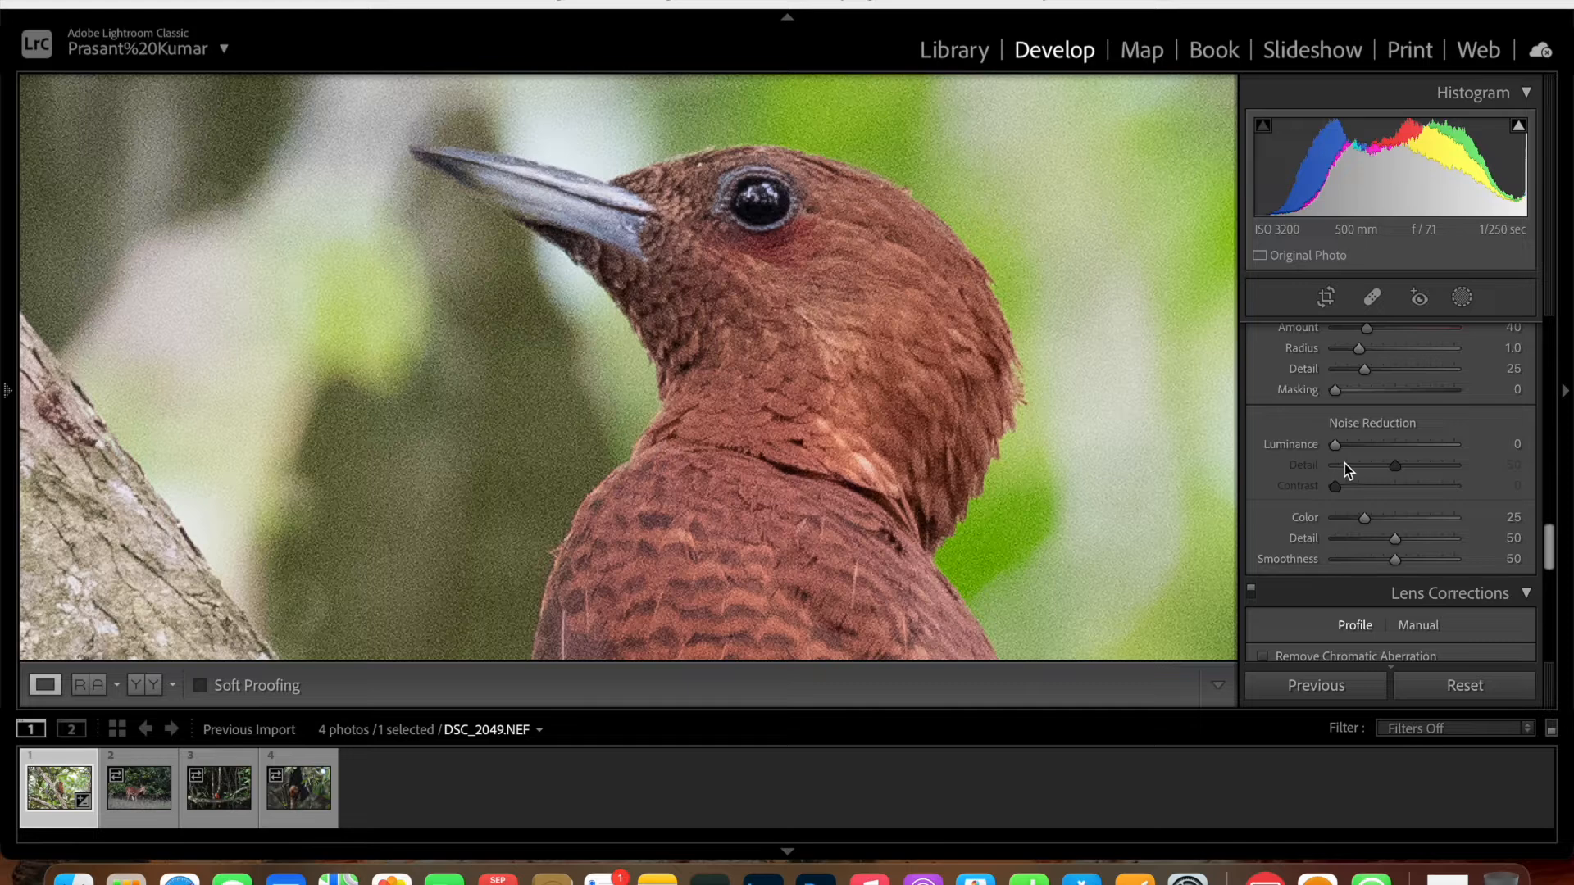
drag(804, 439, 887, 380)
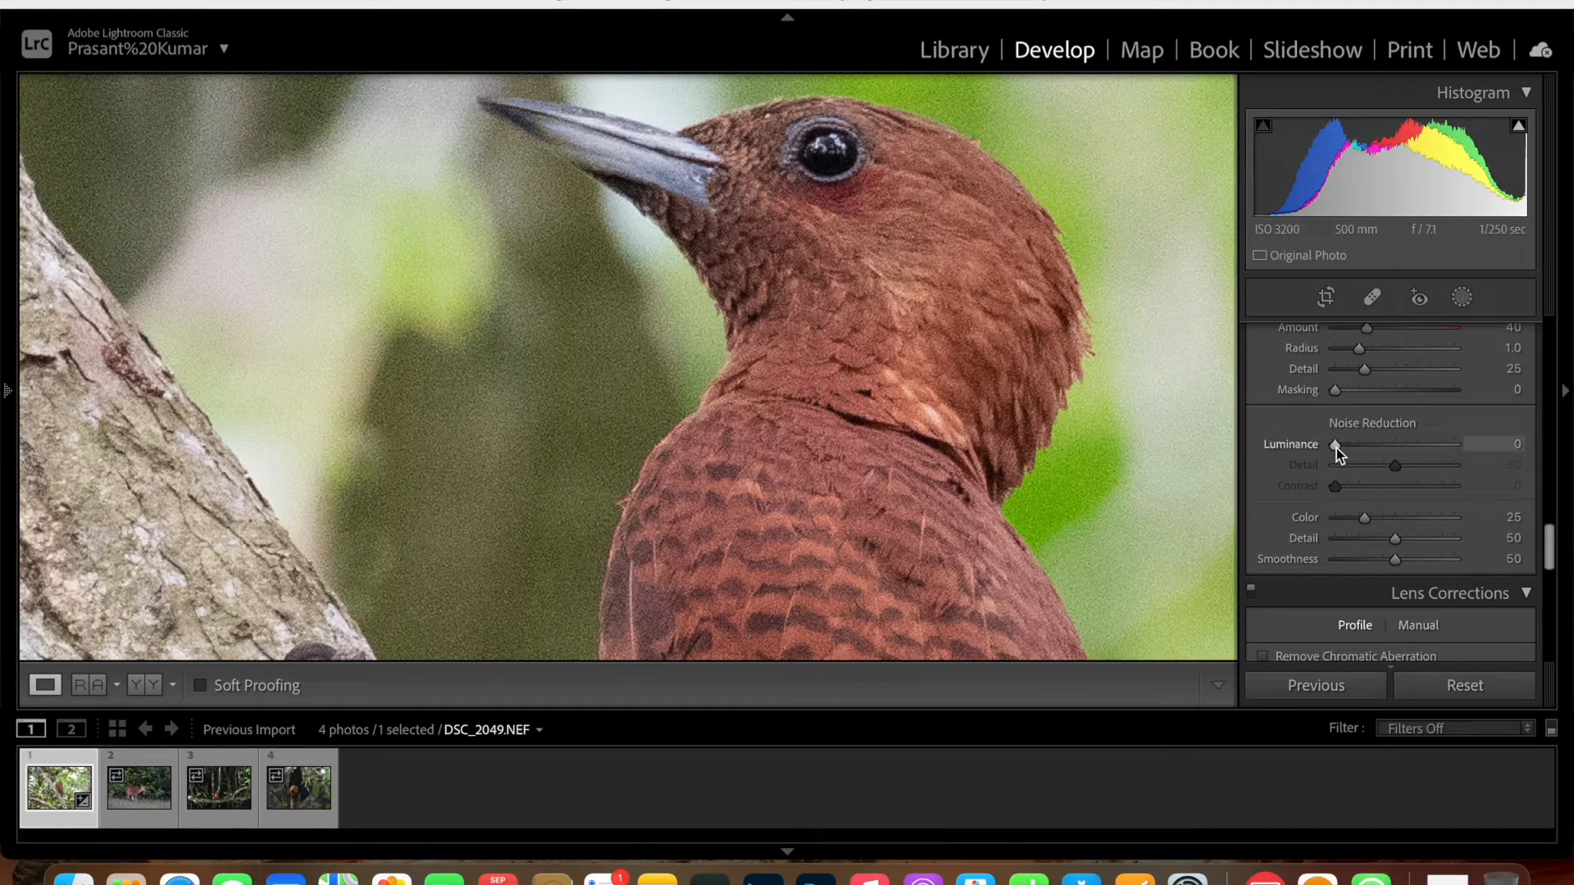
drag(1335, 446, 1427, 449)
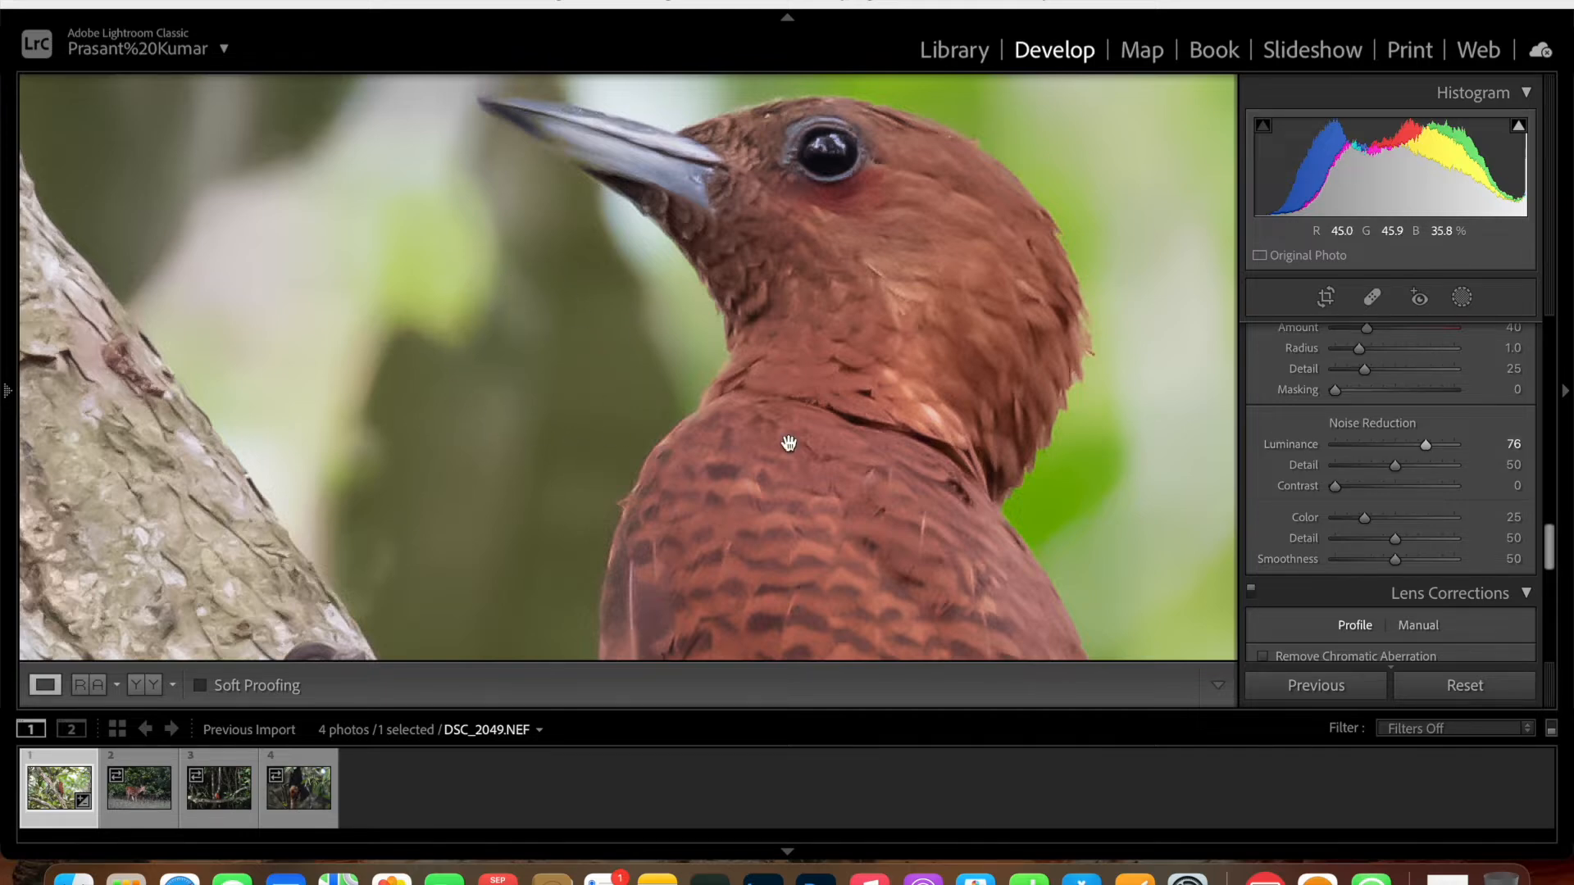
drag(1428, 449, 1383, 450)
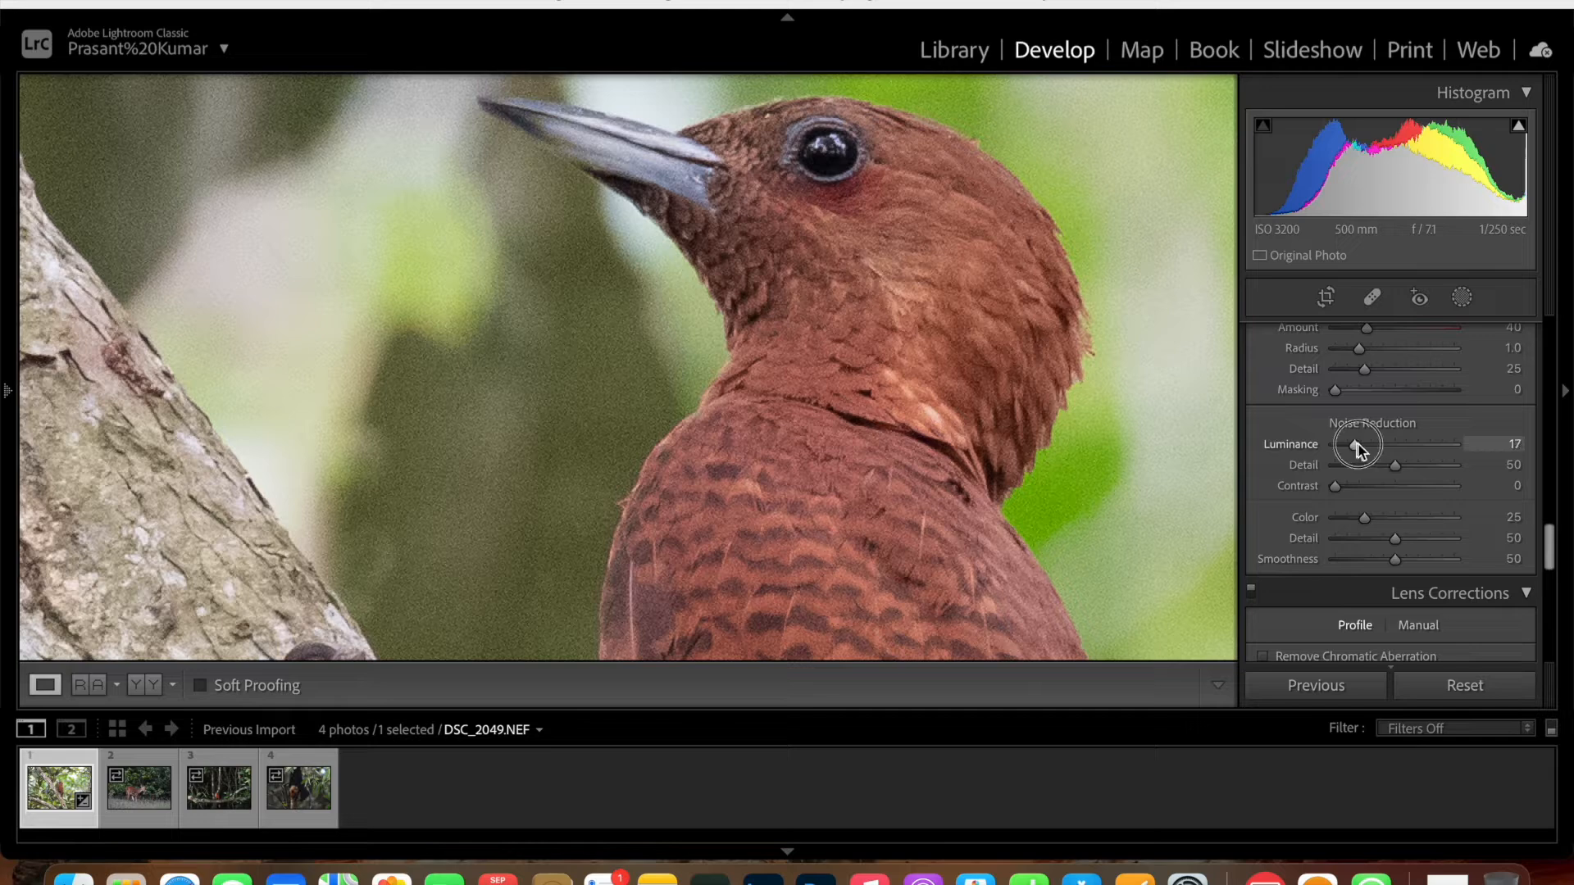
drag(1402, 451, 1431, 447)
Compare the full frame with close views of the woodpecker's feathers and the tree bark for detail lost to noise reduction.
click(489, 374)
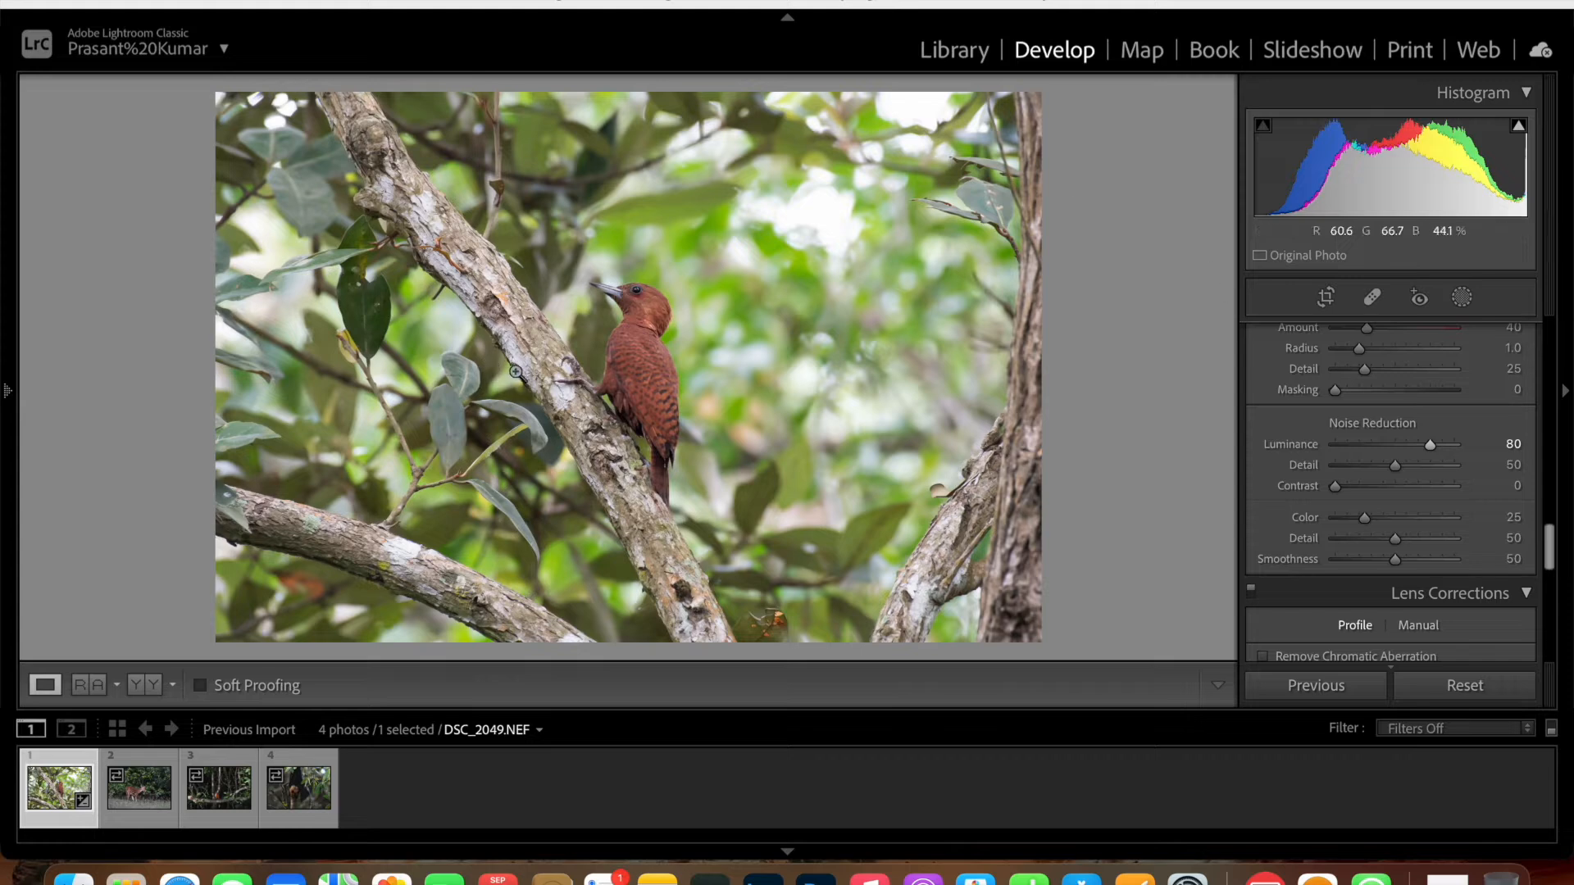
click(632, 354)
drag(635, 320, 815, 538)
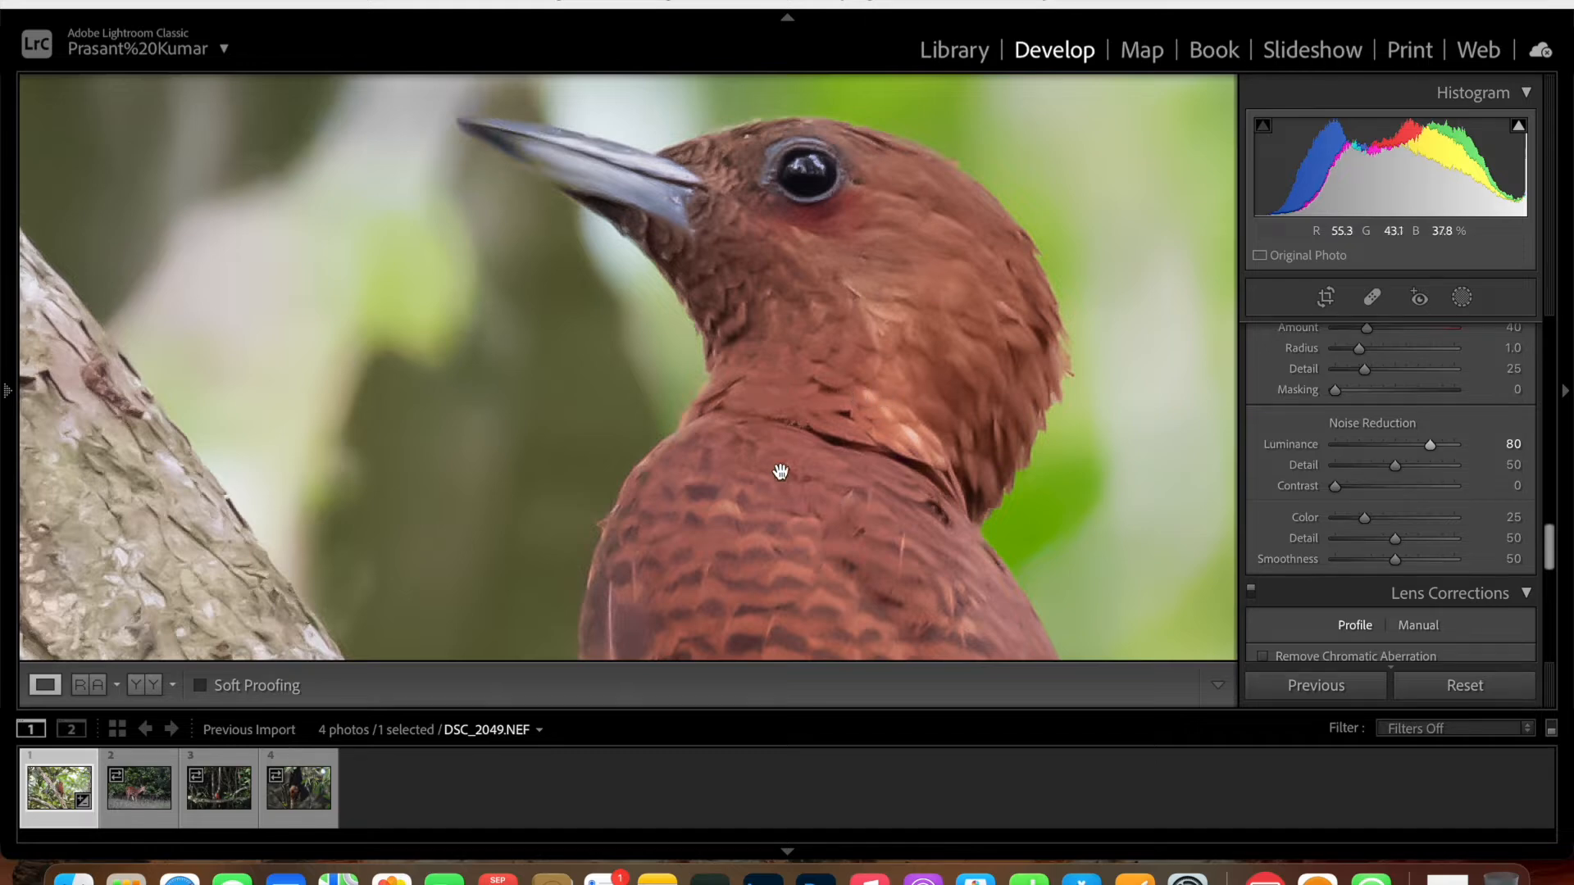
mouse_move(800, 529)
mouse_down()
mouse_move(744, 372)
mouse_move(812, 502)
mouse_up()
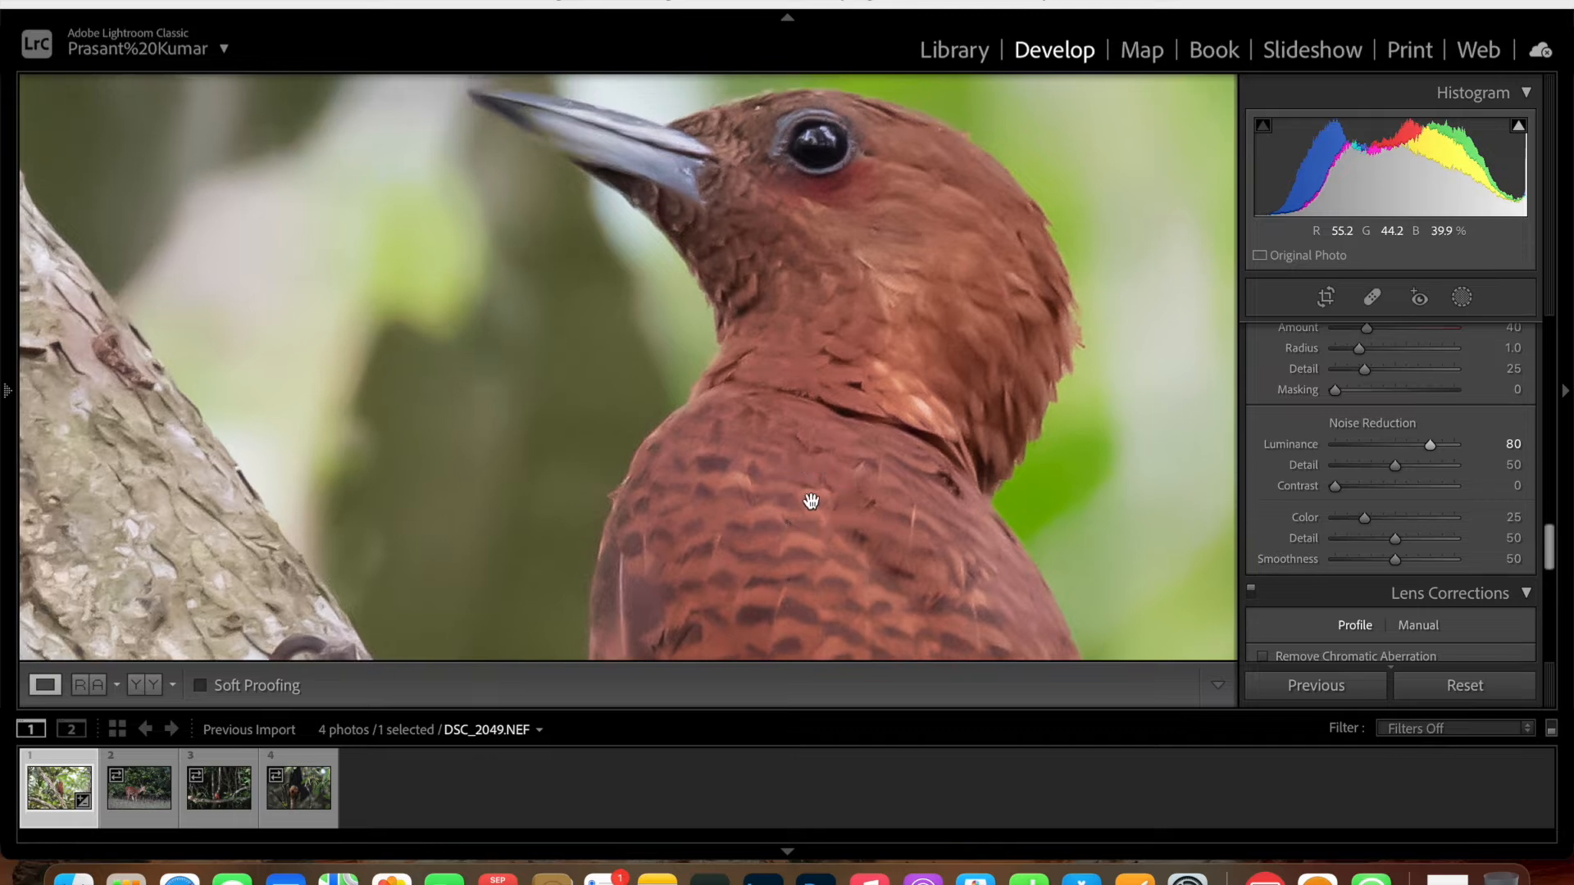
drag(134, 520, 414, 461)
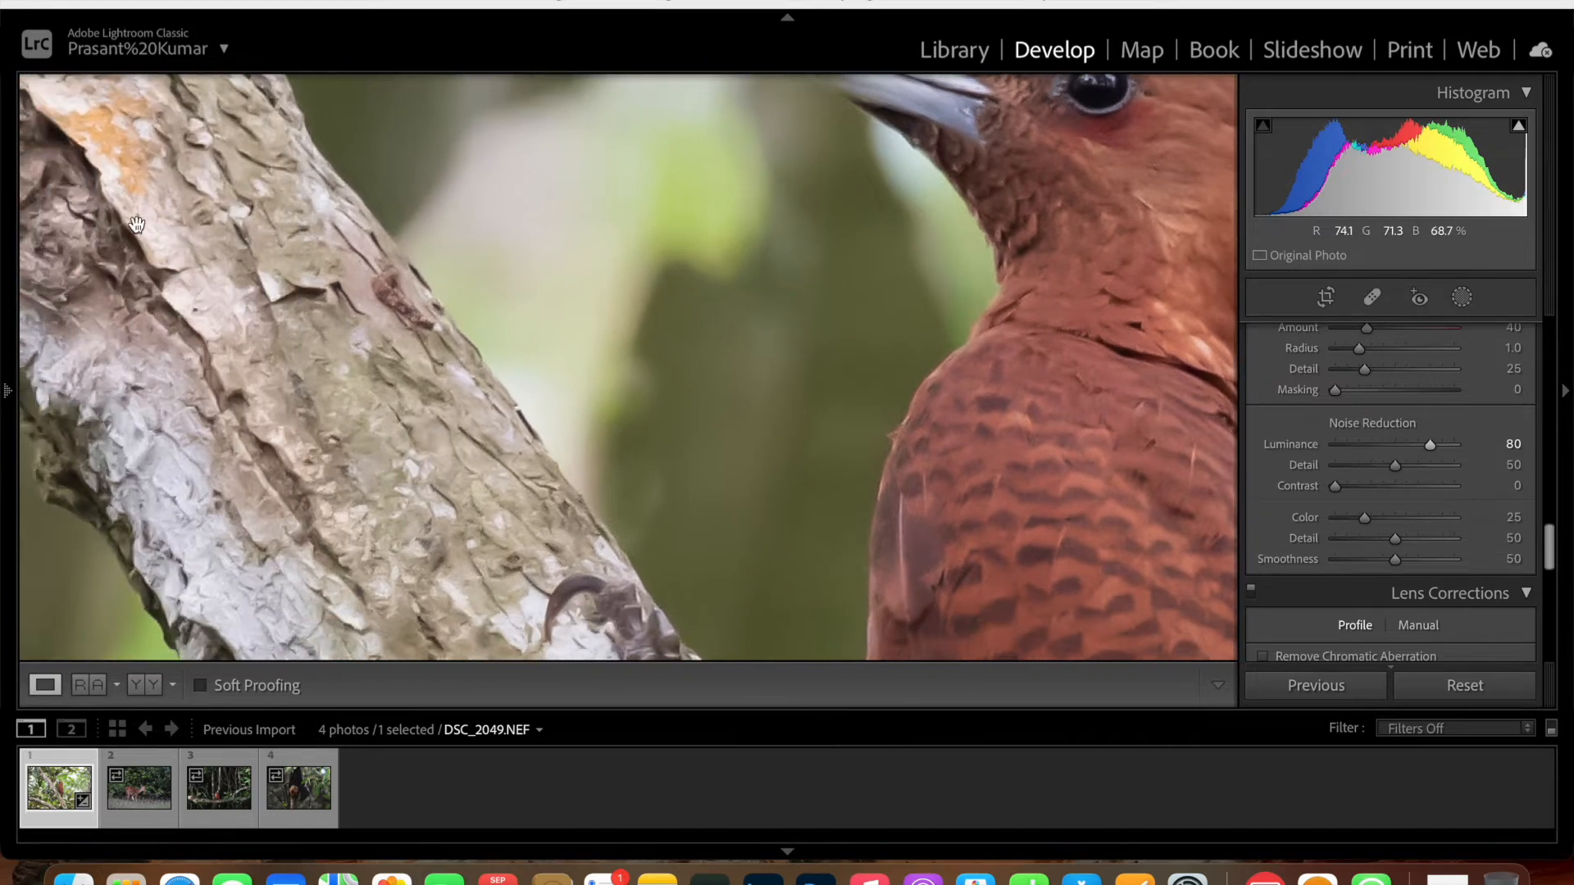
drag(1117, 238, 812, 161)
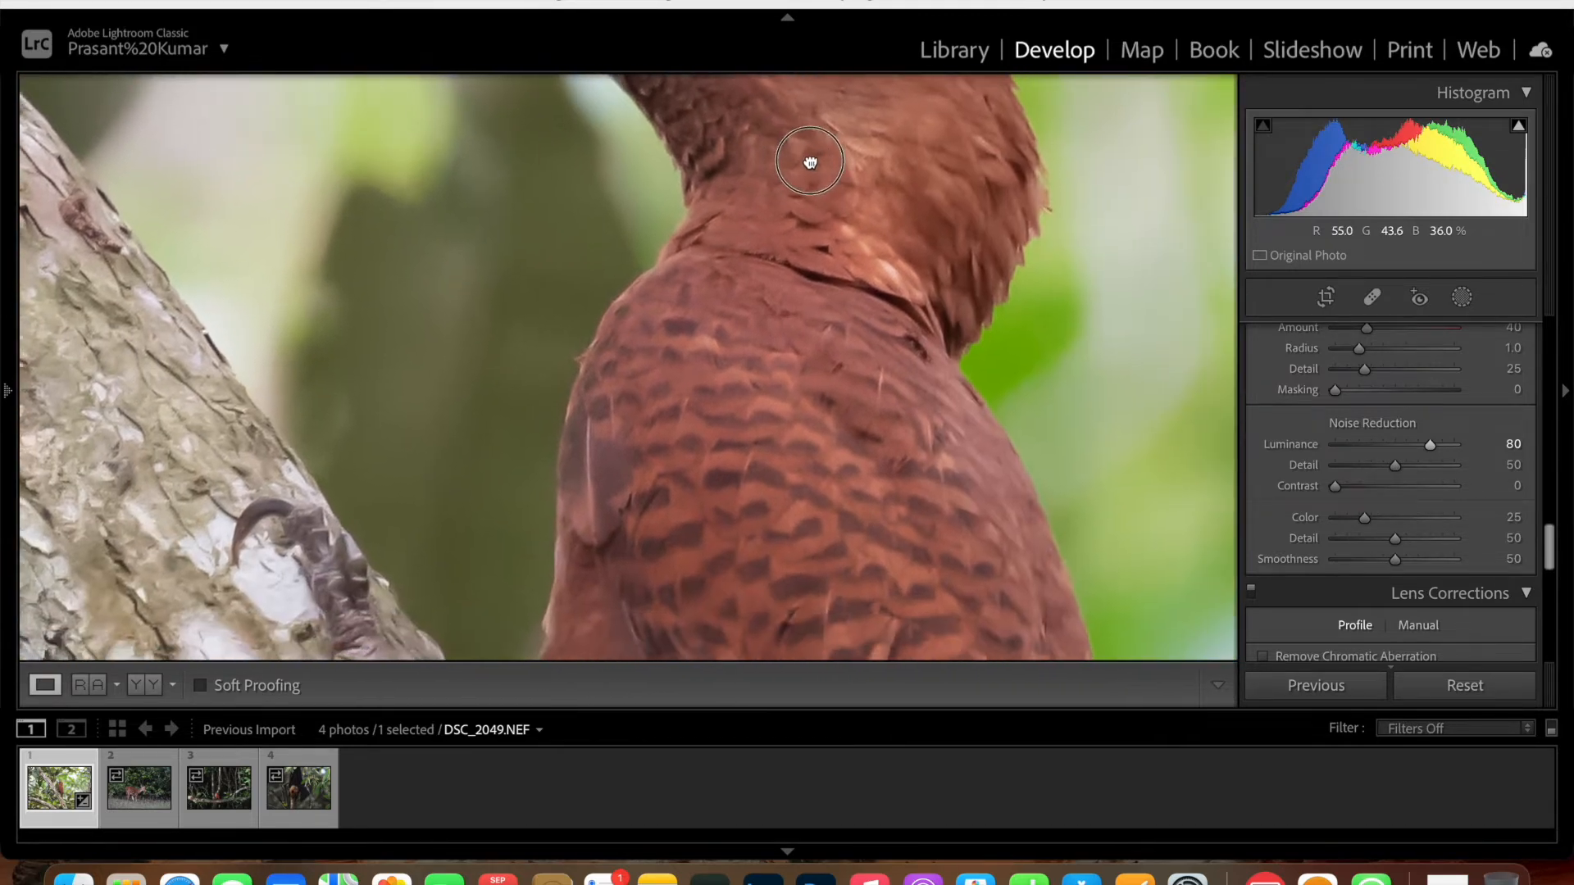
Set the luminance noise reduction Detail to 100 and check the feathers on the woodpecker's back.
drag(791, 221, 871, 363)
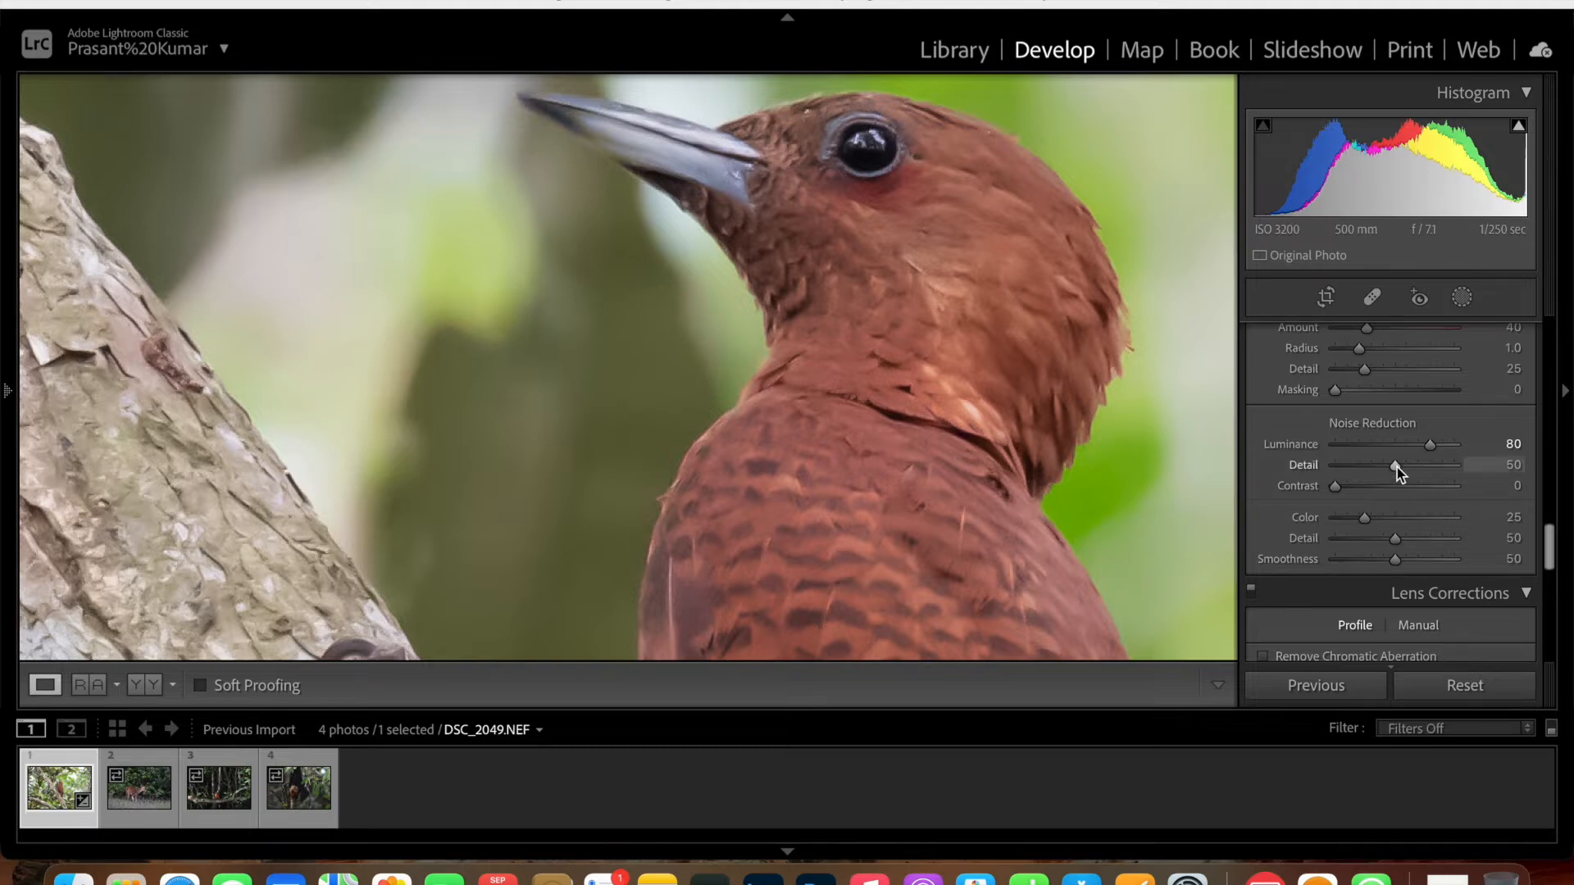
drag(1396, 466, 1467, 475)
drag(907, 486, 913, 323)
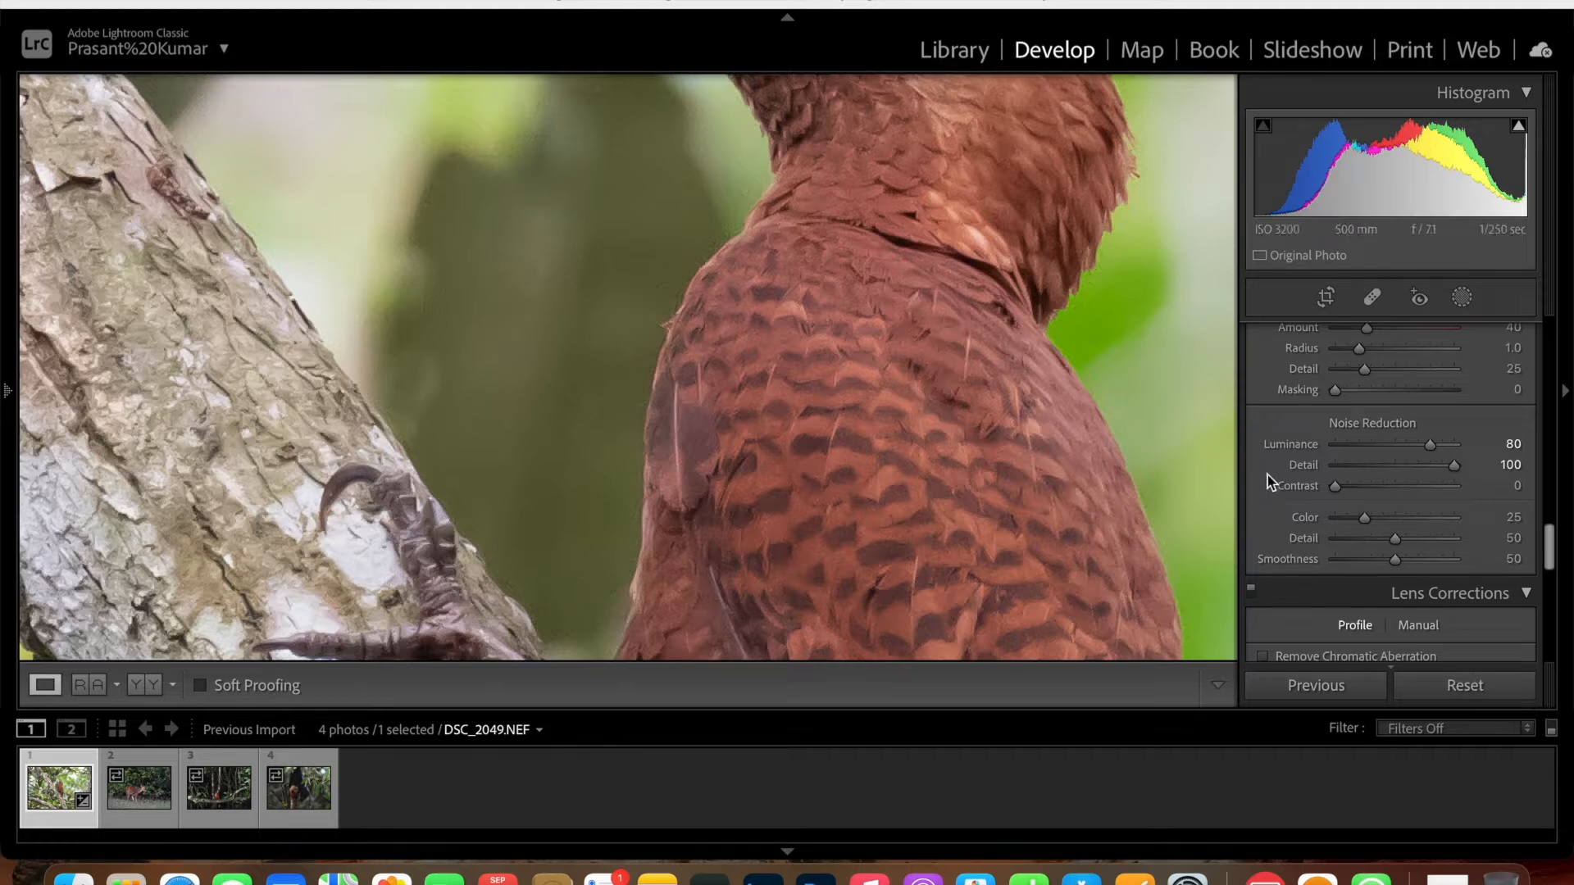
Set noise reduction Contrast to 33, Color to 33, color Detail to 67 and Smoothness to 34, and check the woodpecker's feathers and the bark.
click(1334, 487)
drag(1335, 487, 1369, 560)
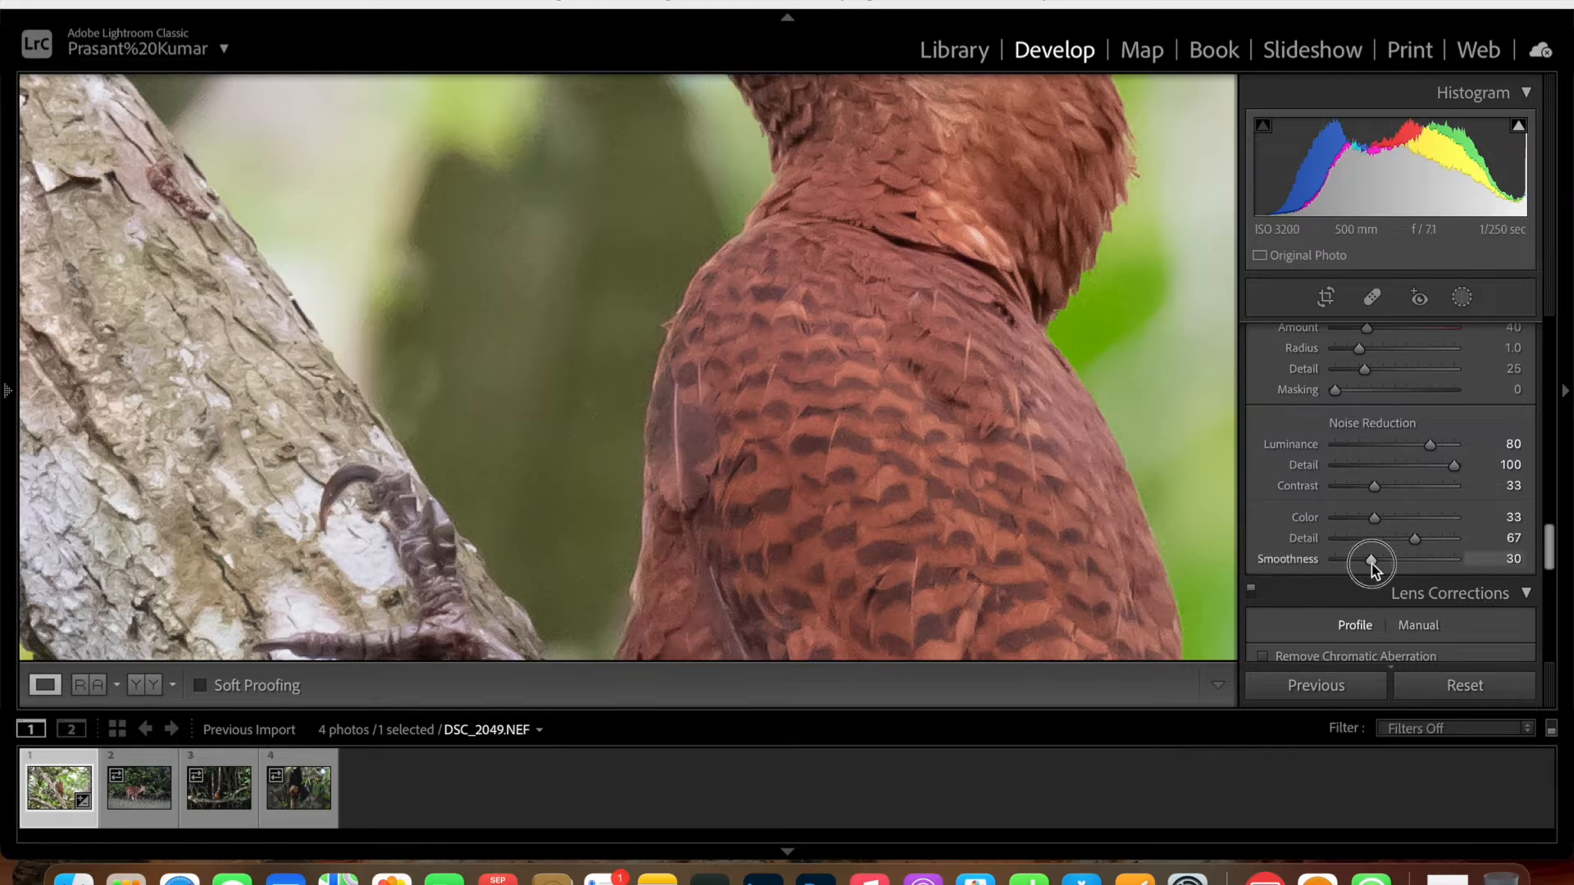
drag(1370, 564, 1376, 563)
click(878, 205)
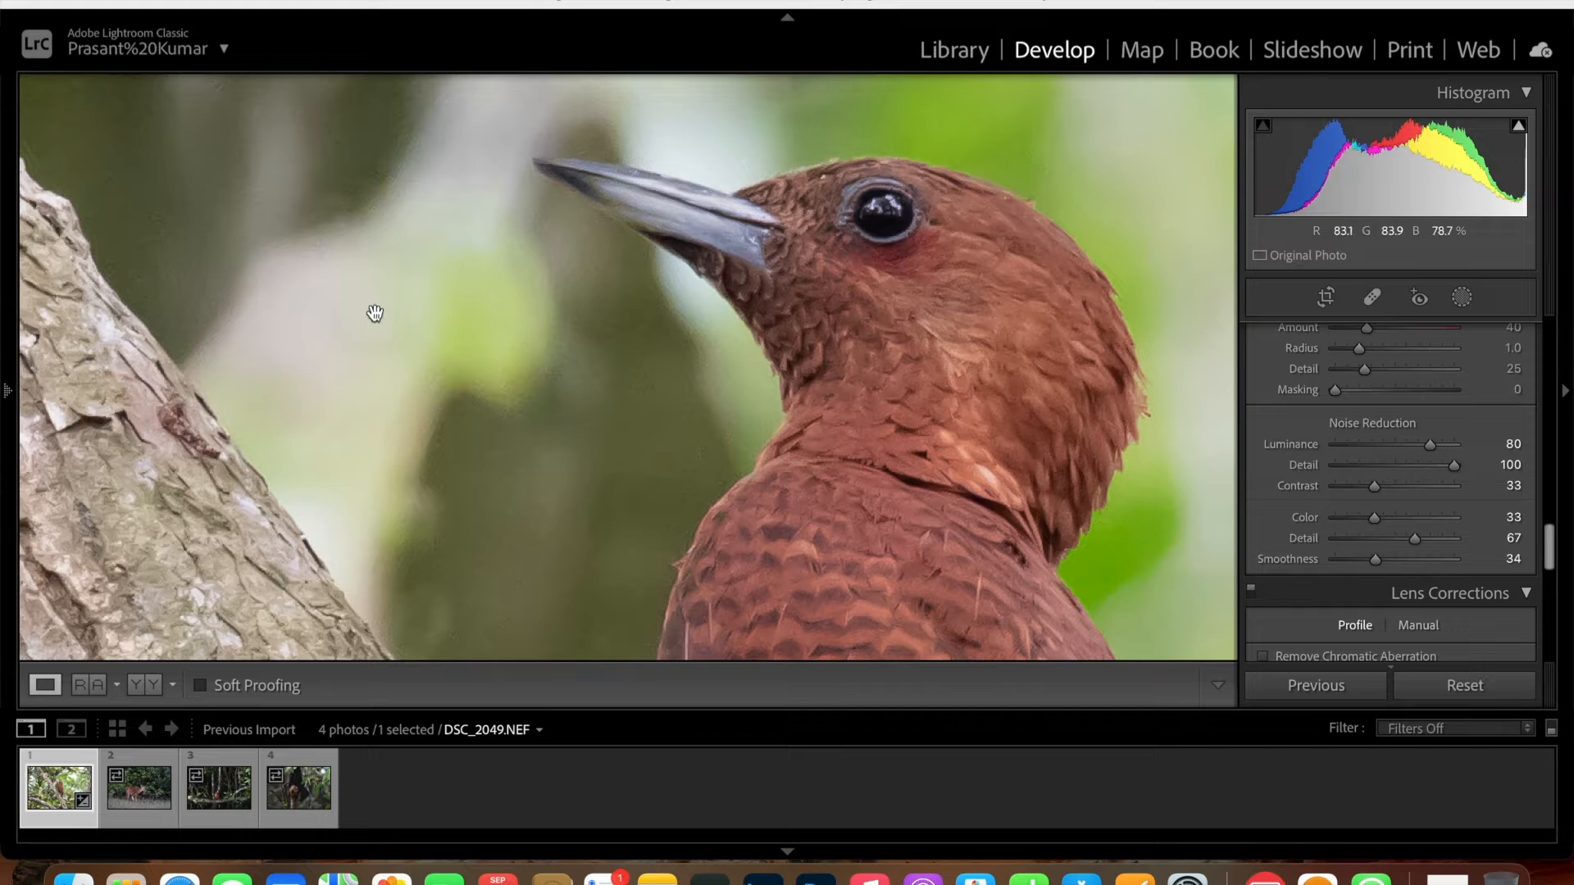
drag(745, 457, 661, 323)
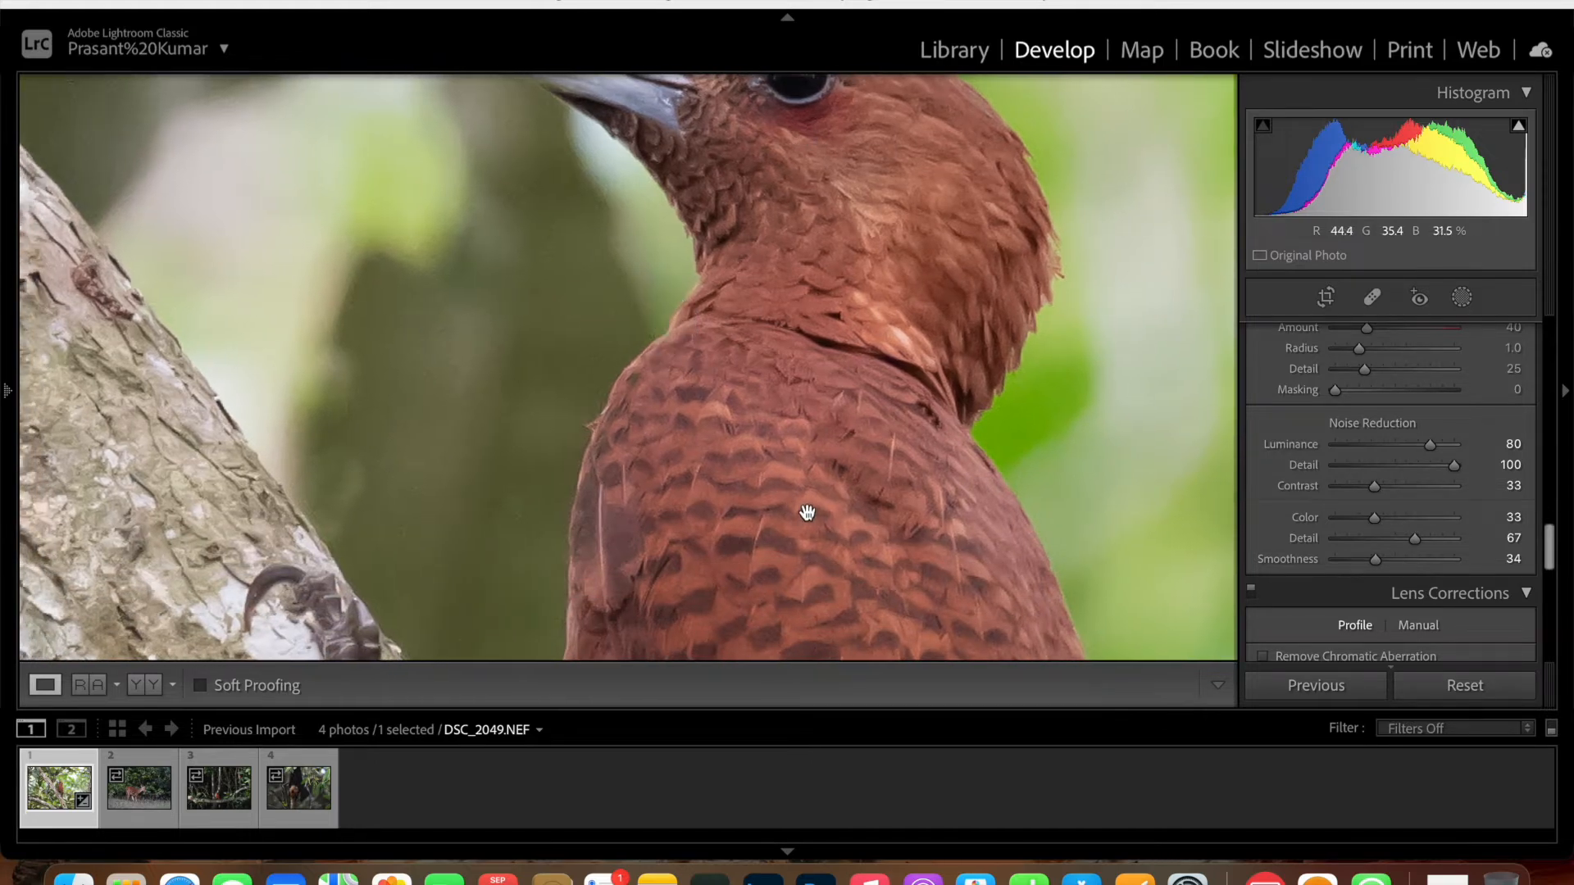
drag(476, 371, 998, 399)
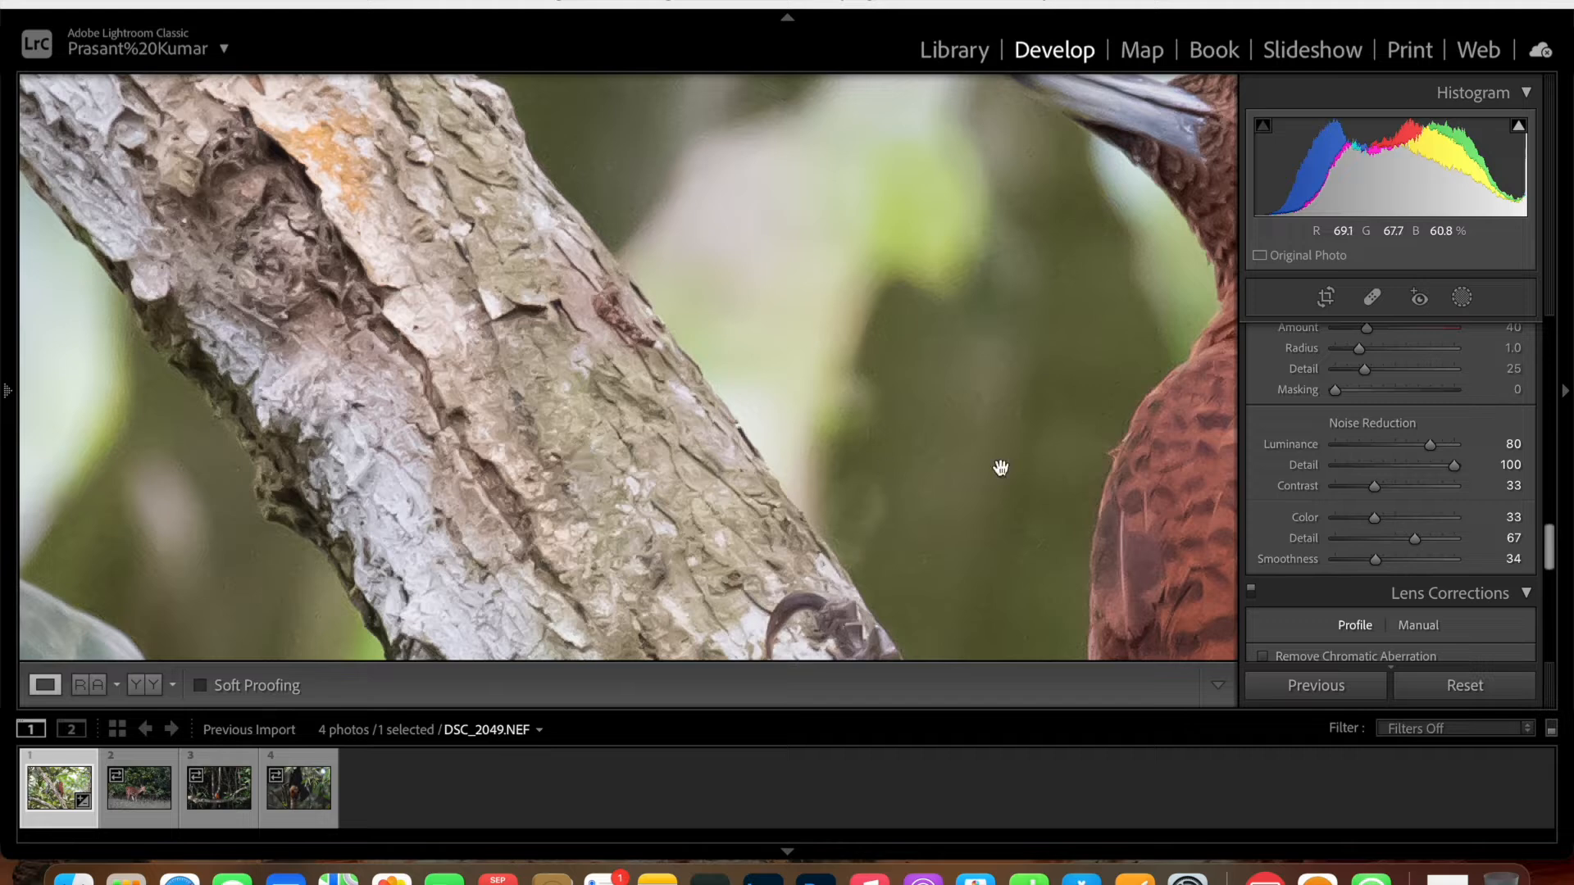
drag(1178, 443, 855, 510)
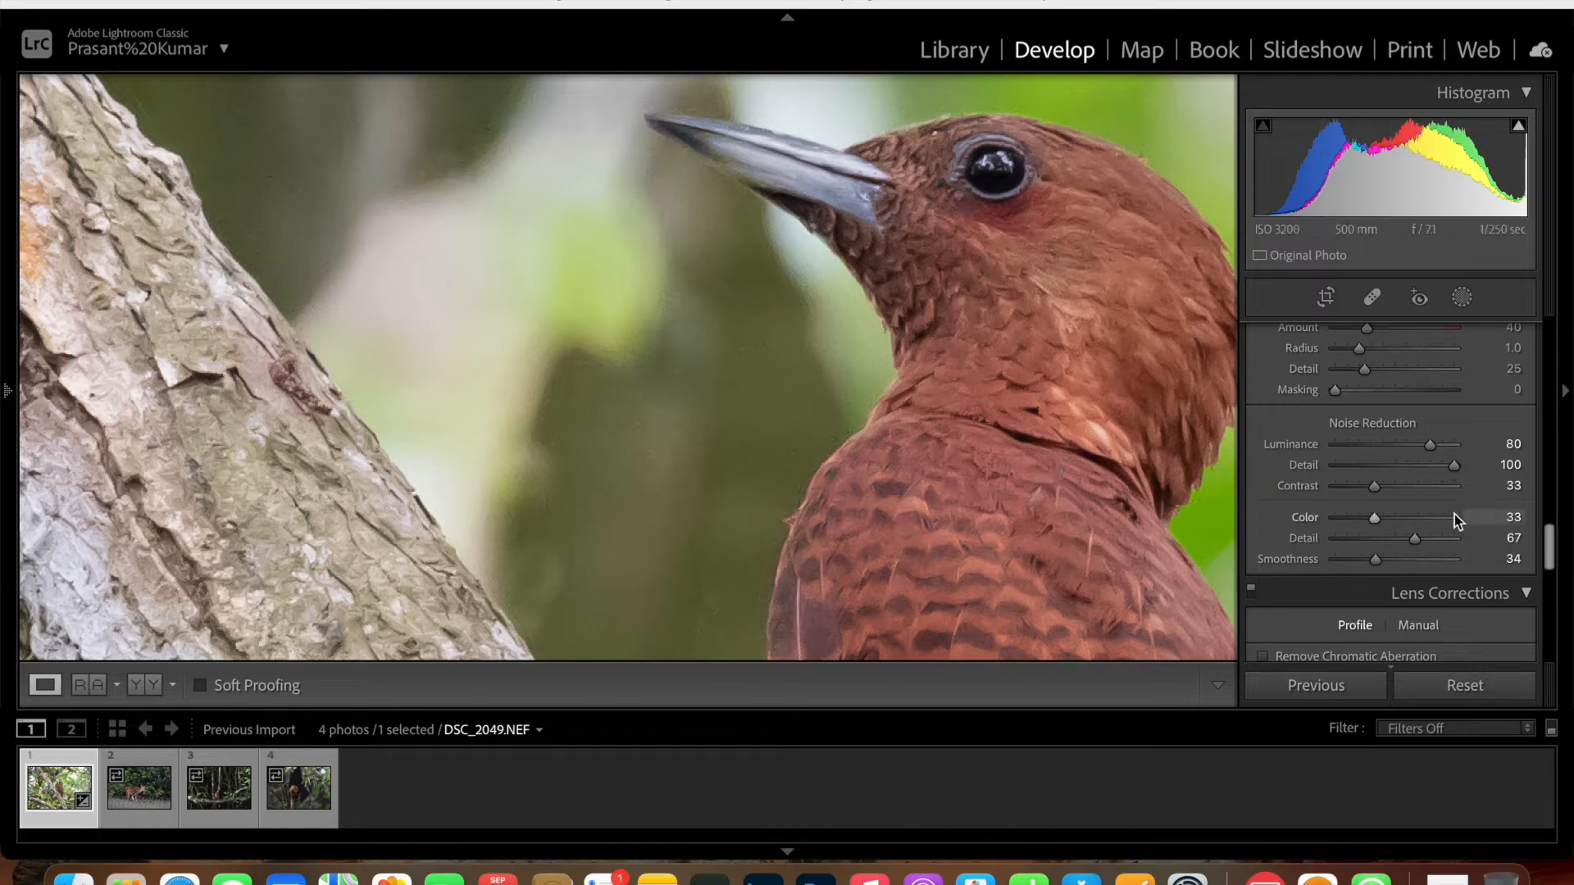
Reset the luminance noise reduction to 0 and look up the plug-in command for processing with DxO PureRAW 2.
double_click(1302, 447)
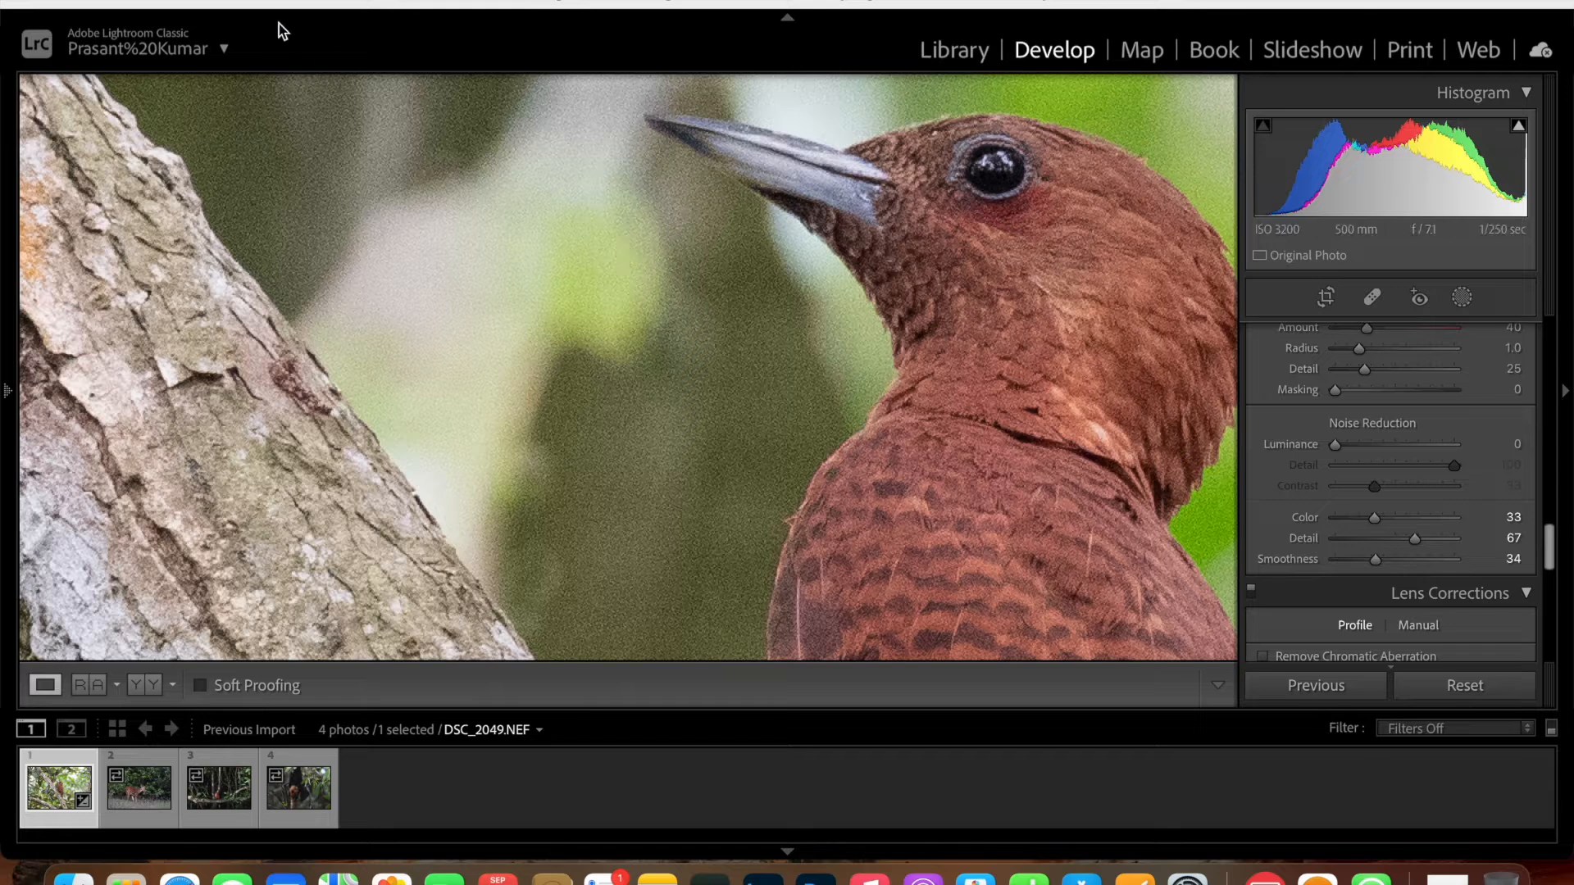
click(215, 5)
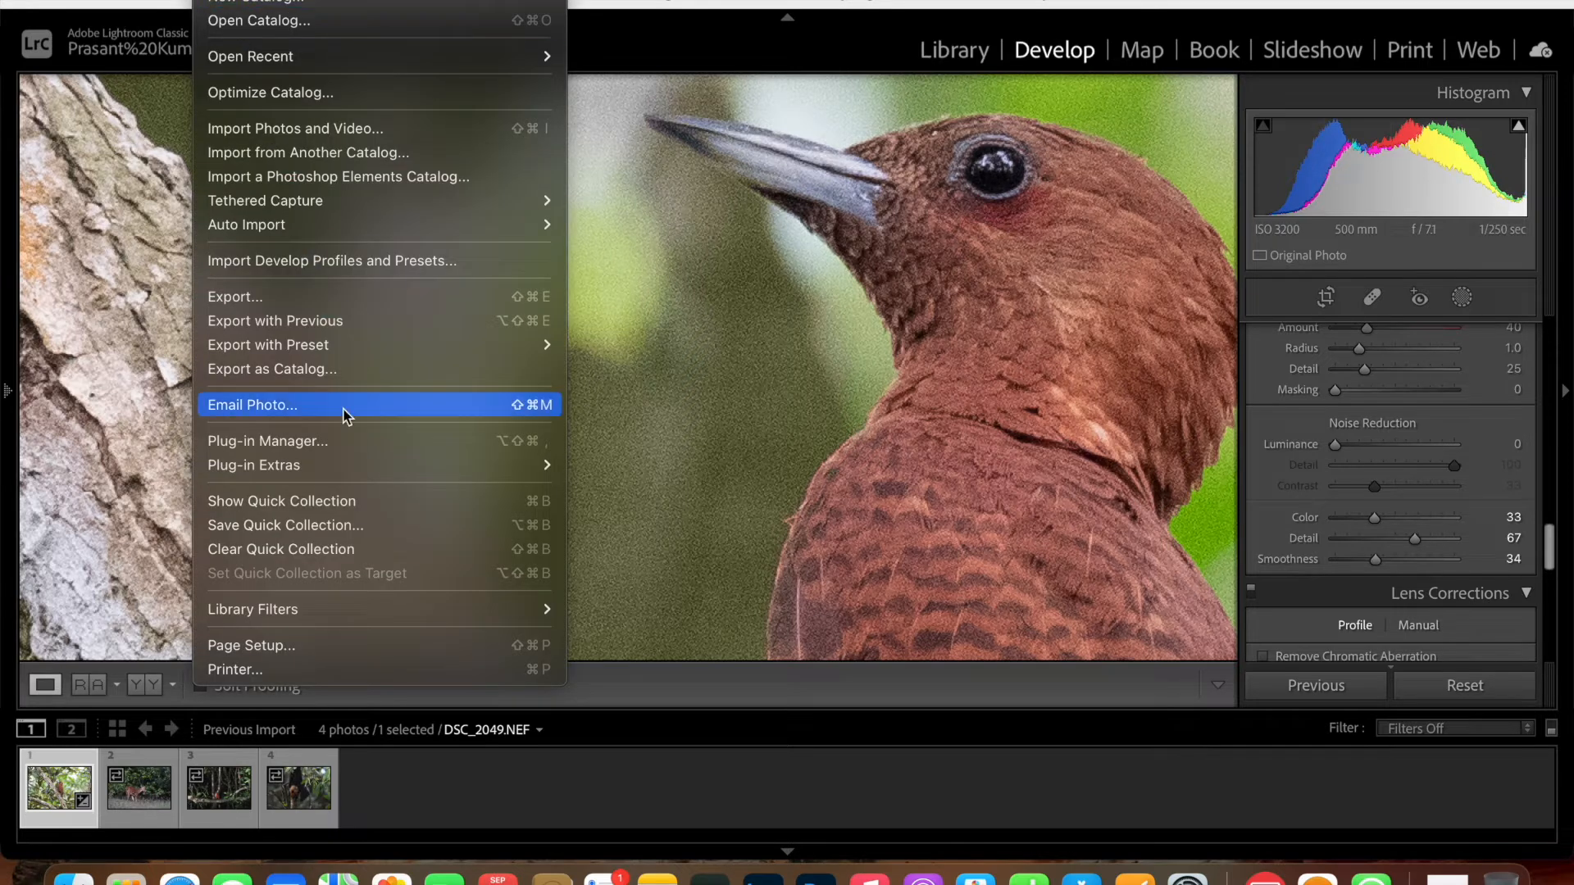
mouse_move(354, 476)
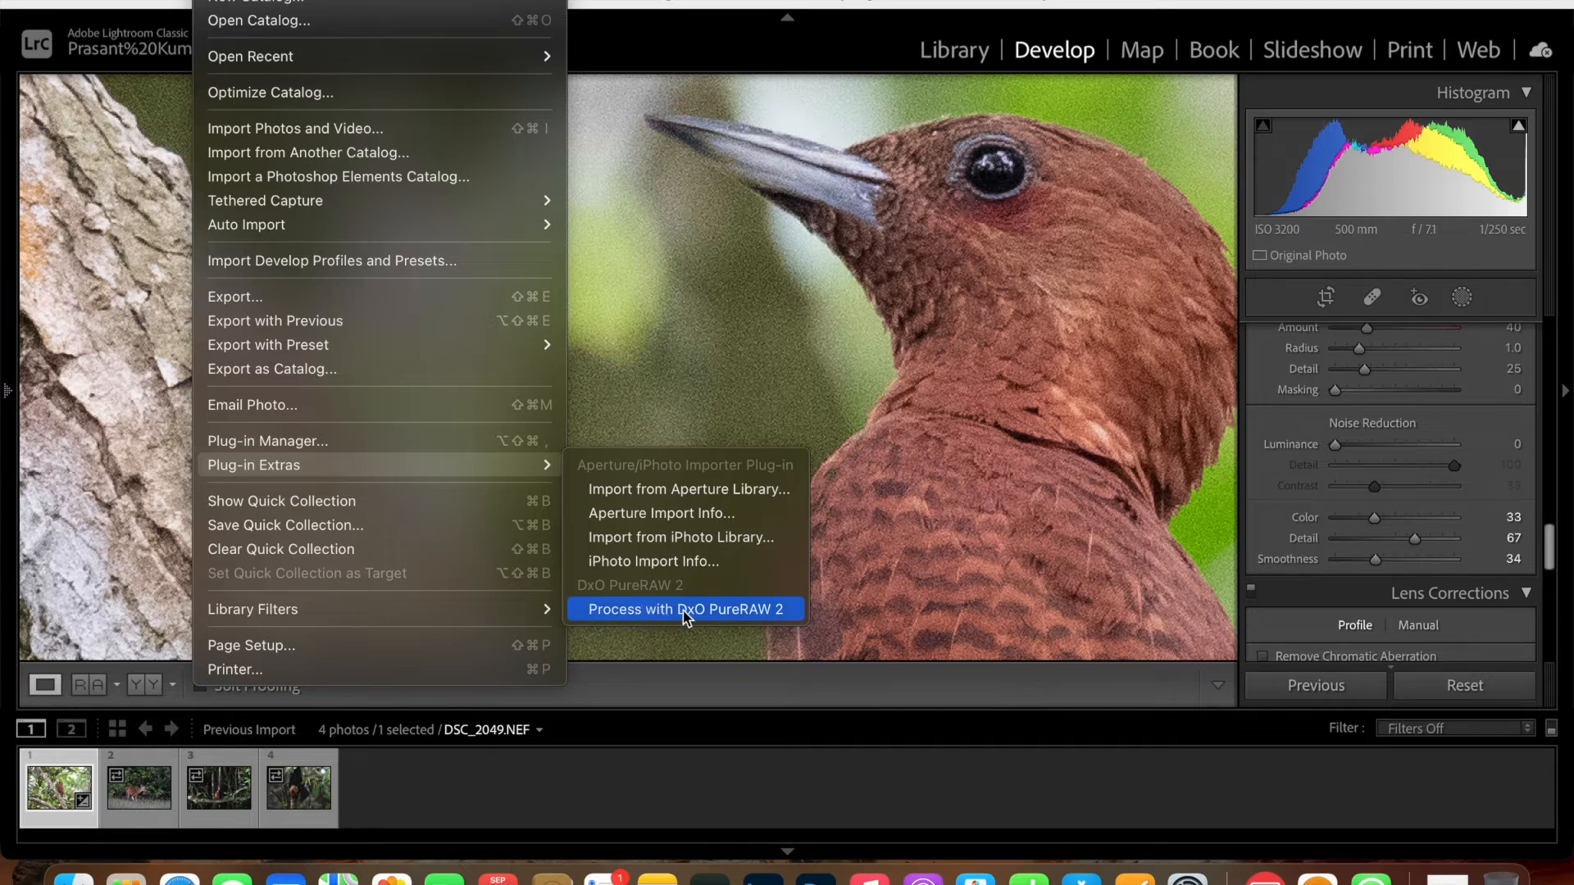
click(810, 410)
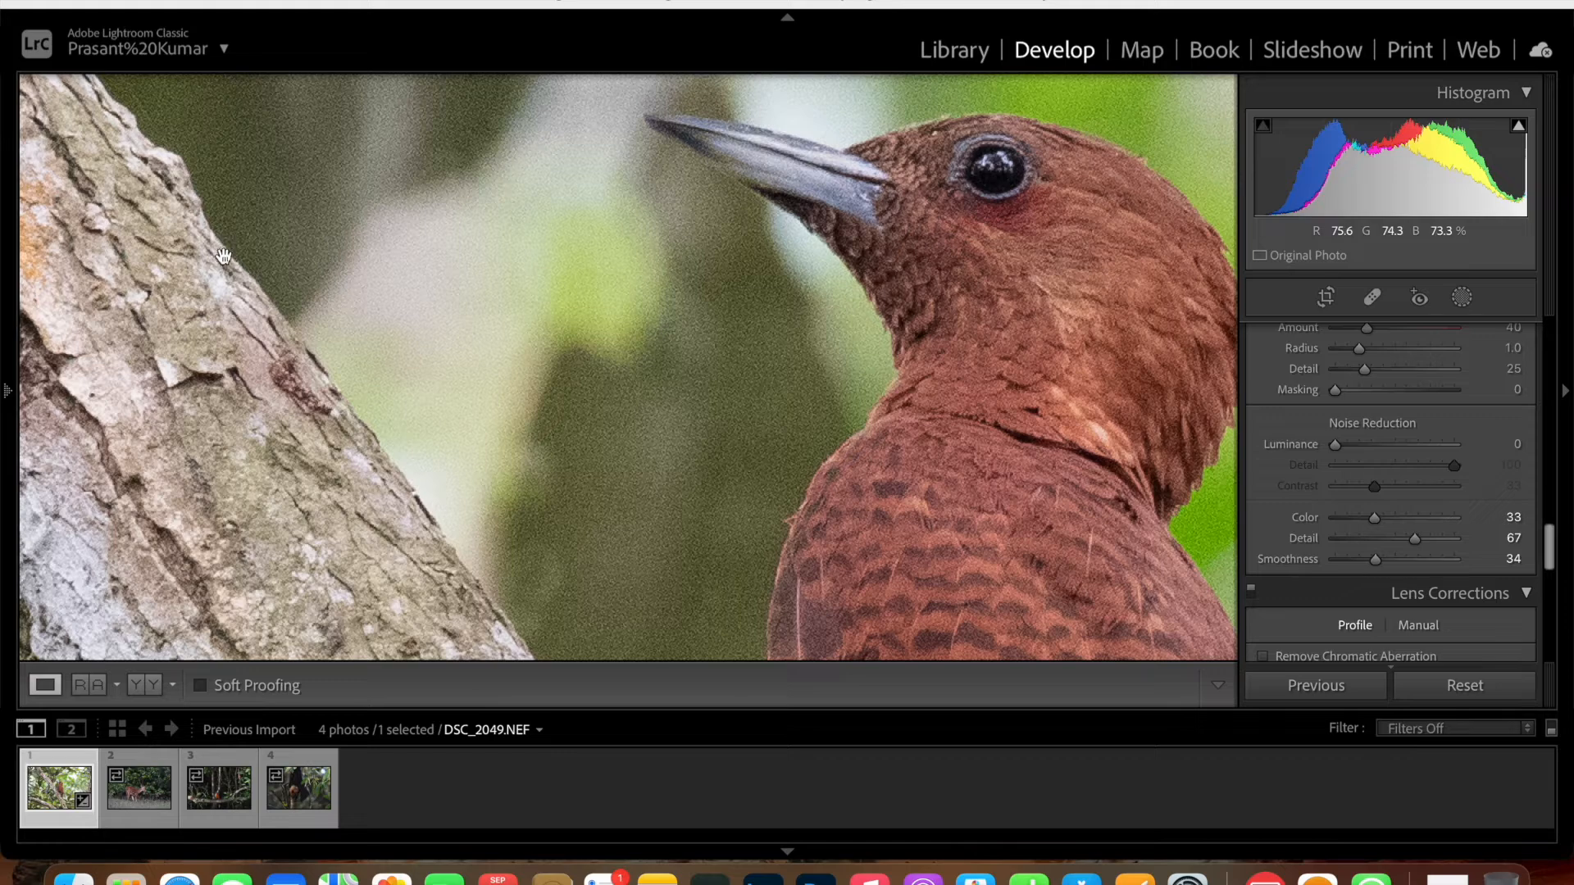
Switch to DxO PureRAW 2 and add DSC_2049.NEF from the DXO guide folder in the Desktop's Projects folder.
click(127, 875)
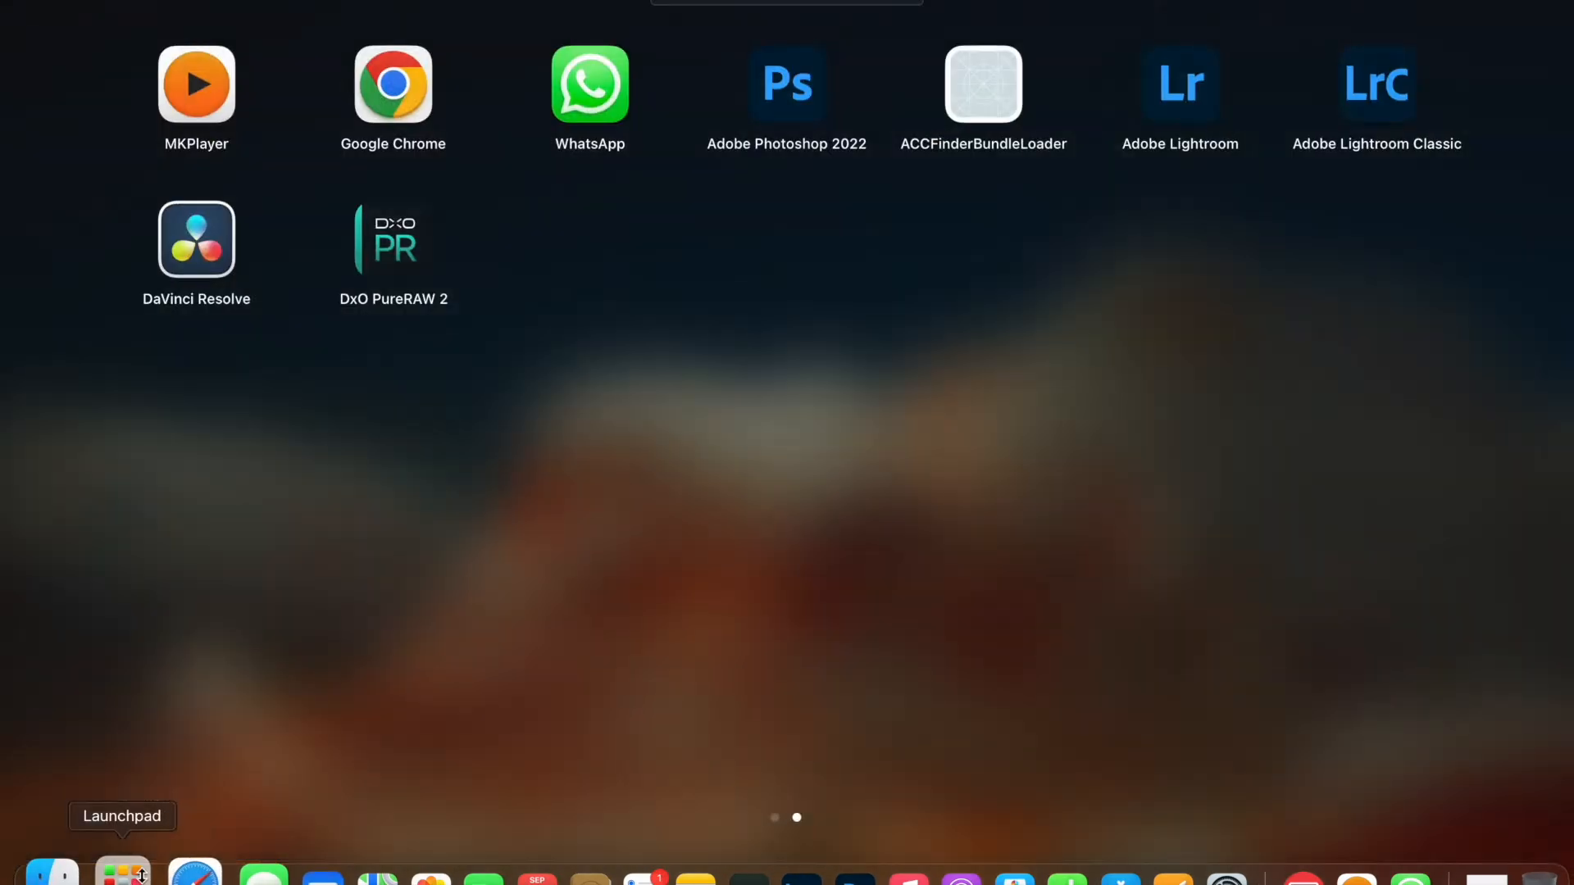
click(388, 250)
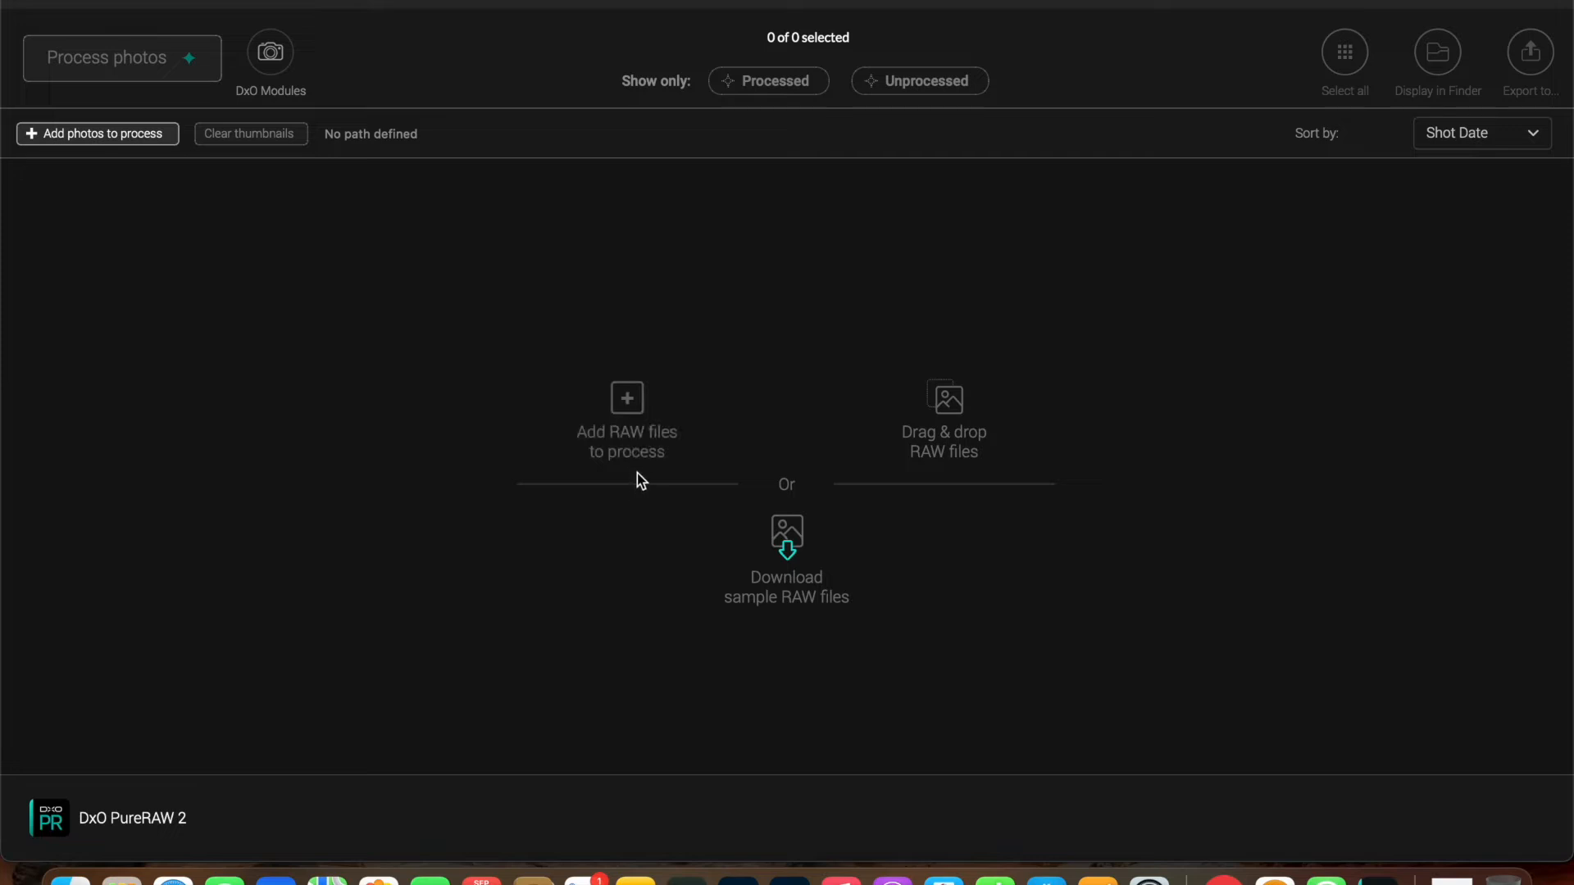
click(626, 404)
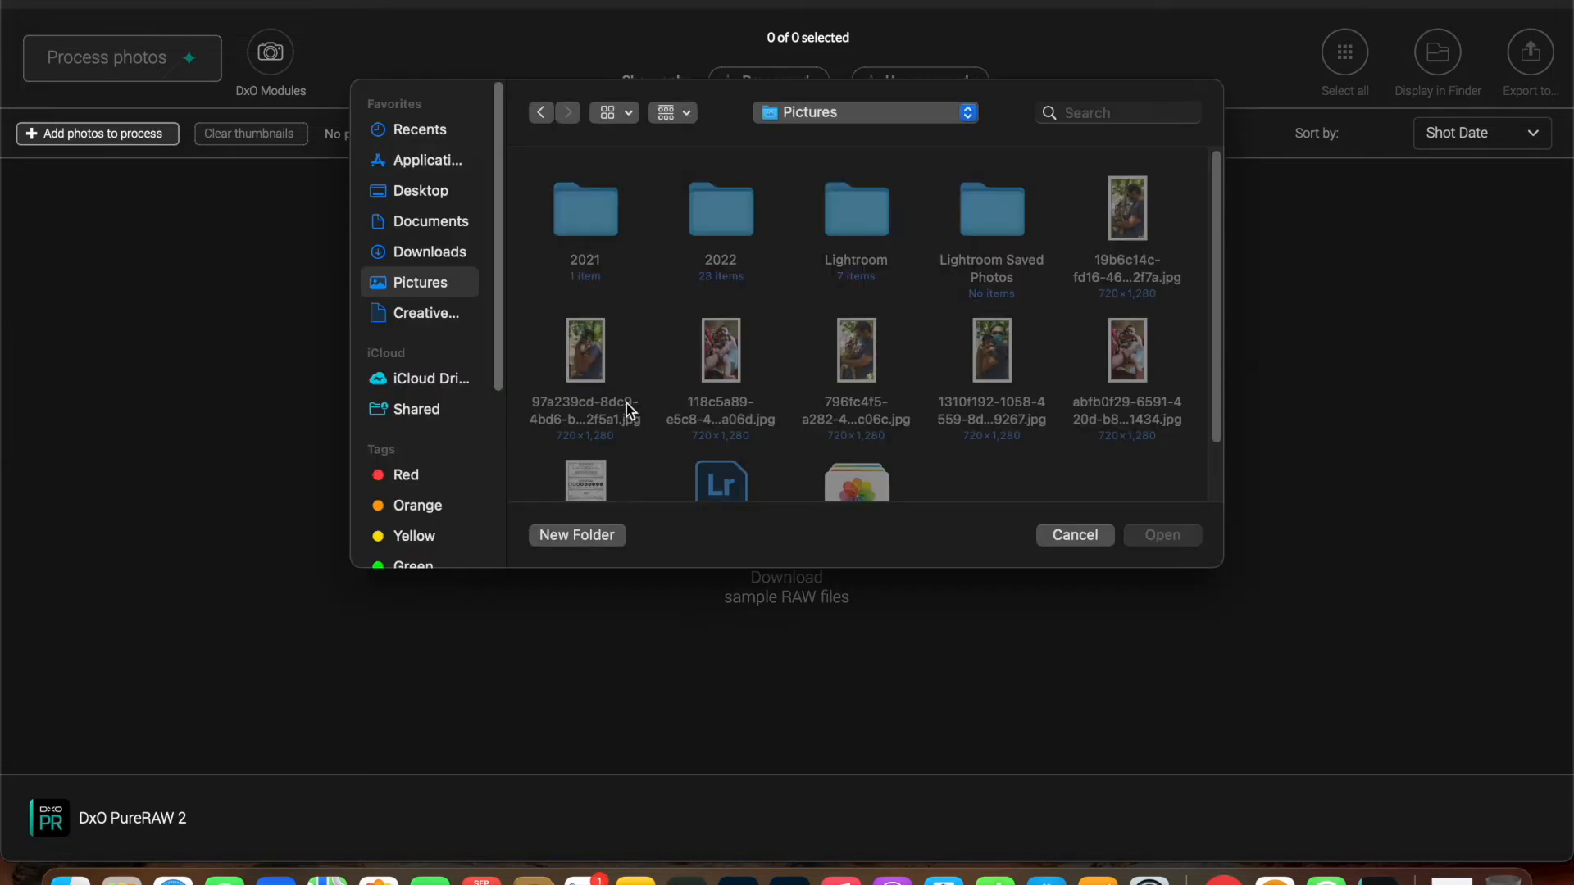
click(420, 193)
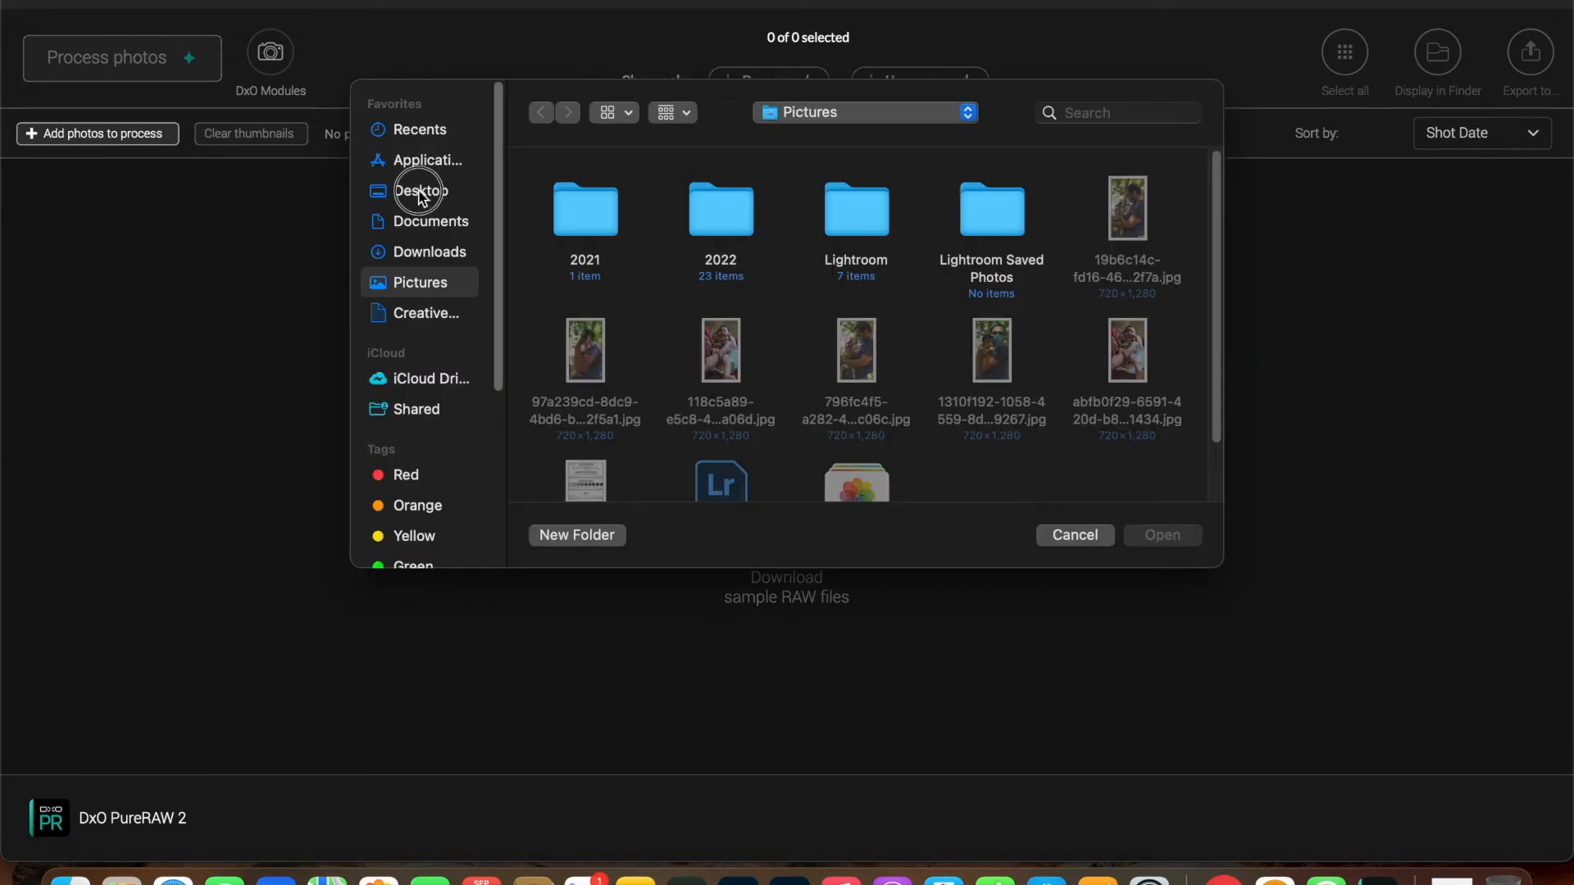
double_click(573, 216)
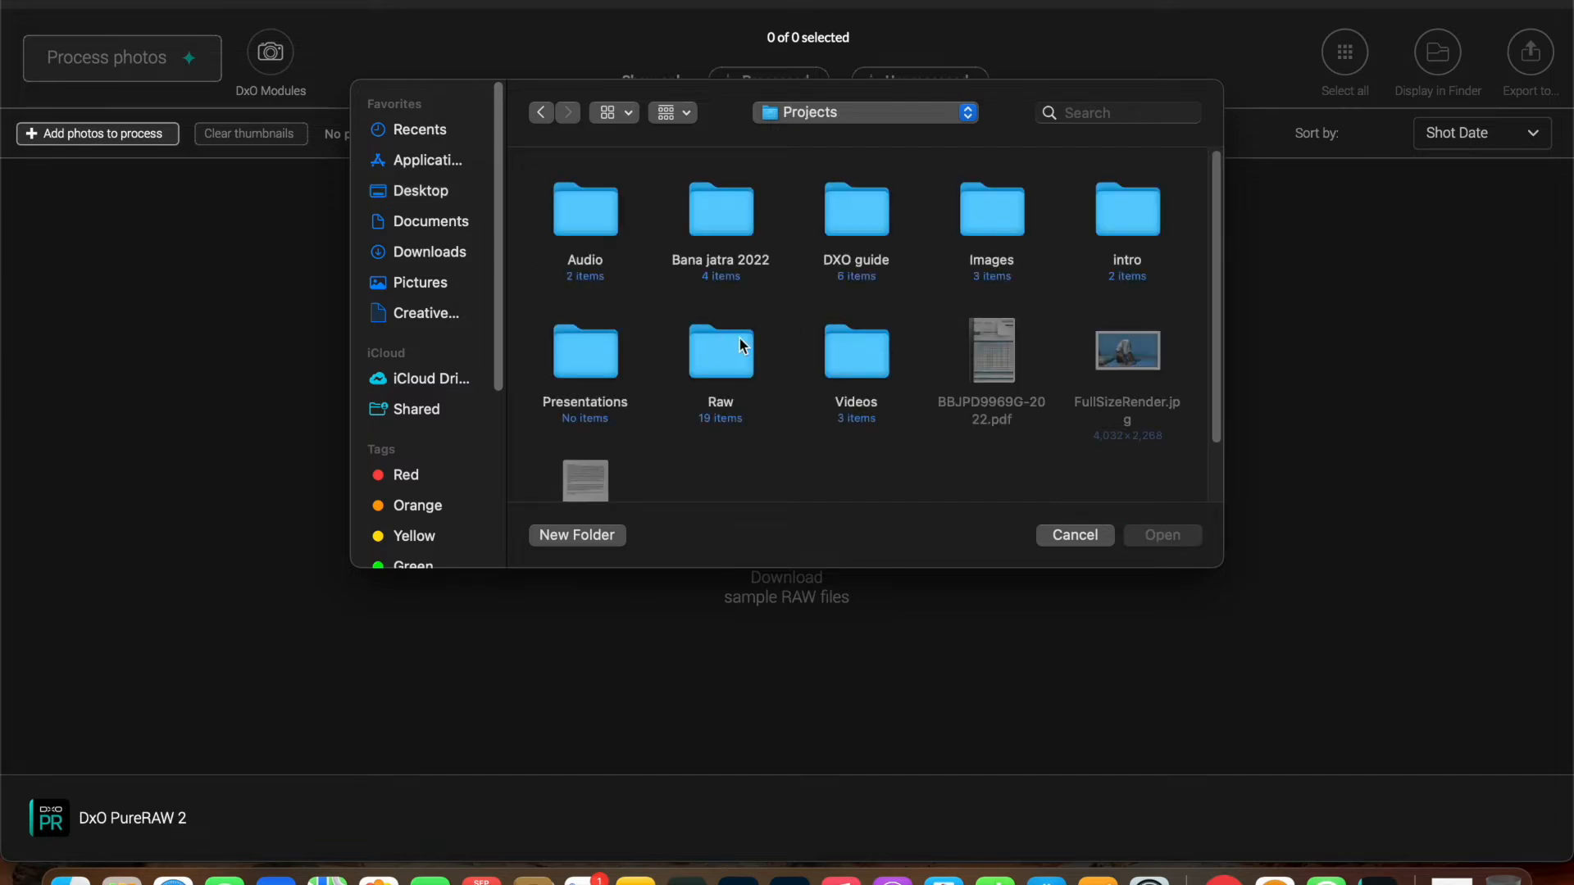
double_click(885, 232)
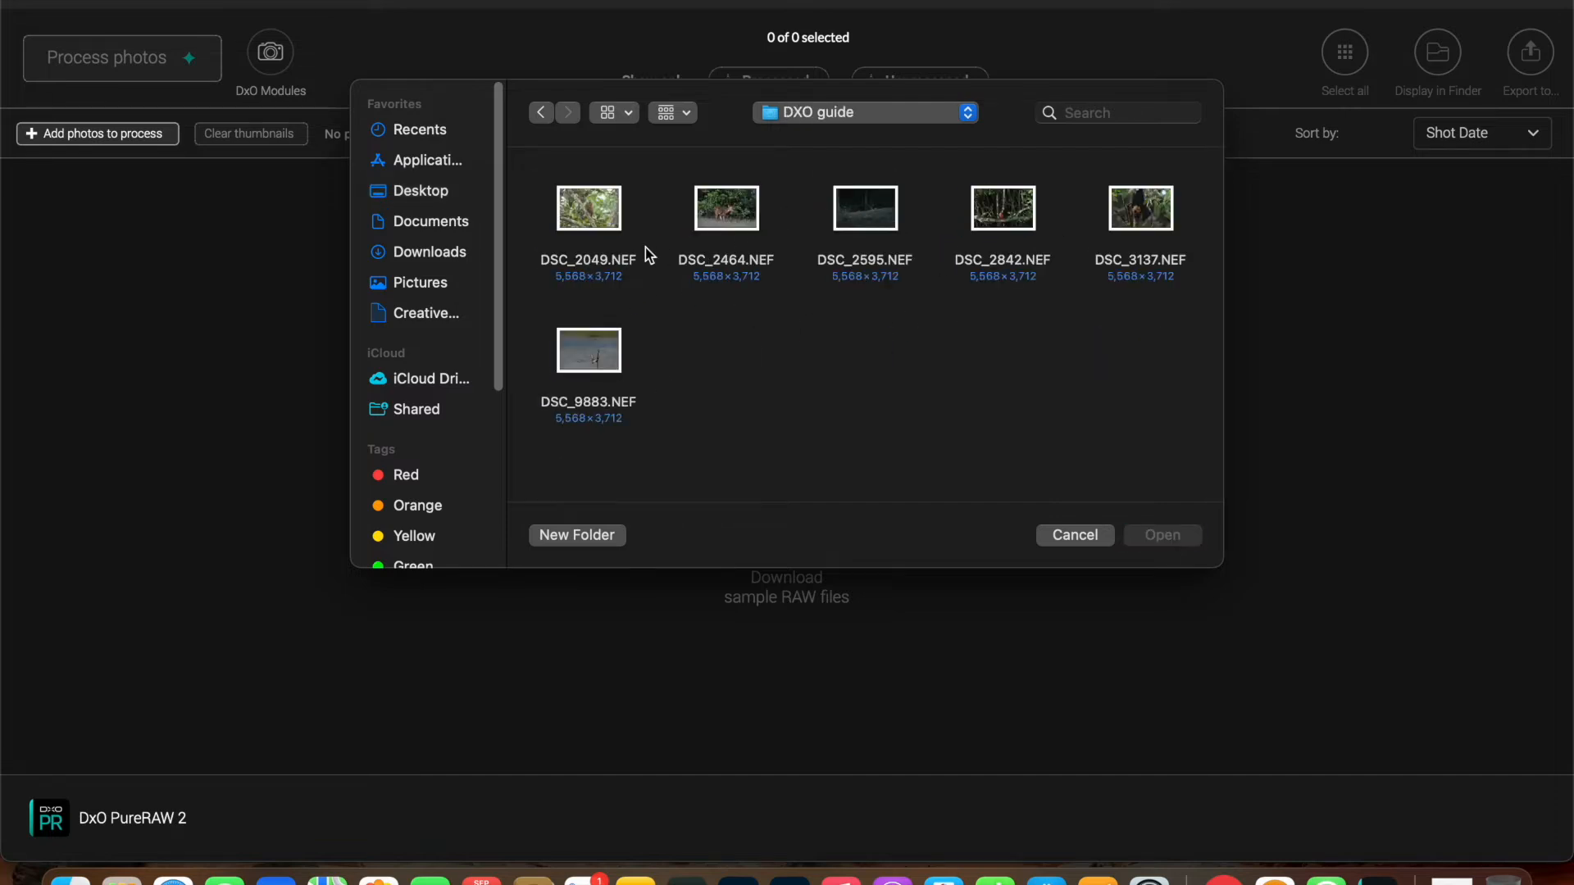
click(626, 221)
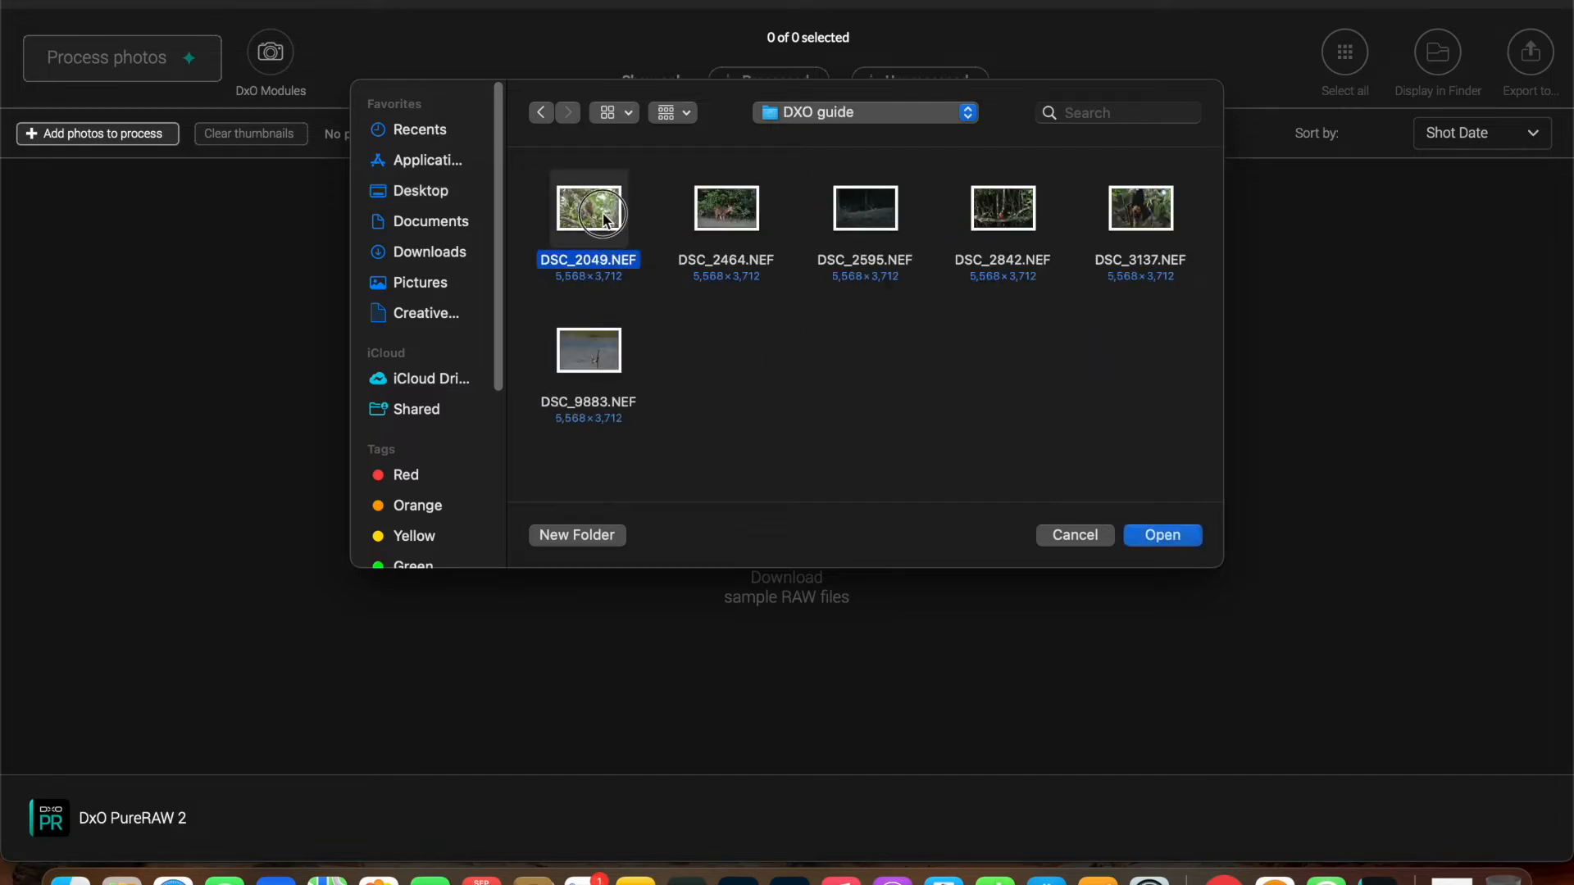
click(1141, 540)
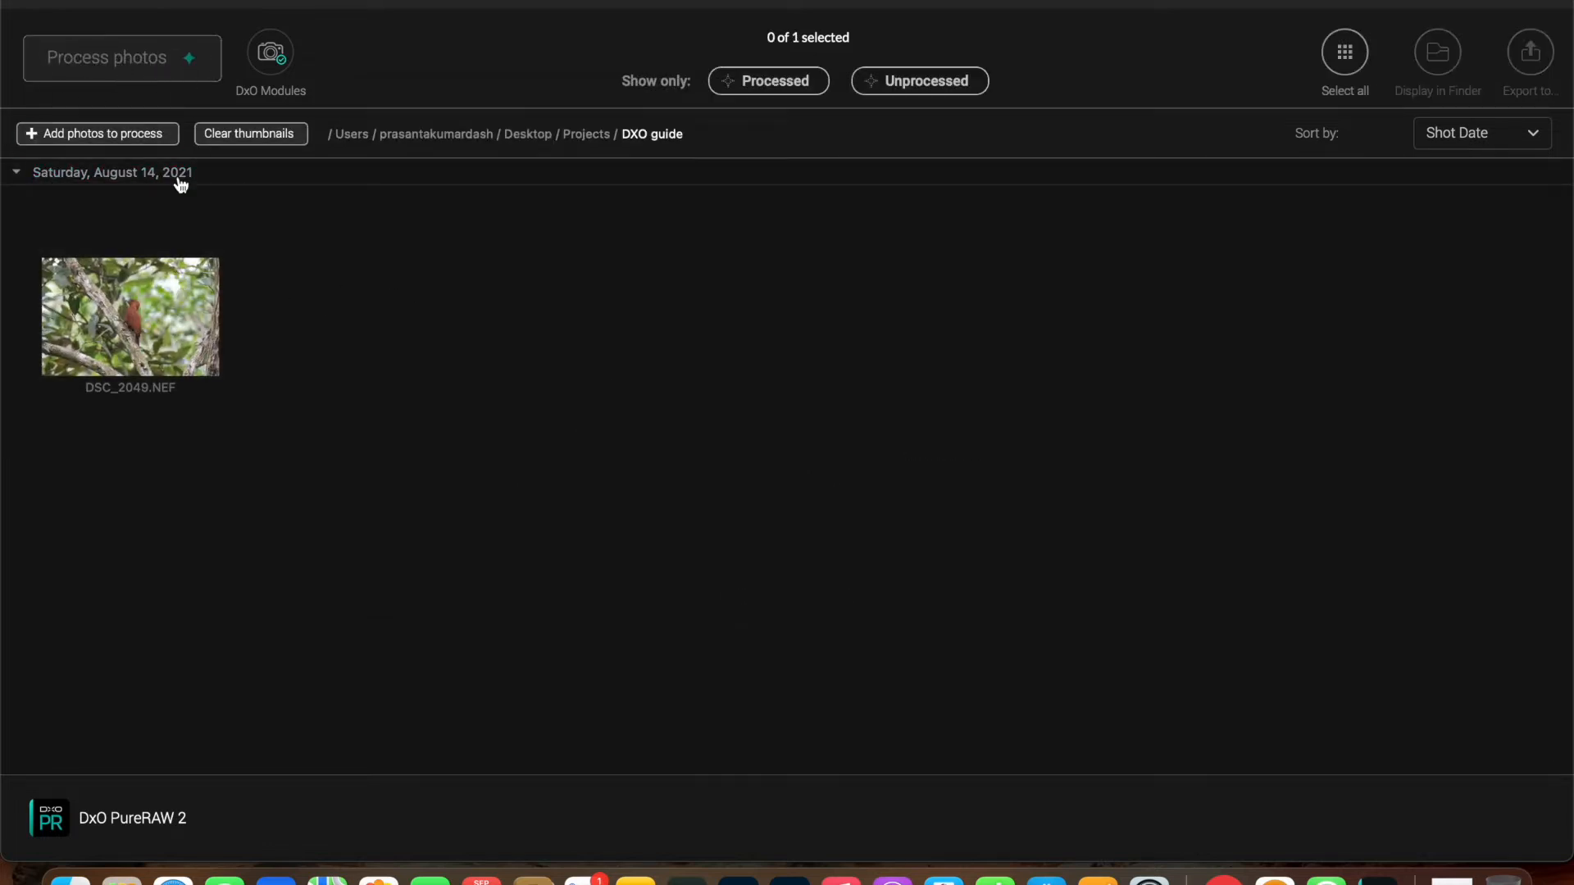
Set up processing of the woodpecker photo with DNG as the output format, after viewing the JPEG option.
click(155, 329)
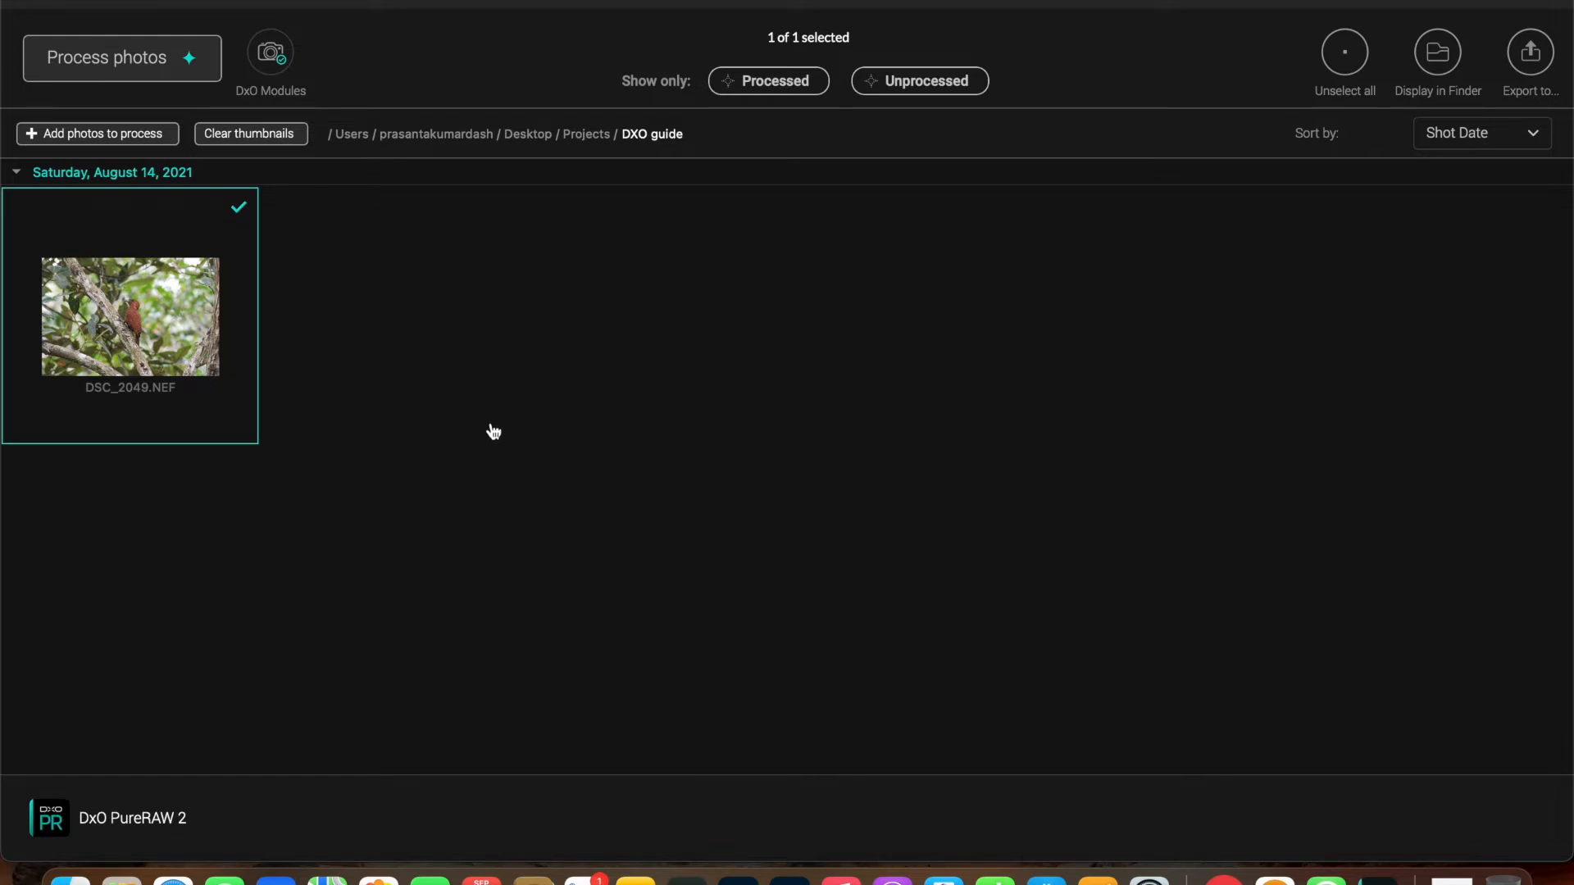
click(116, 68)
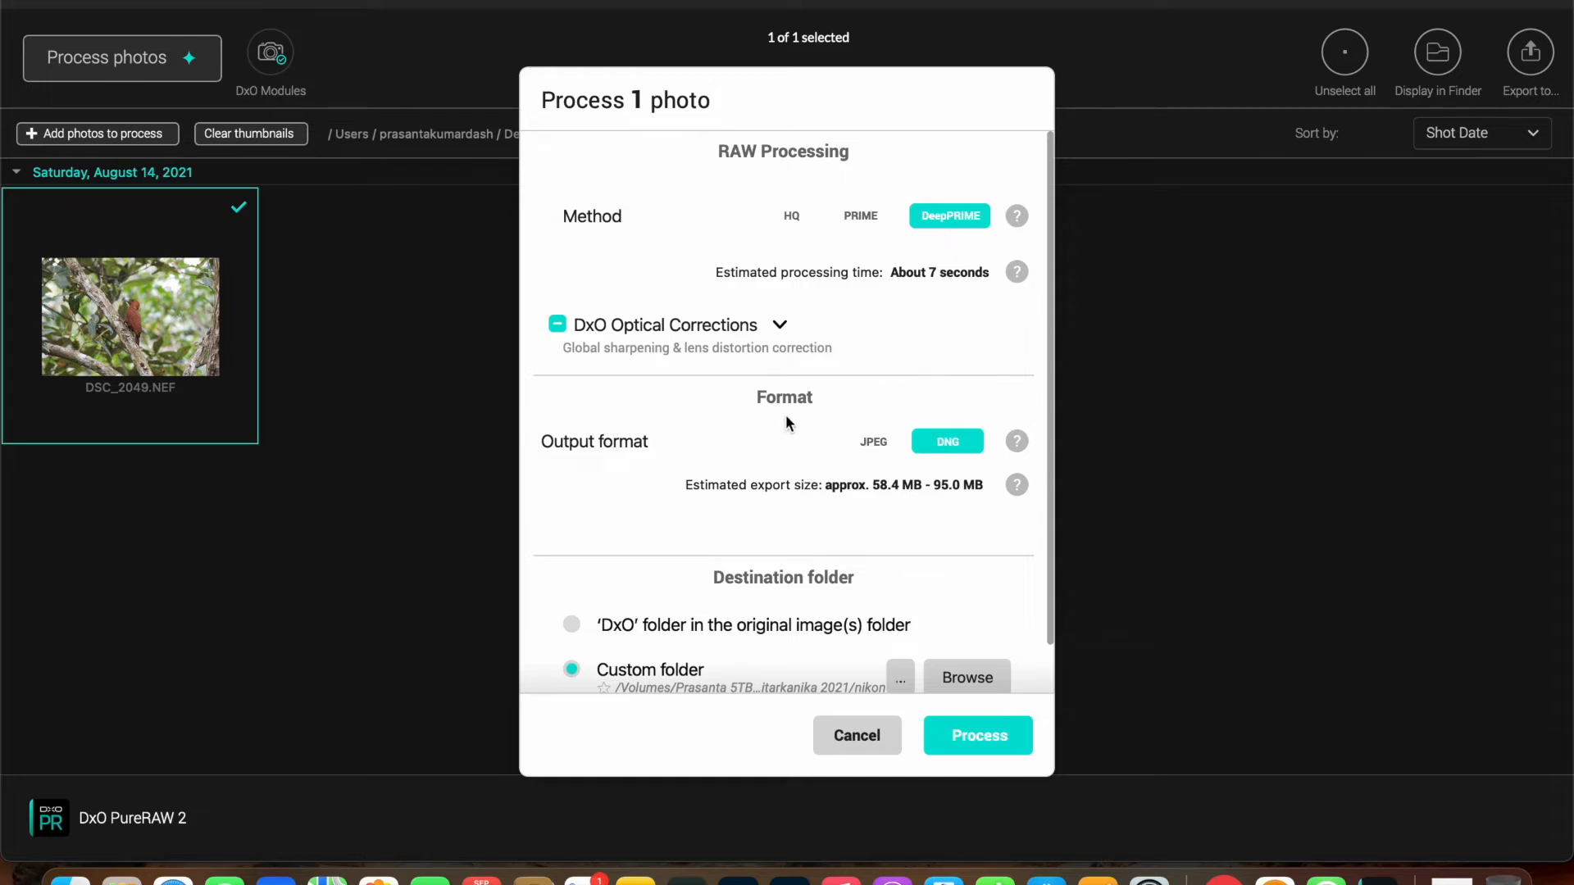
scroll(786, 423, down, 1)
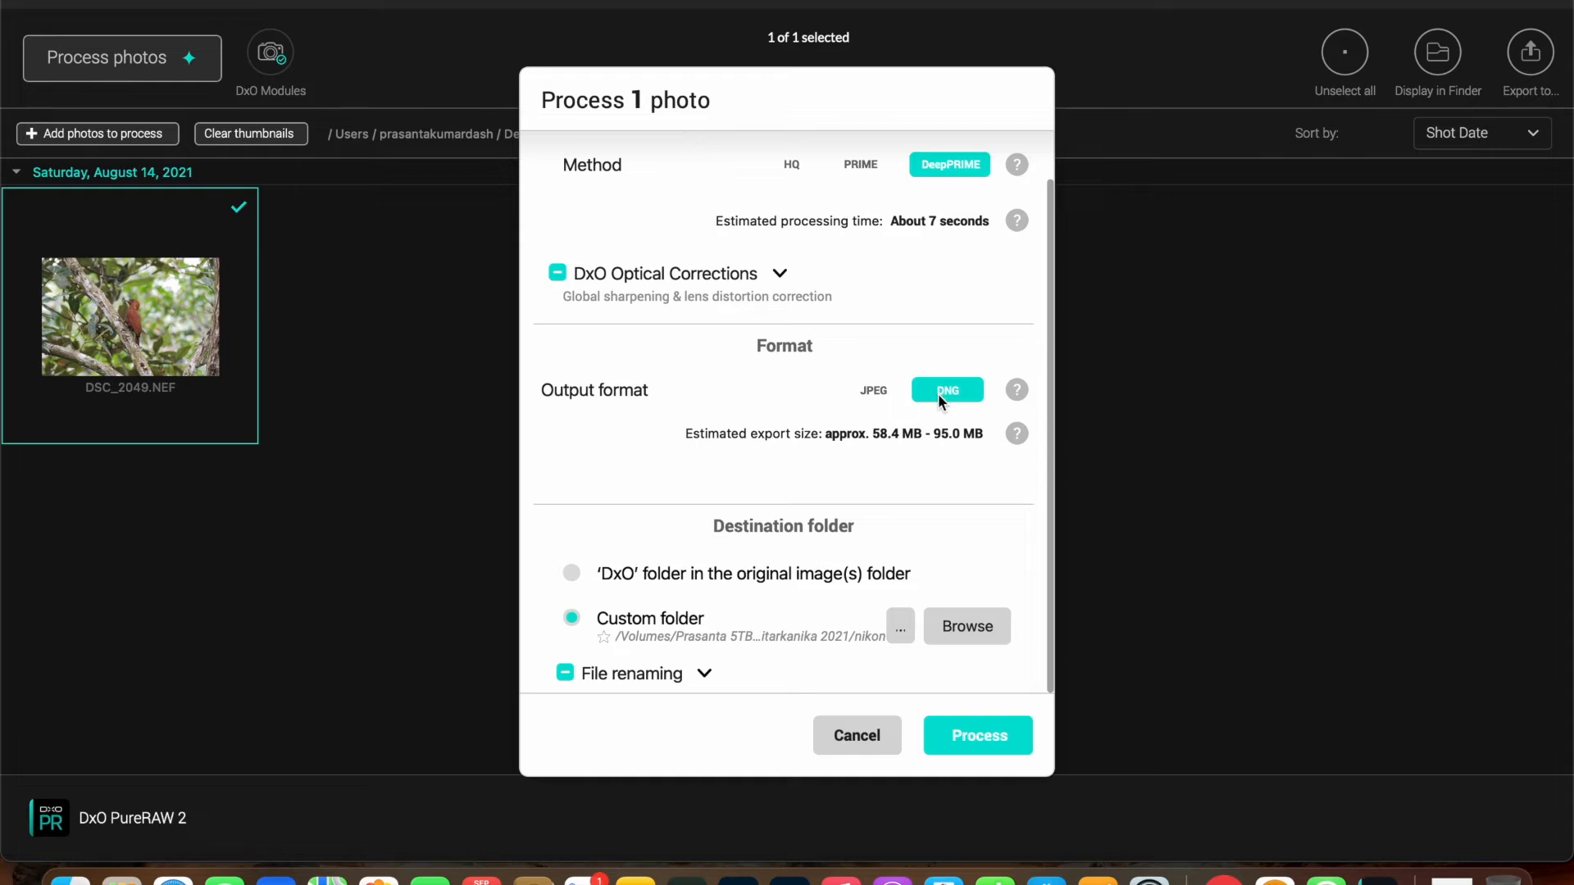
click(861, 395)
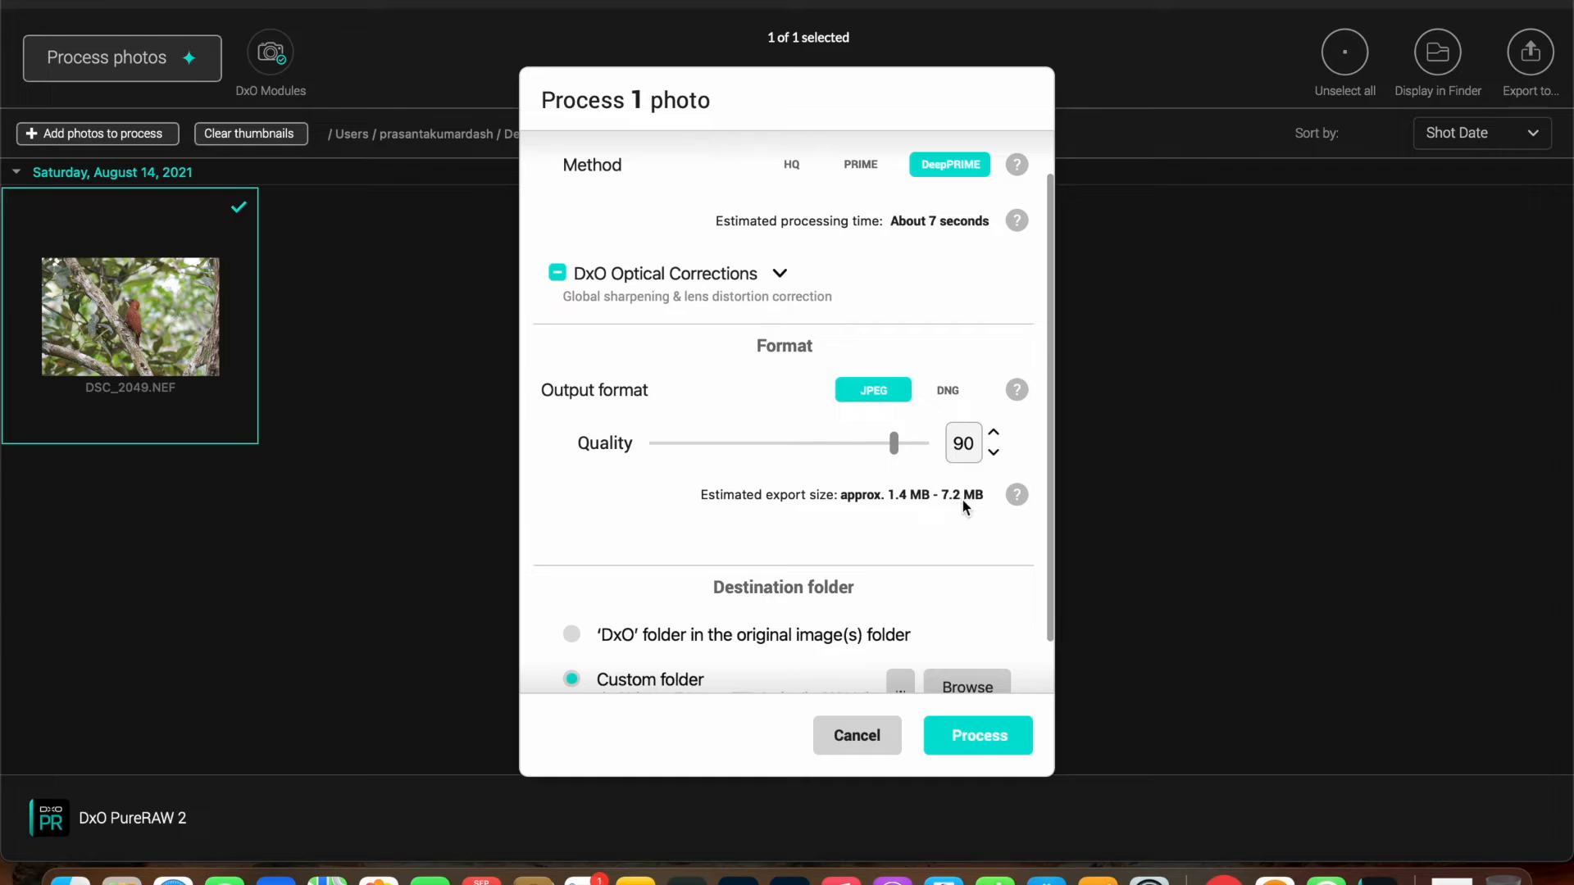
click(948, 392)
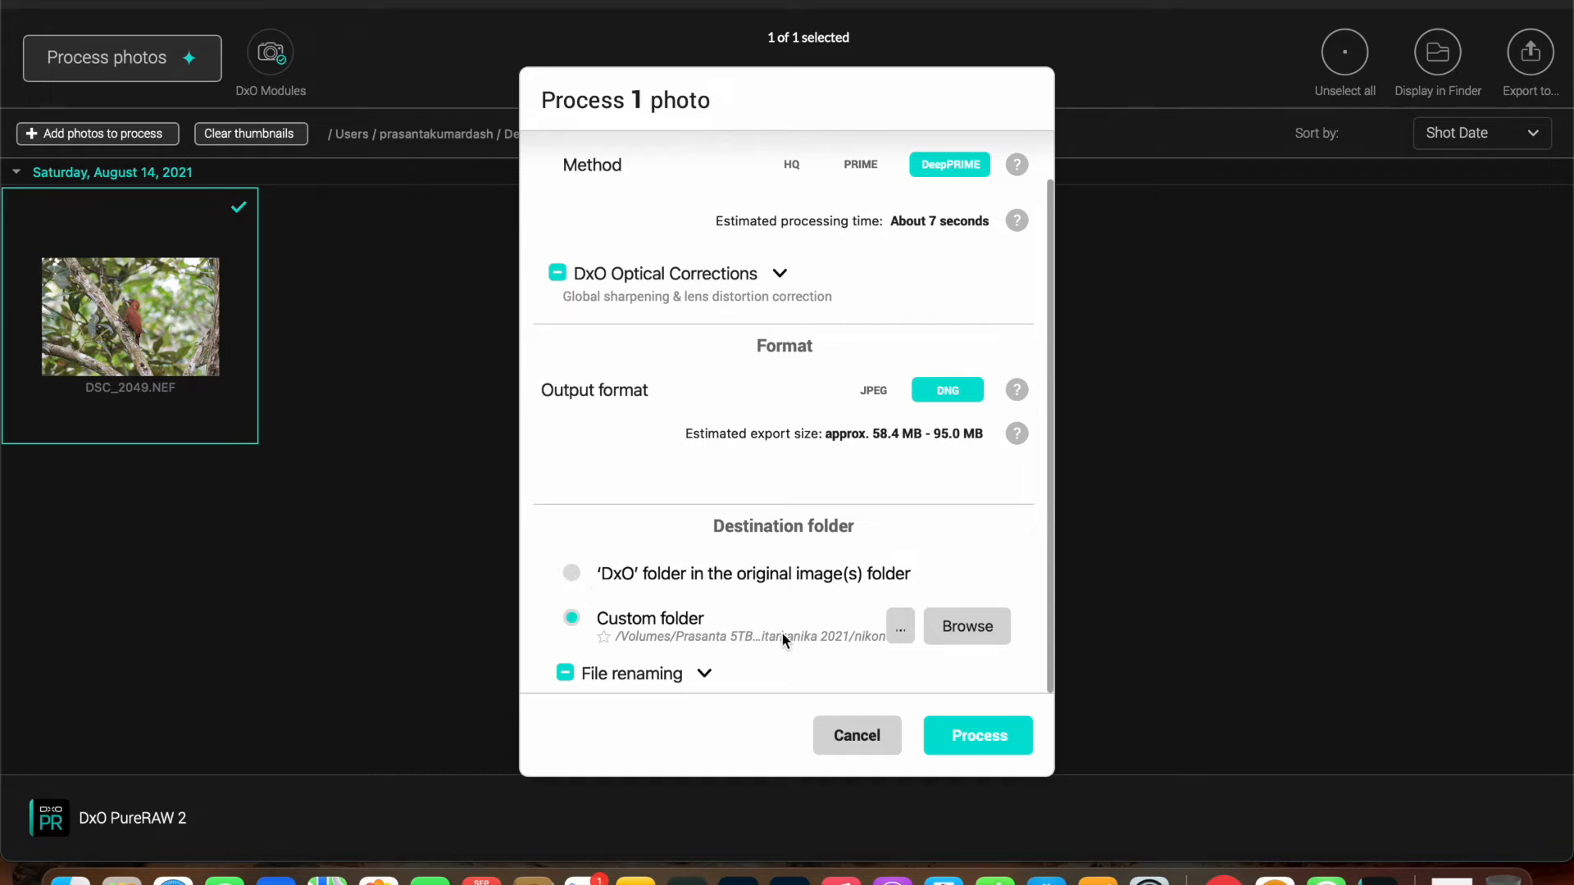
Choose the DXO guide folder as the custom destination and process the photo with DeepPRIME, dismissing the extension tip.
click(954, 629)
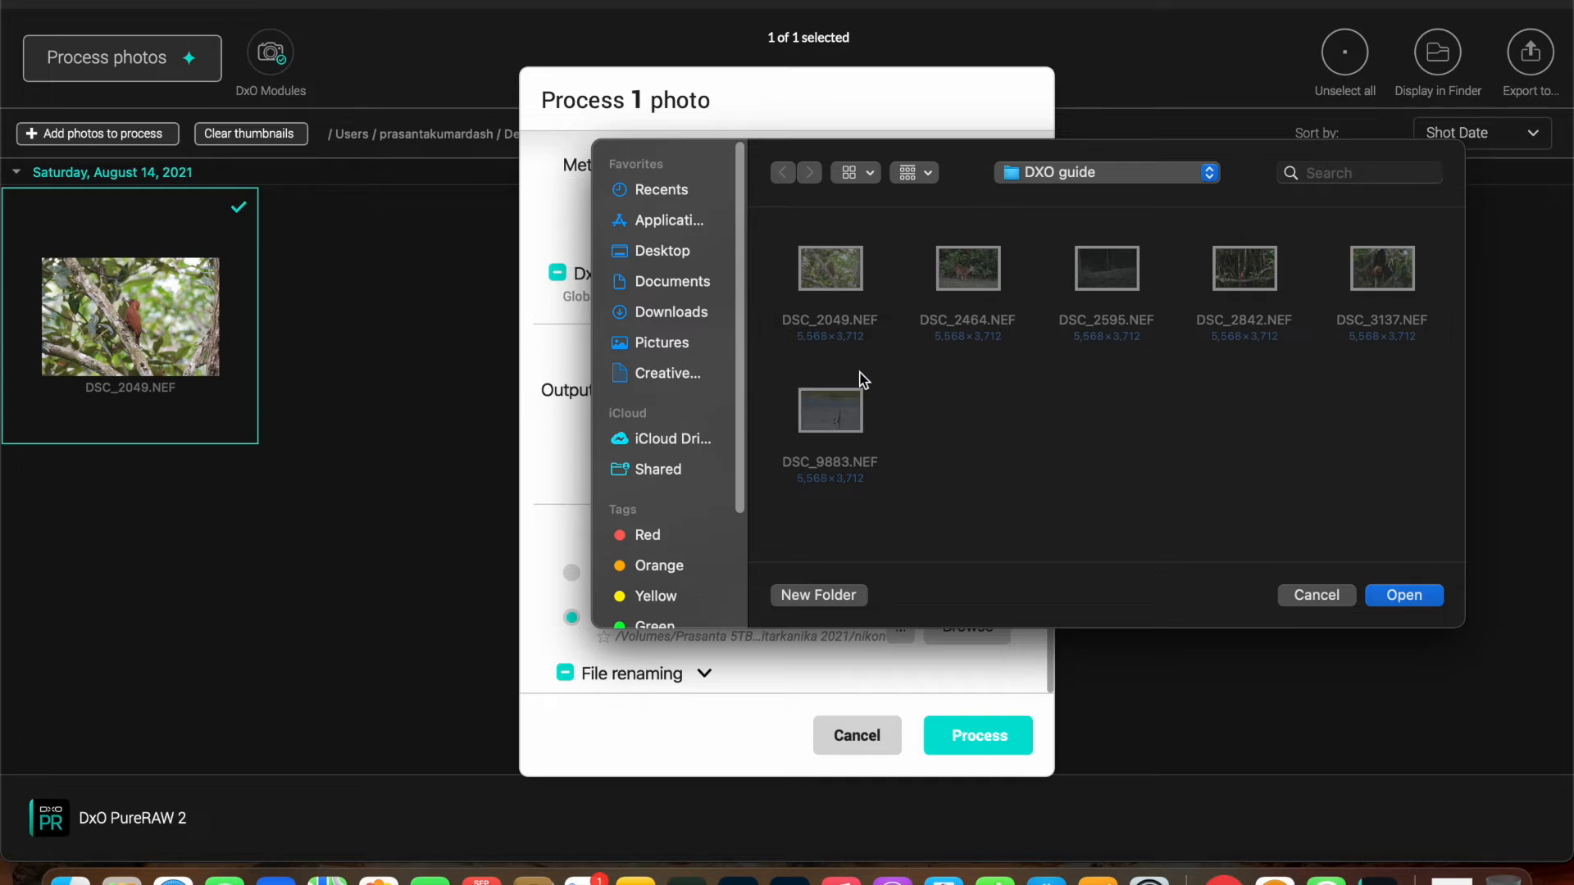
click(1398, 598)
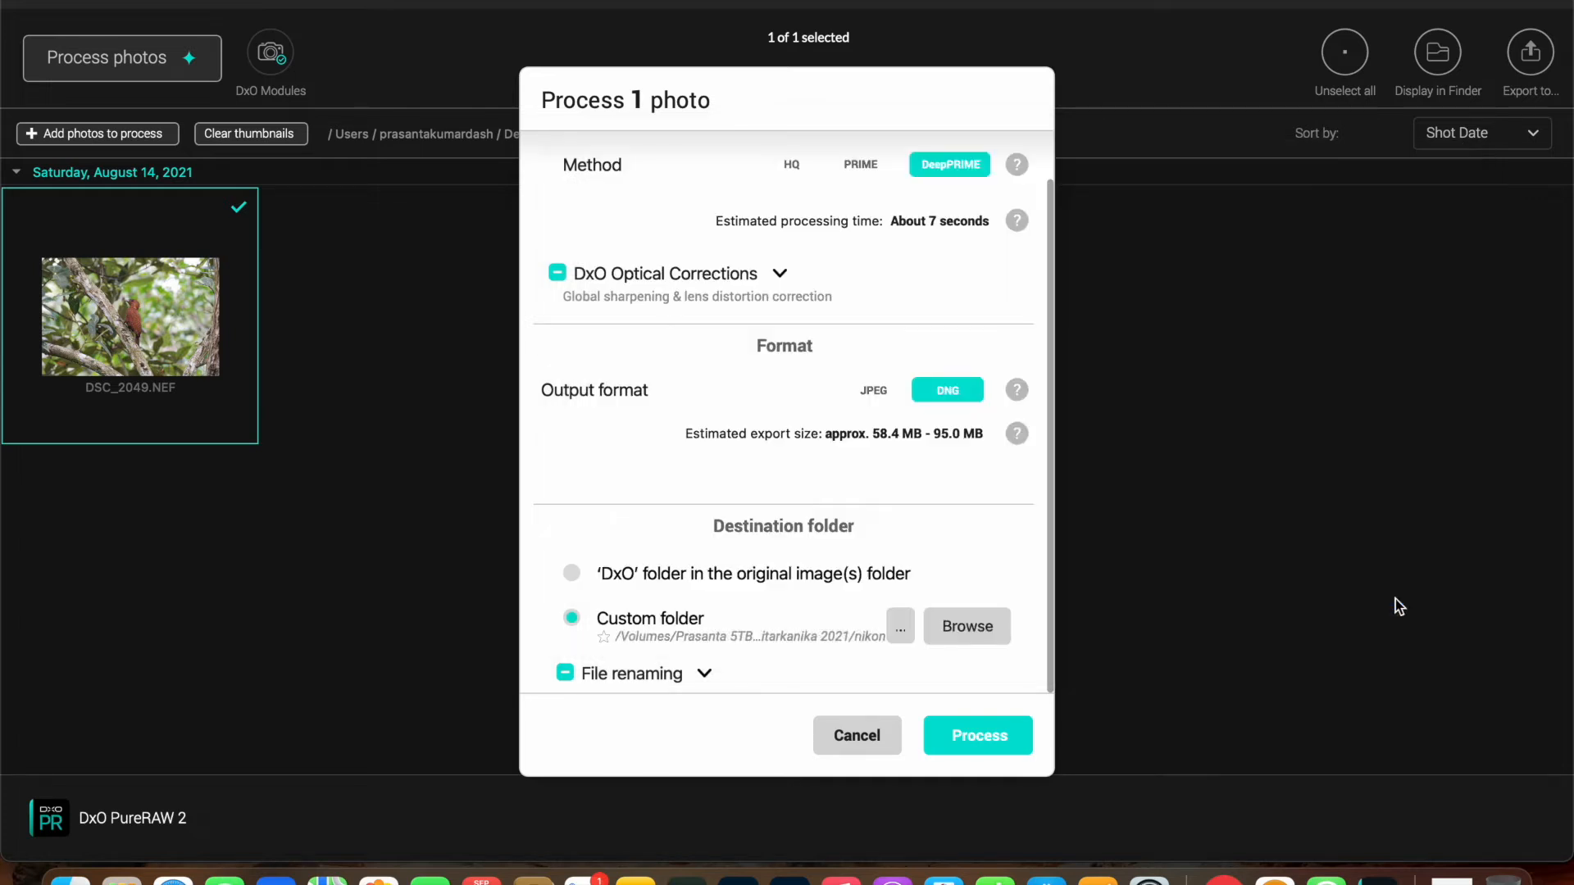
click(967, 738)
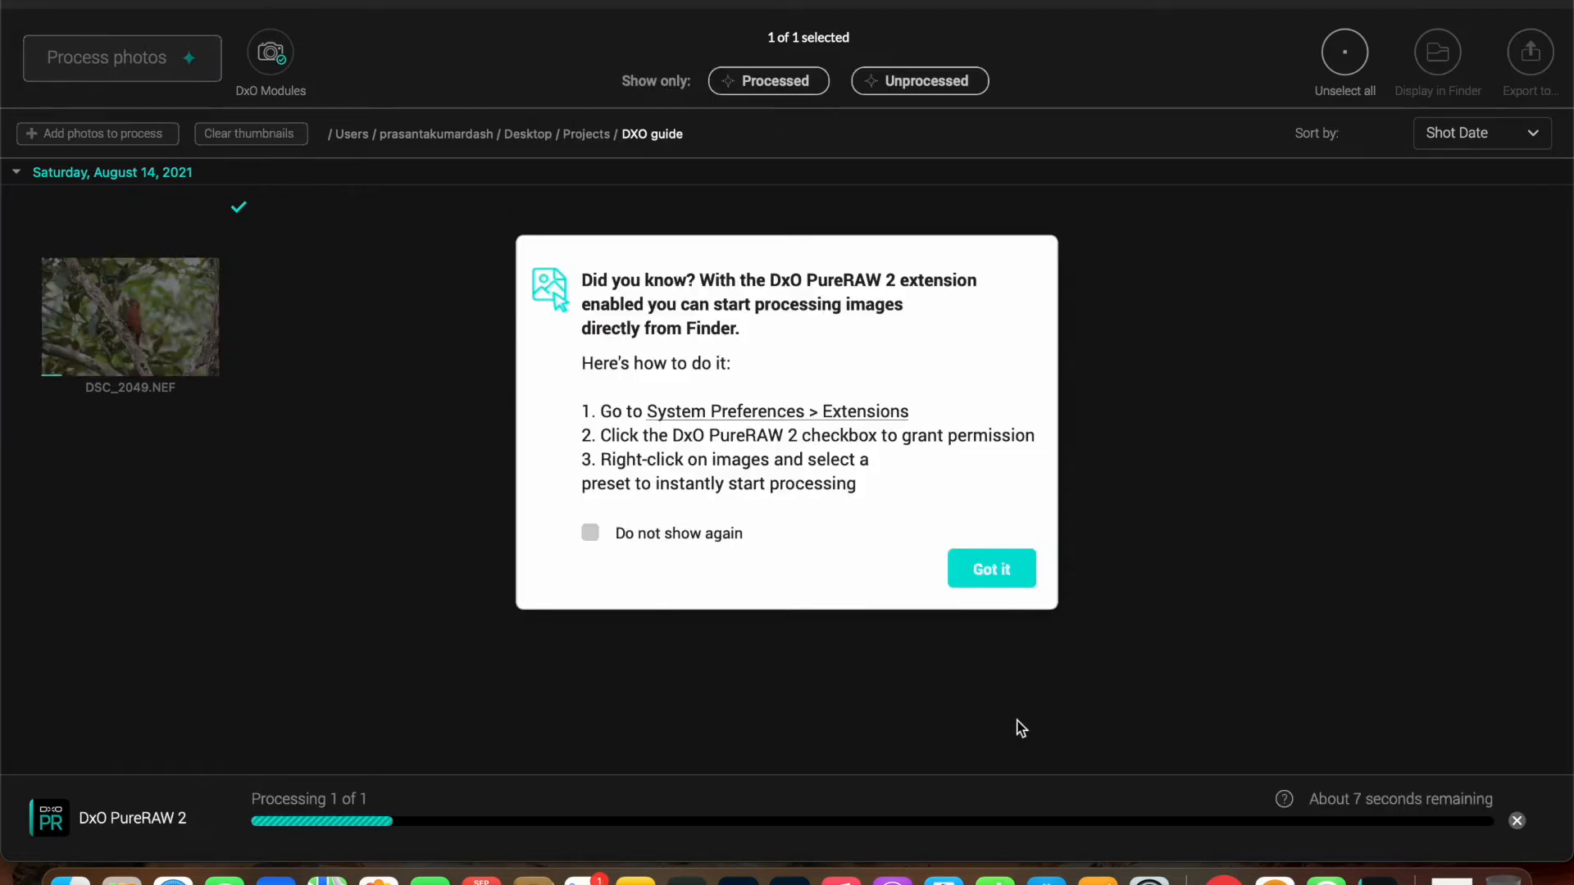
click(978, 578)
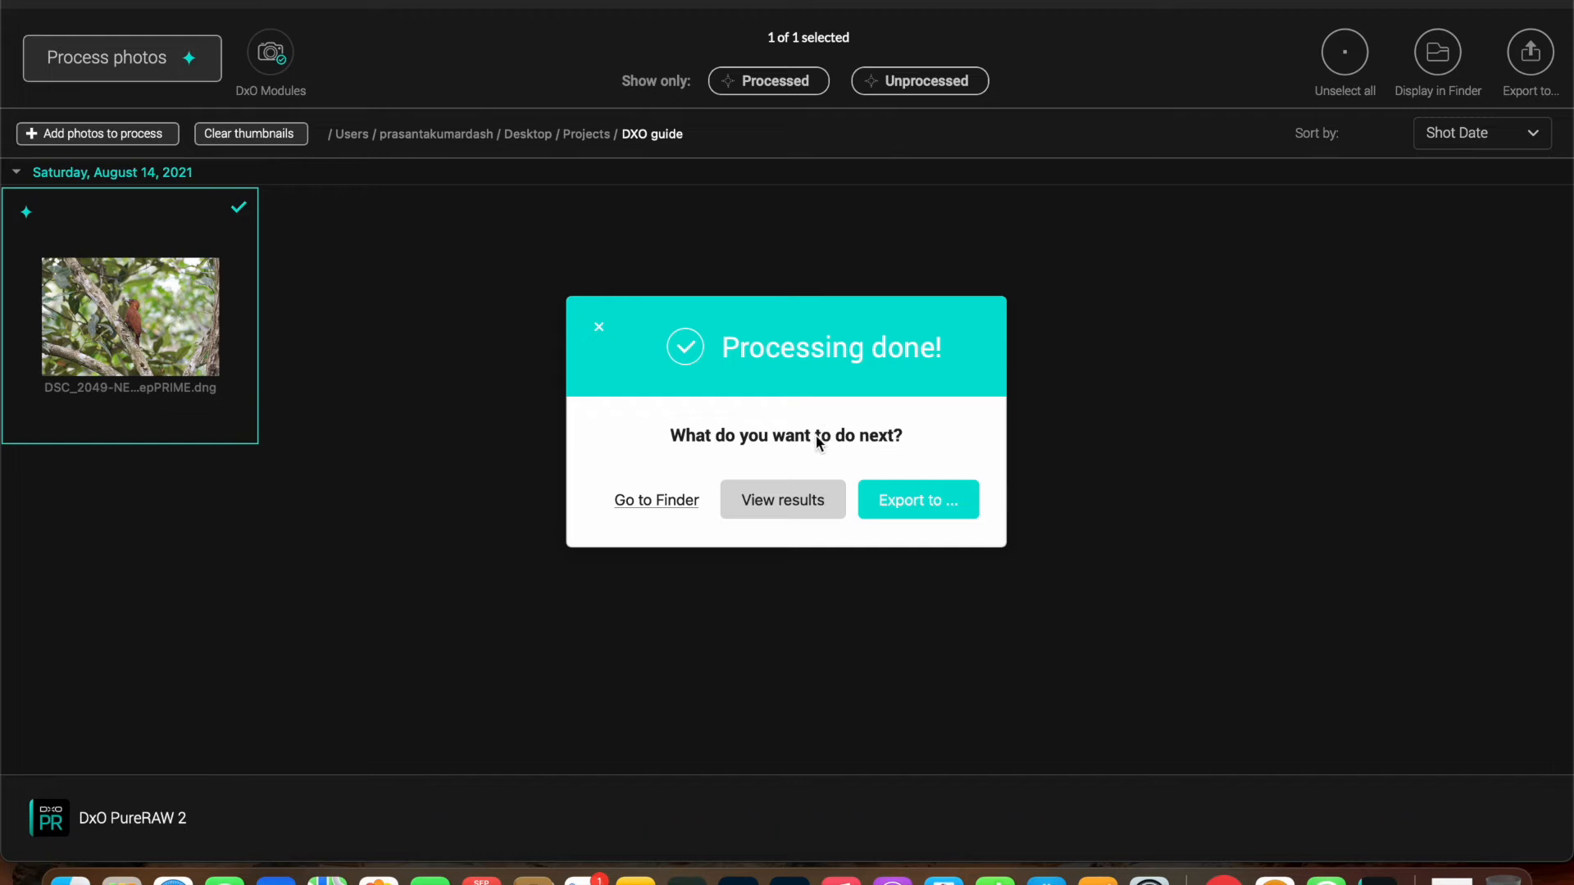
Export the processed DNG to Adobe Lightroom Classic without the original raw file.
click(892, 495)
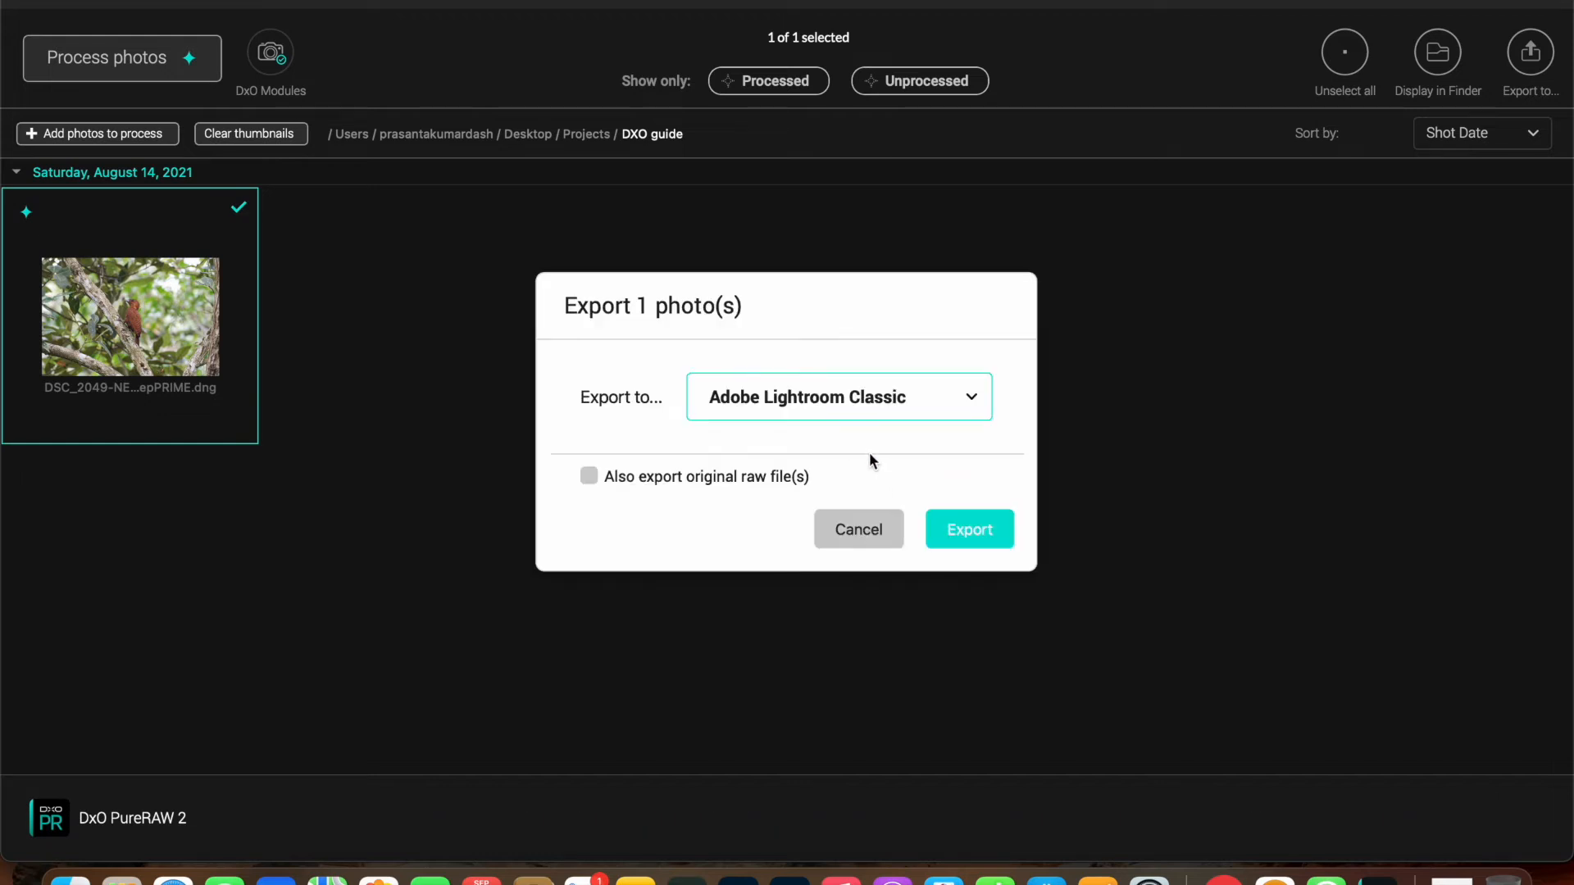
click(848, 412)
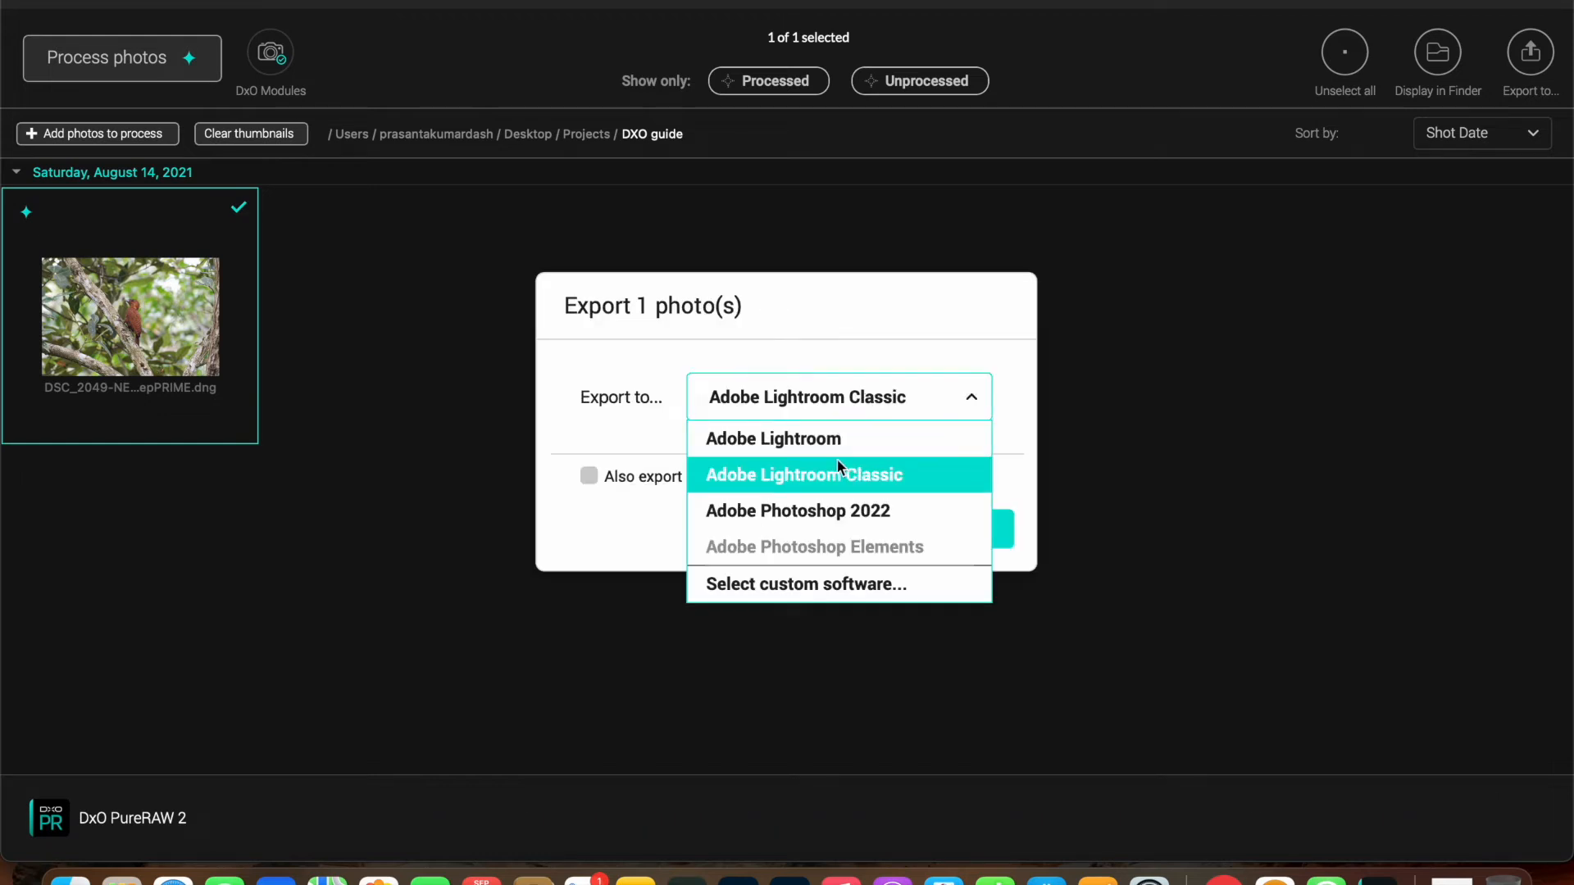
click(868, 478)
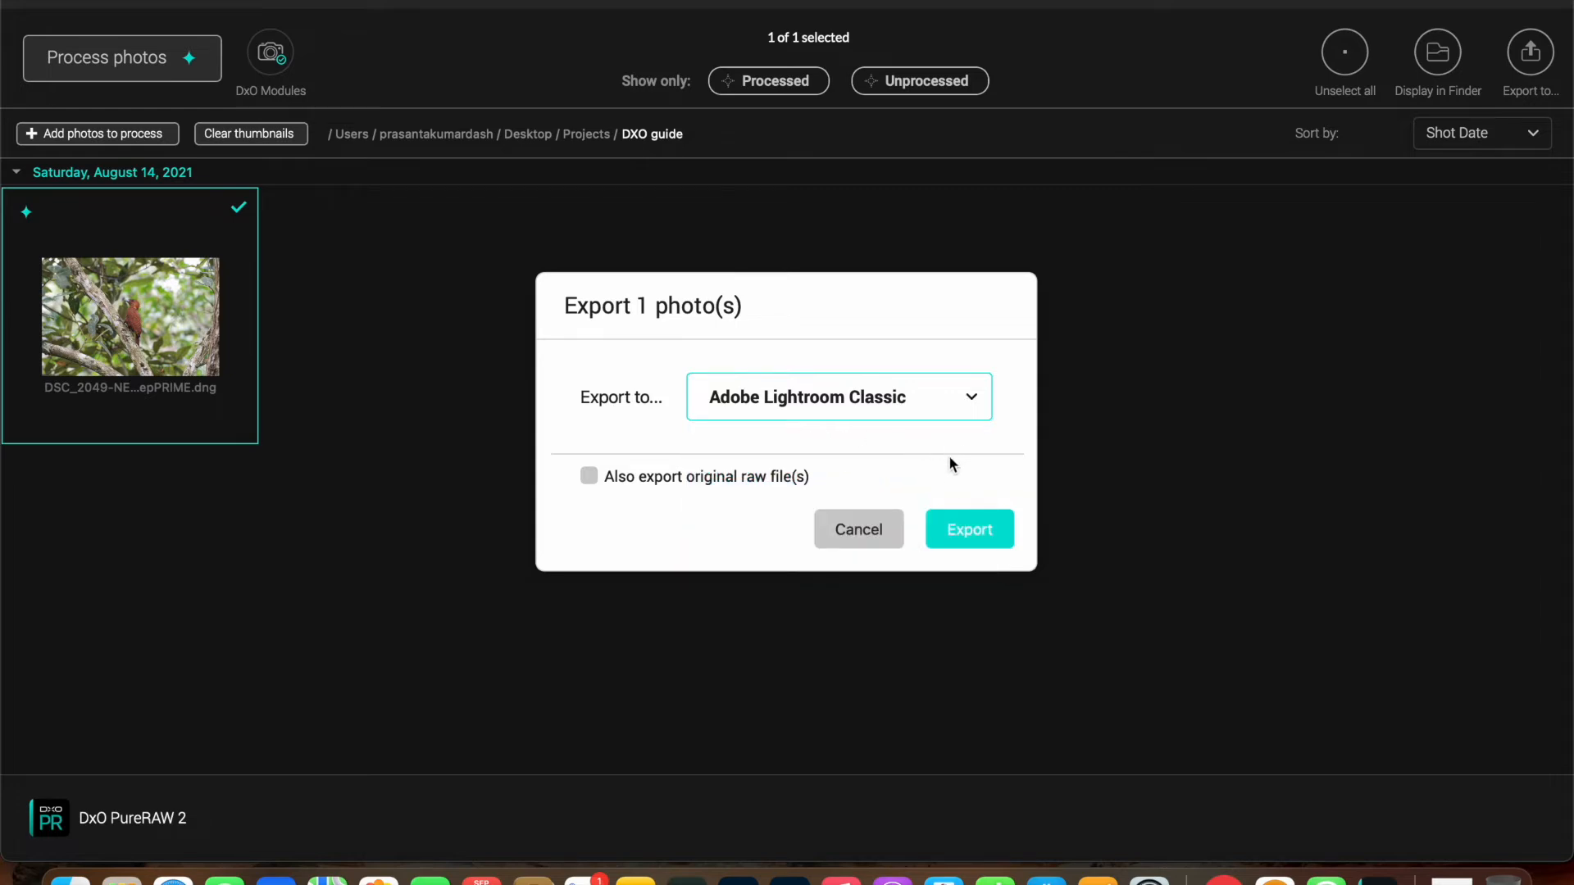
click(951, 535)
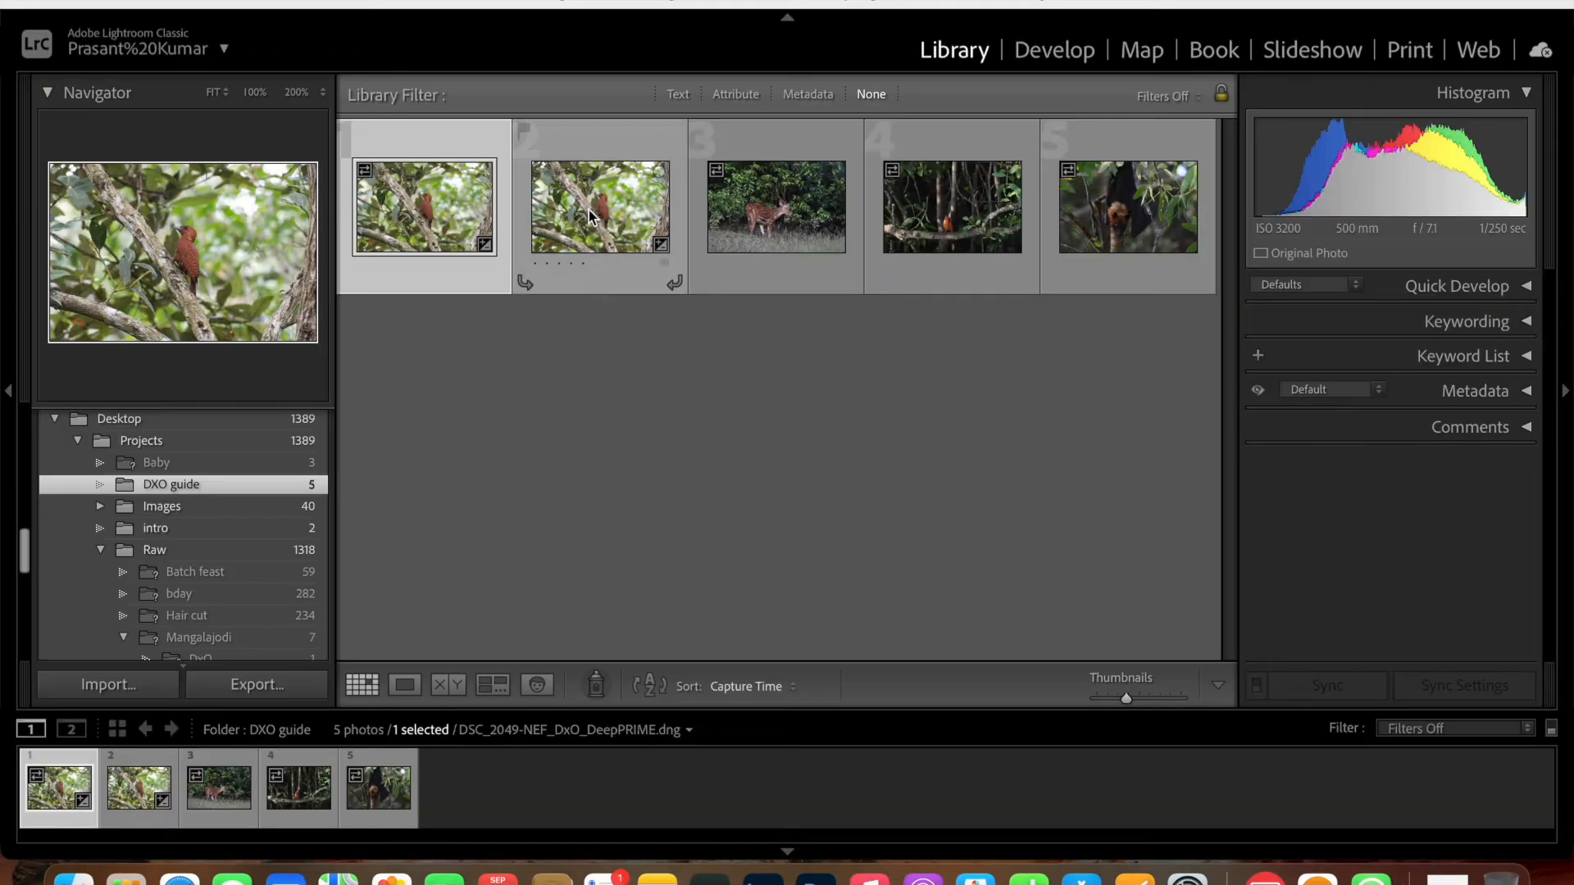
Compare the DeepPRIME DNG with the original DSC_2049.NEF side by side at 200%, examining noise and detail on the woodpecker's head and neck.
shift+click(588, 216)
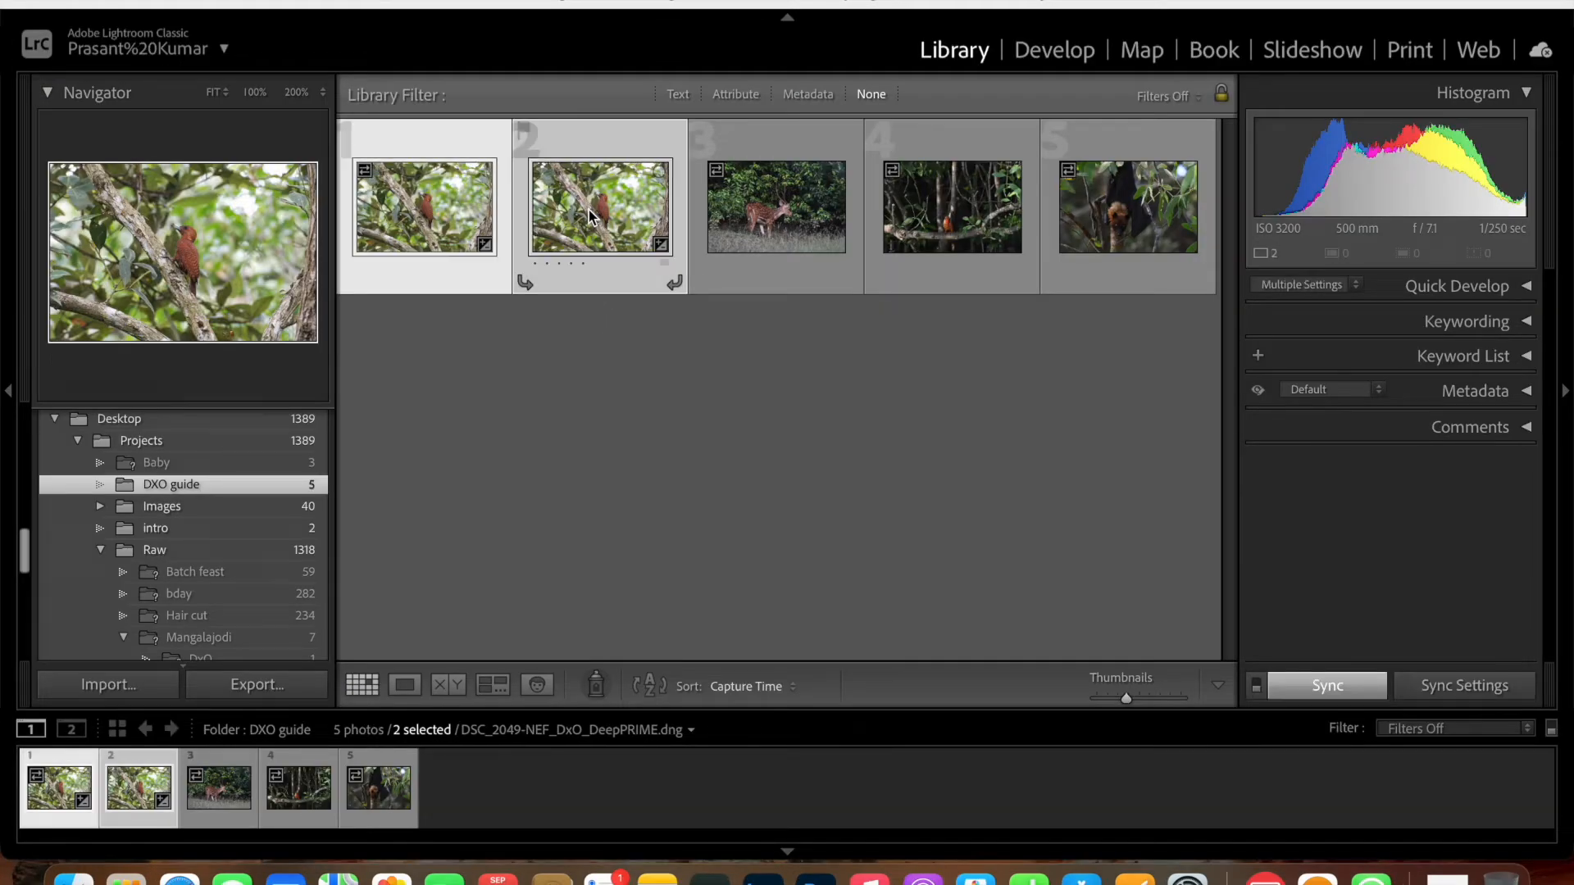
key(c)
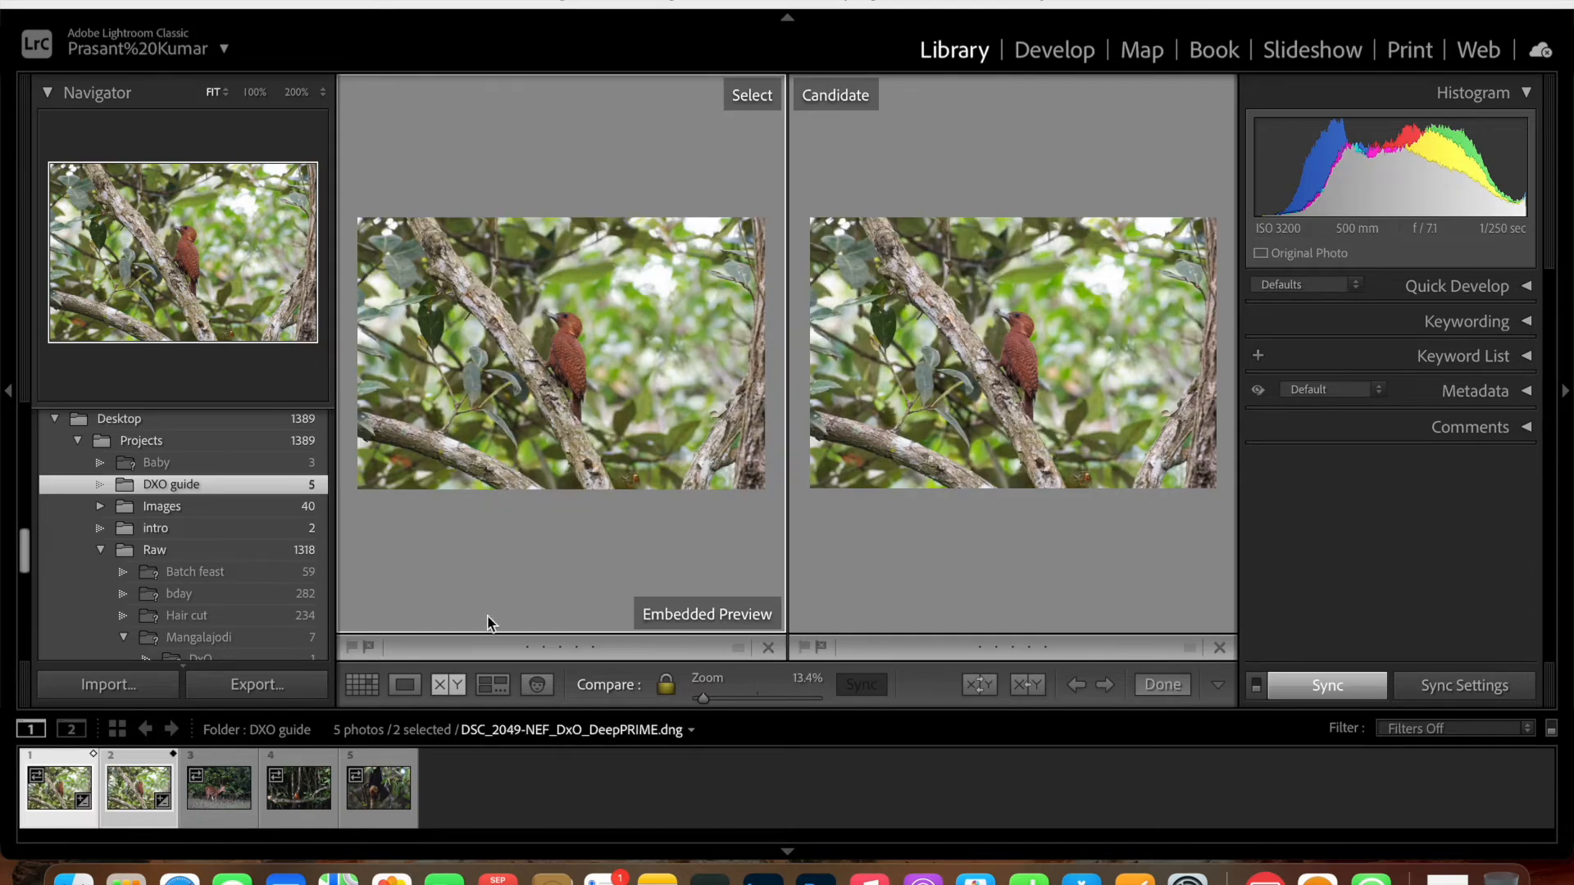
click(604, 386)
click(603, 386)
click(1006, 368)
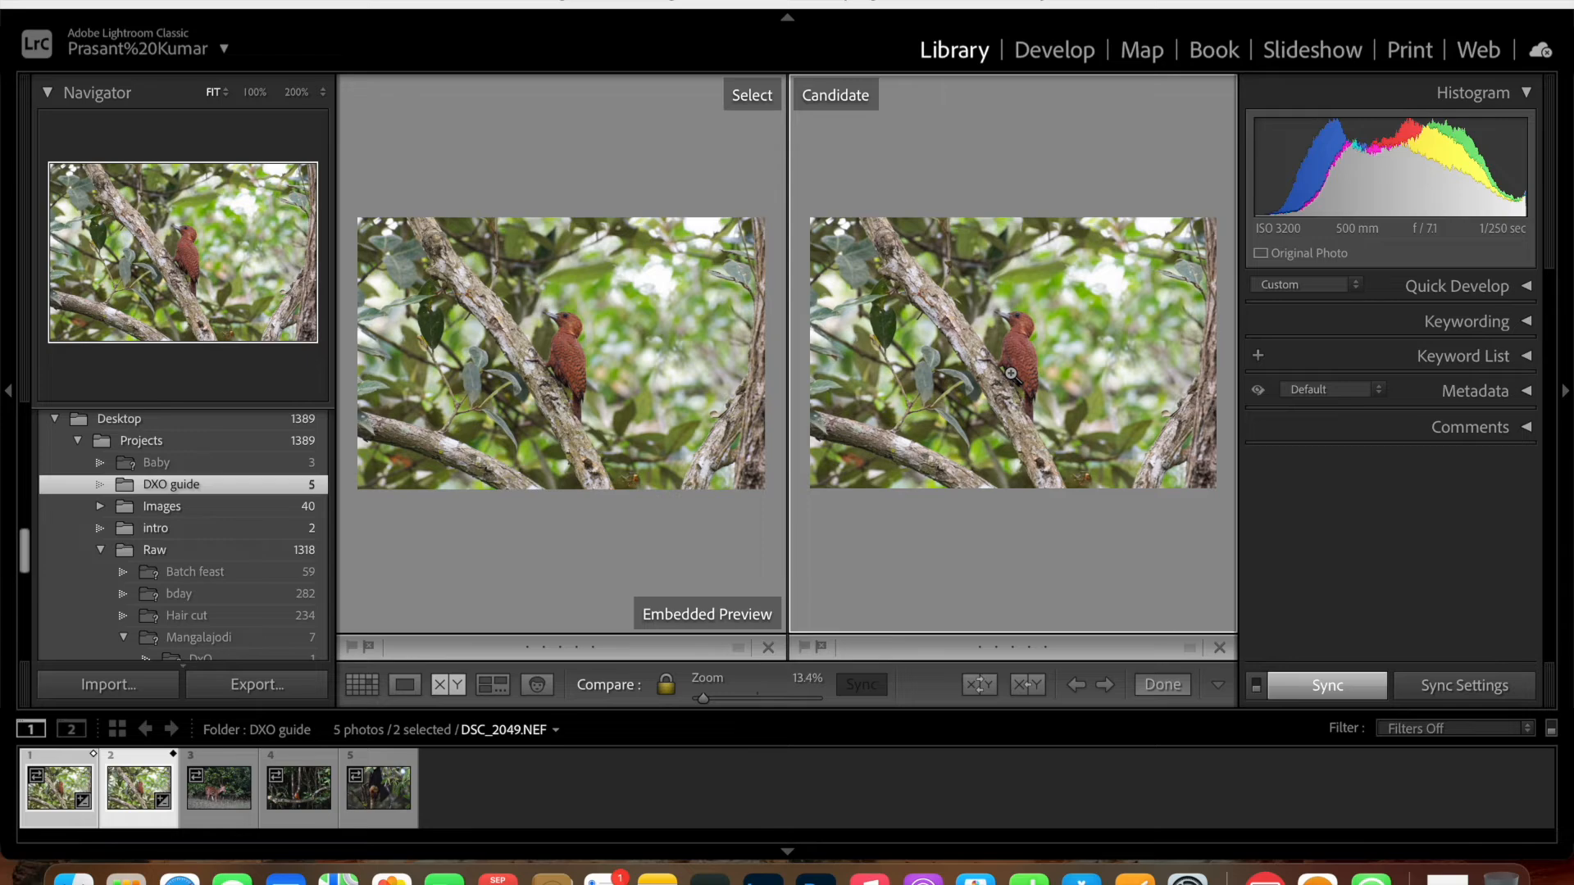
click(1011, 375)
drag(973, 253, 1075, 580)
drag(967, 270, 949, 579)
drag(927, 380, 877, 457)
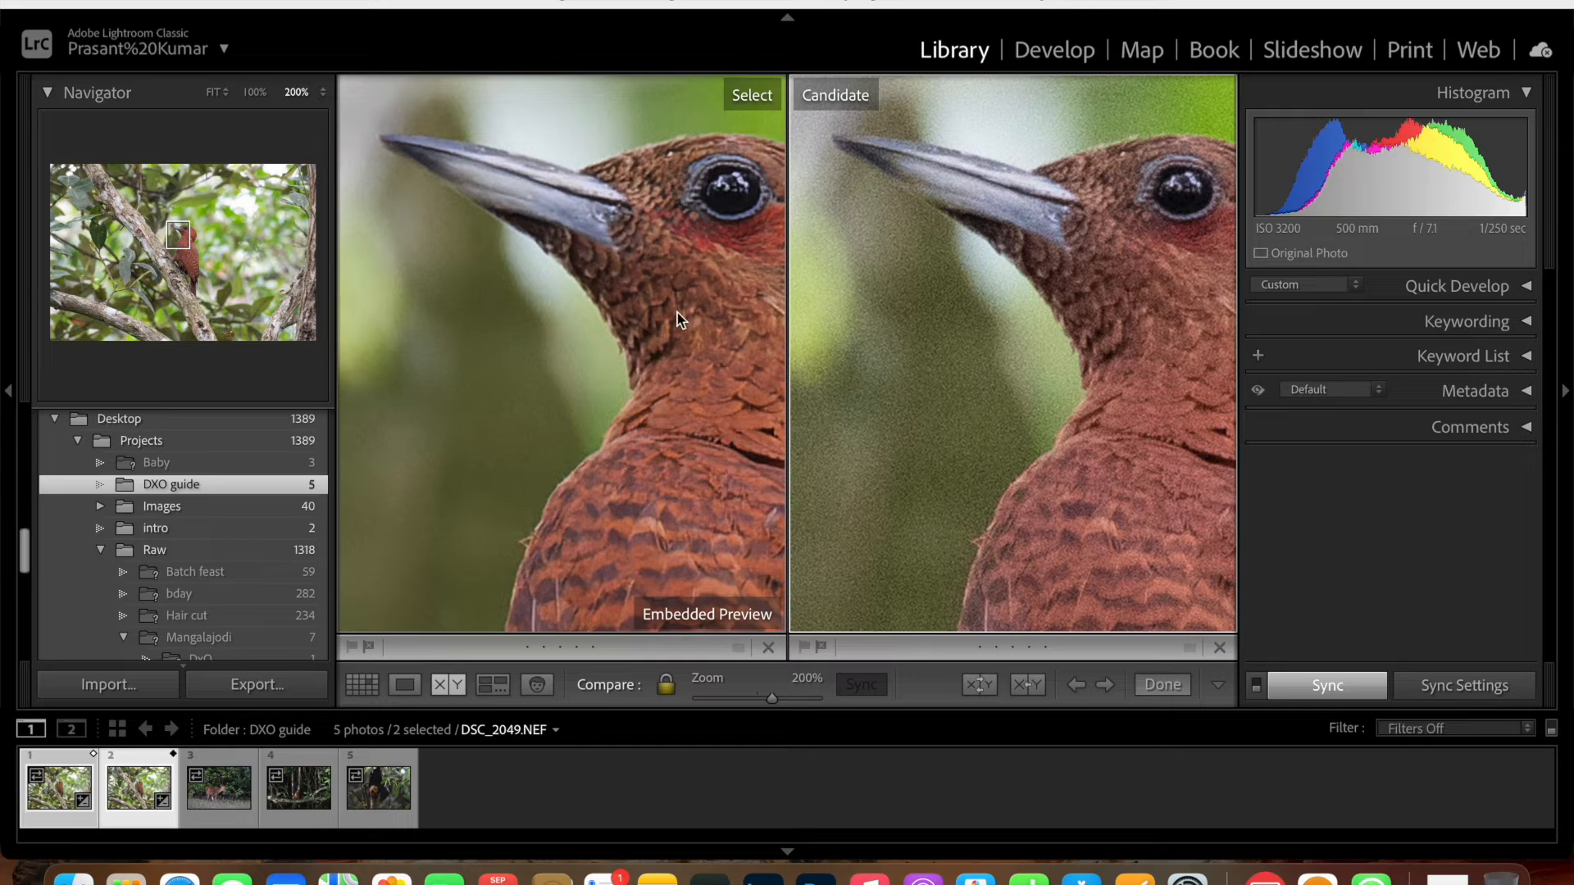
drag(679, 298, 625, 298)
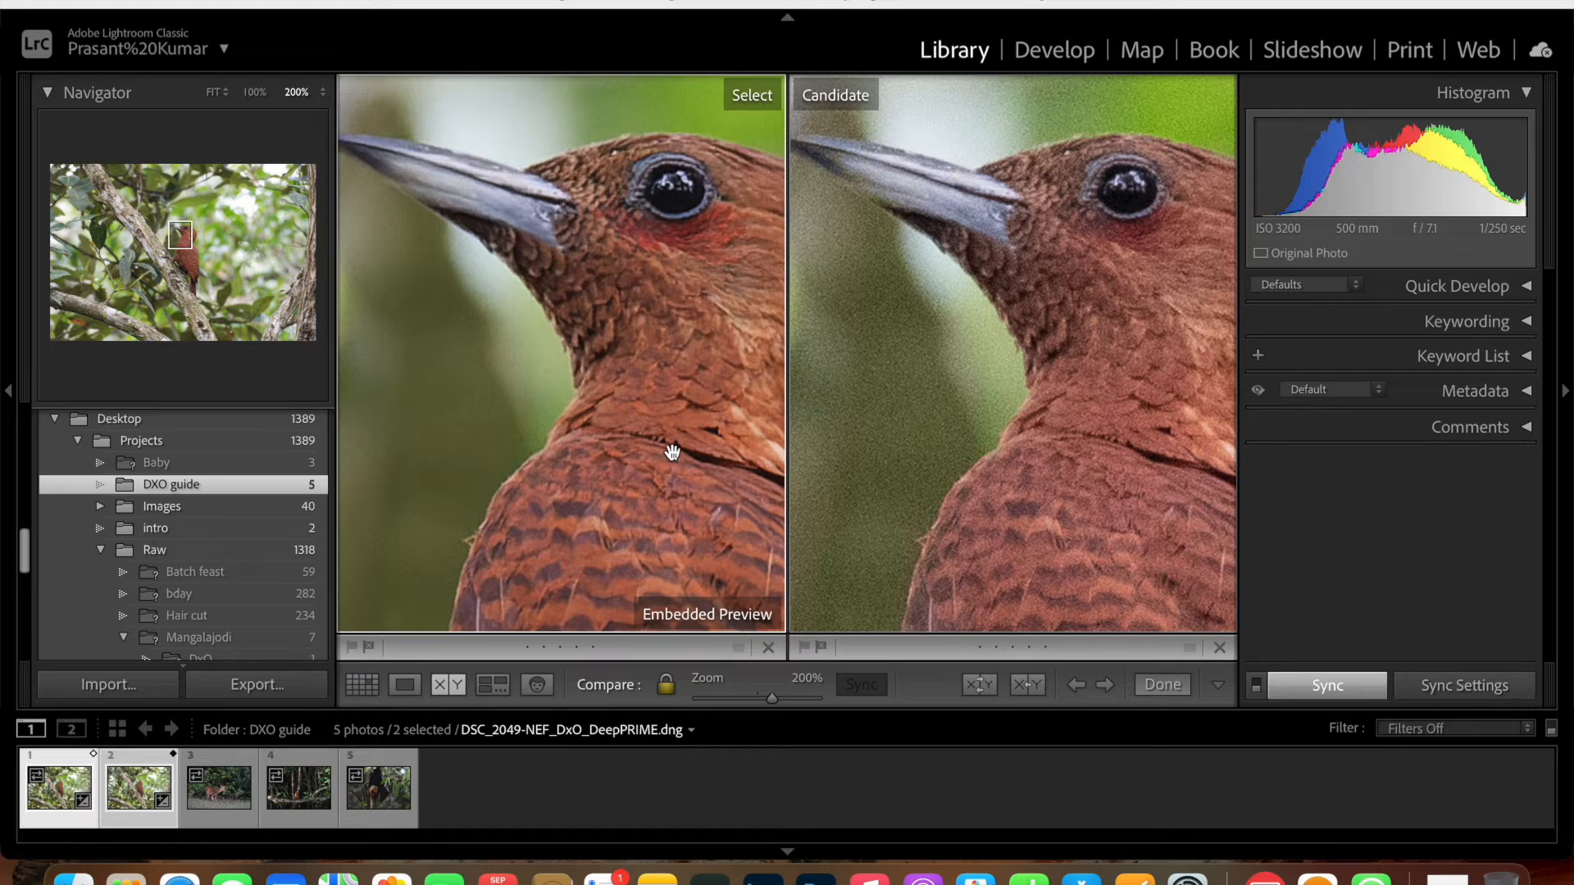
Compare the DeepPRIME DNG with the original at 200% across the woodpecker's feathers, claws, neck and the surrounding tree bark.
drag(689, 401, 670, 205)
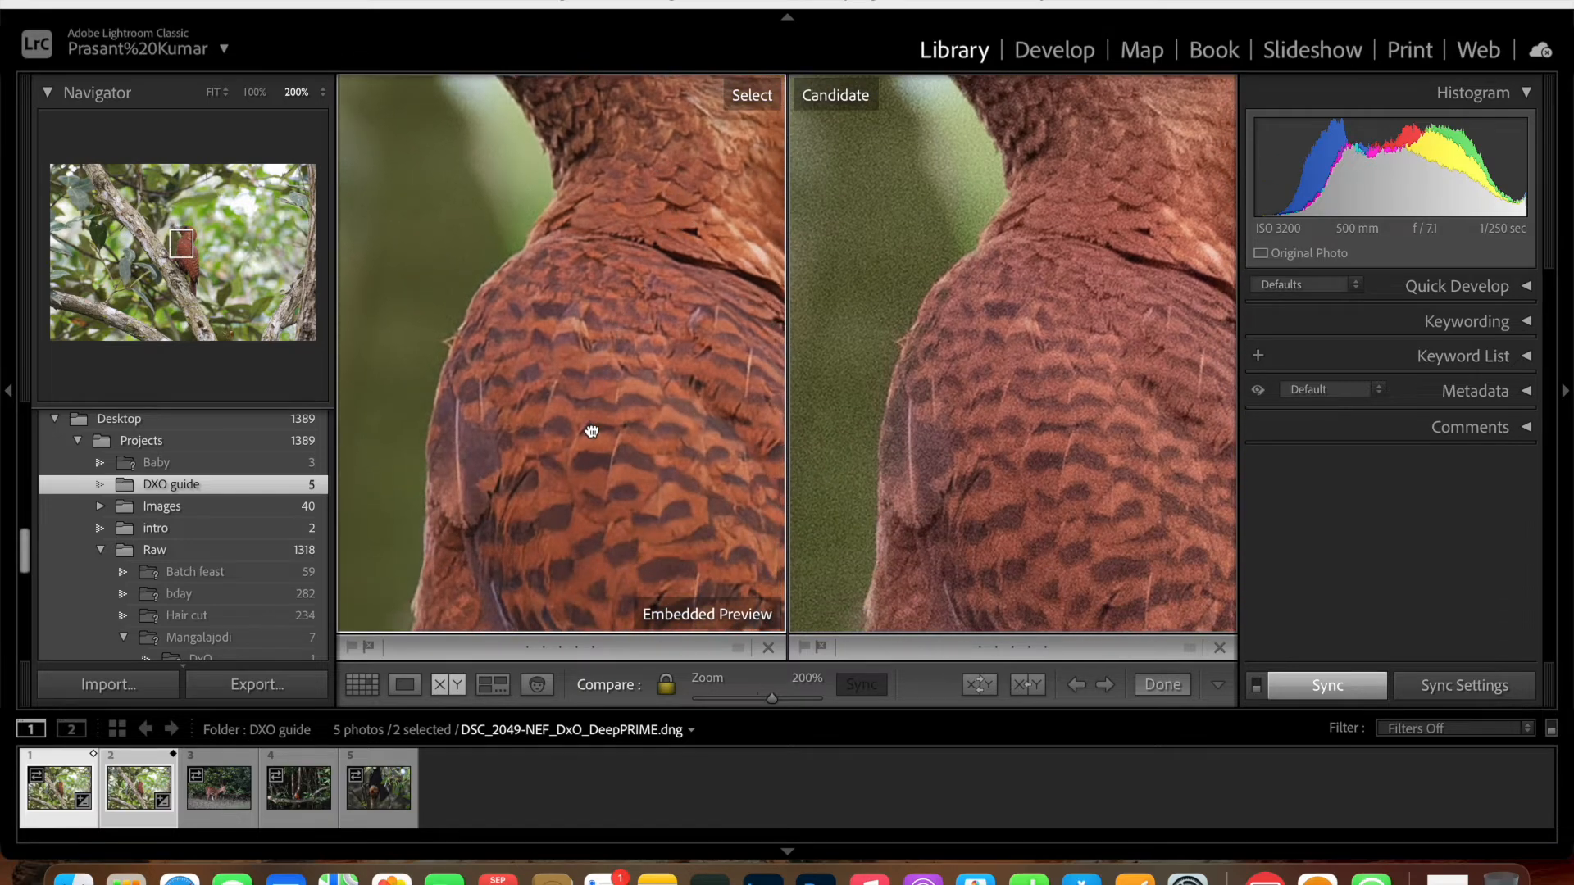
drag(592, 432, 589, 286)
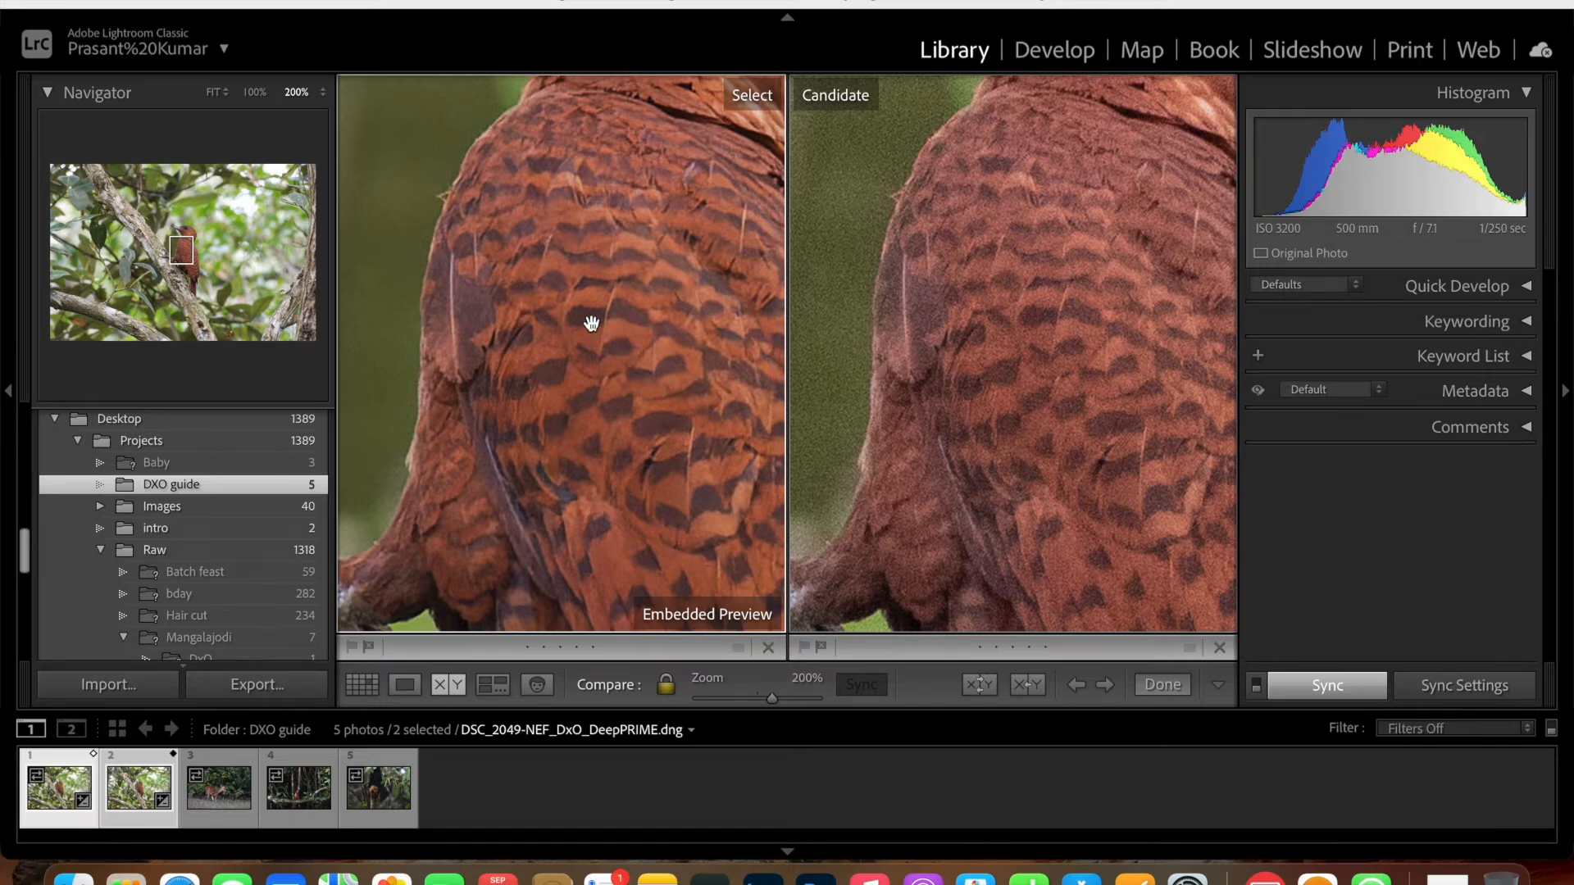
drag(573, 327, 692, 274)
drag(566, 364, 752, 341)
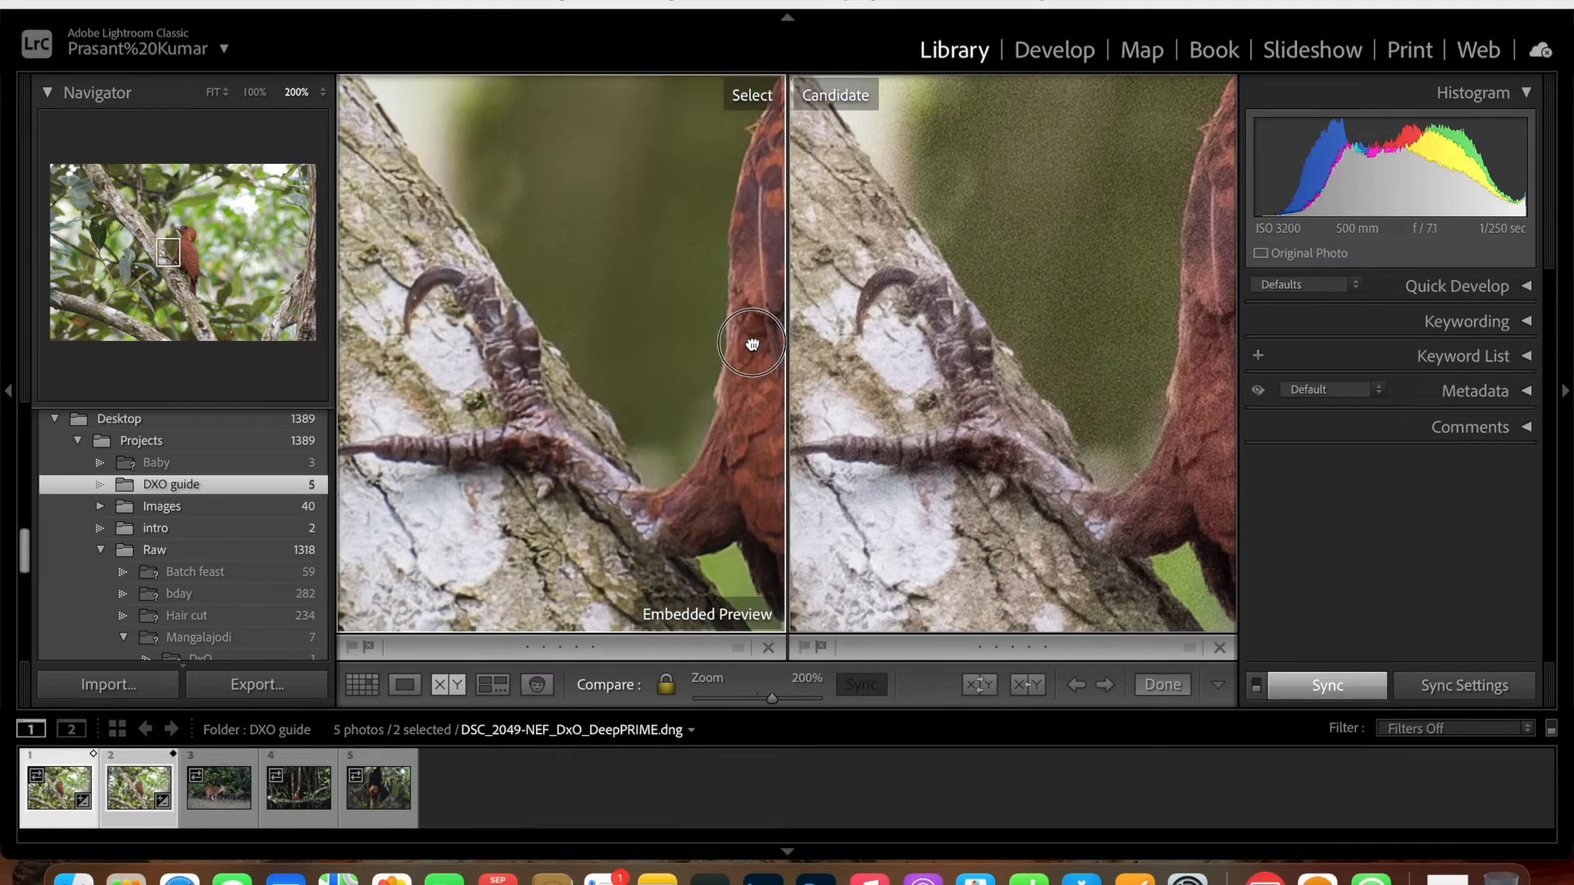
drag(475, 308, 734, 561)
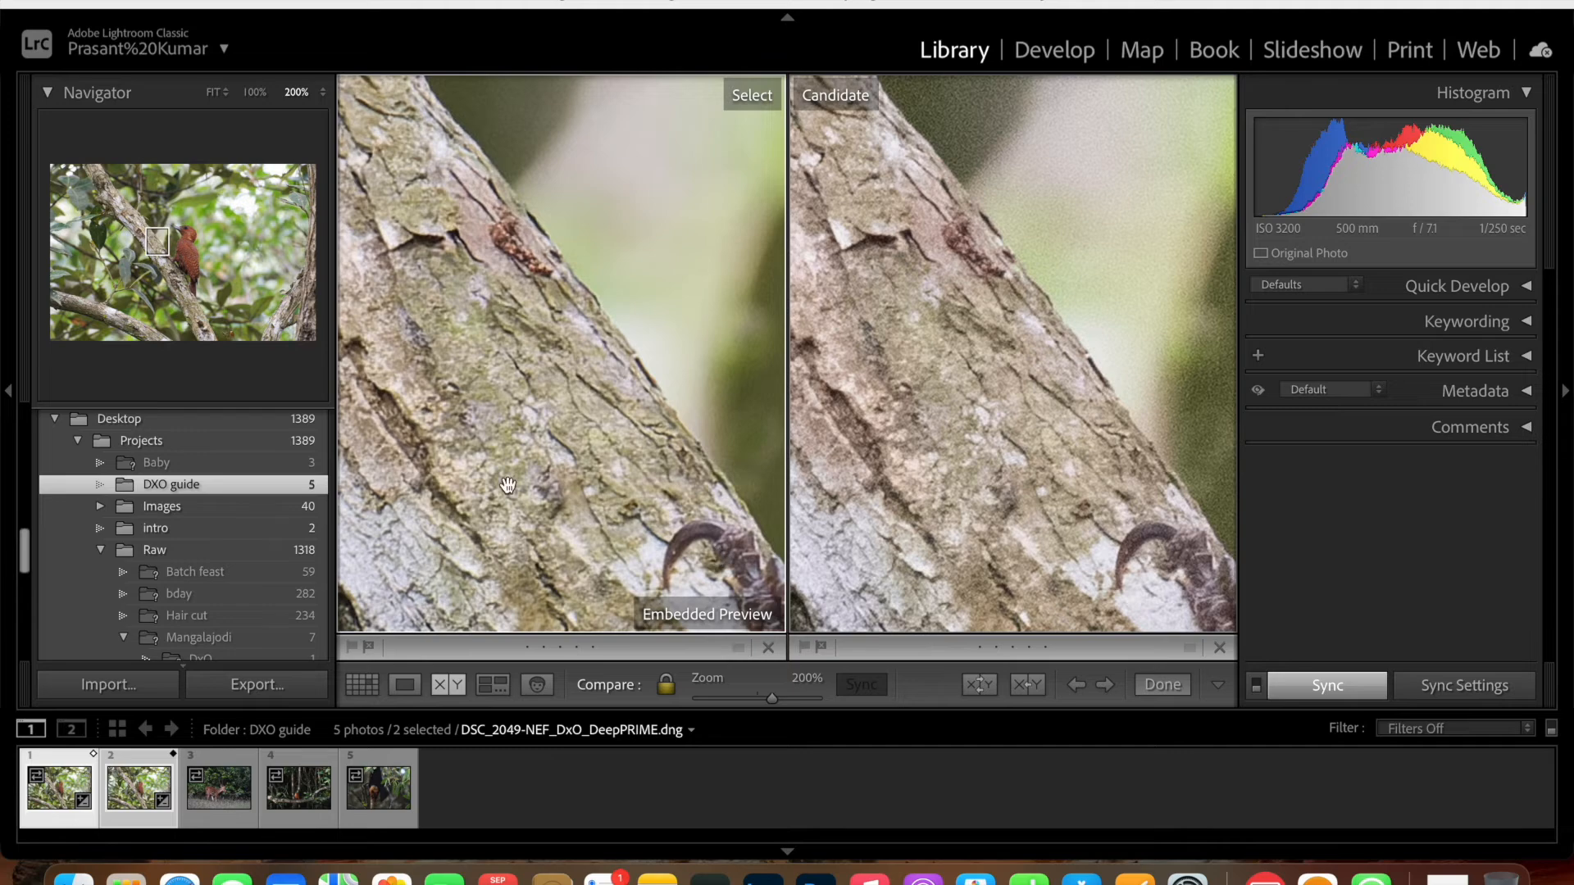
drag(580, 465, 572, 496)
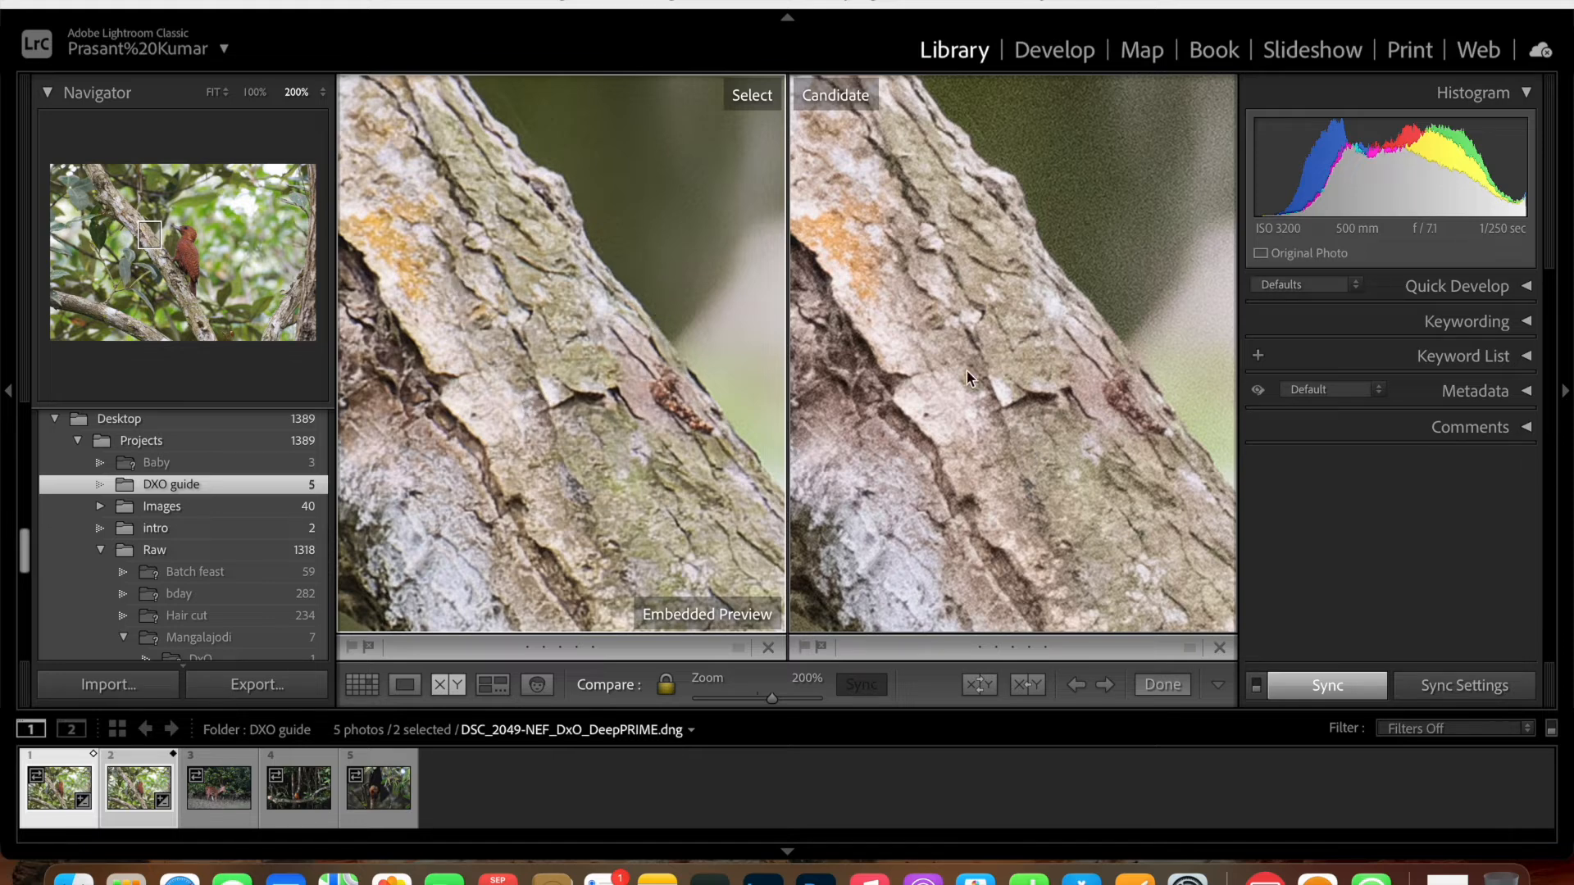
click(670, 409)
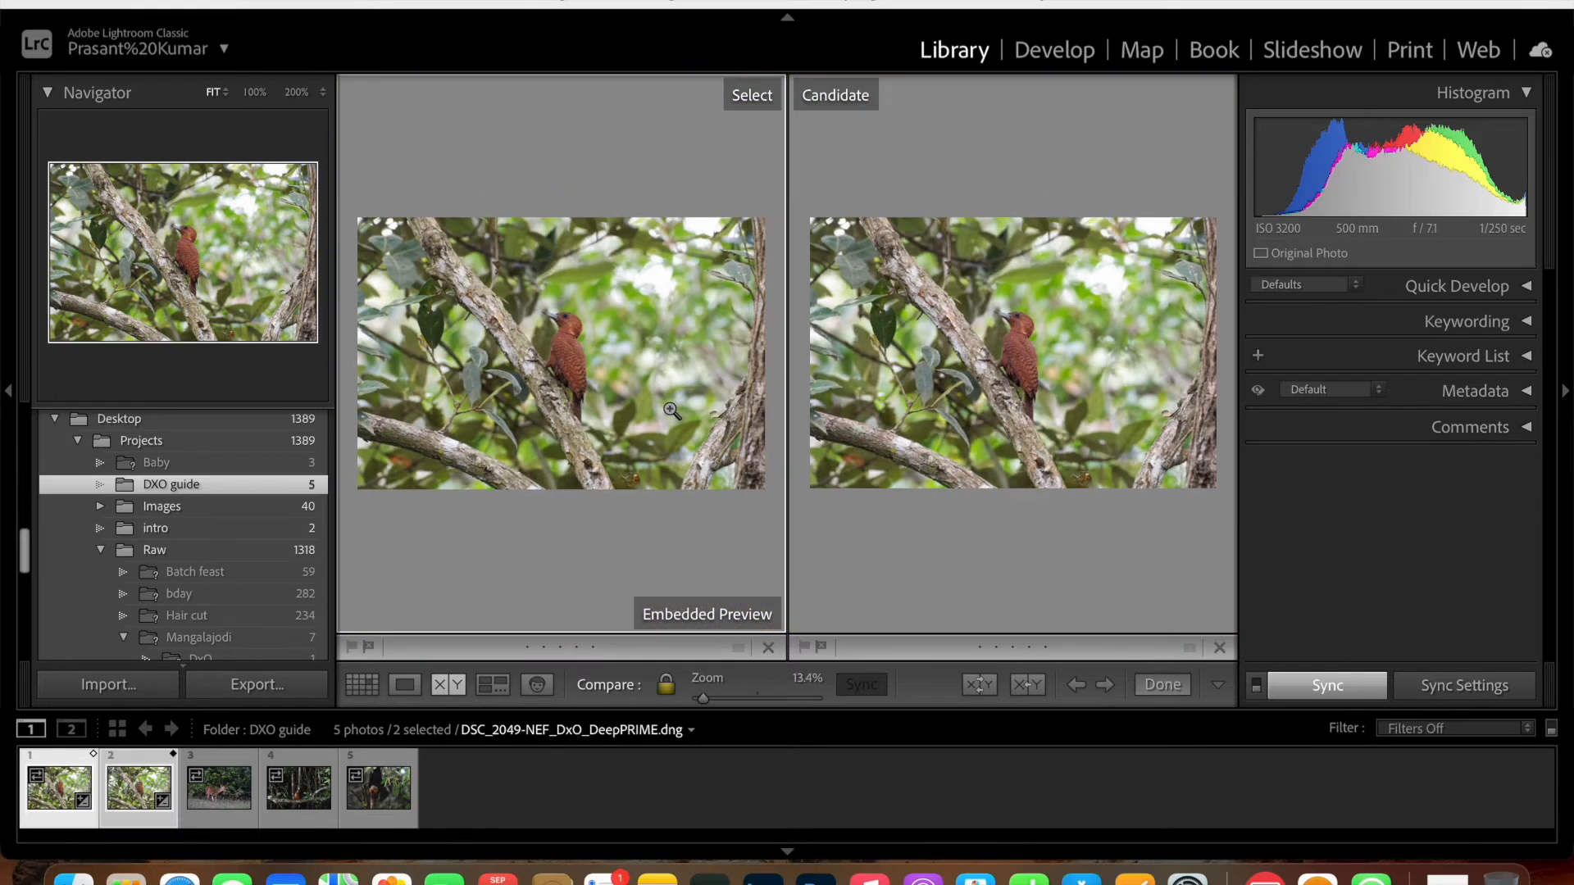
click(582, 353)
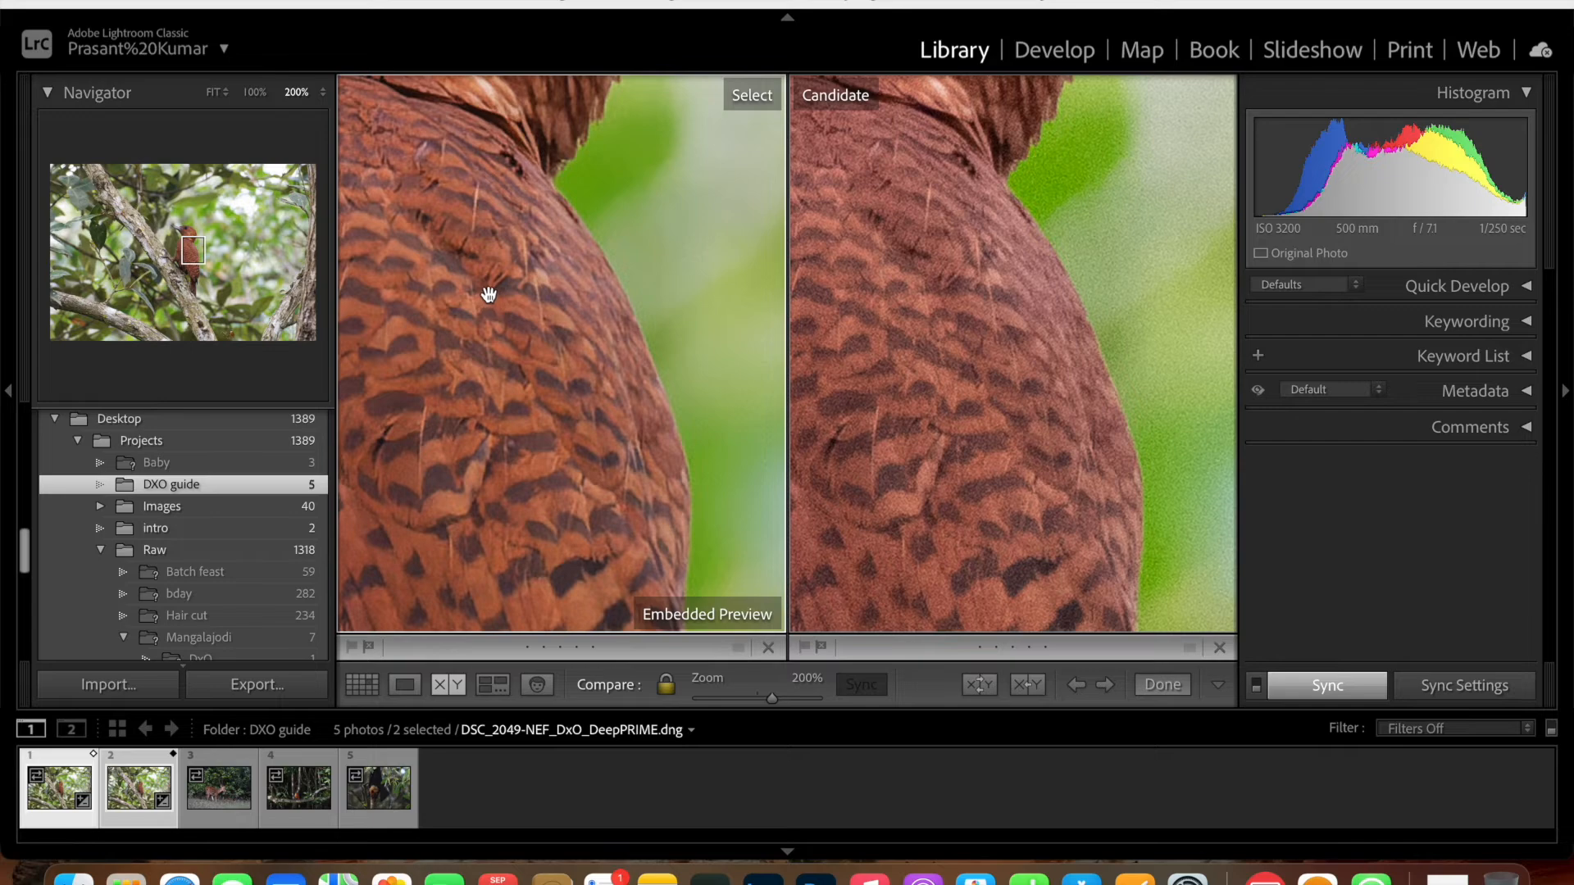
drag(488, 296, 474, 509)
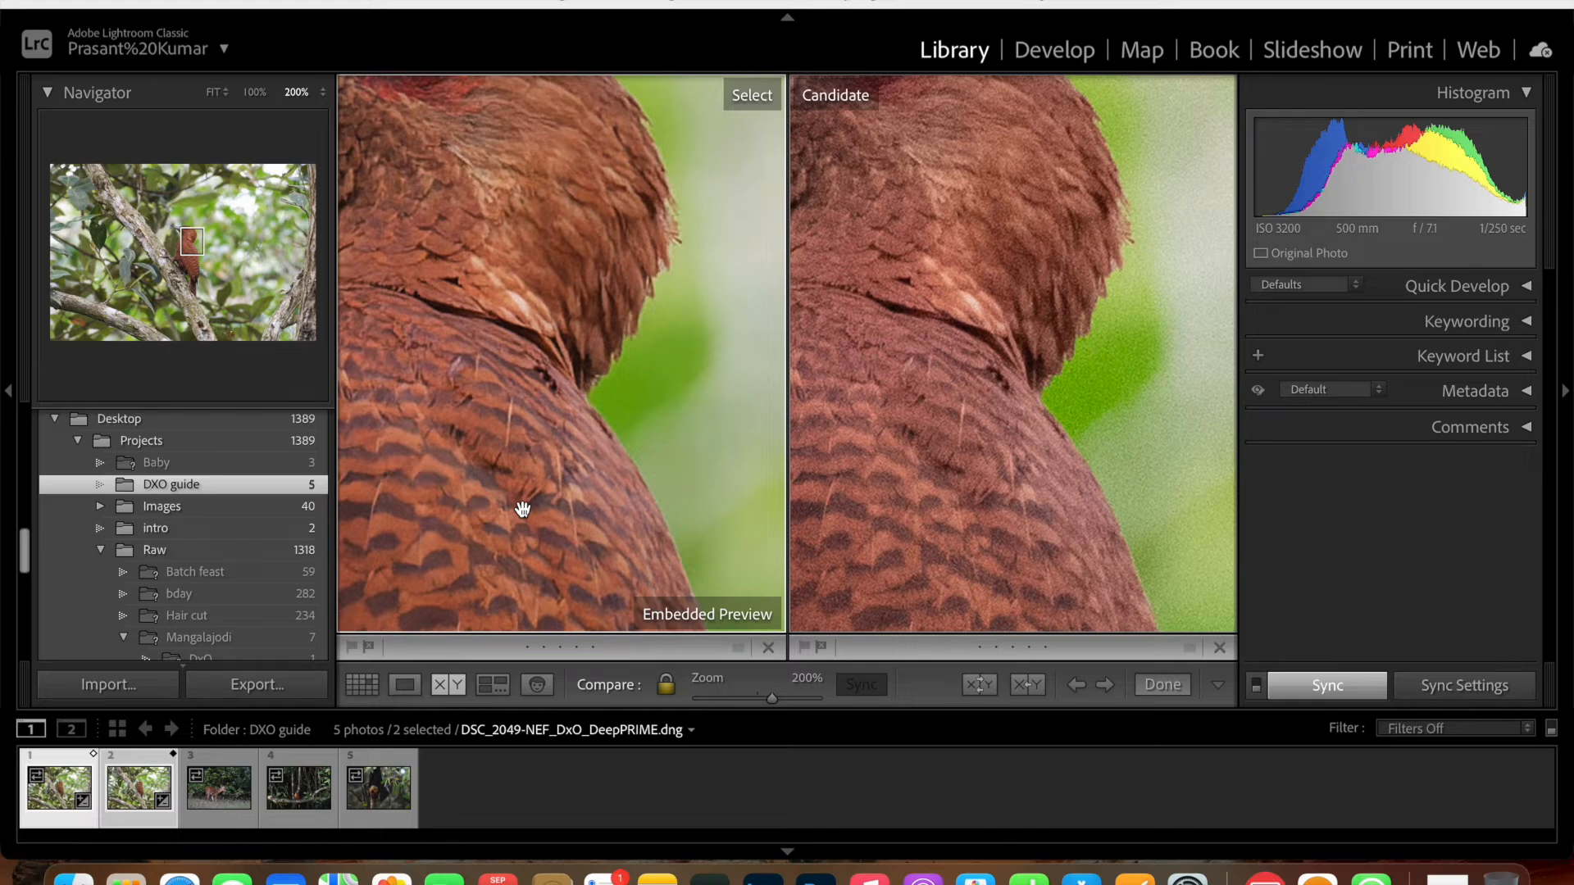
Open the woodpecker DNG for developing and examine its sharpening and noise reduction settings alongside the bird's head and the branch.
click(1052, 50)
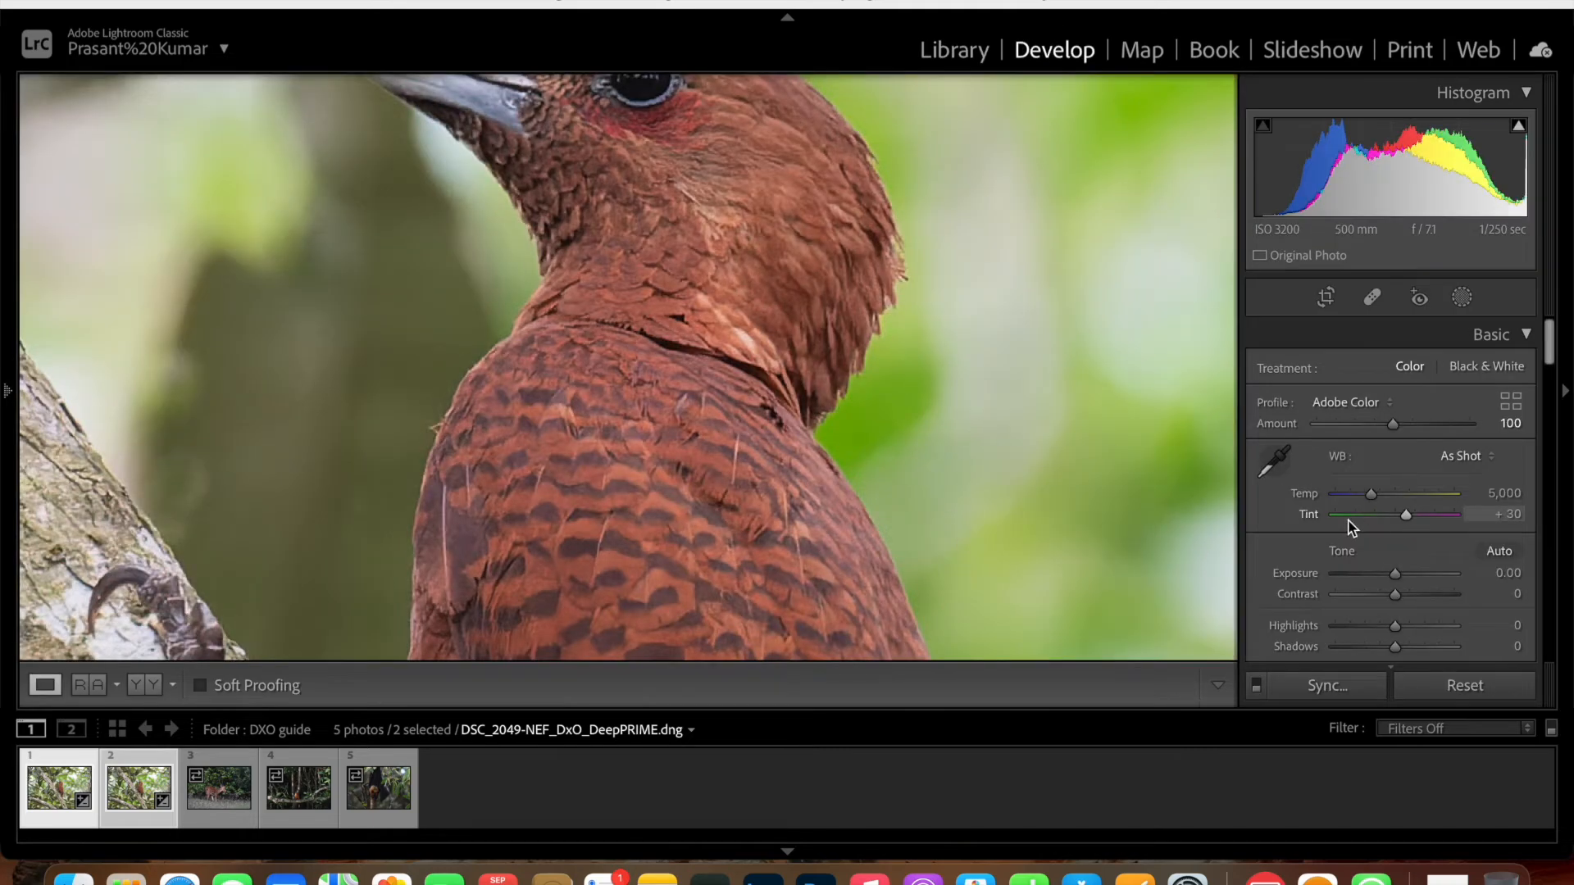
scroll(1361, 533, down, 5)
scroll(1360, 529, down, 10)
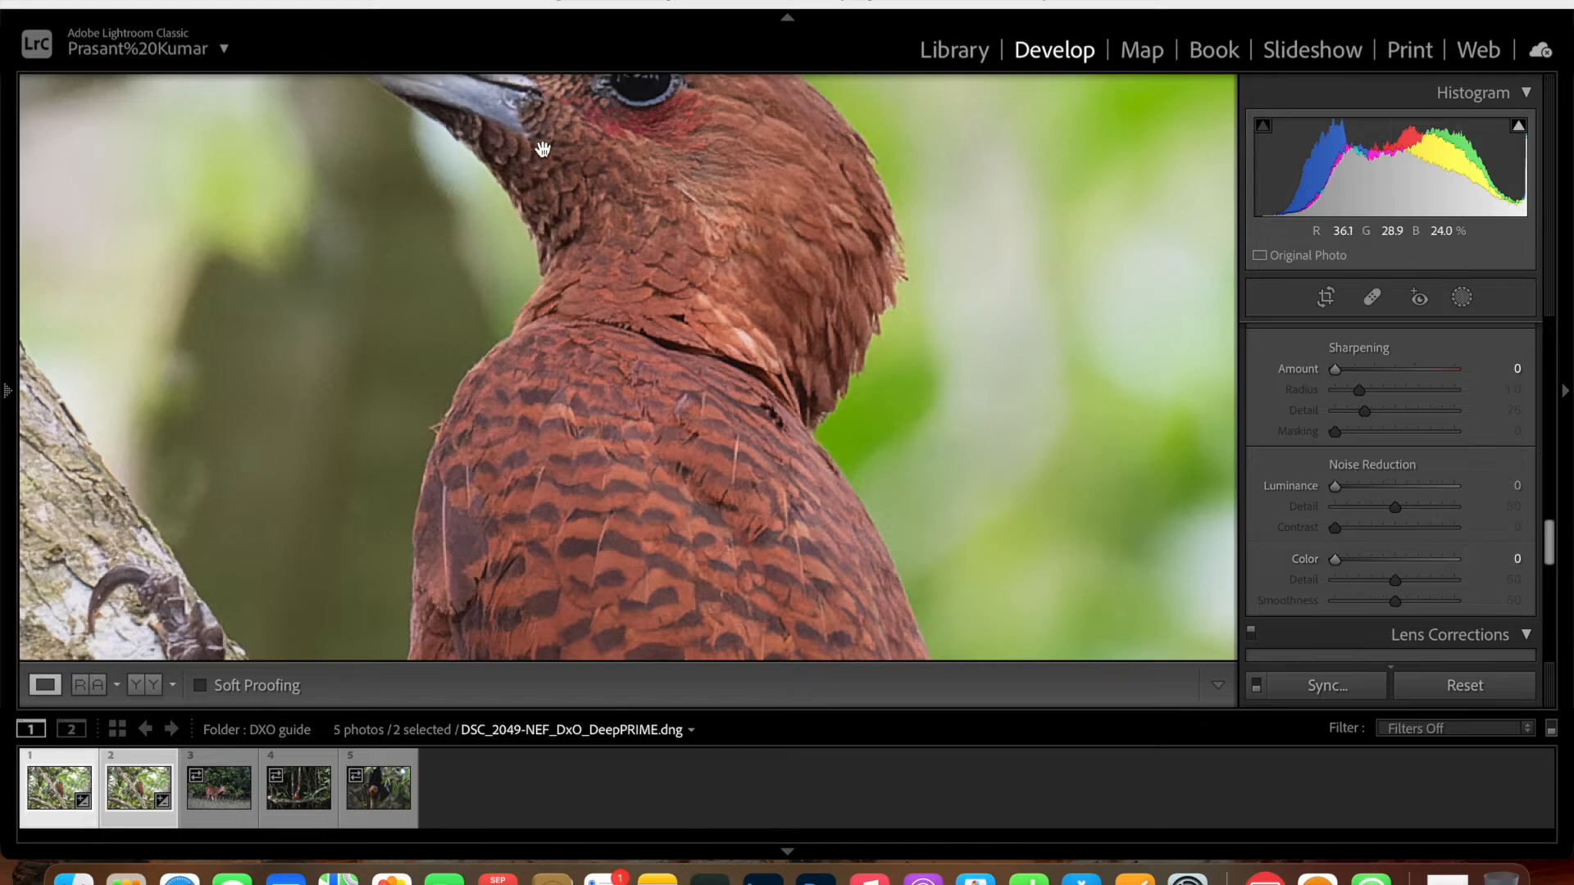
drag(615, 273, 775, 365)
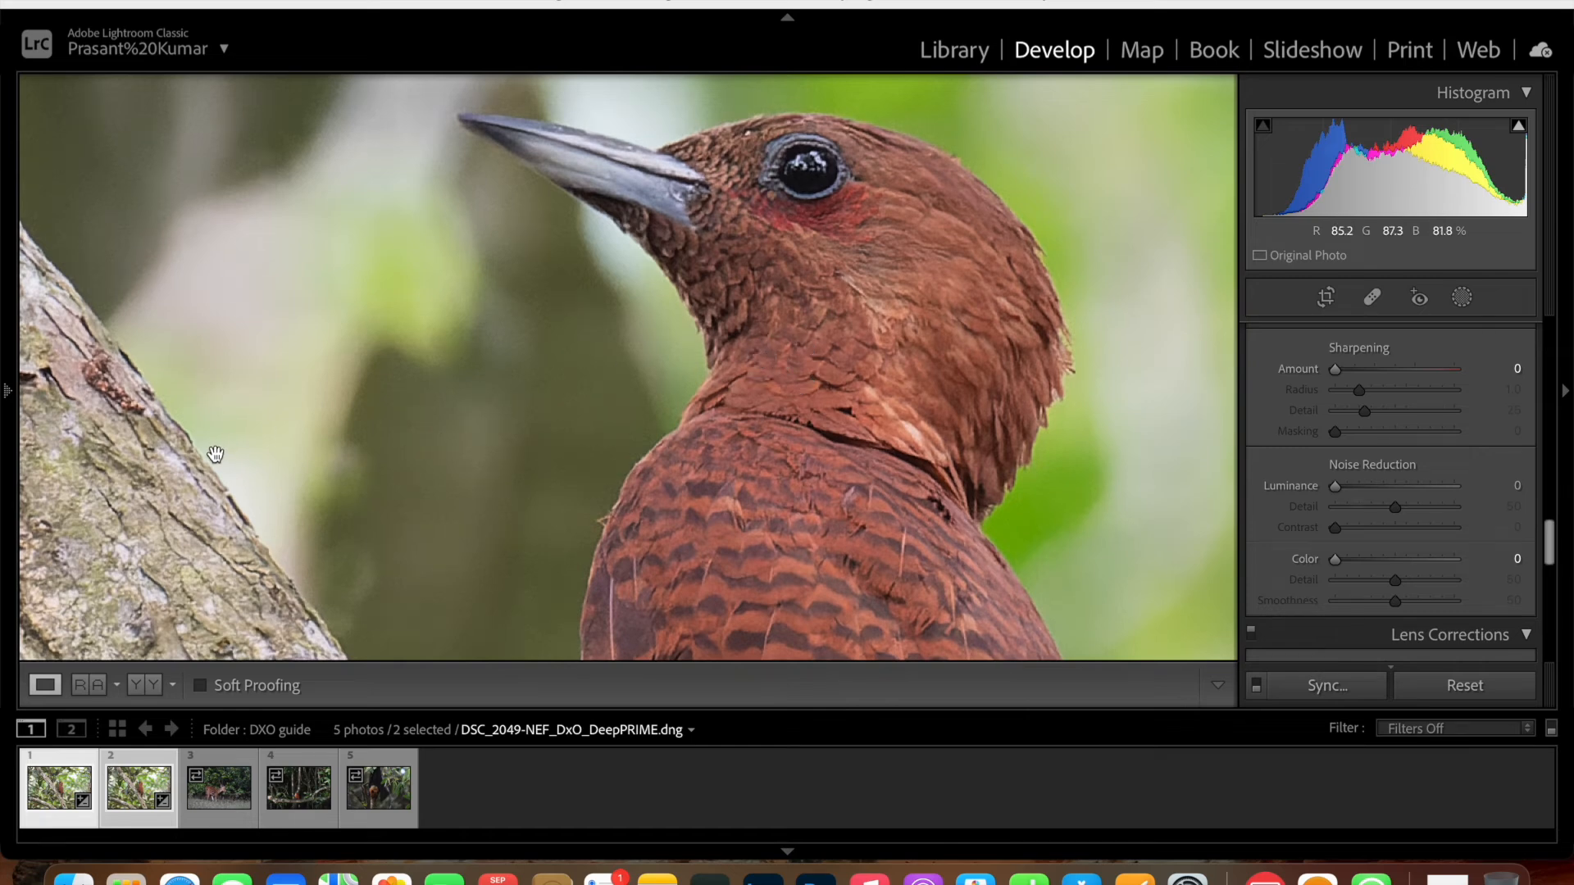
drag(156, 470, 214, 469)
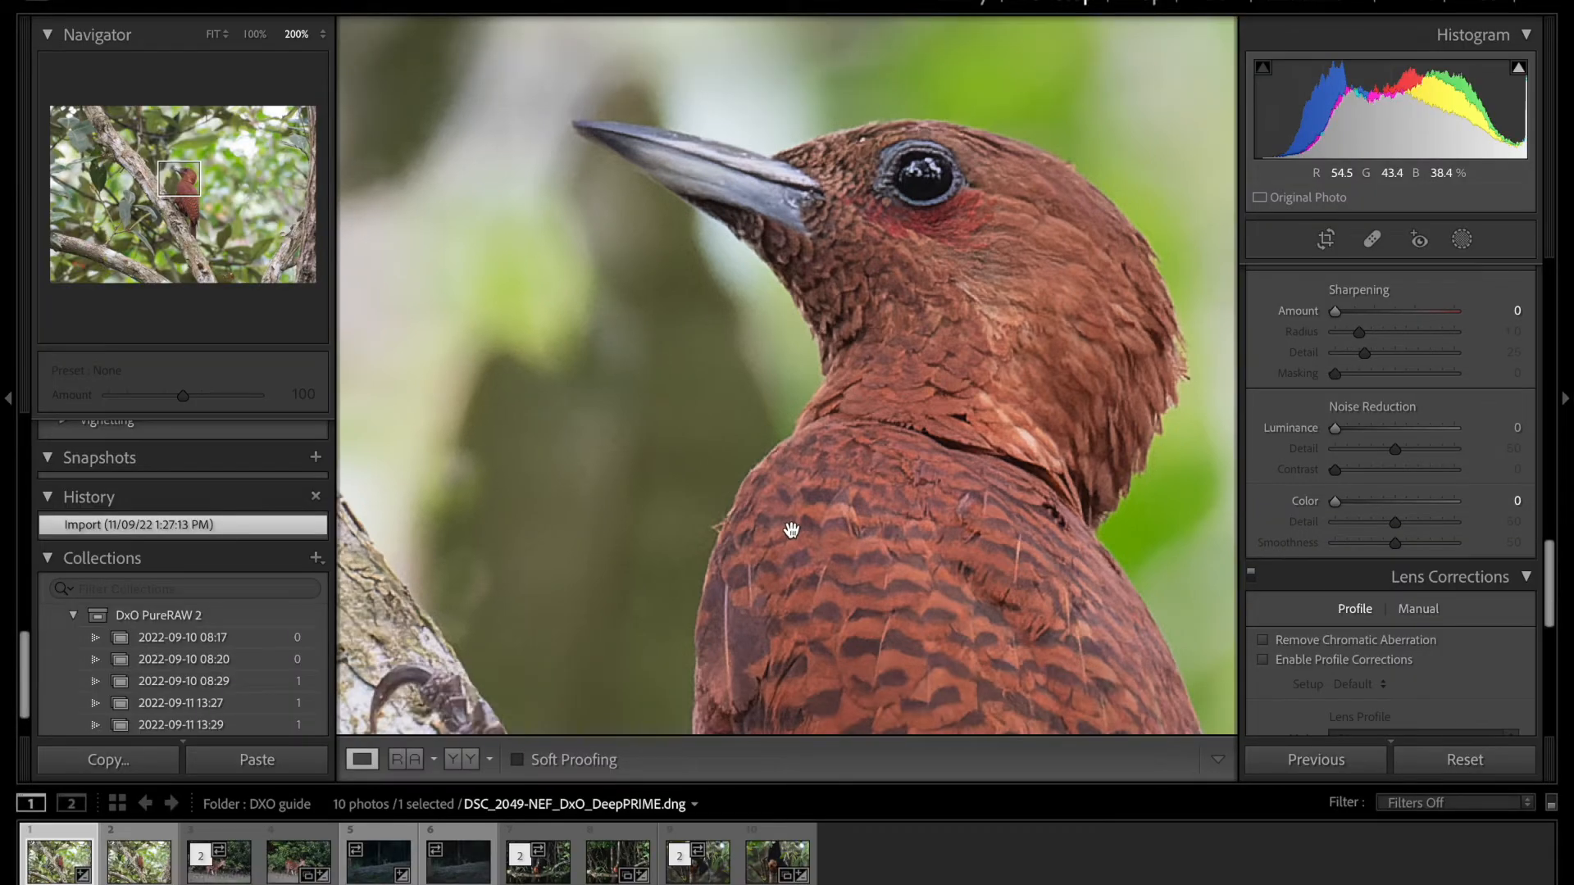
Inspect the original DSC_2464.NEF deer photo at 200%, examining noise on the head, neck and nearby leaves.
click(220, 871)
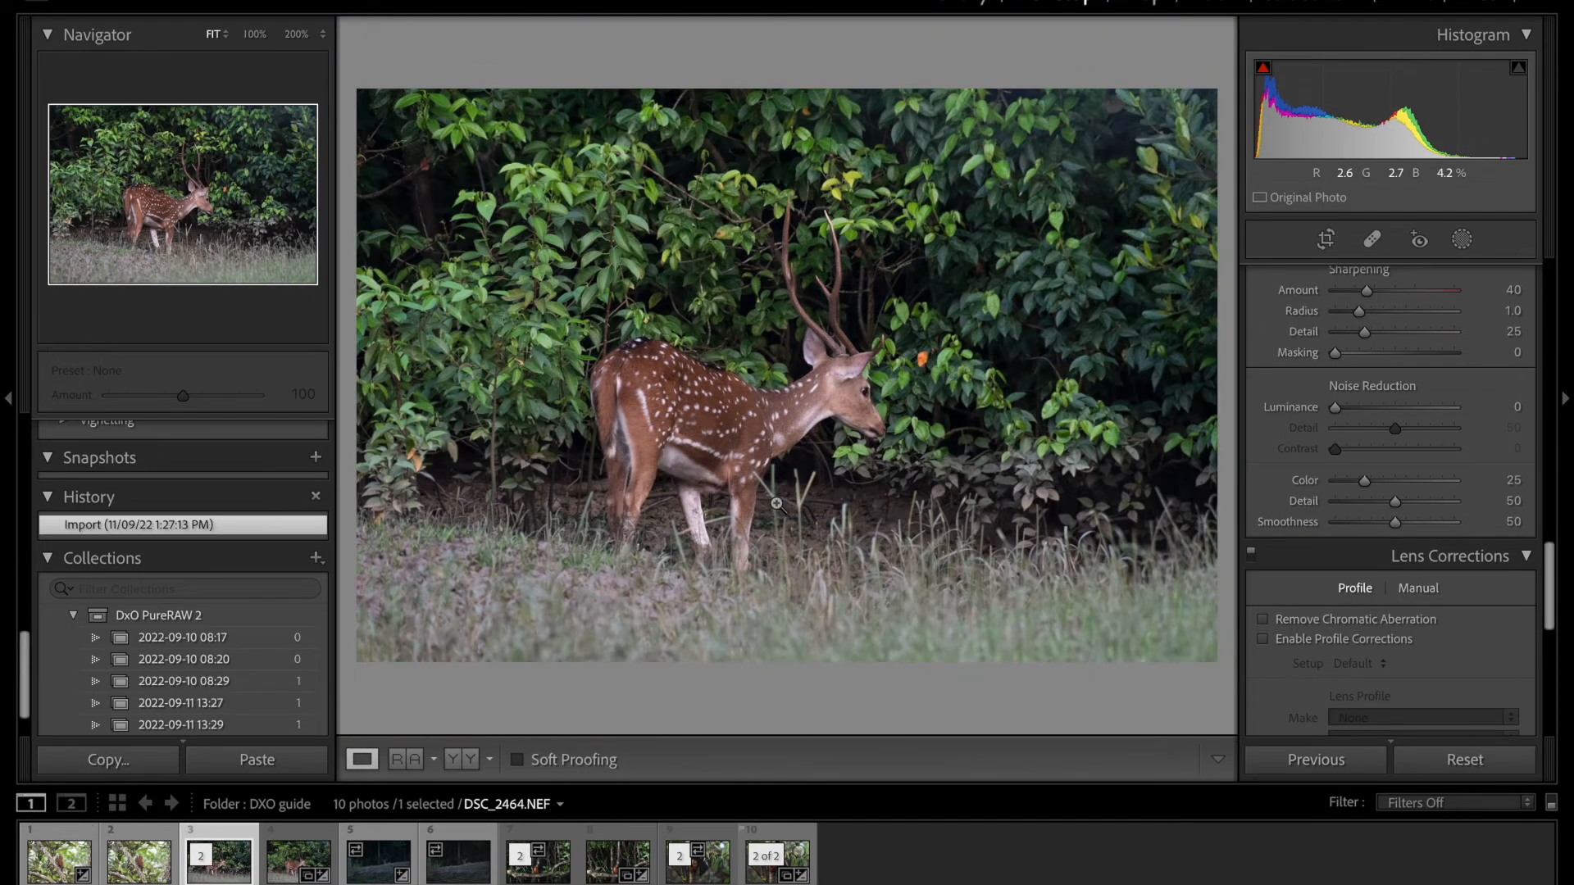
click(776, 508)
click(871, 387)
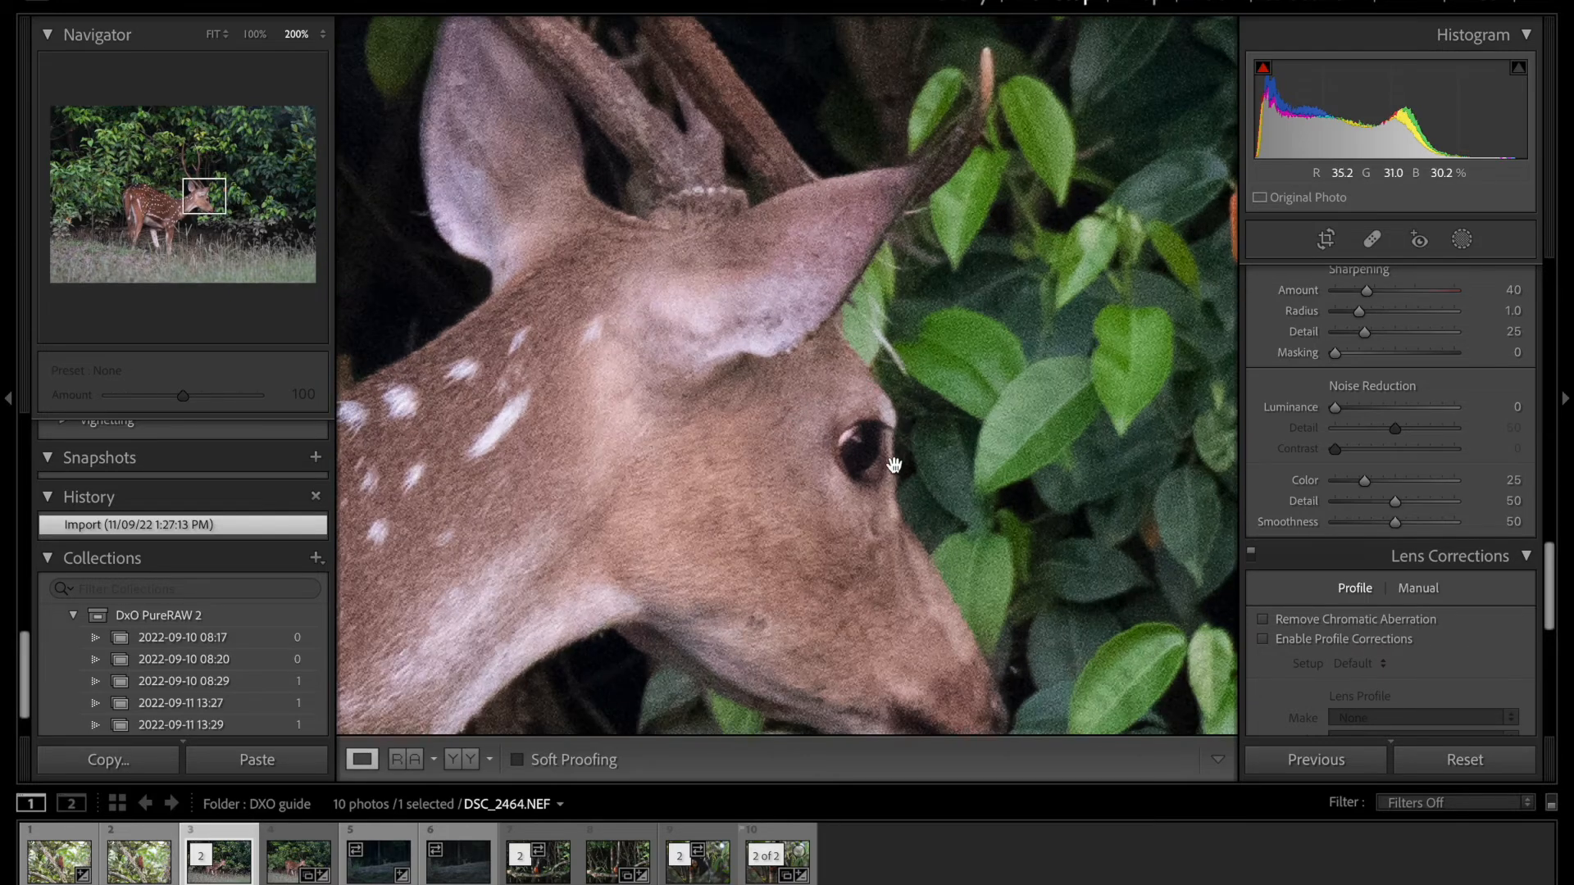
drag(883, 477, 780, 326)
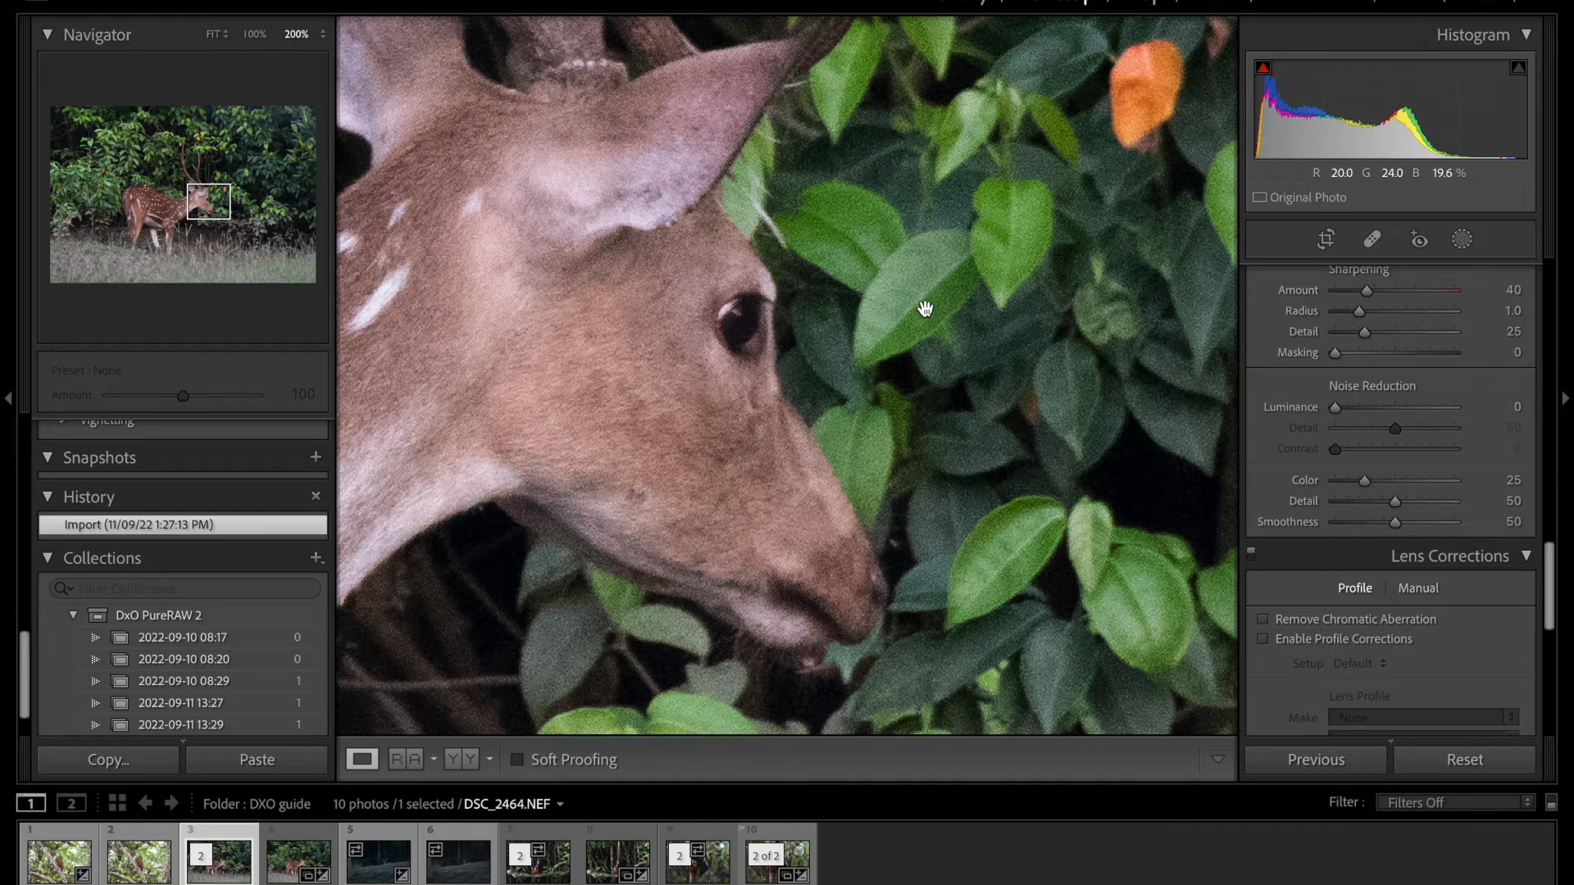
drag(635, 313, 804, 341)
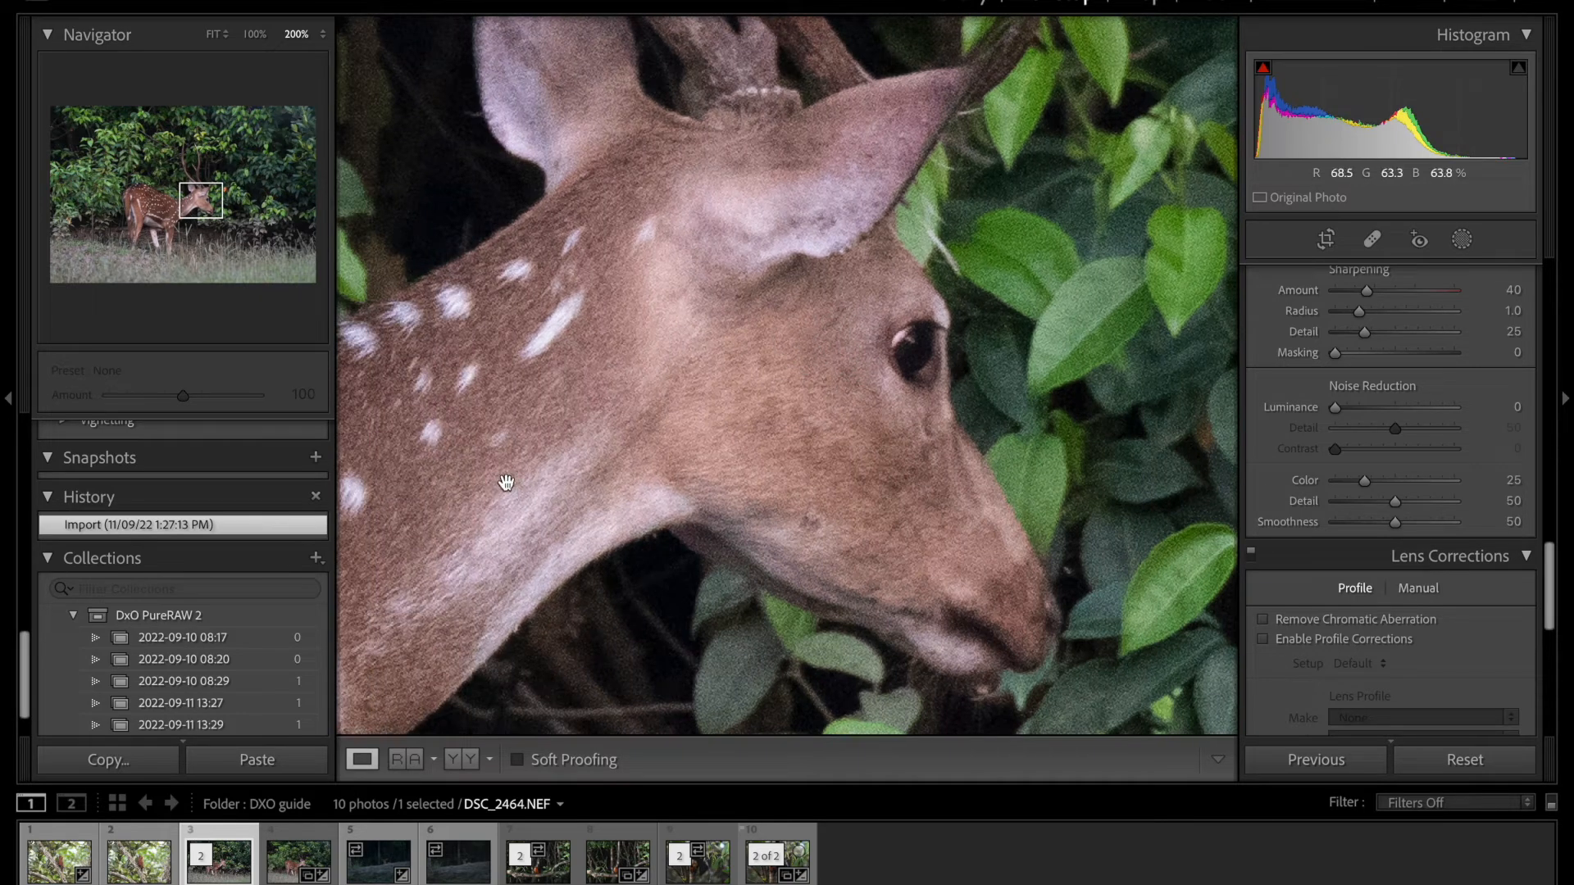
click(778, 378)
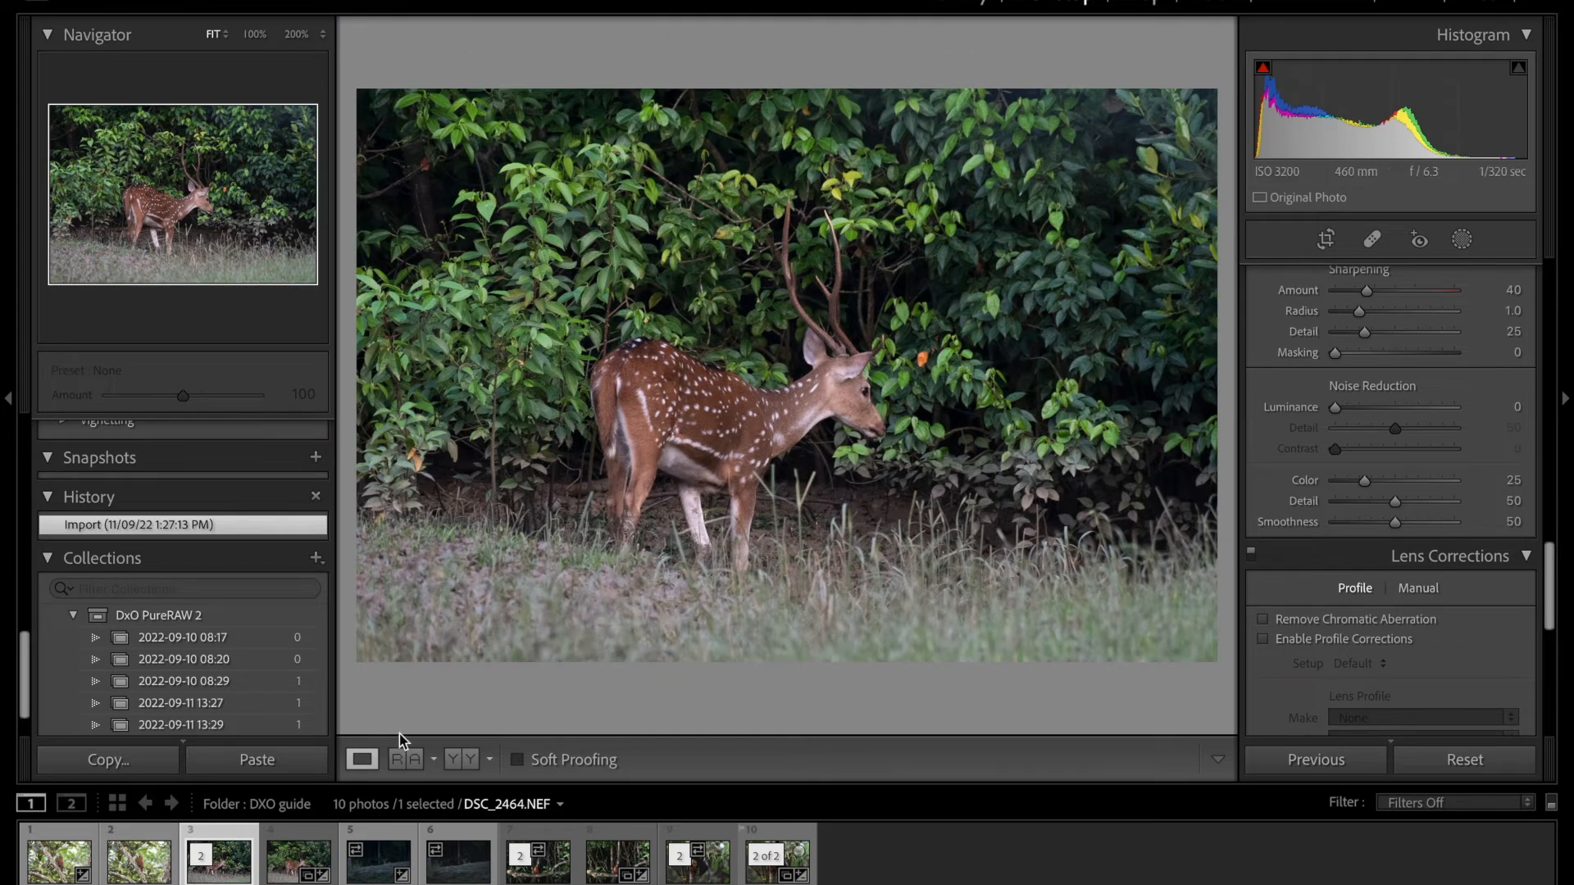
Compare the deer's DeepPRIME DNG and original NEF side by side at 200%, examining the head and adjacent foliage.
click(303, 847)
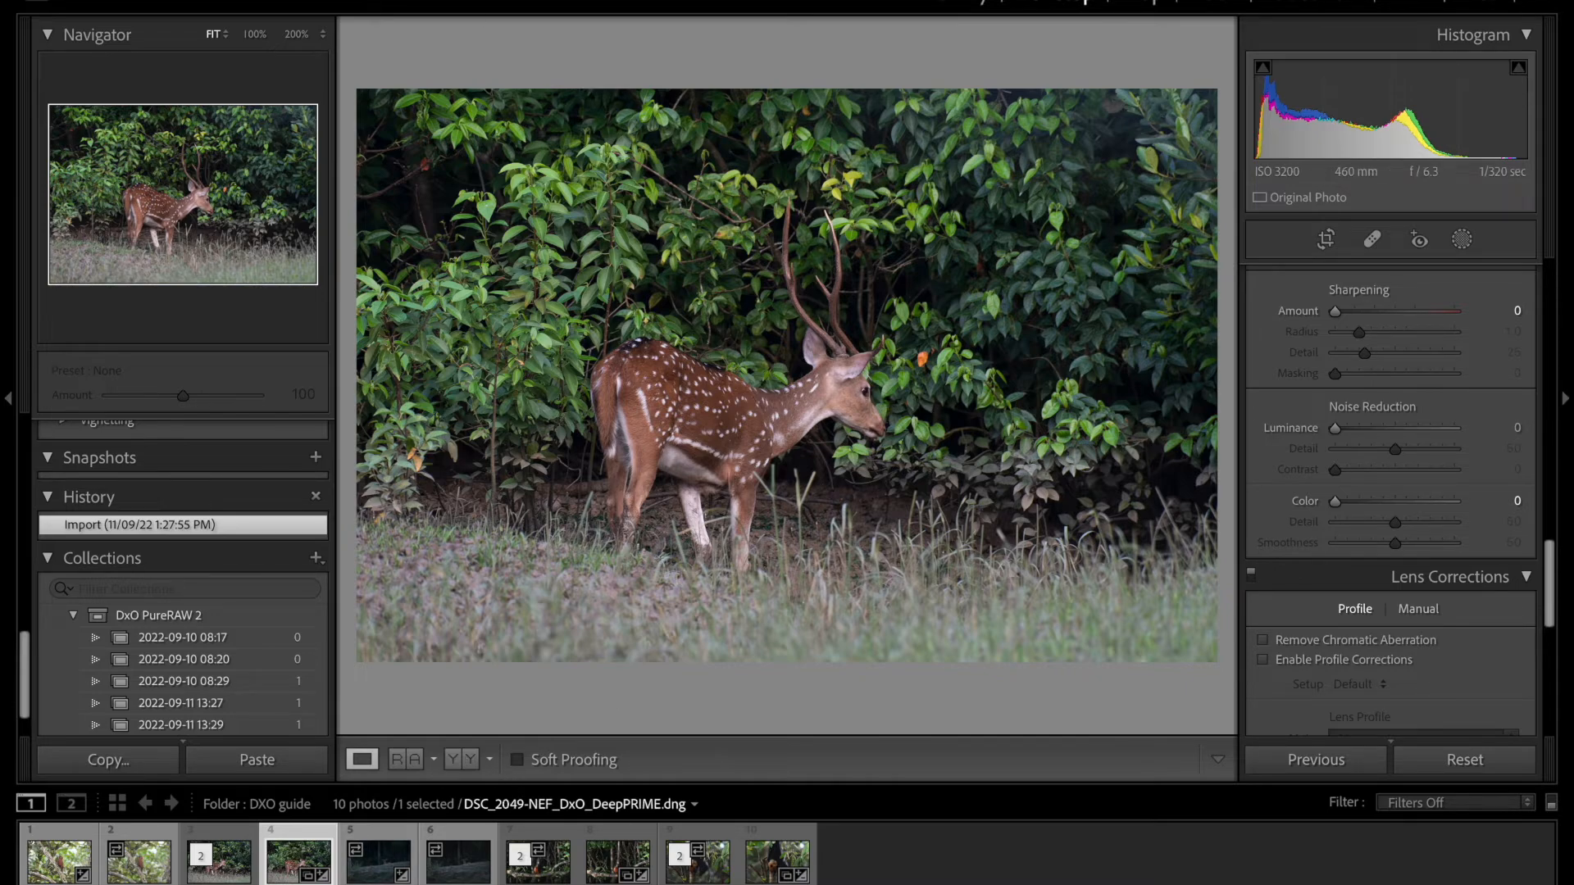
ctrl+click(220, 881)
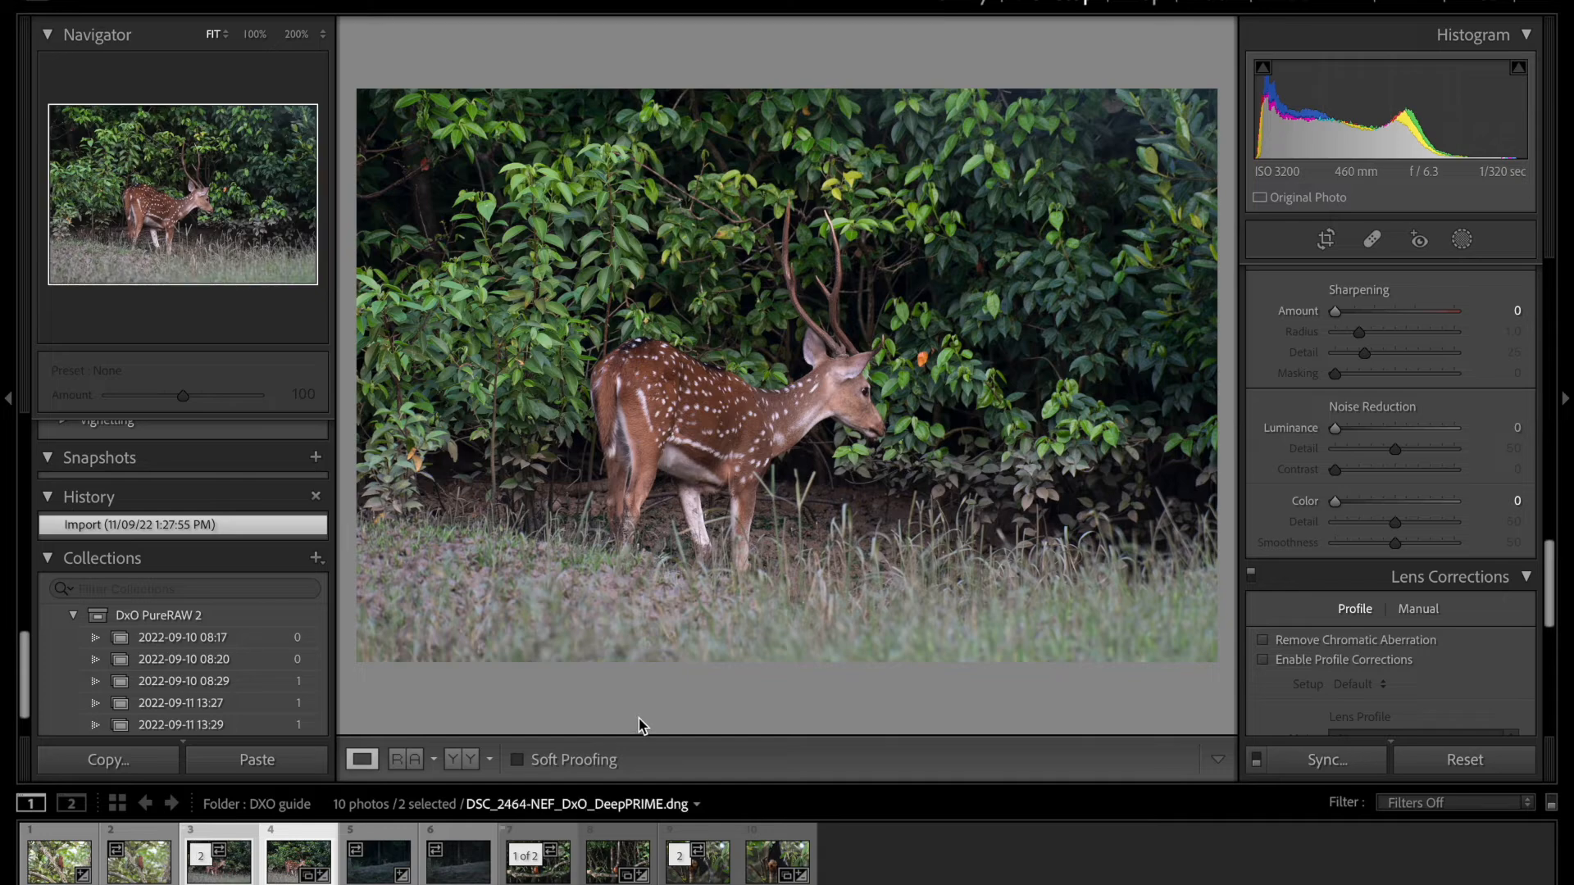
key(c)
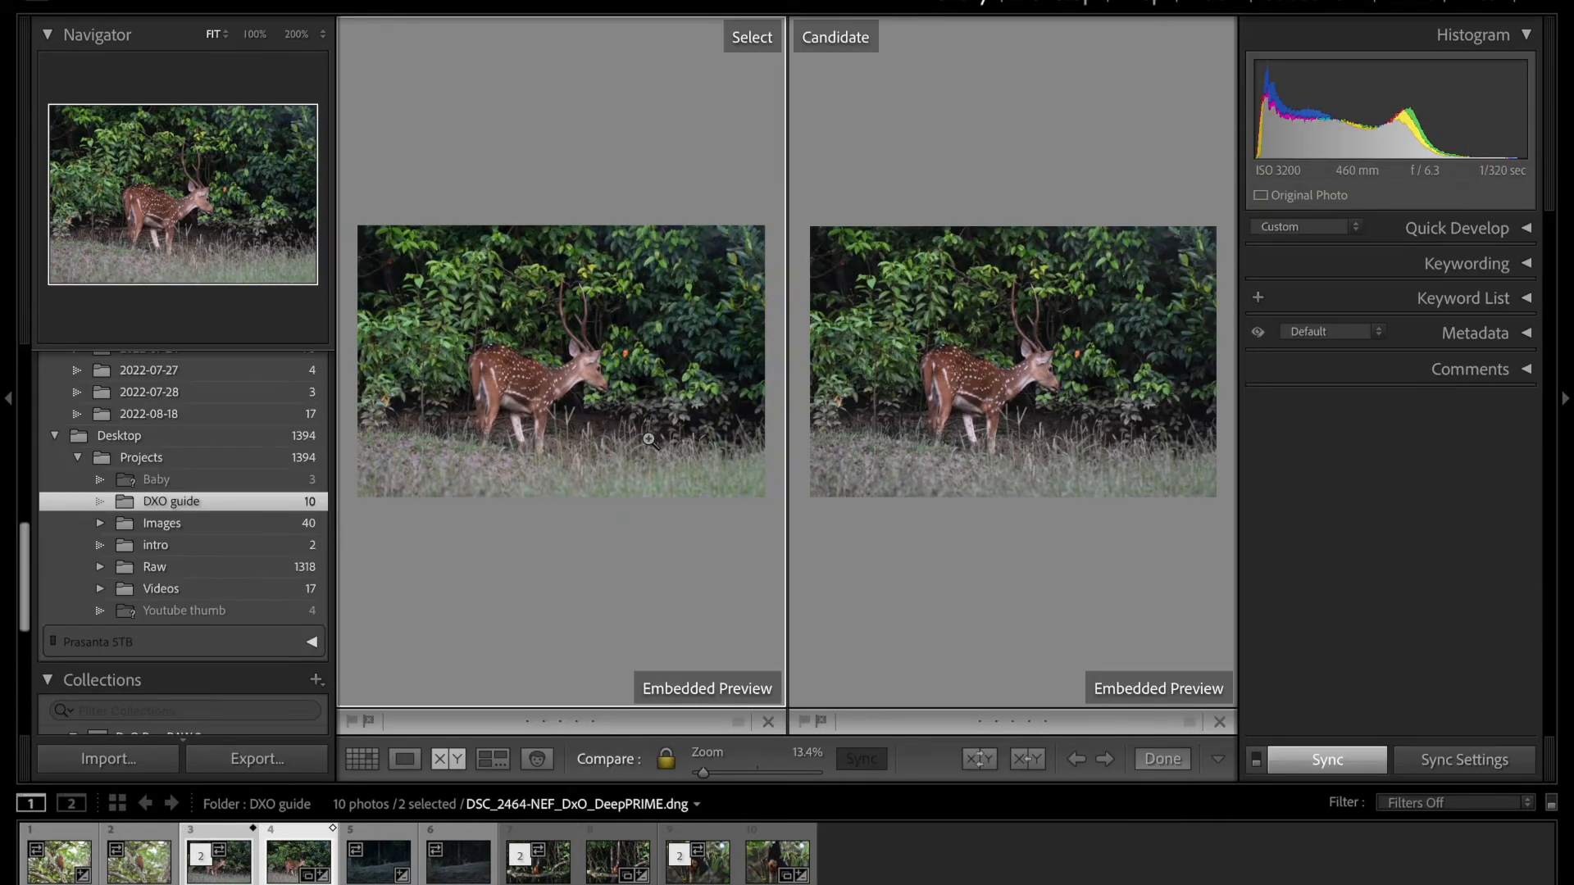
click(596, 374)
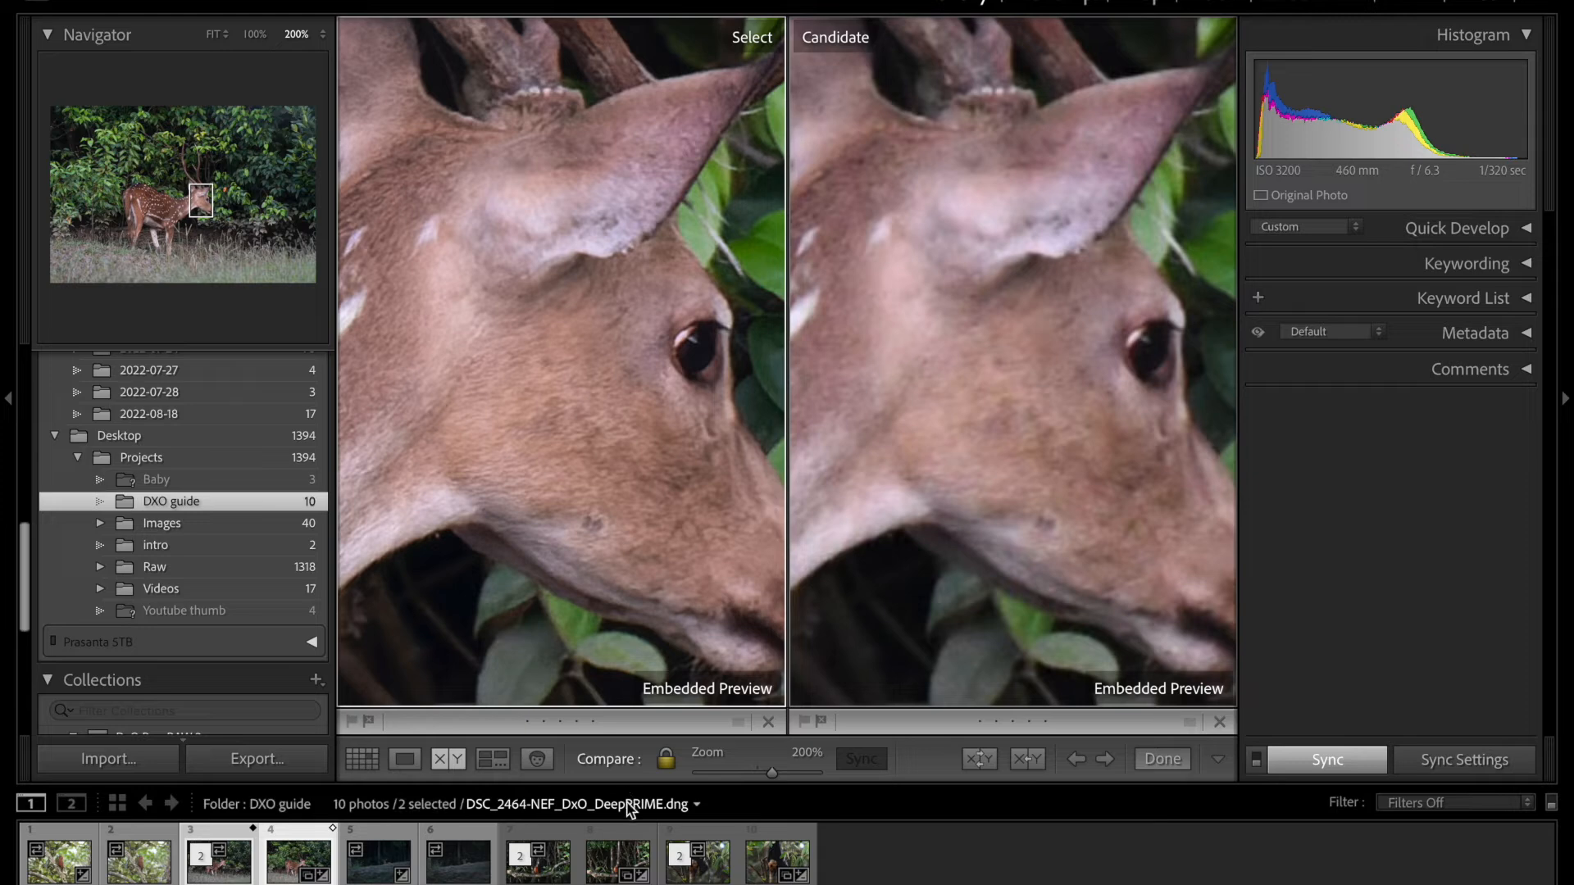
click(1002, 443)
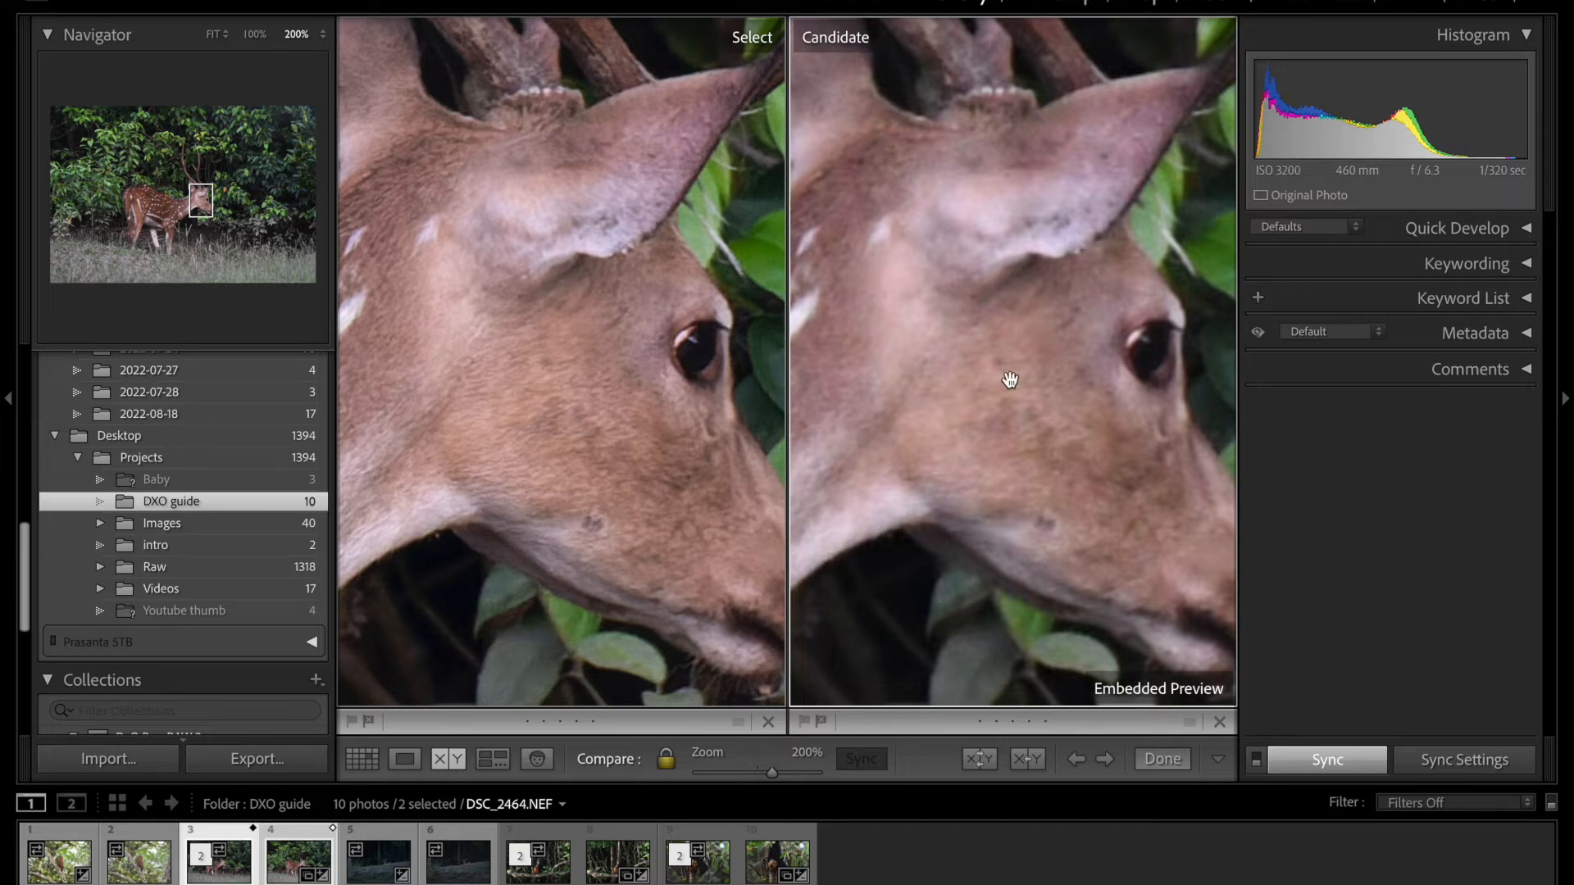
drag(1040, 355, 706, 401)
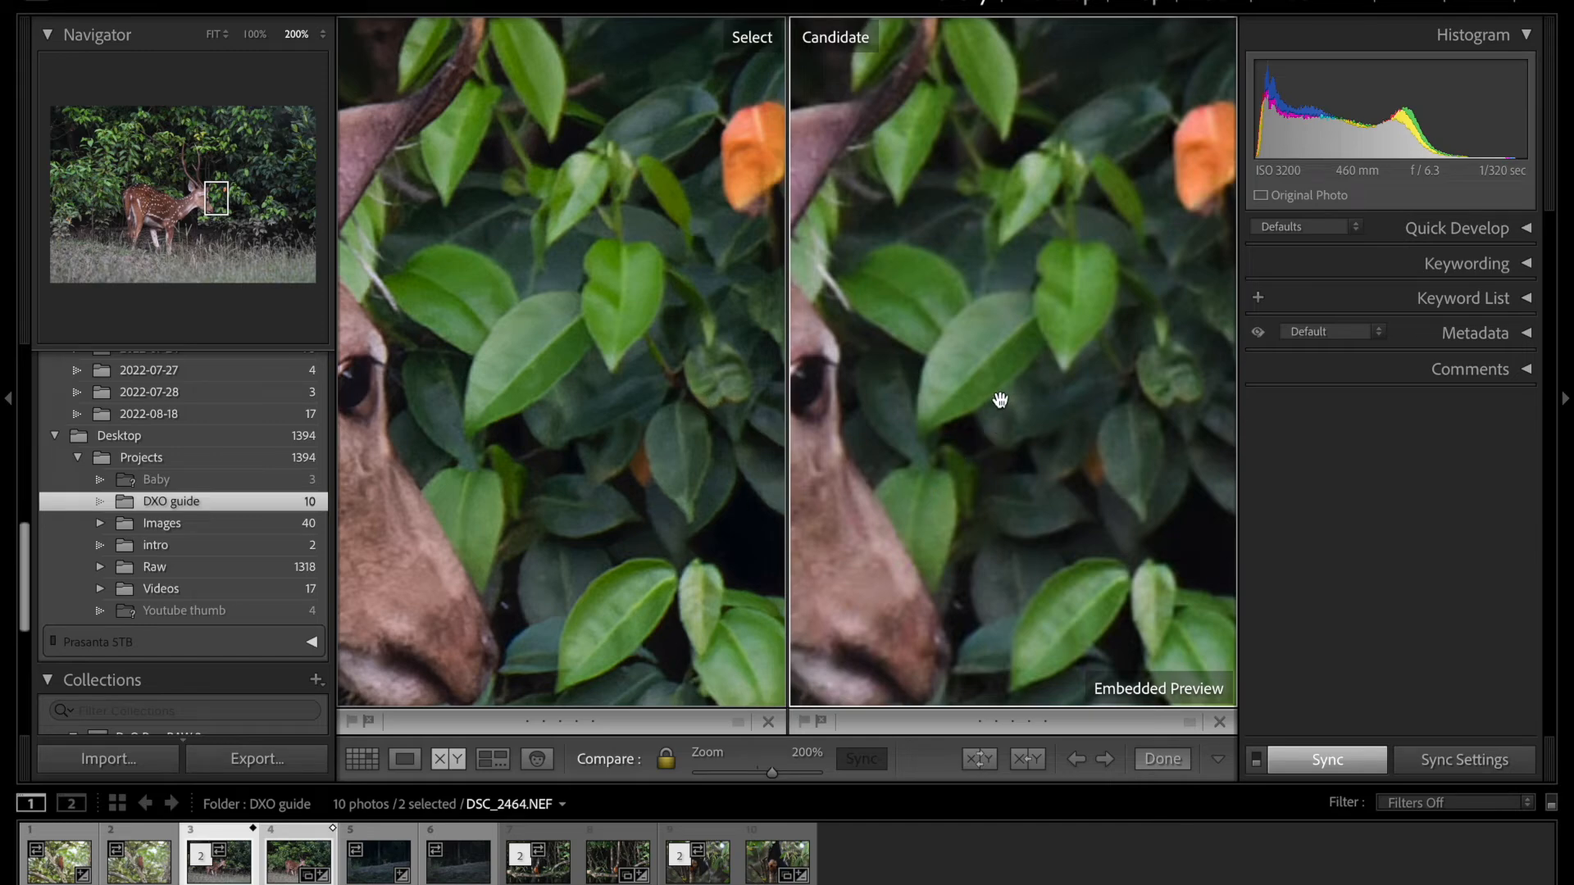
click(1156, 695)
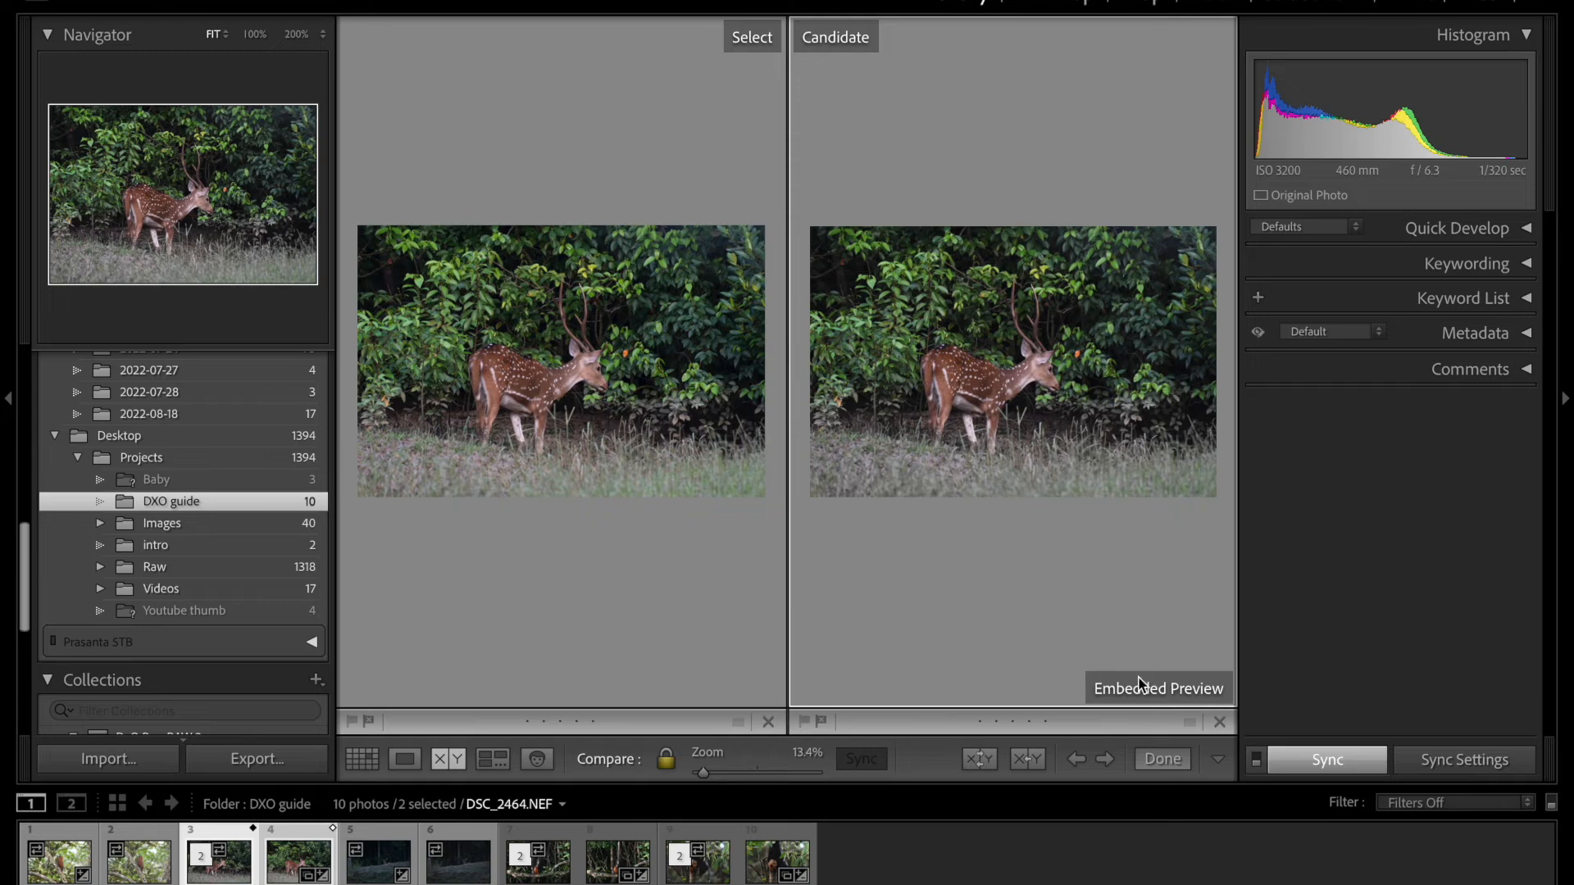
Examine the leaves, muzzle, eye and ear in both deer versions at 200% for differences in detail.
click(998, 334)
drag(984, 429, 955, 236)
drag(1035, 358, 834, 368)
drag(1133, 411, 854, 422)
drag(1058, 441, 973, 435)
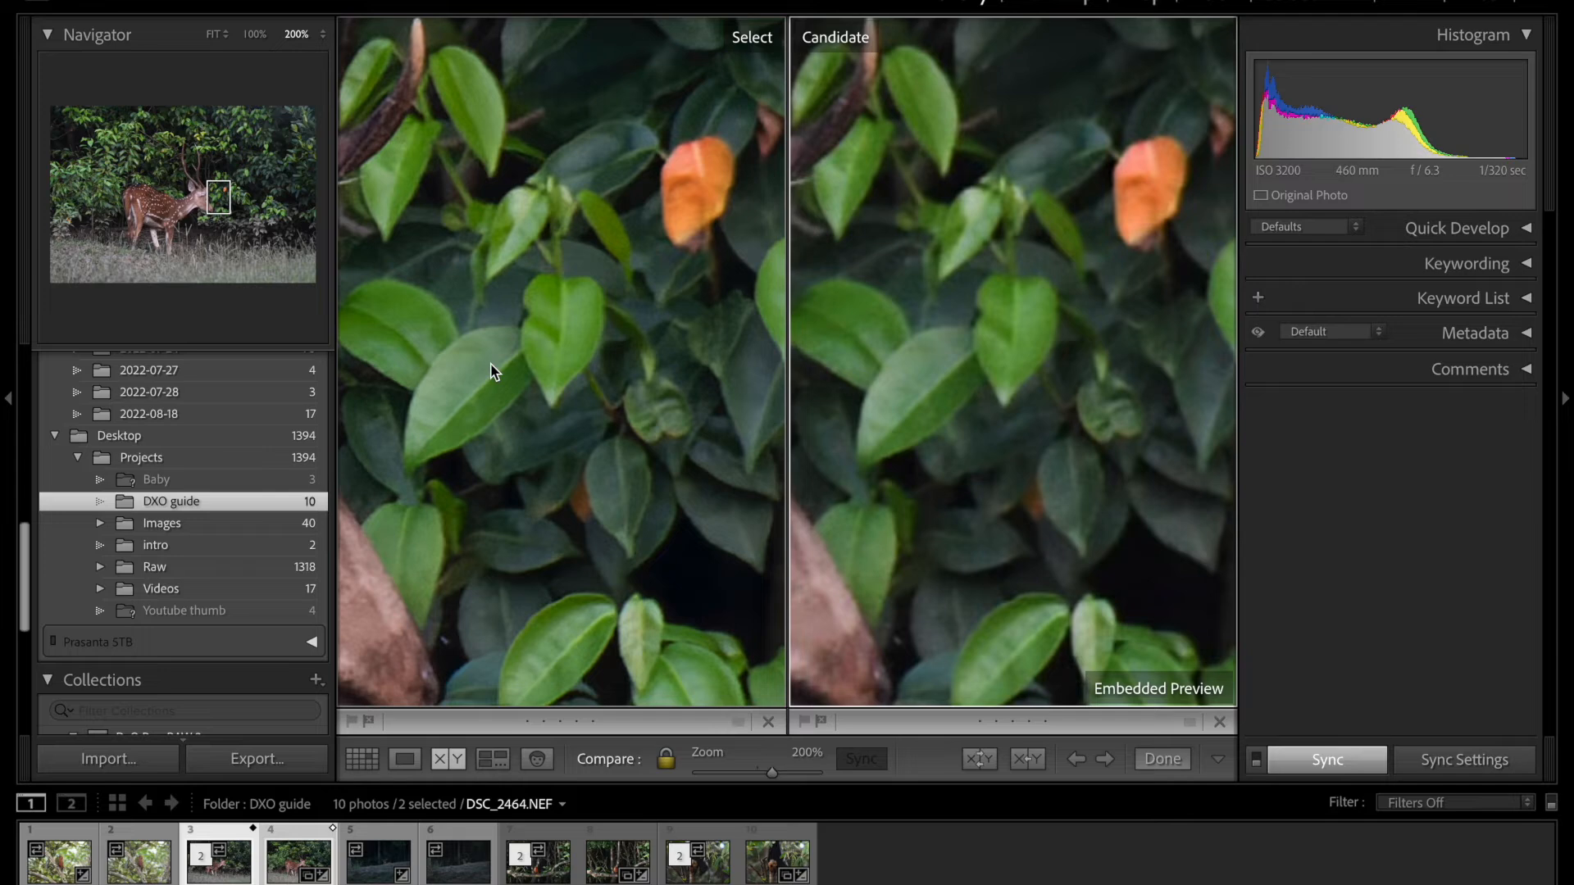
drag(496, 469, 537, 524)
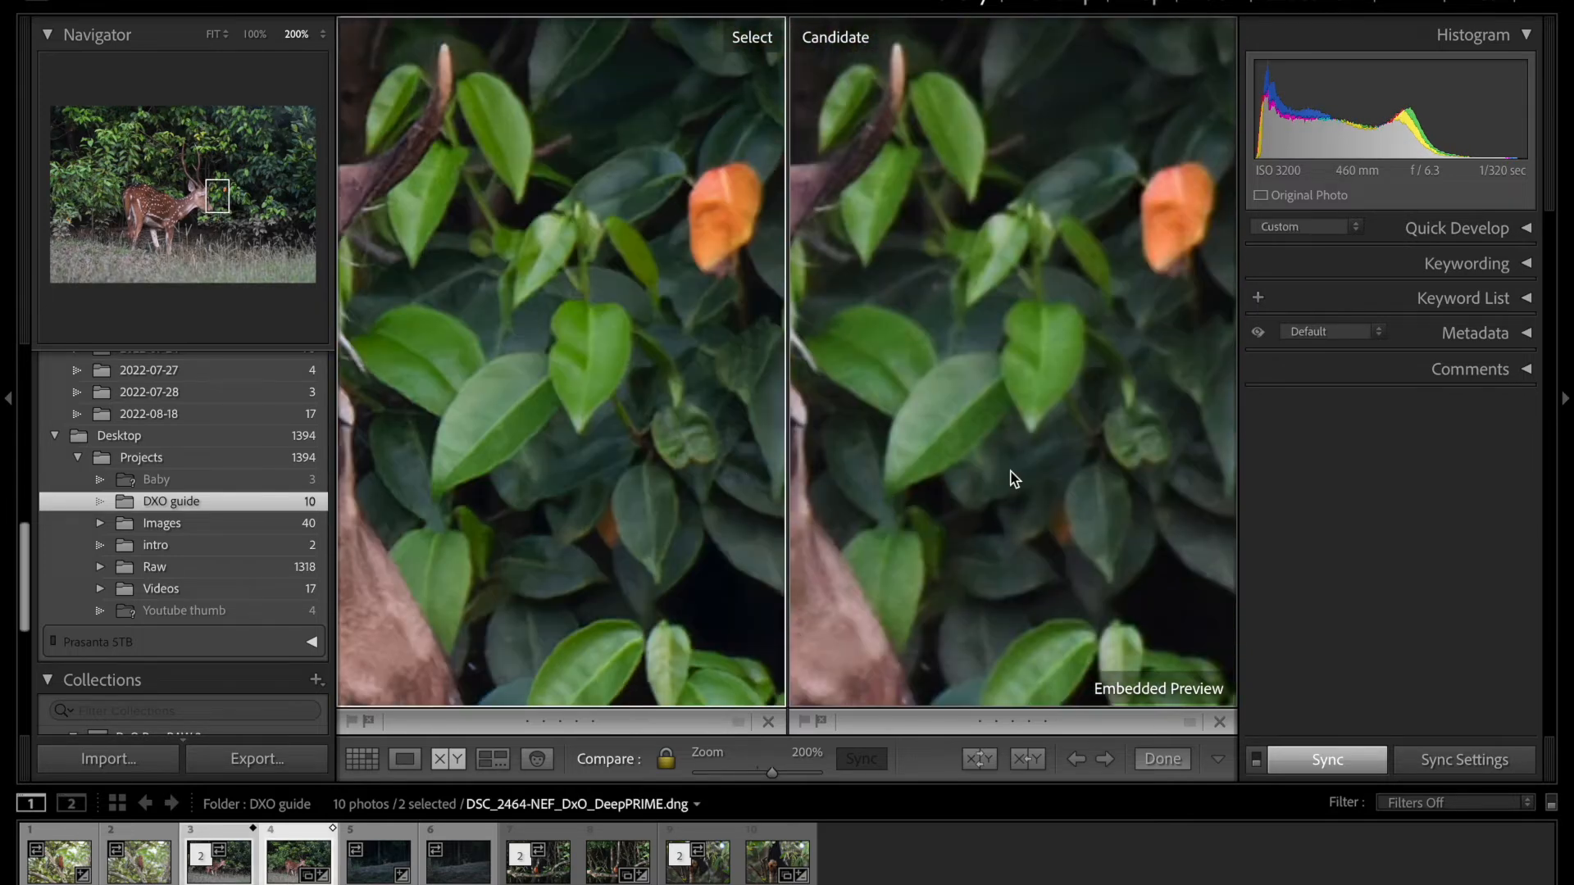
drag(561, 467, 641, 397)
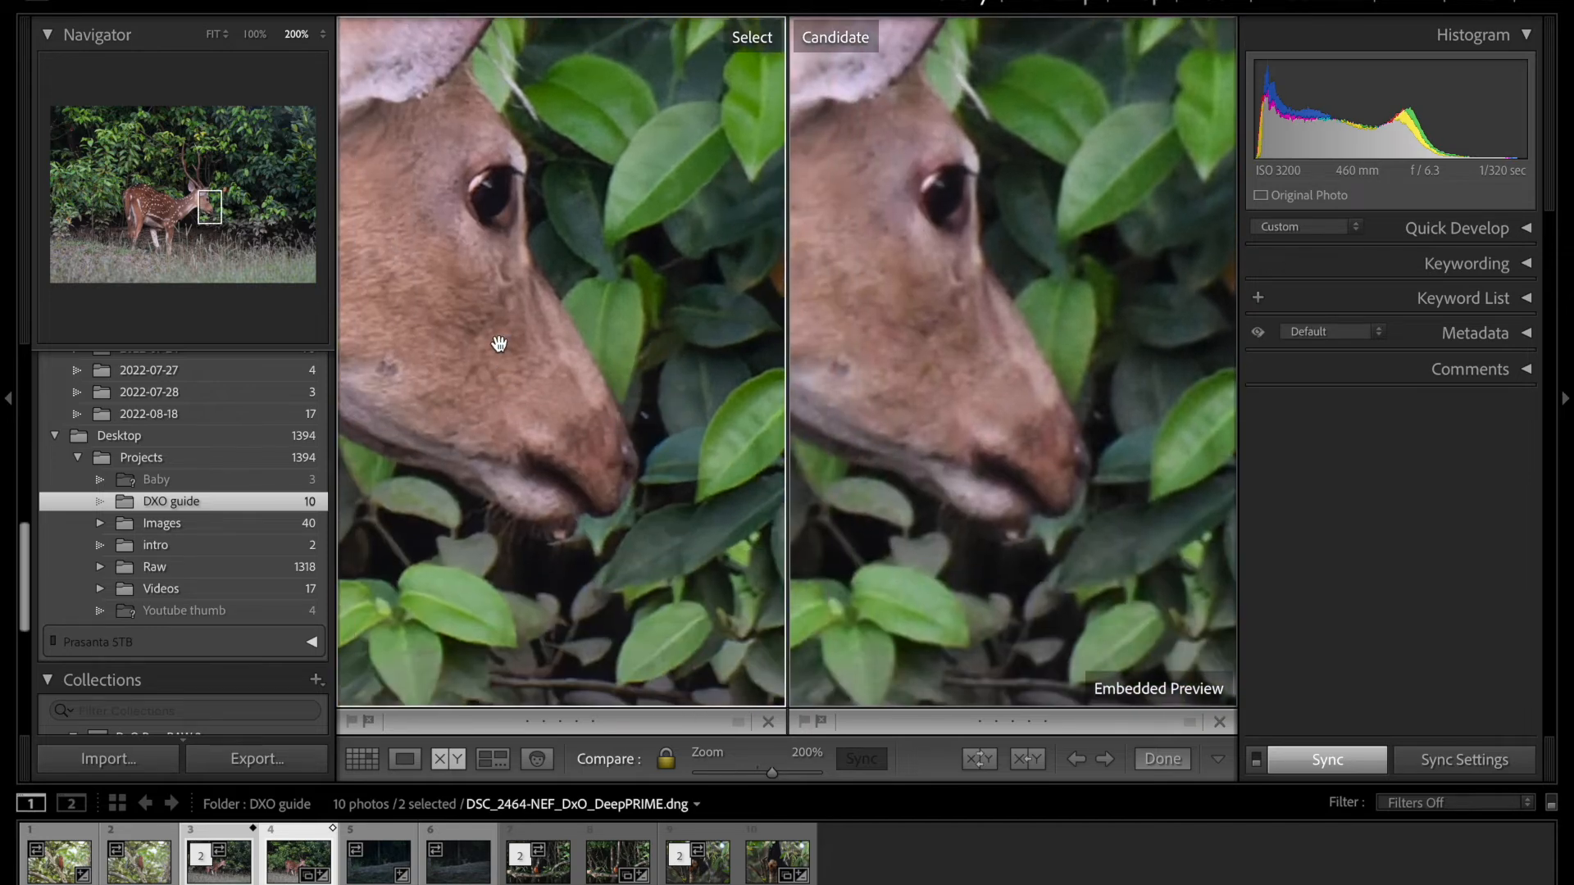
drag(495, 306, 583, 503)
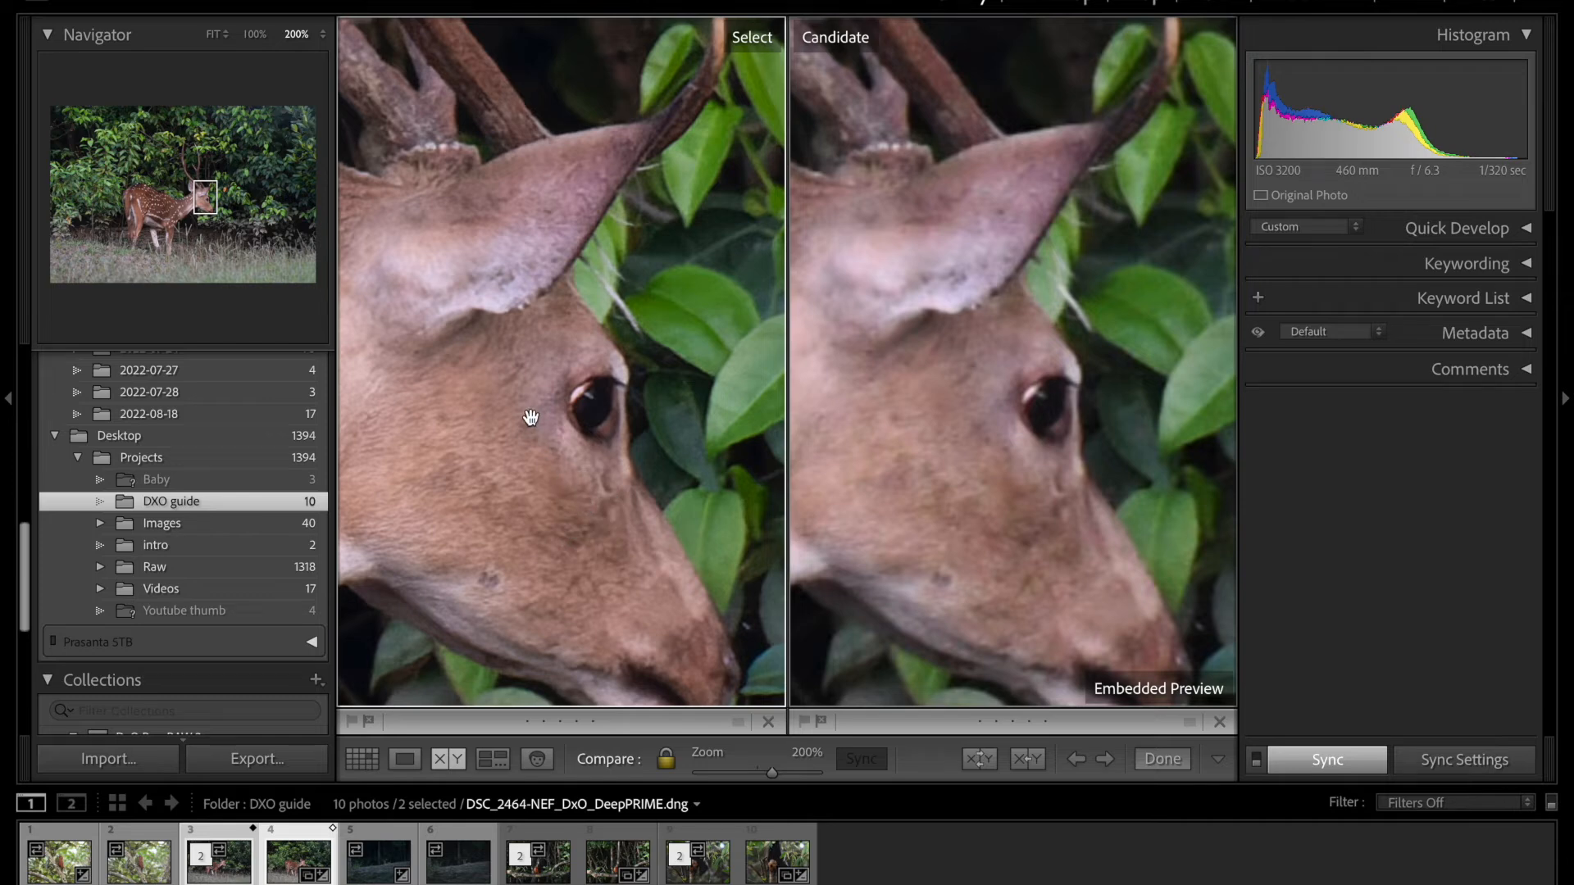
Compare fur detail on the deer's spotted flank, hindquarters and tail in both versions at 200%.
drag(497, 362, 694, 379)
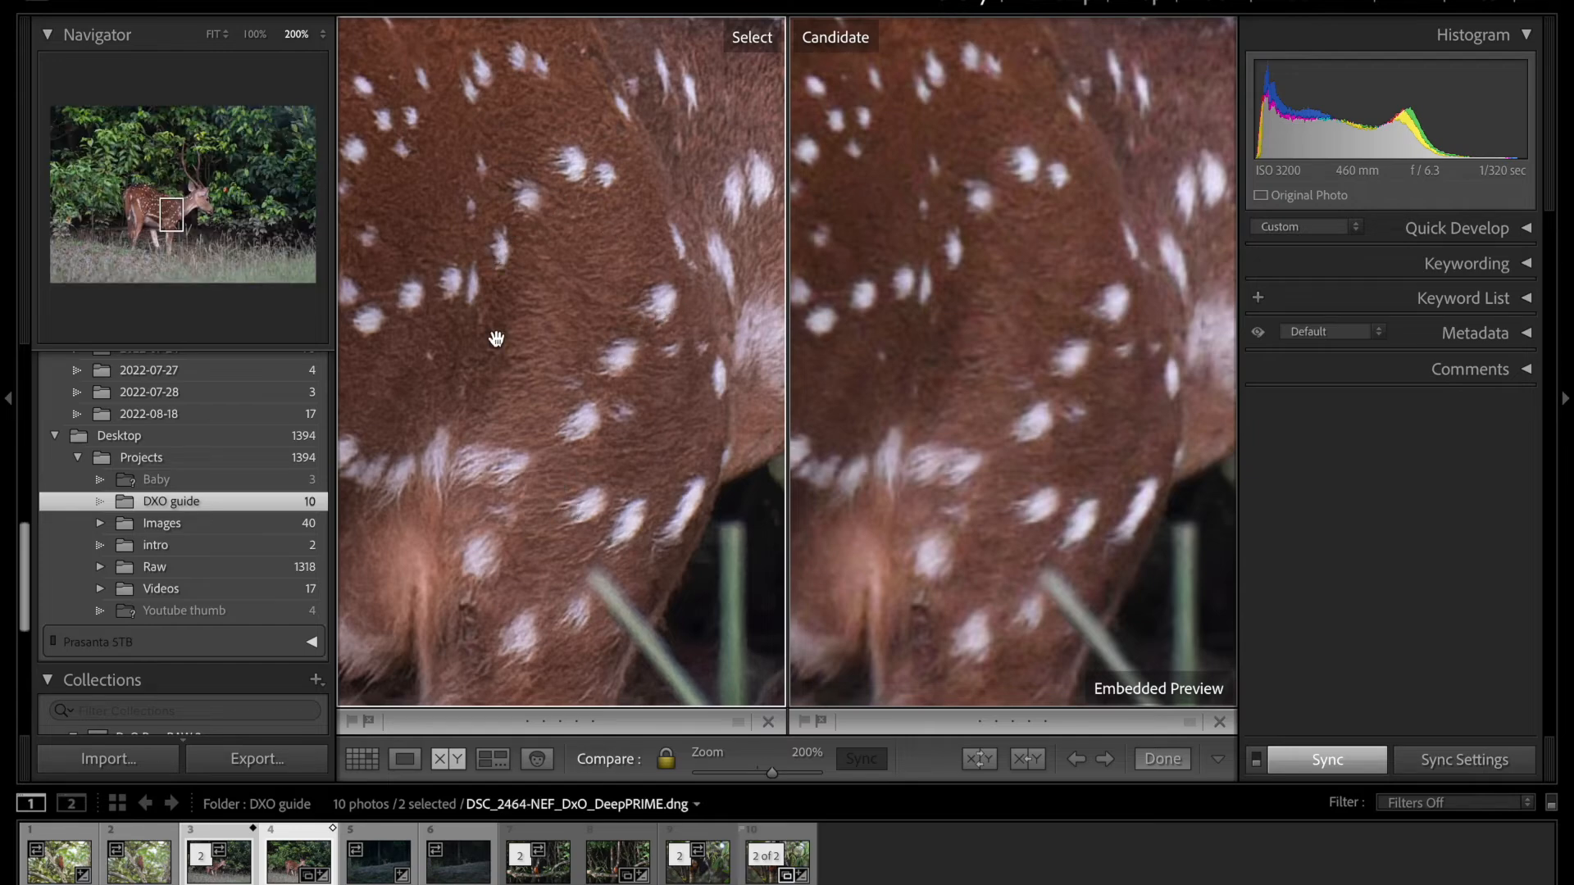
drag(496, 339, 650, 185)
drag(523, 213, 494, 405)
drag(497, 350, 646, 379)
drag(538, 379, 643, 399)
drag(512, 365, 644, 402)
drag(545, 361, 656, 410)
drag(500, 373, 660, 471)
drag(578, 455, 645, 187)
drag(563, 274, 546, 259)
drag(604, 369, 506, 367)
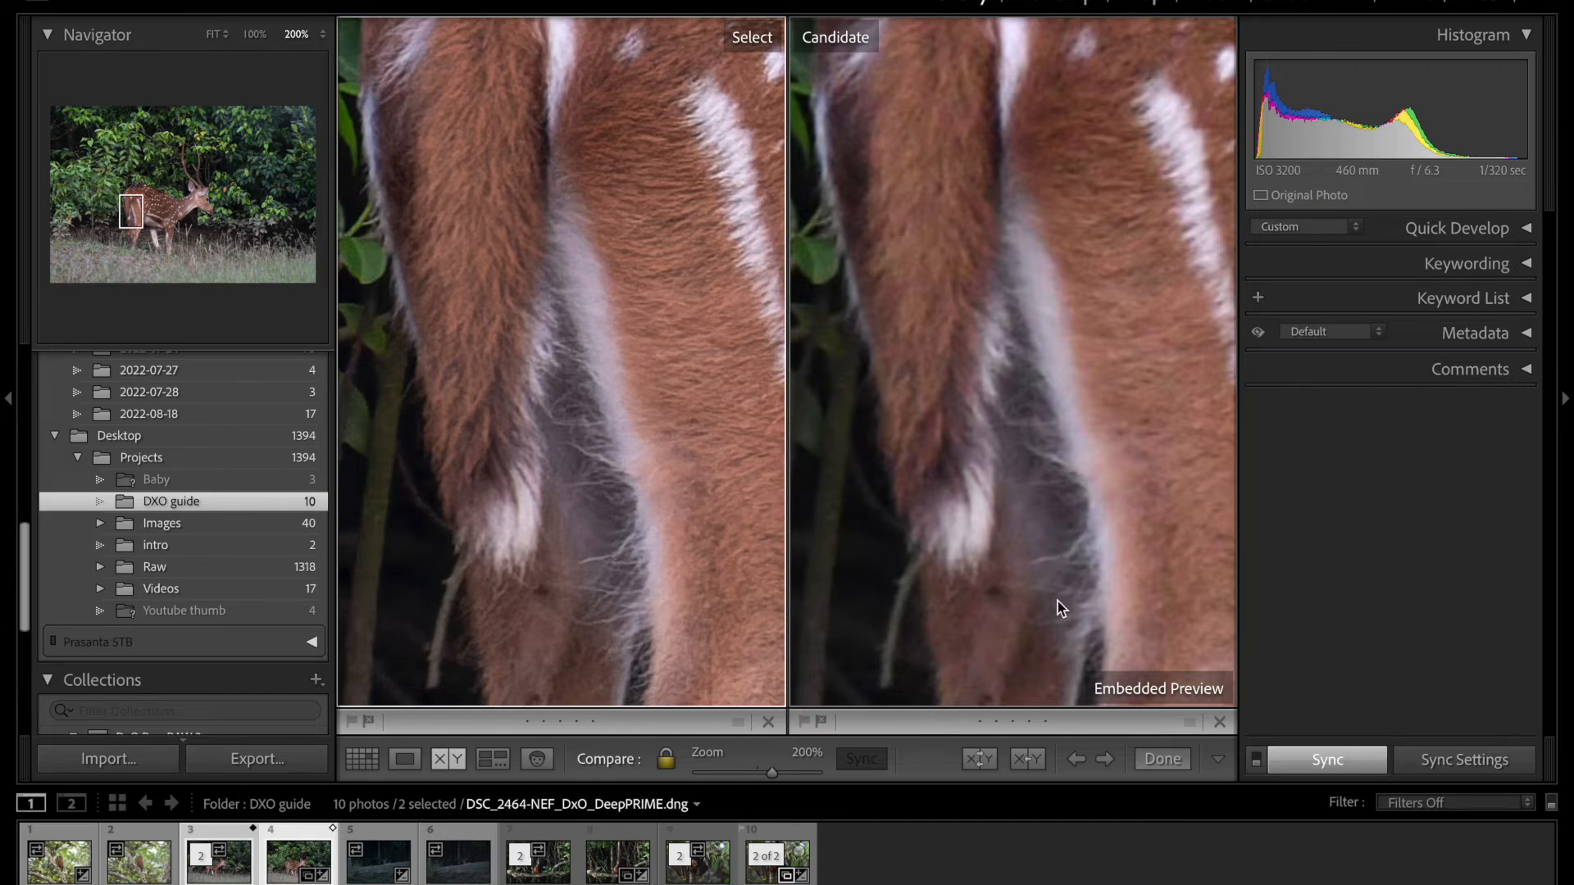
click(626, 422)
View the fawn's DeepPRIME DNG, then inspect the noise around the face in the original DSC_2596.NEF at 200%.
double_click(389, 862)
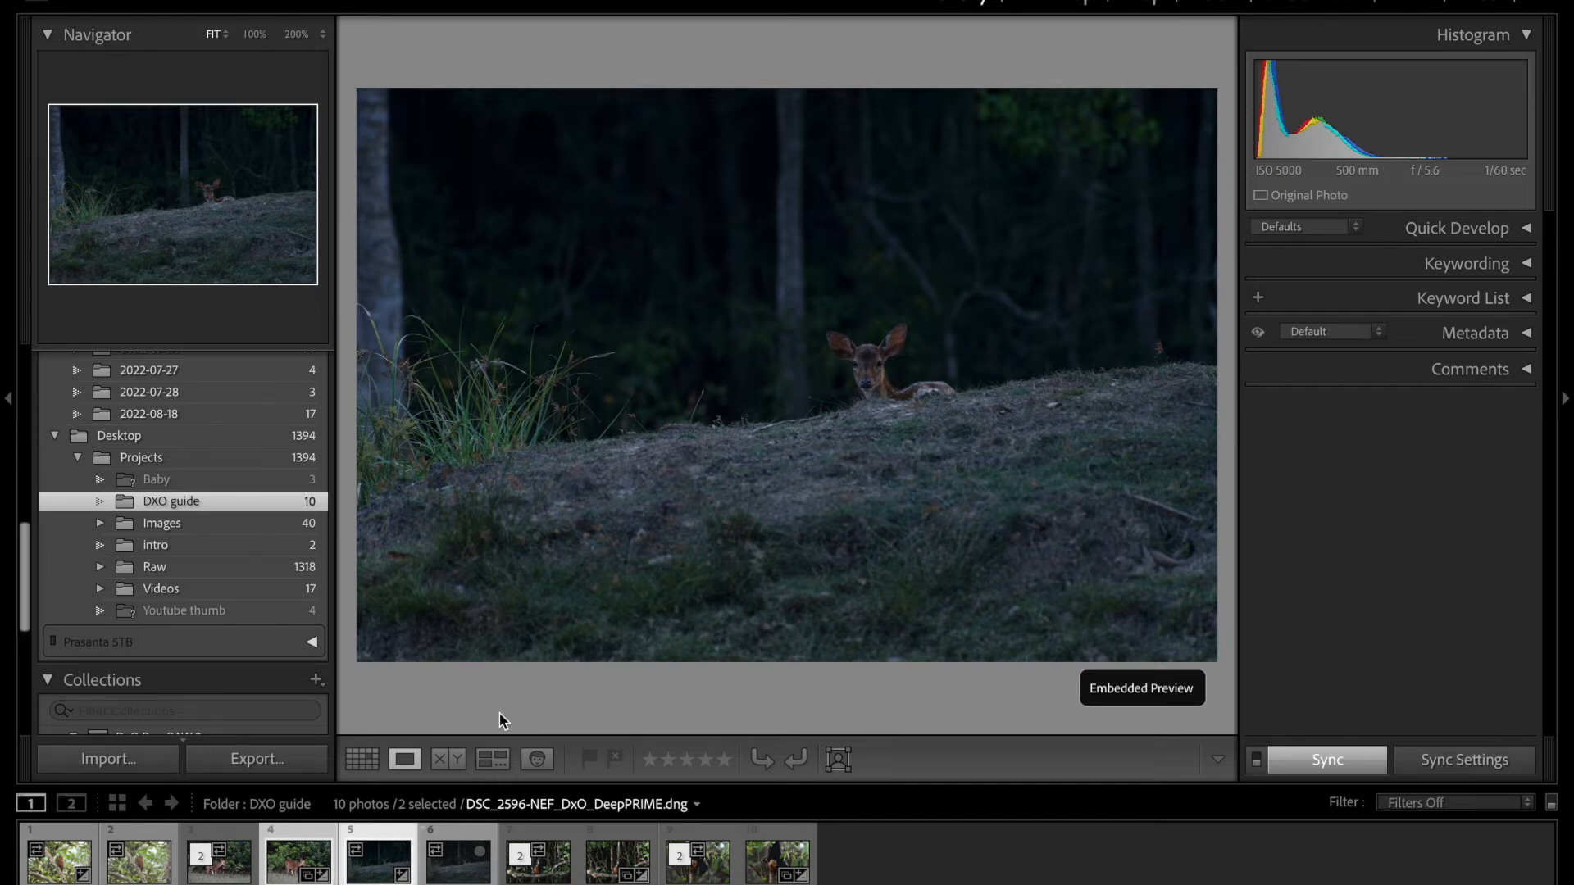
click(484, 861)
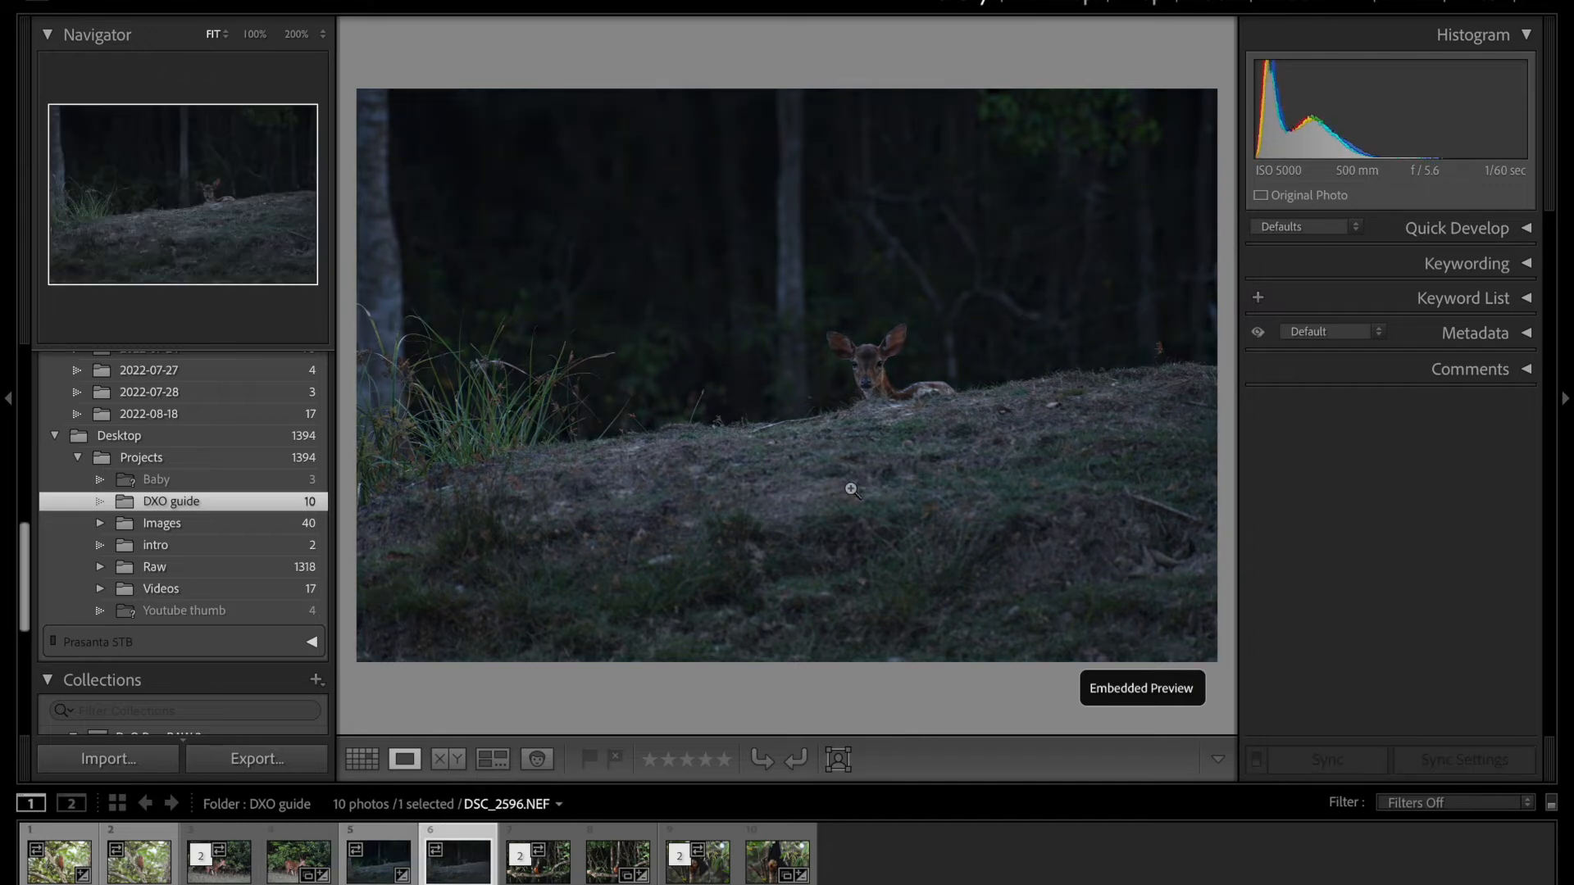
click(1151, 699)
click(928, 456)
drag(784, 133, 846, 451)
drag(616, 266, 822, 461)
drag(647, 428, 807, 367)
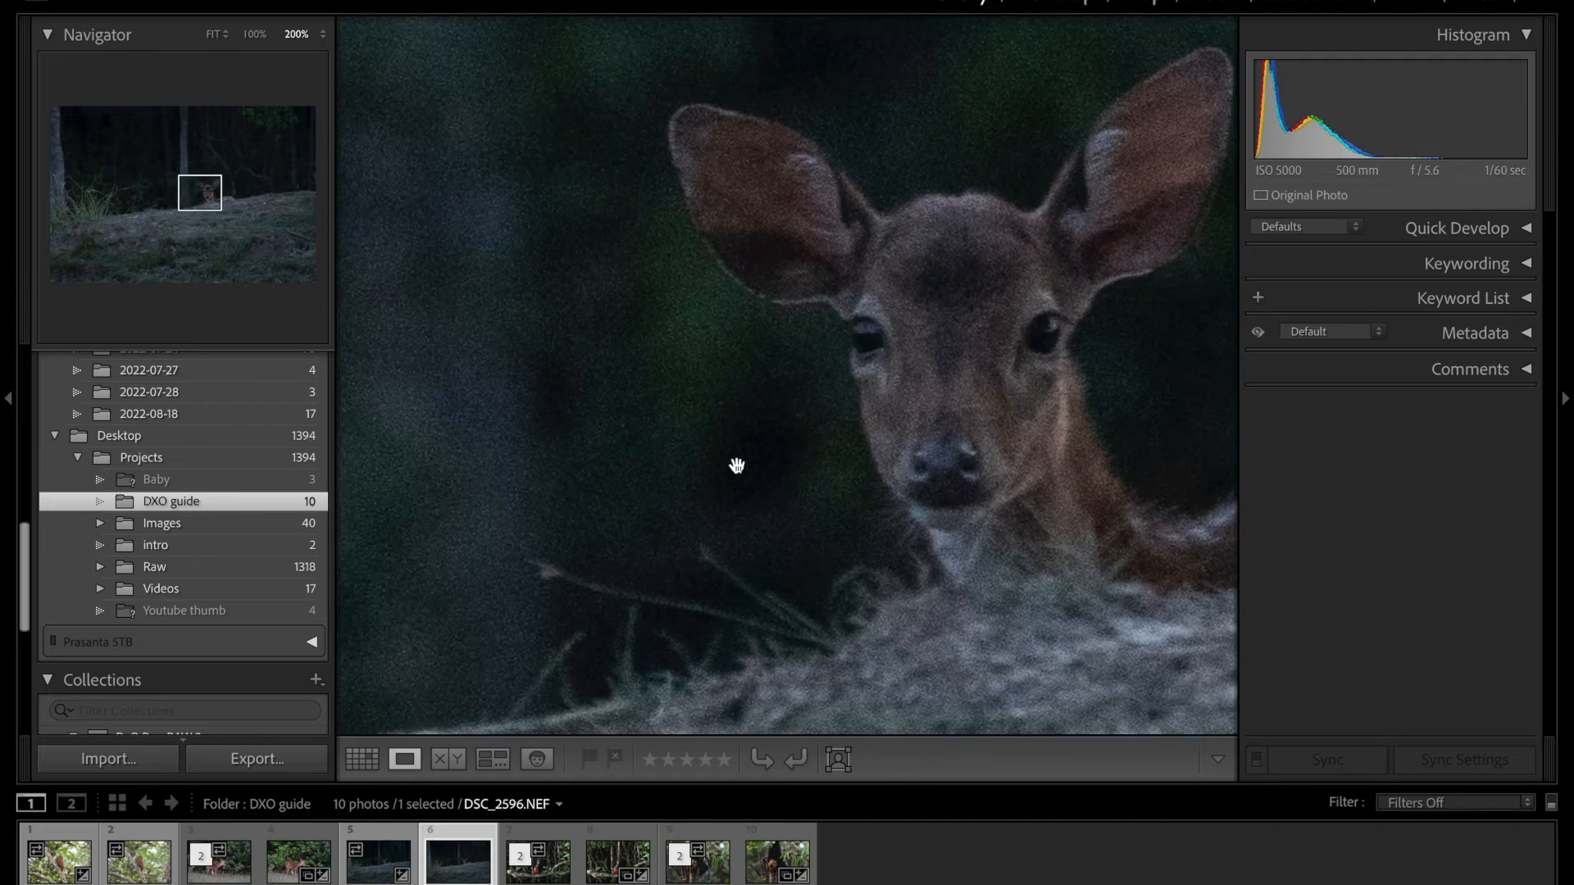
Check the fawn's face in DSC_2596-NEF_DxO_DeepPRIME.dng at 200%, then return to the full image.
click(374, 882)
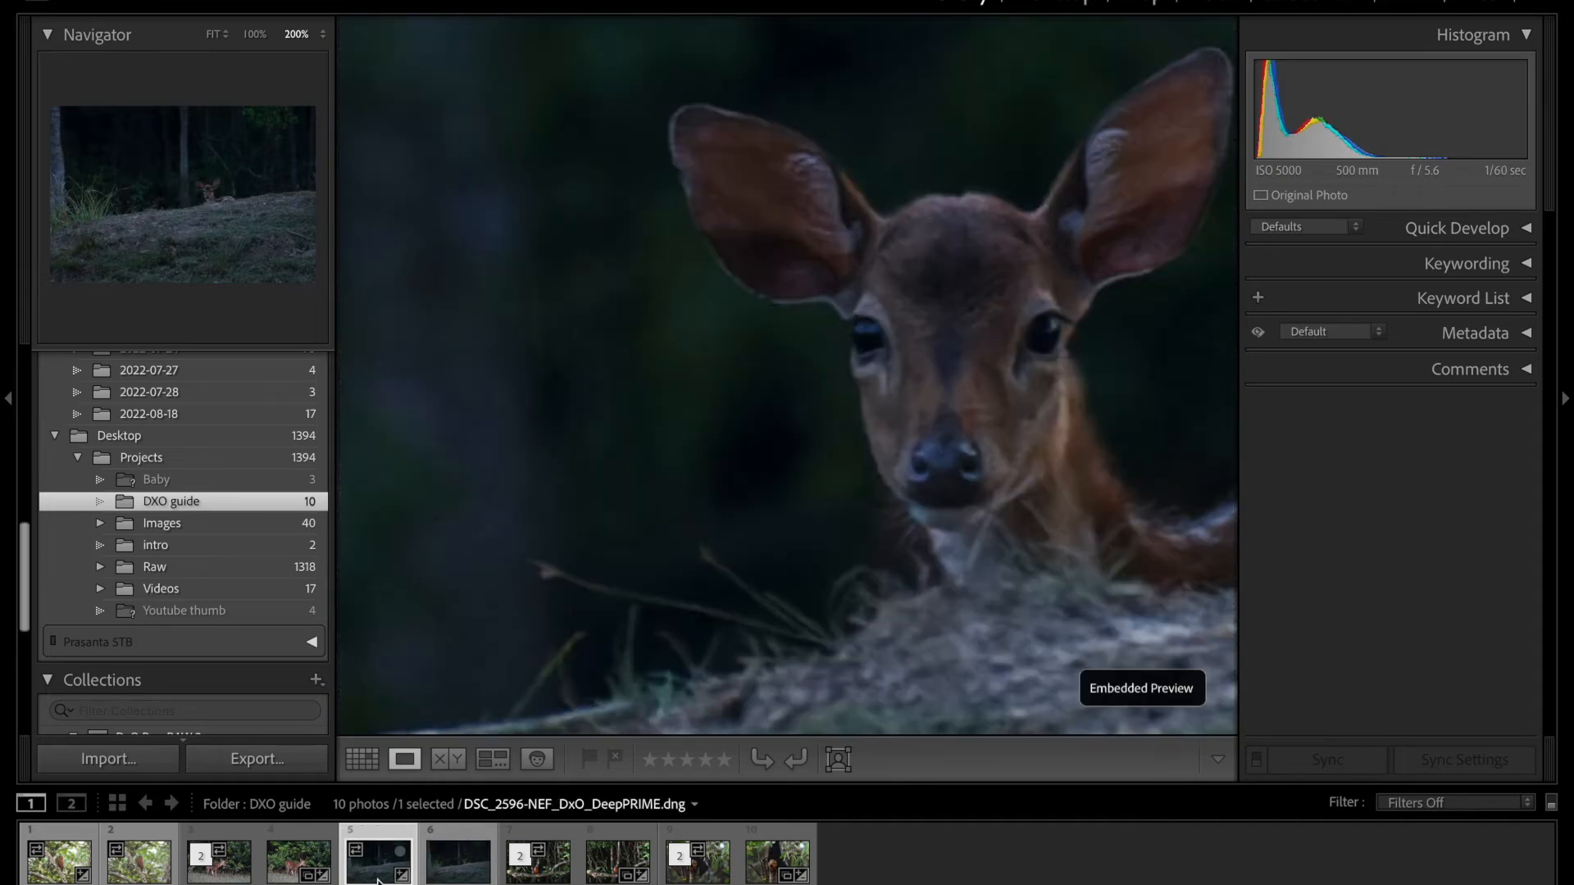
drag(989, 433, 926, 355)
click(884, 447)
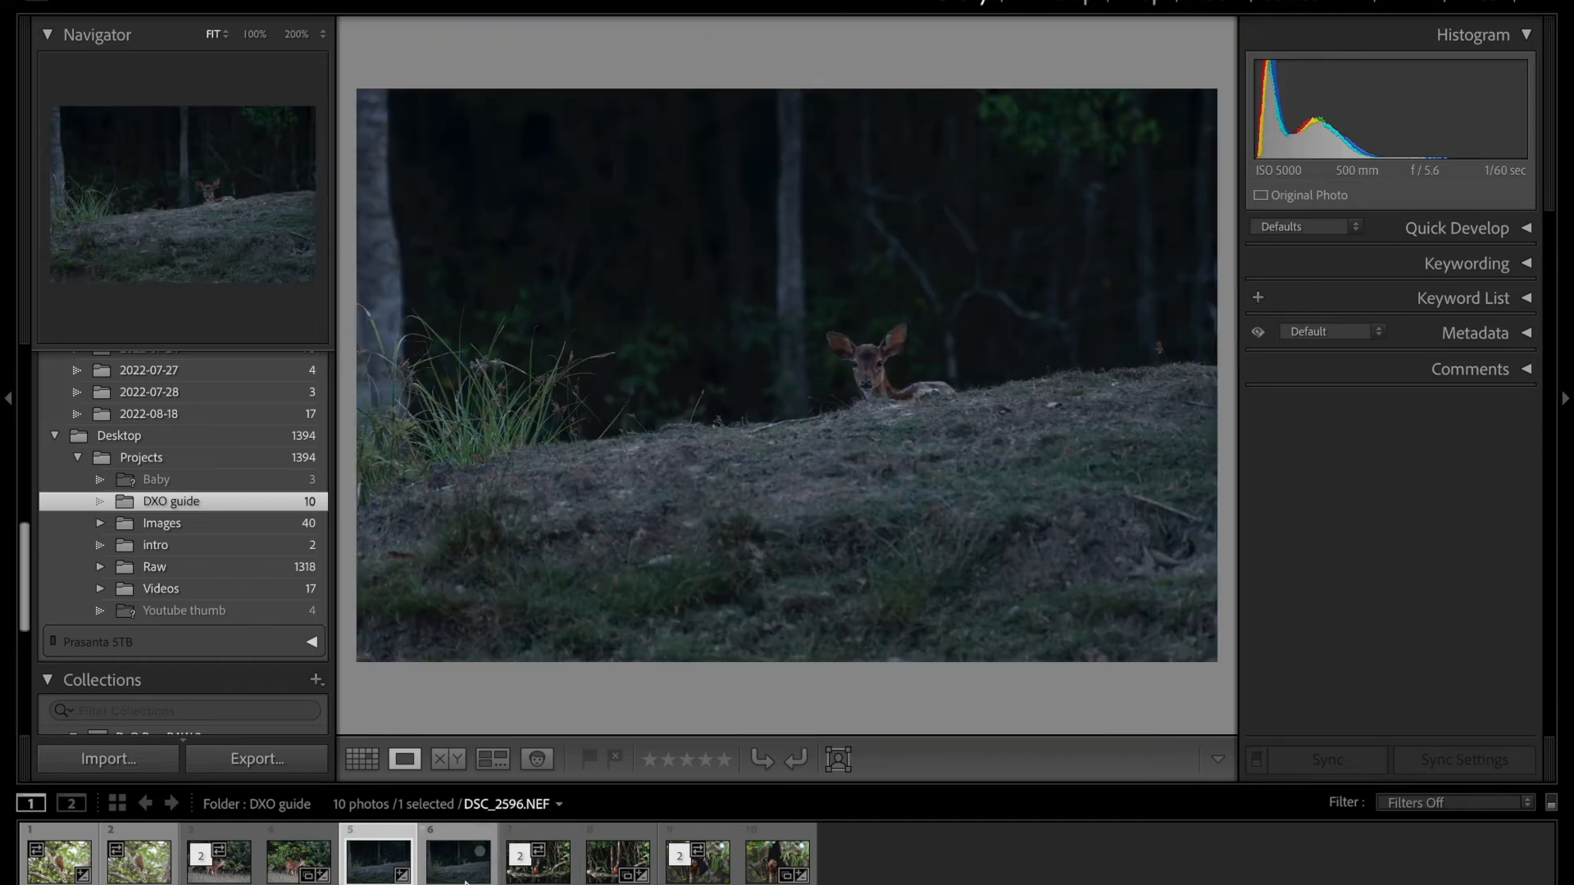
Compare the fawn's DeepPRIME DNG side by side with DSC_2596.NEF, examining the face and ear at 200%.
ctrl+click(465, 882)
key(c)
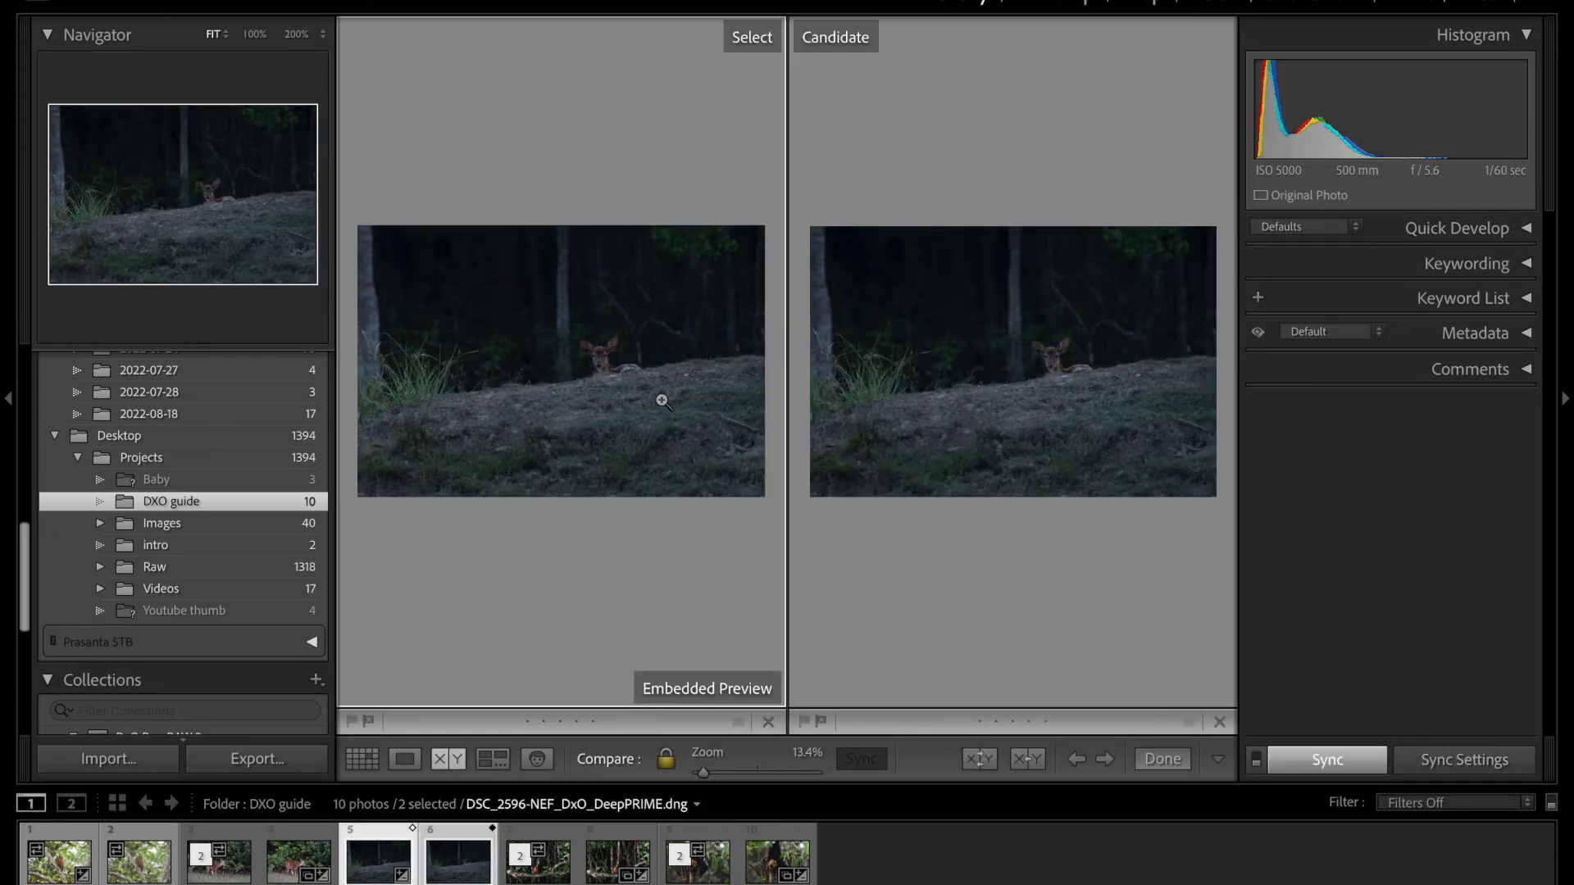
click(597, 358)
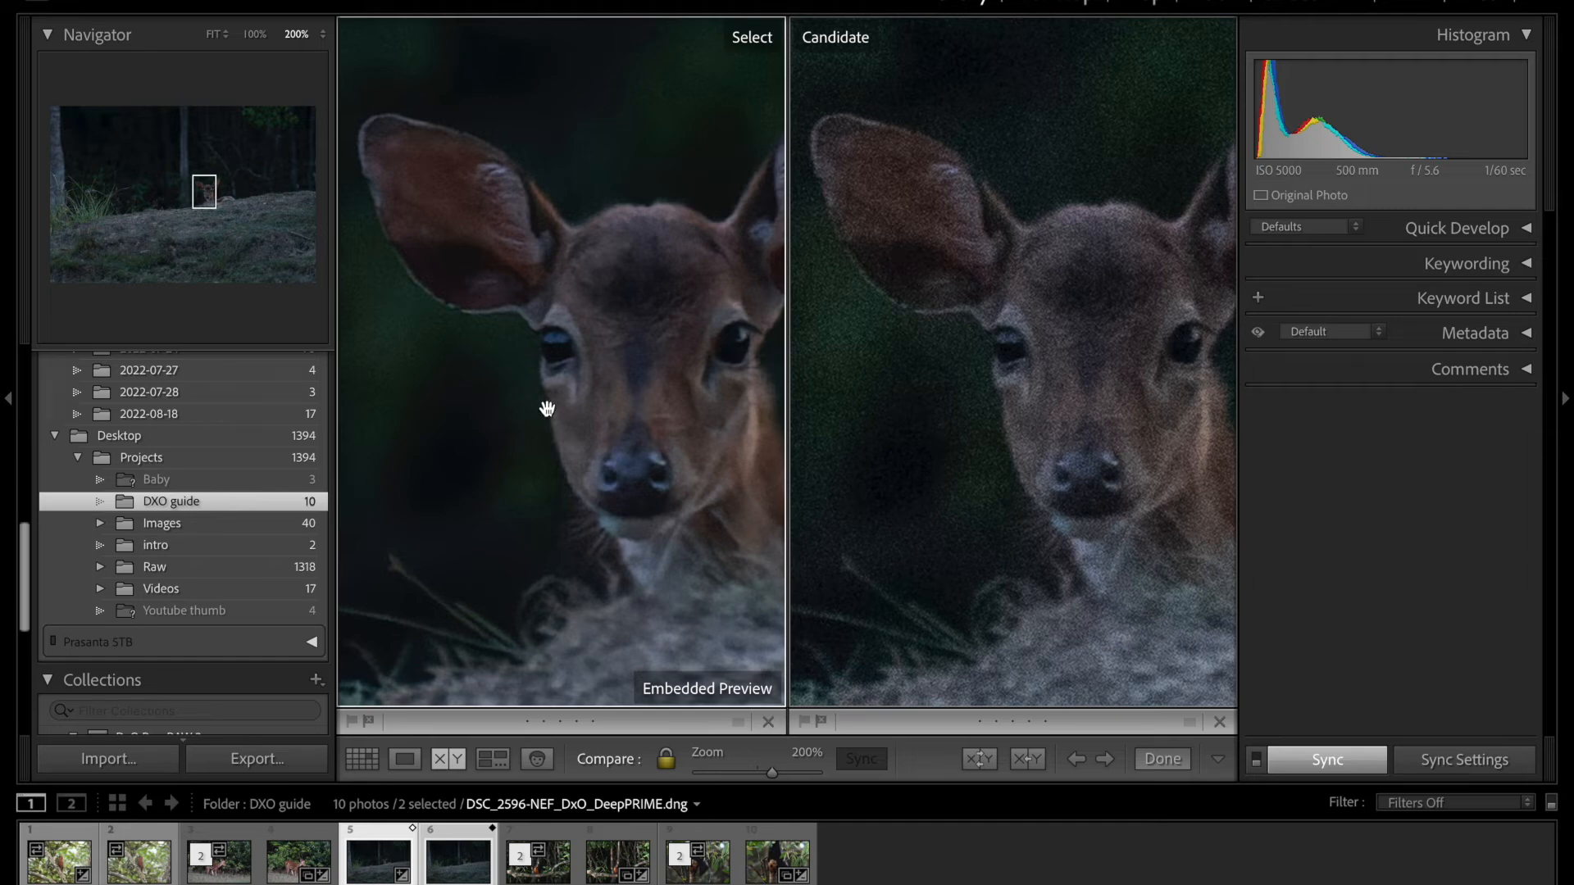
drag(547, 408, 563, 389)
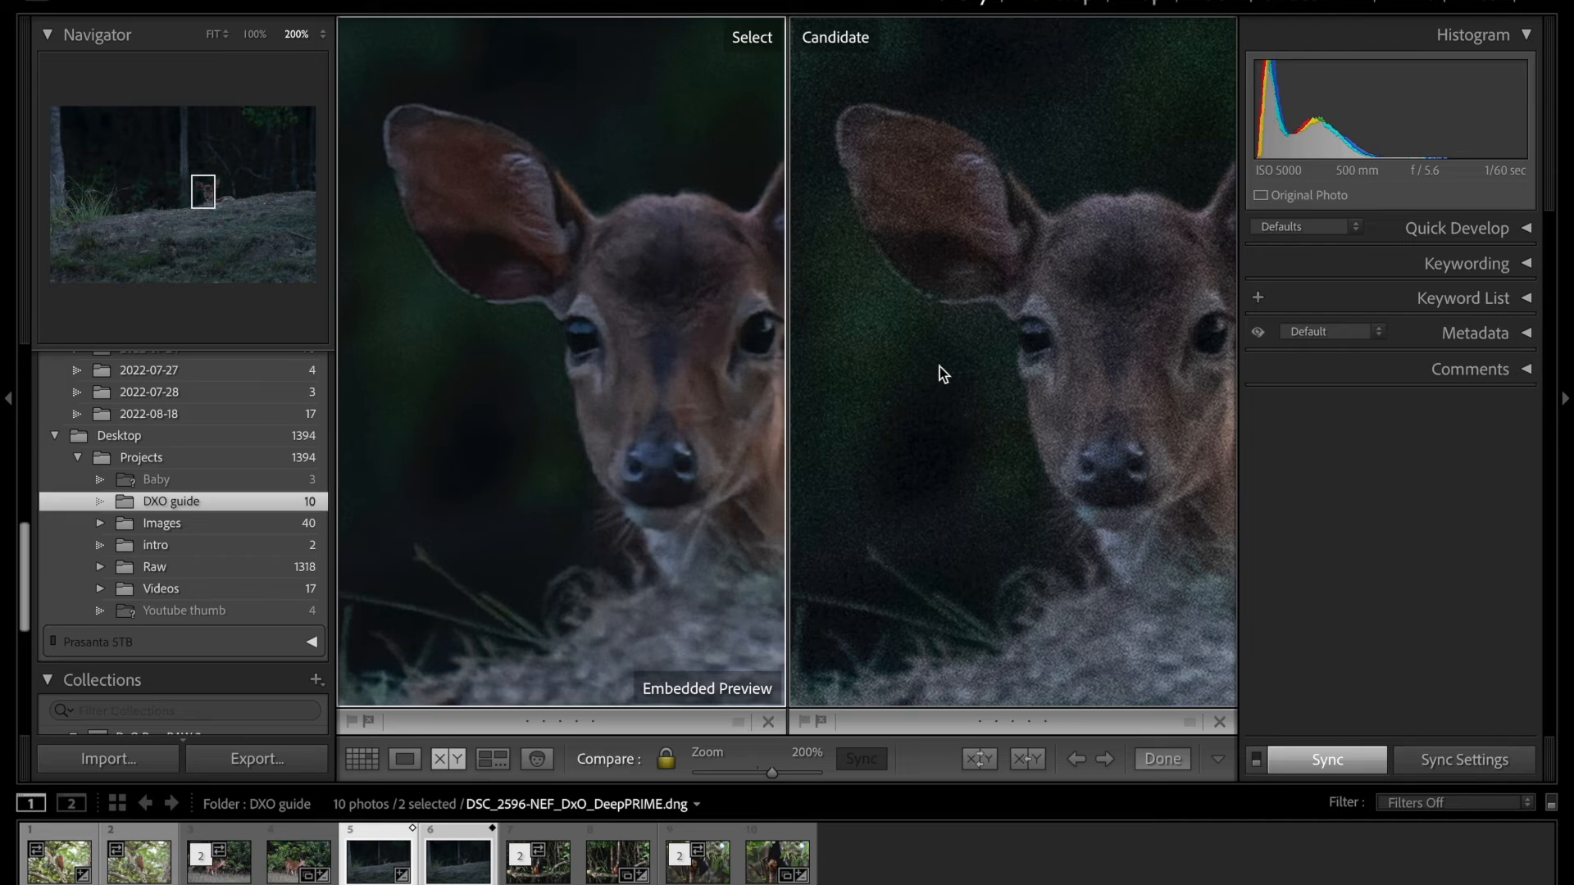
Compare noise in the ground, dark background and tall grass beside the fawn at 200%, then return to the single-photo view.
drag(971, 639, 1050, 508)
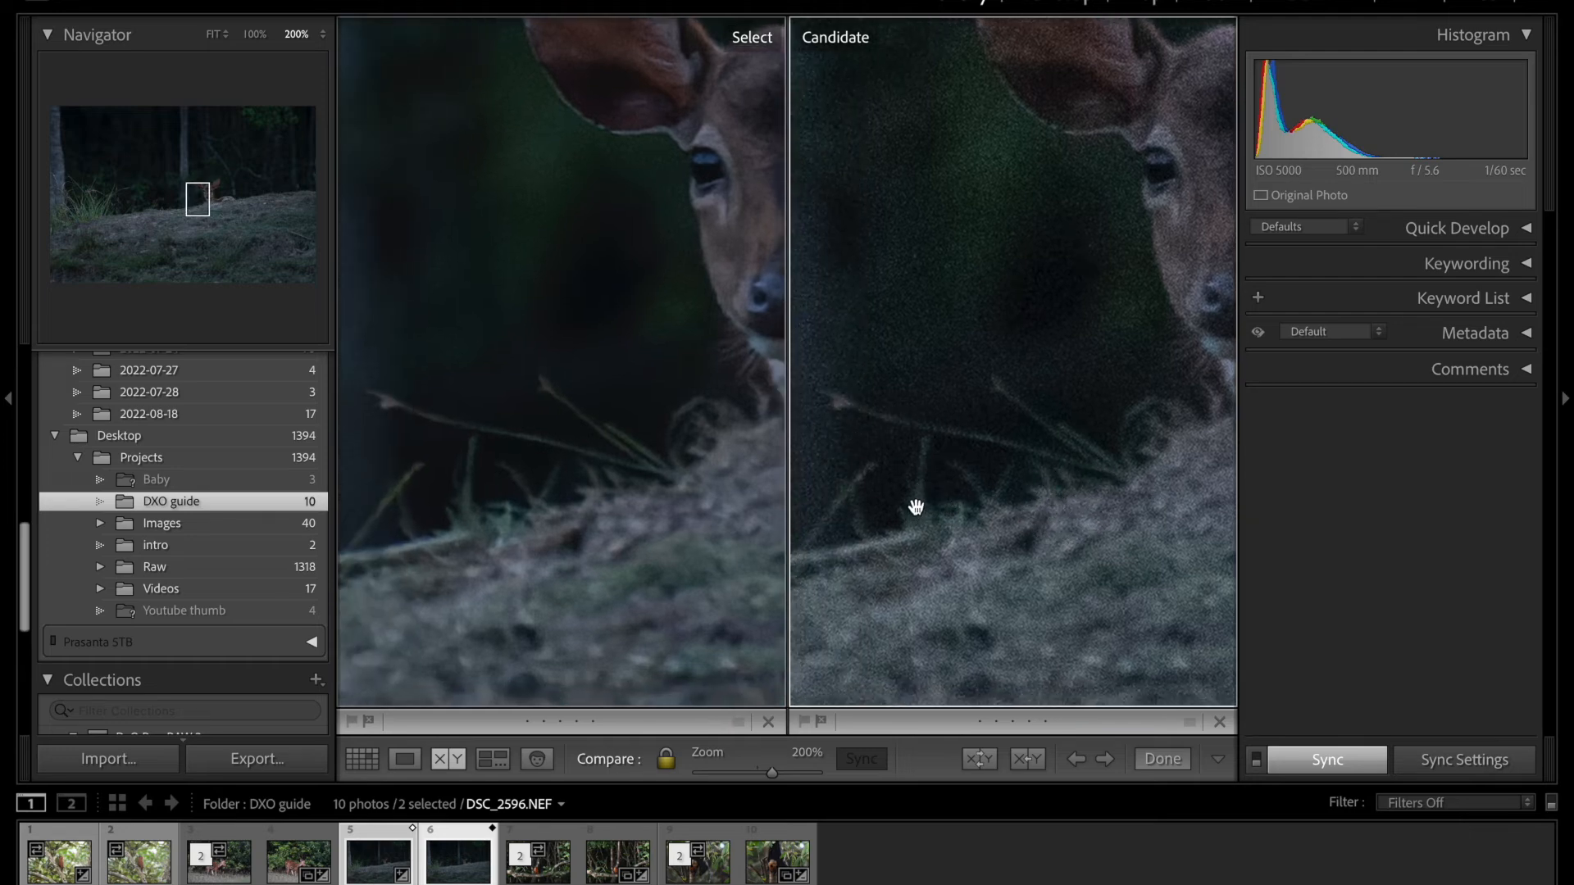
drag(898, 519, 1025, 471)
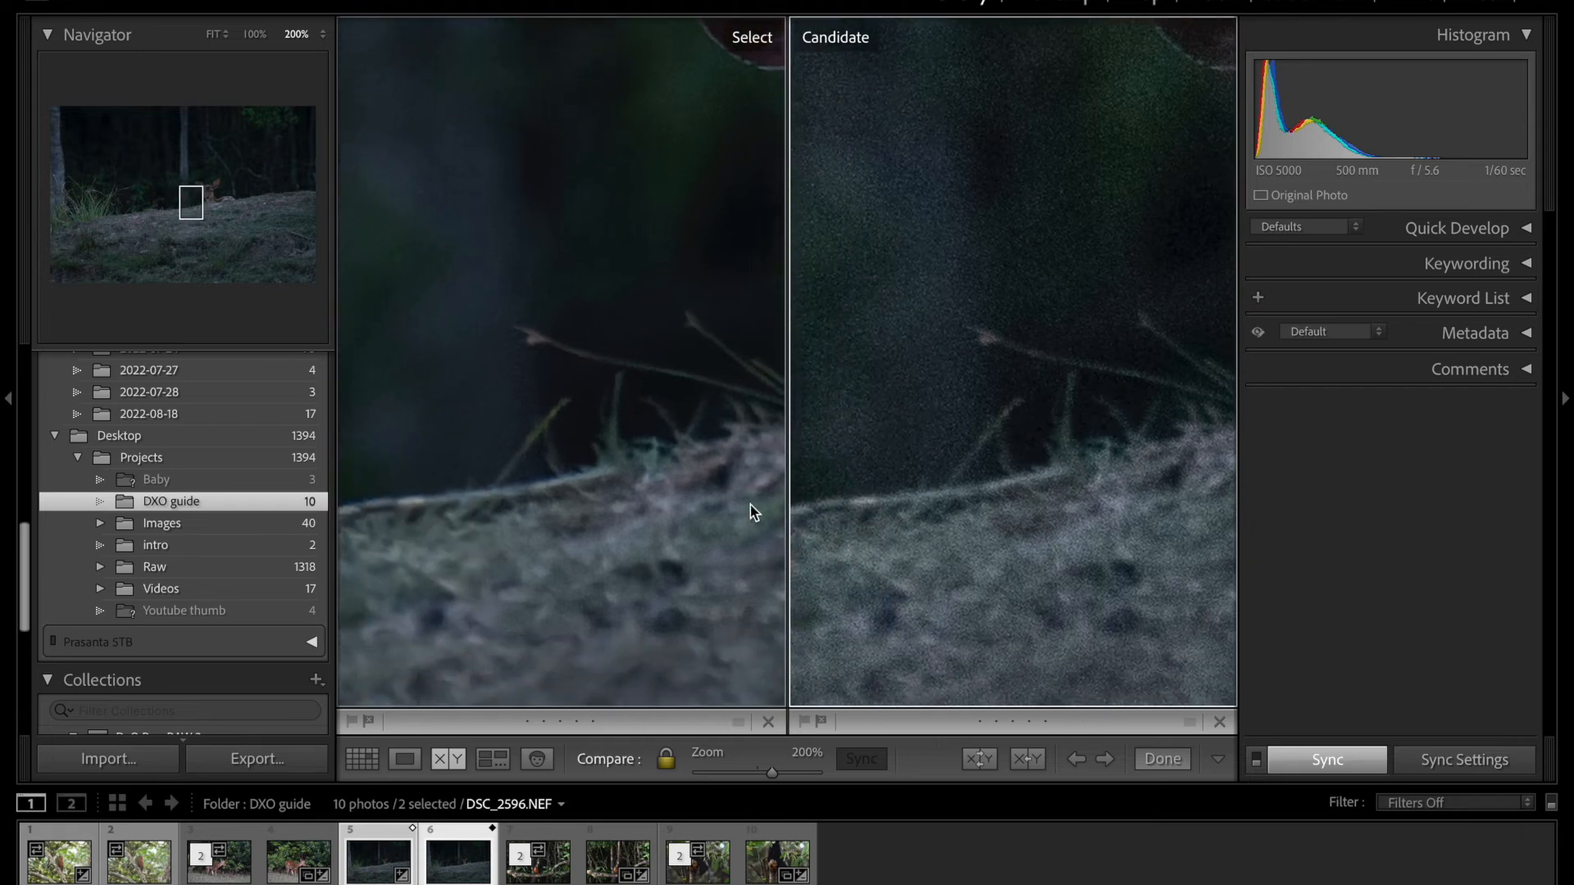
drag(623, 463, 658, 513)
drag(521, 510, 598, 513)
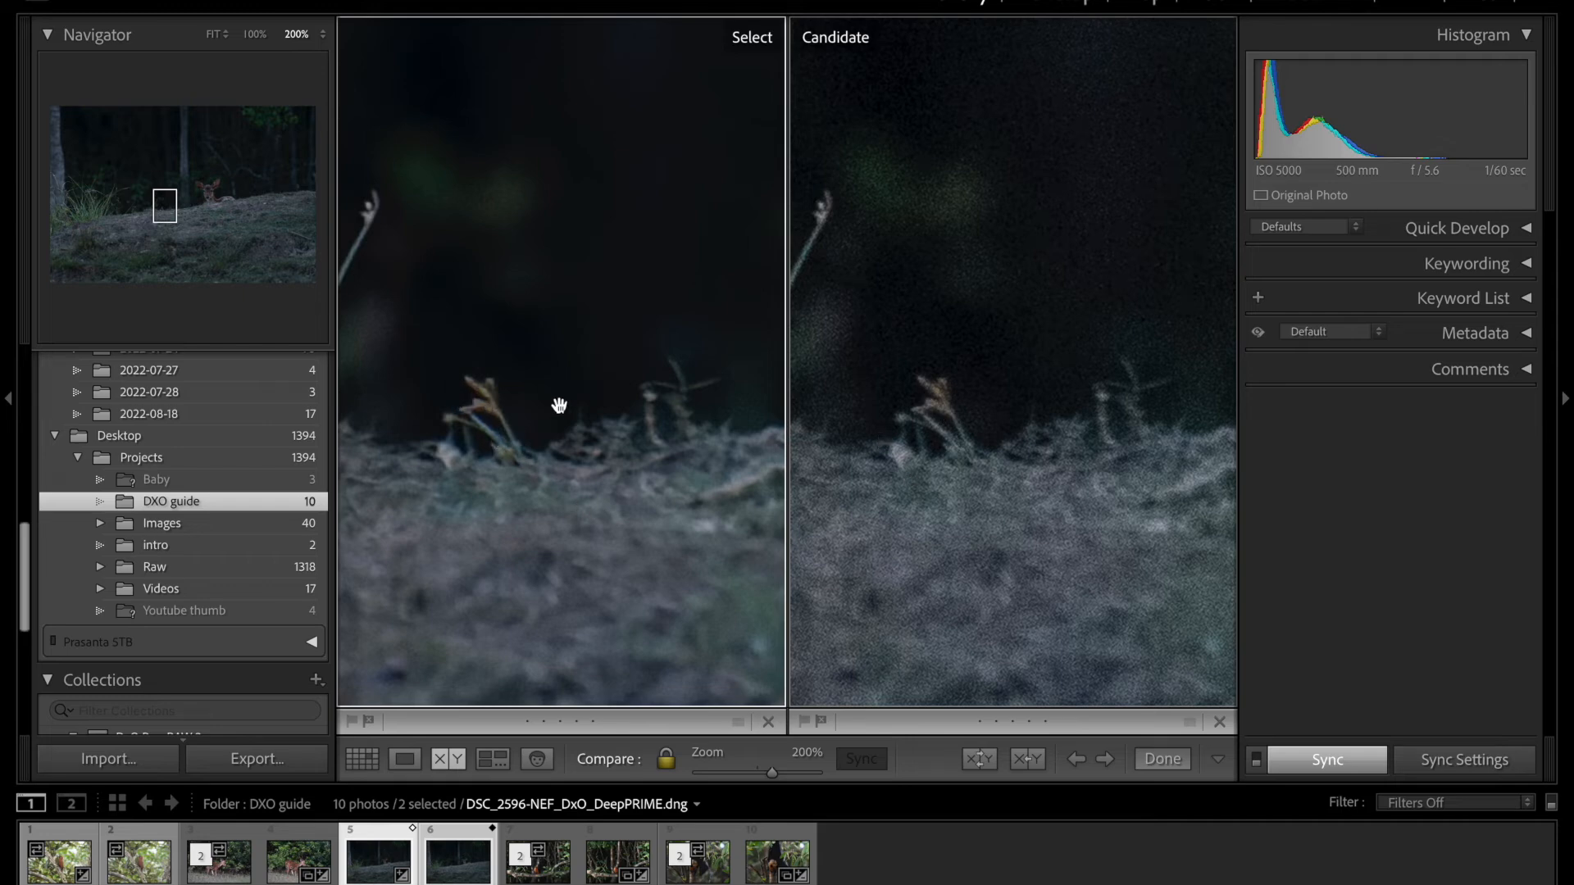
drag(478, 421, 638, 486)
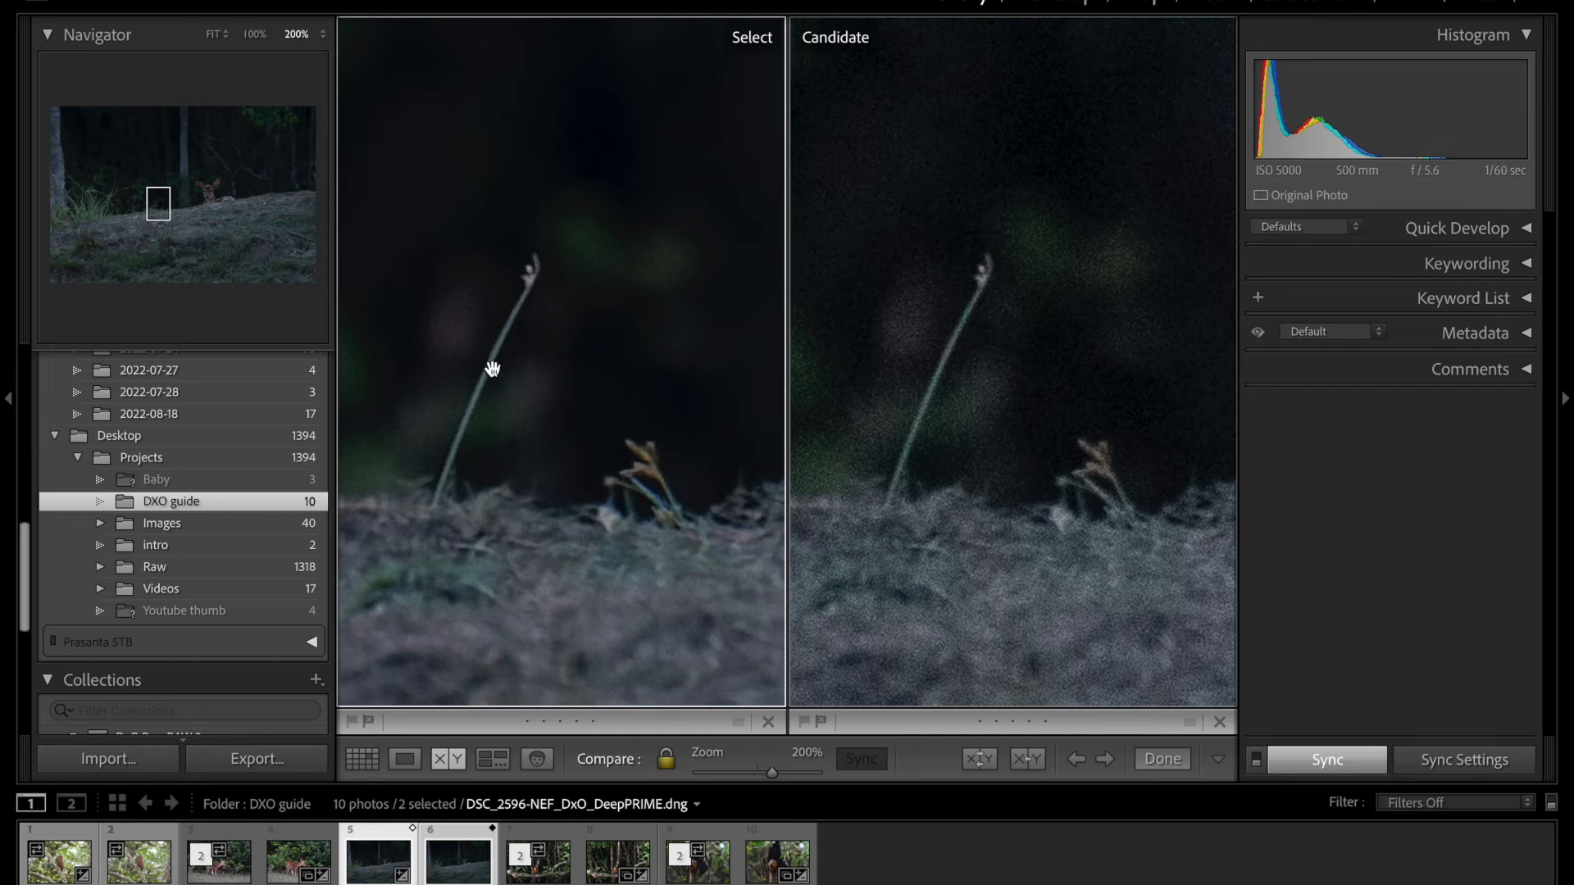
drag(487, 408, 701, 472)
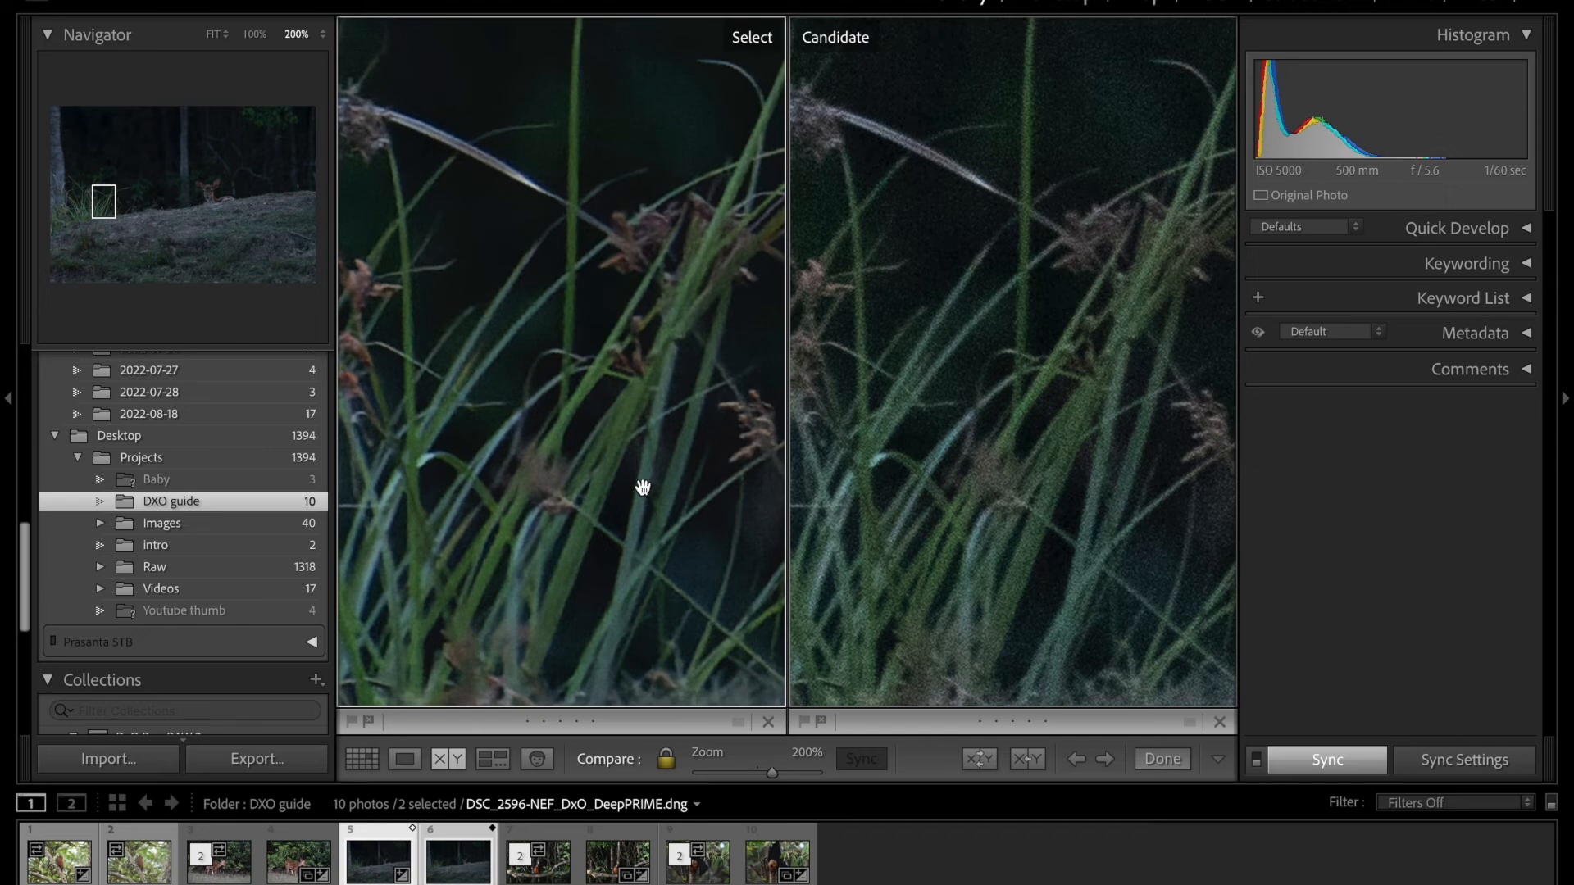
key(e)
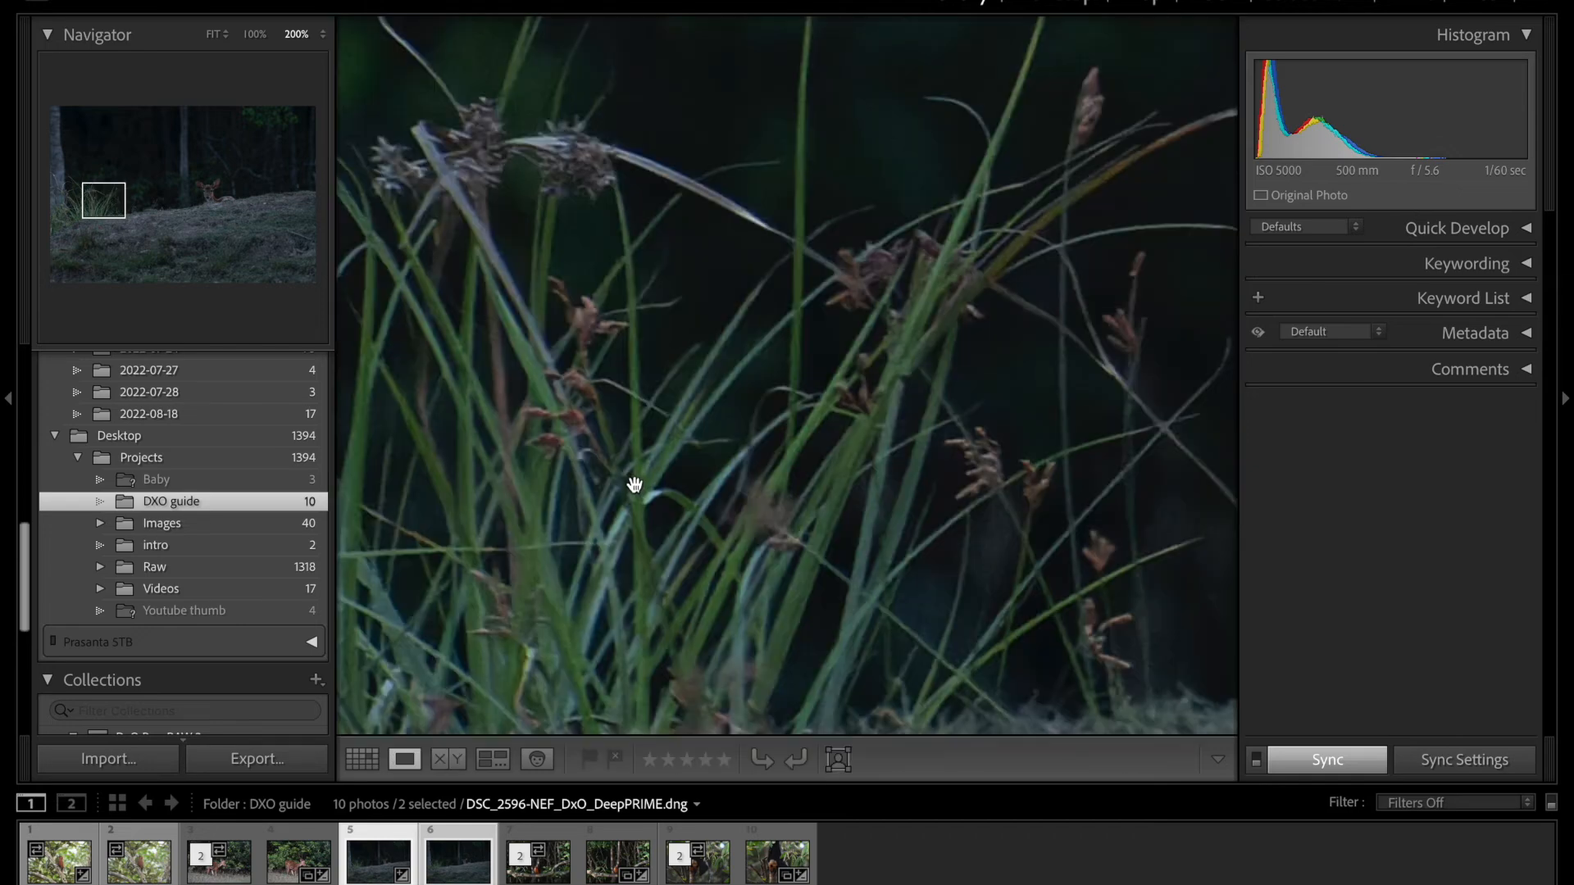
View the full kingfisher photo DSC_2842.NEF, then place it beside DSC_2842-NEF_DxO_DeepPRIME.dng for comparison.
click(537, 856)
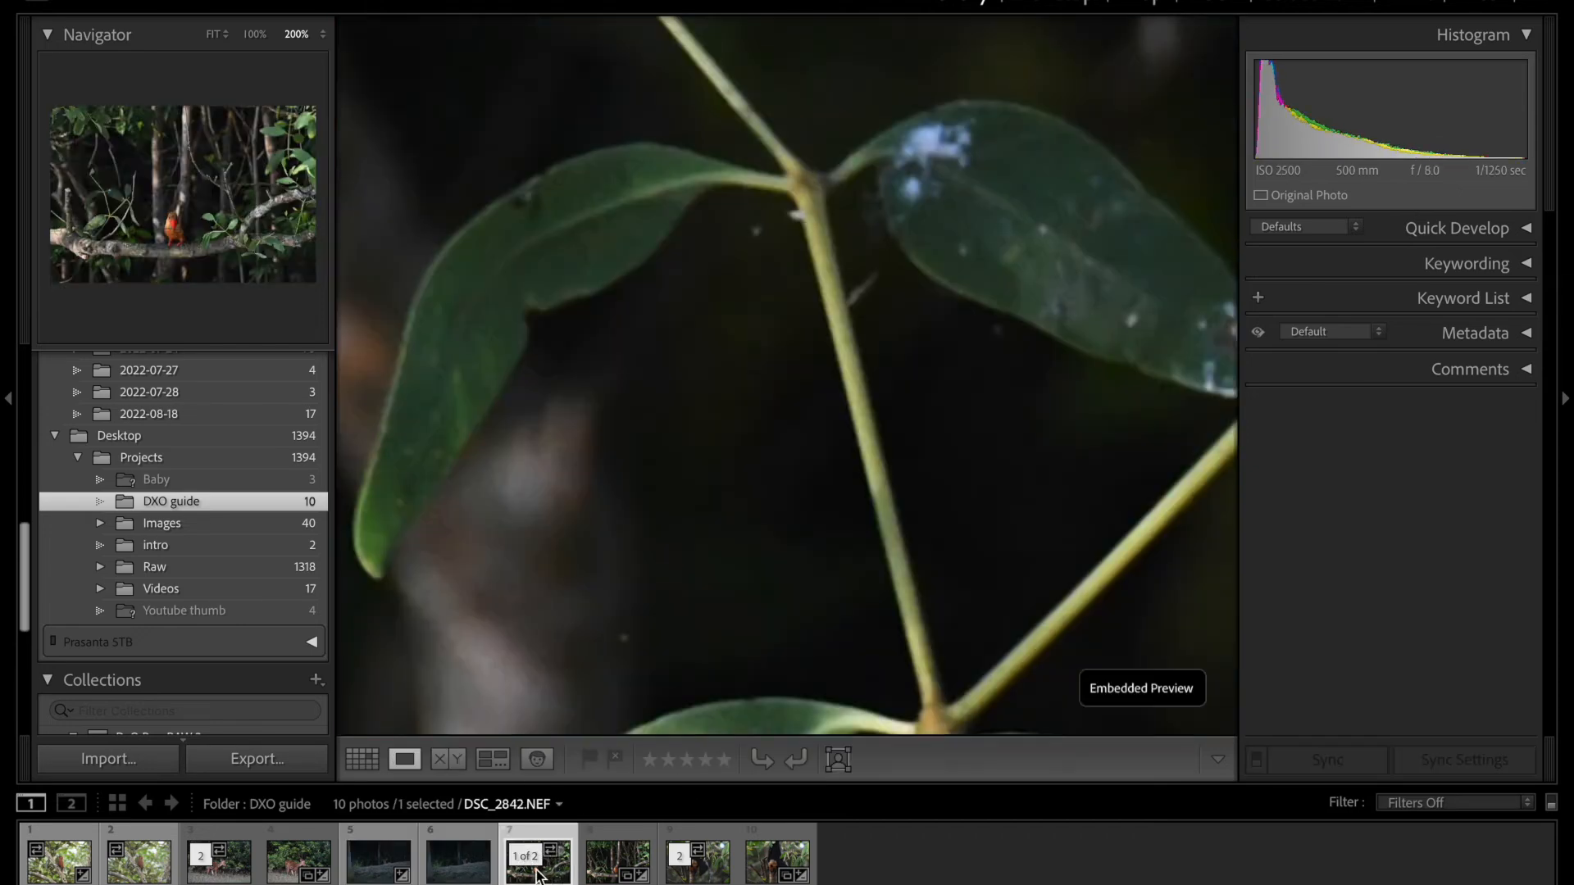
click(849, 576)
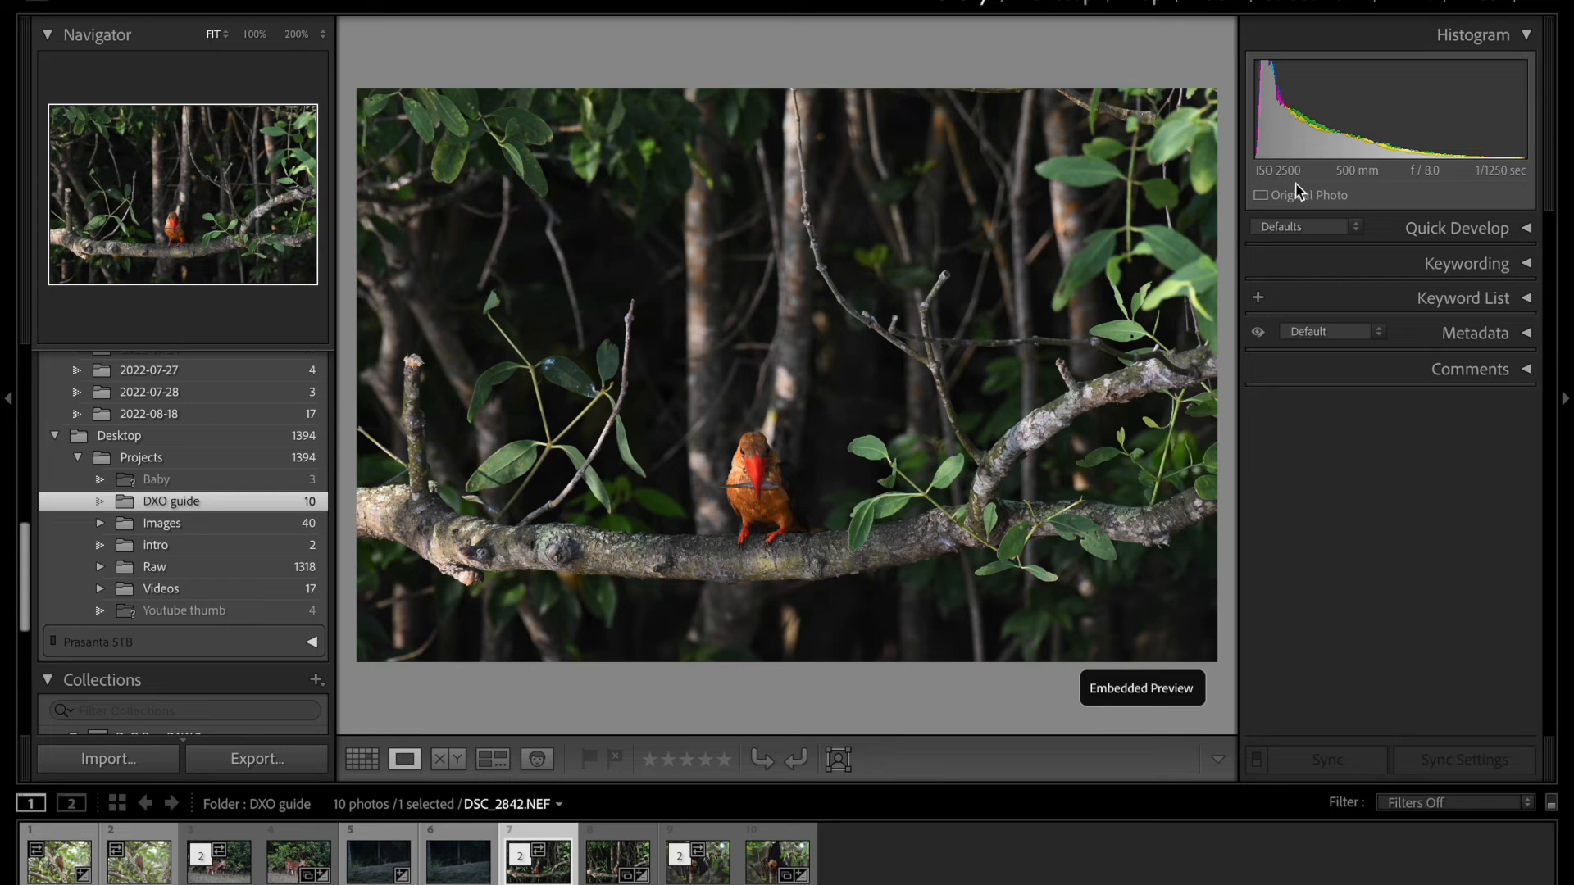
click(603, 871)
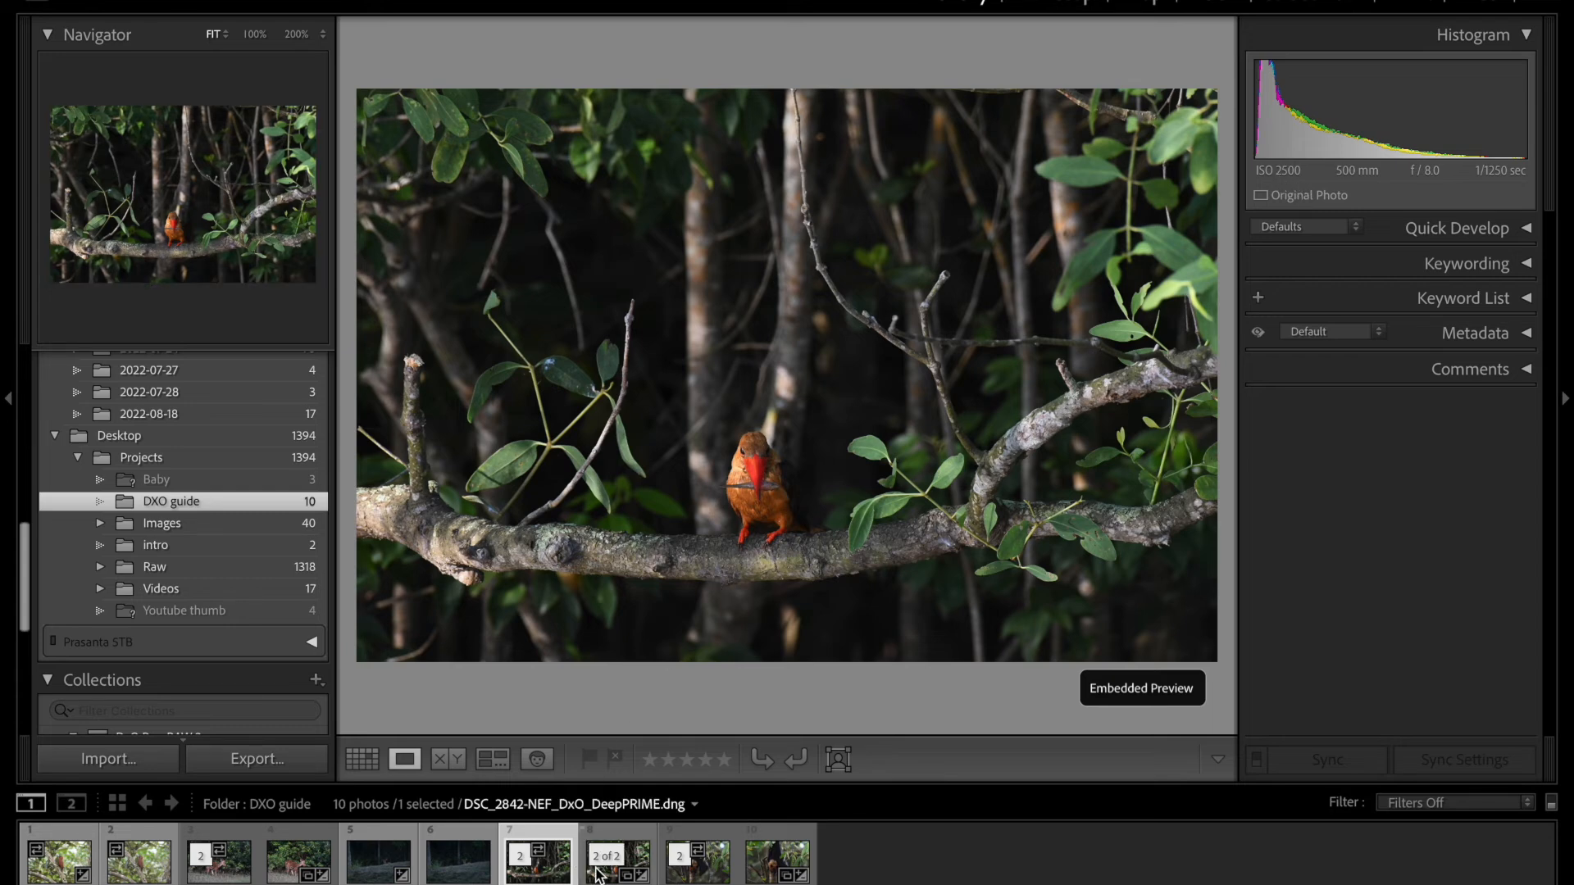
ctrl+click(597, 871)
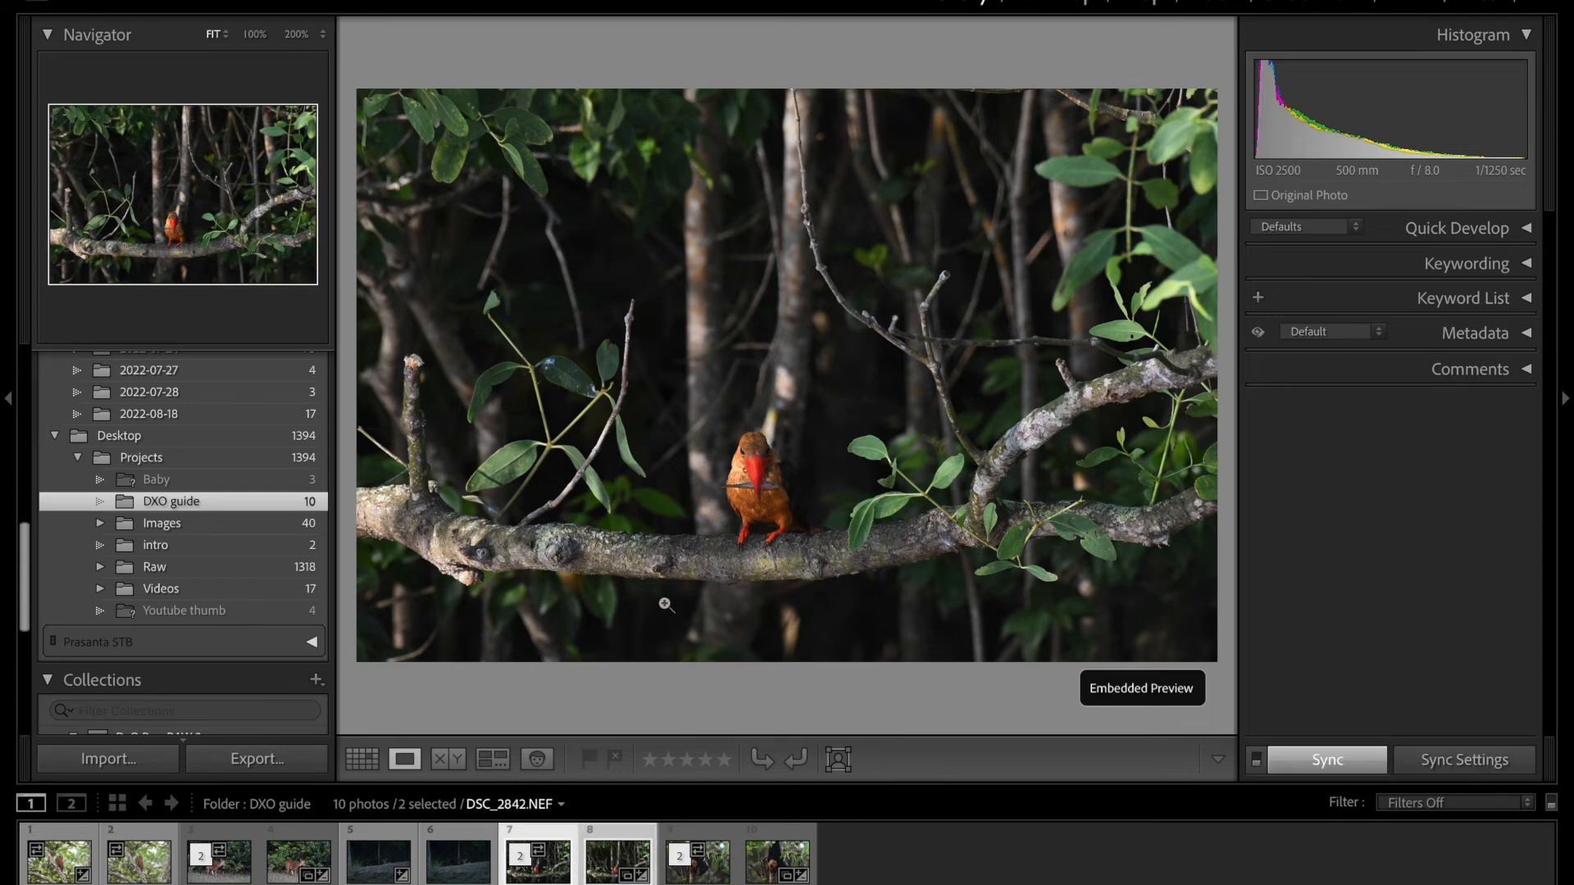
key(c)
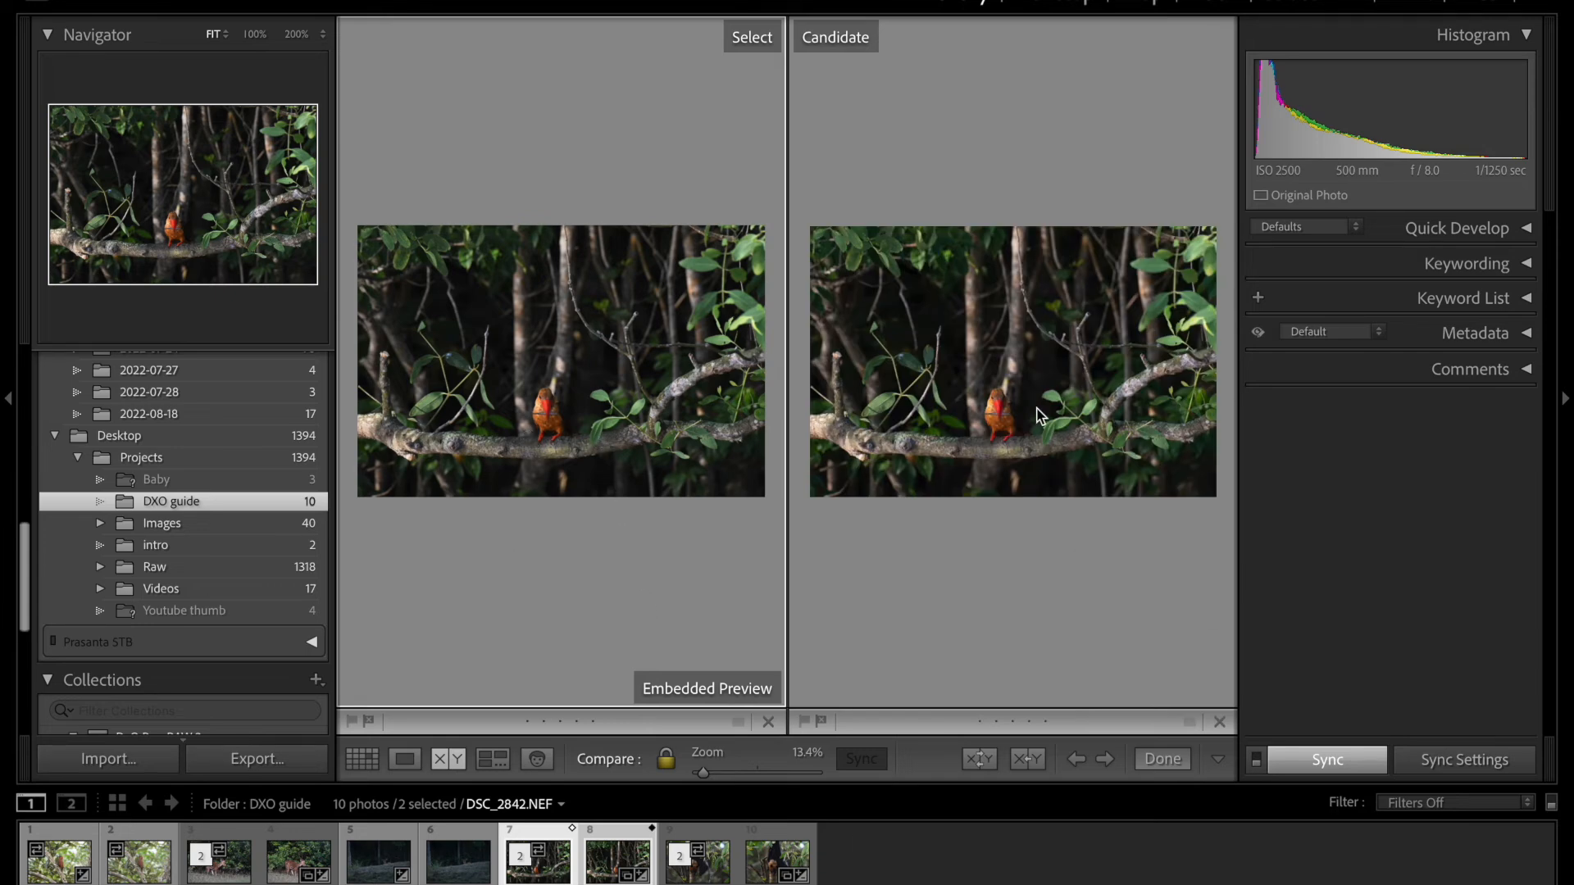
Compare the kingfisher's head, eyes, beak and breast feathers in both versions at 200%.
click(519, 439)
drag(689, 263, 574, 397)
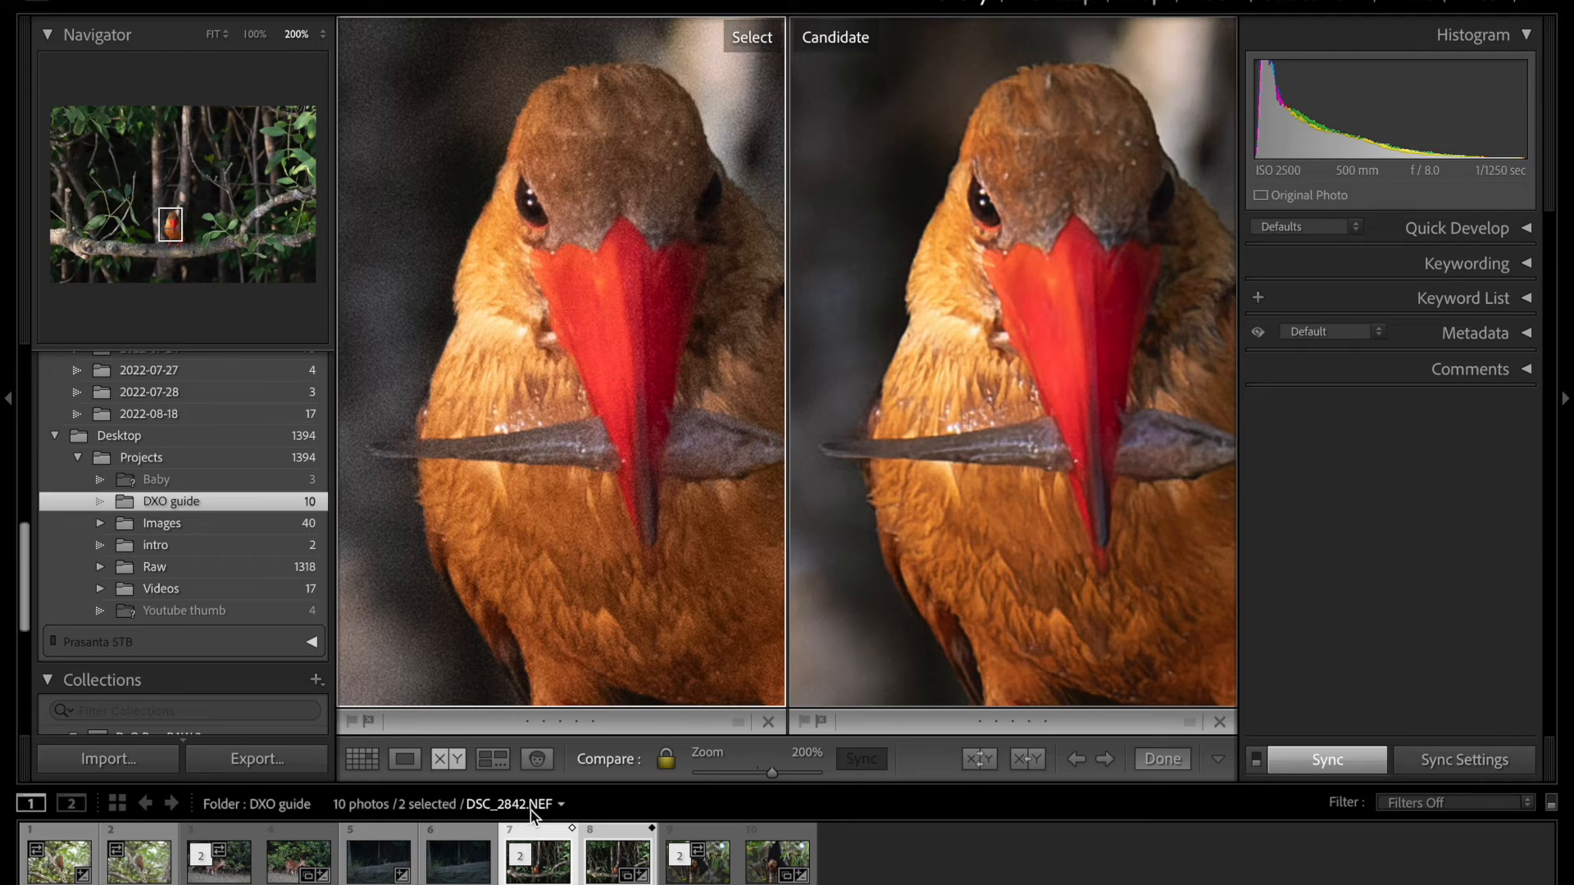
click(987, 554)
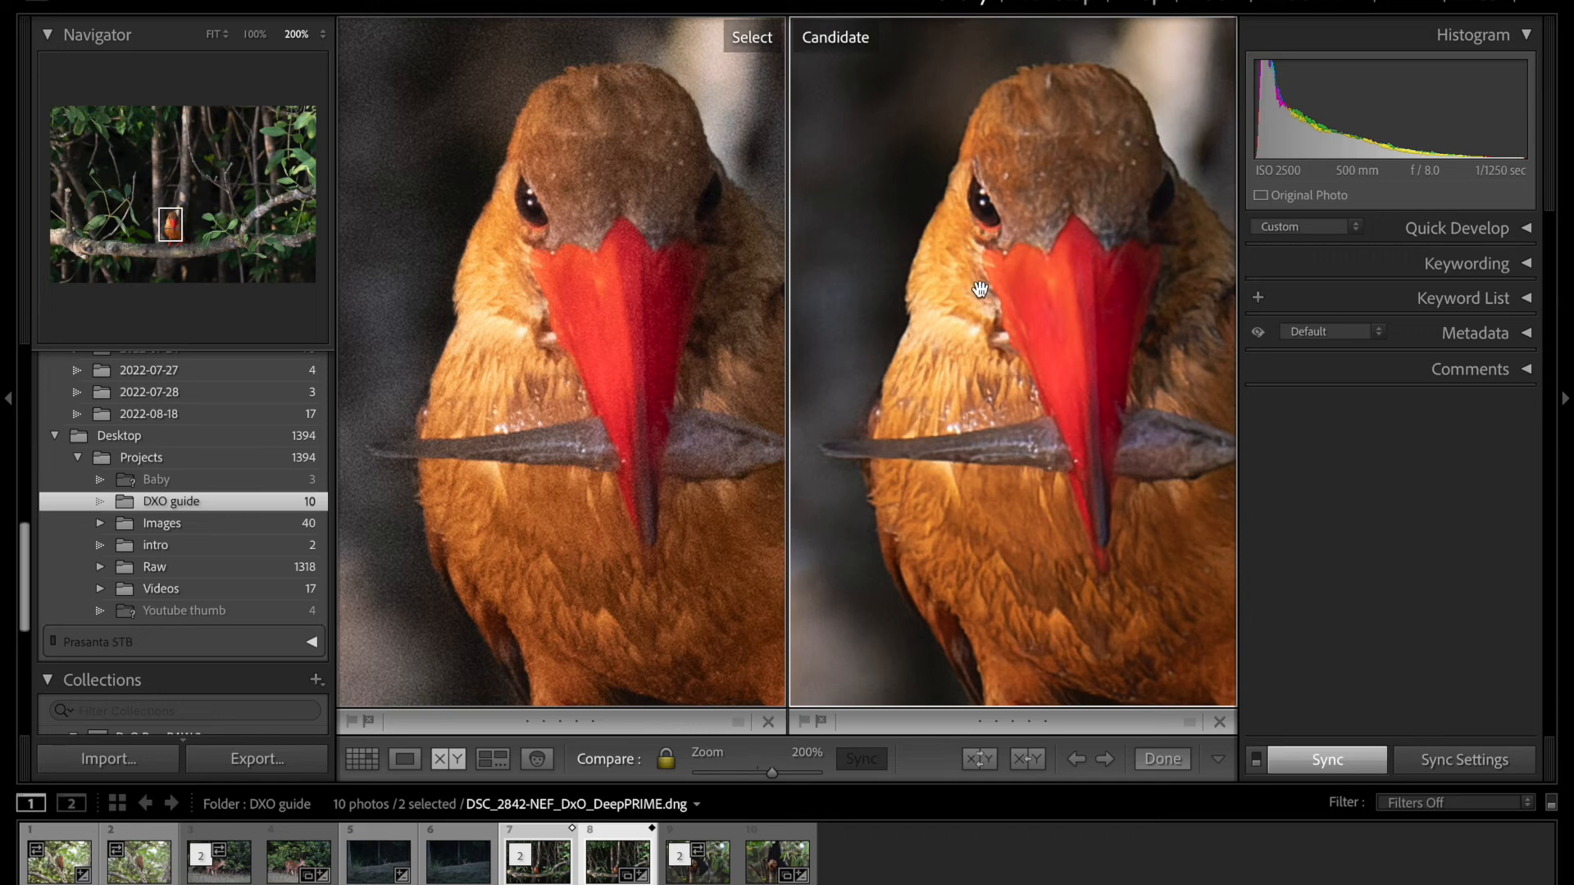
mouse_move(595, 411)
mouse_down()
mouse_move(626, 386)
mouse_move(594, 436)
mouse_move(564, 418)
mouse_up()
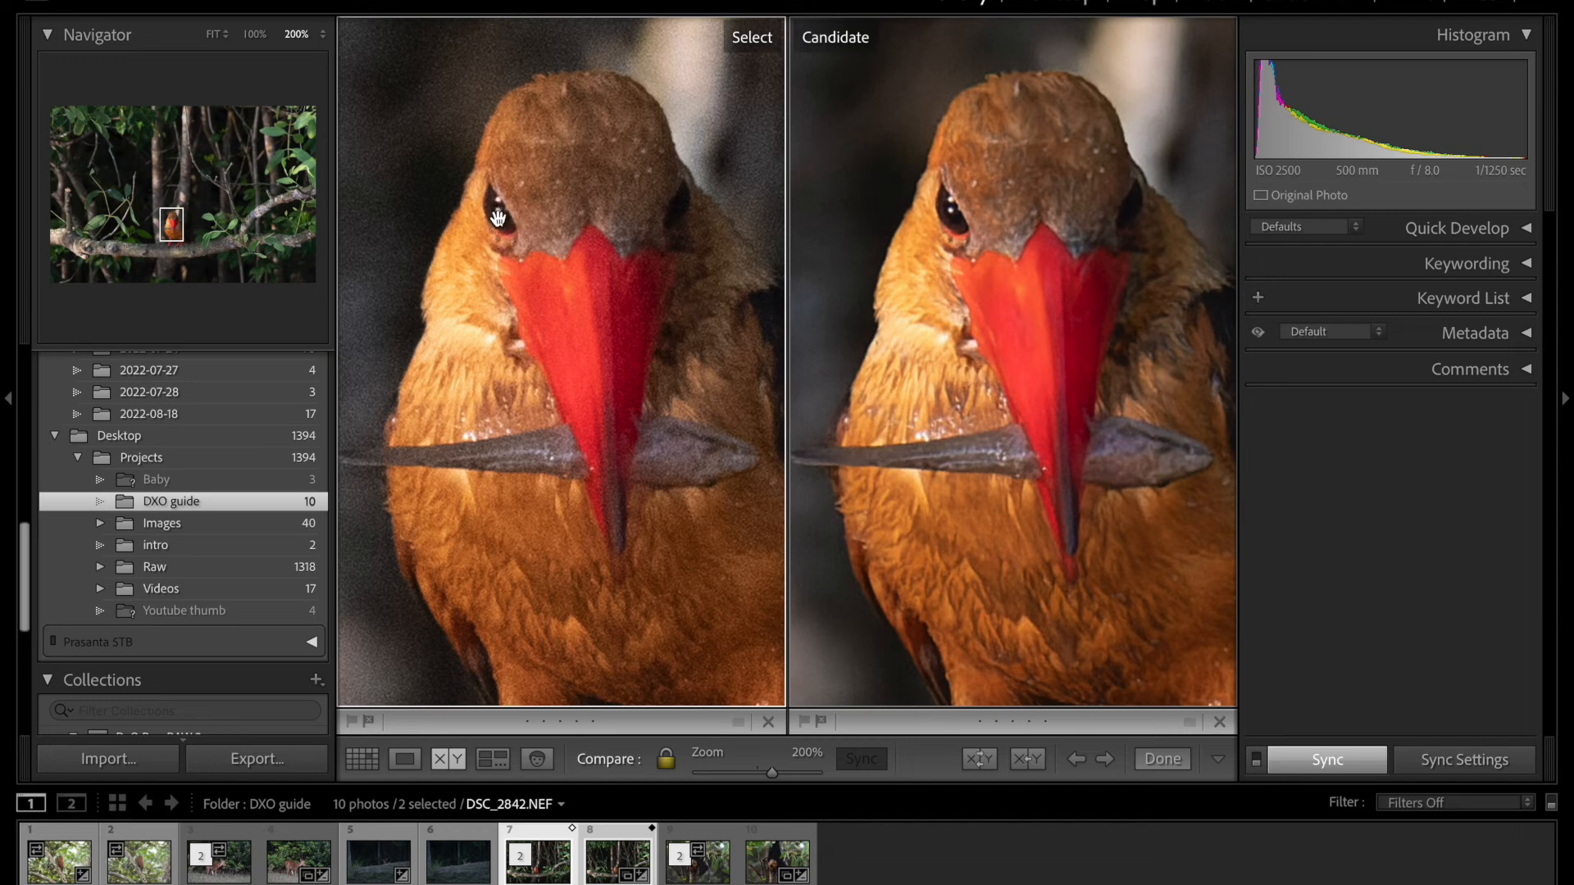
Compare the kingfisher's red feet and the branch bark in both versions, then return to the bird's head.
drag(1020, 469, 995, 251)
drag(1026, 455, 1047, 271)
drag(1011, 494, 1022, 347)
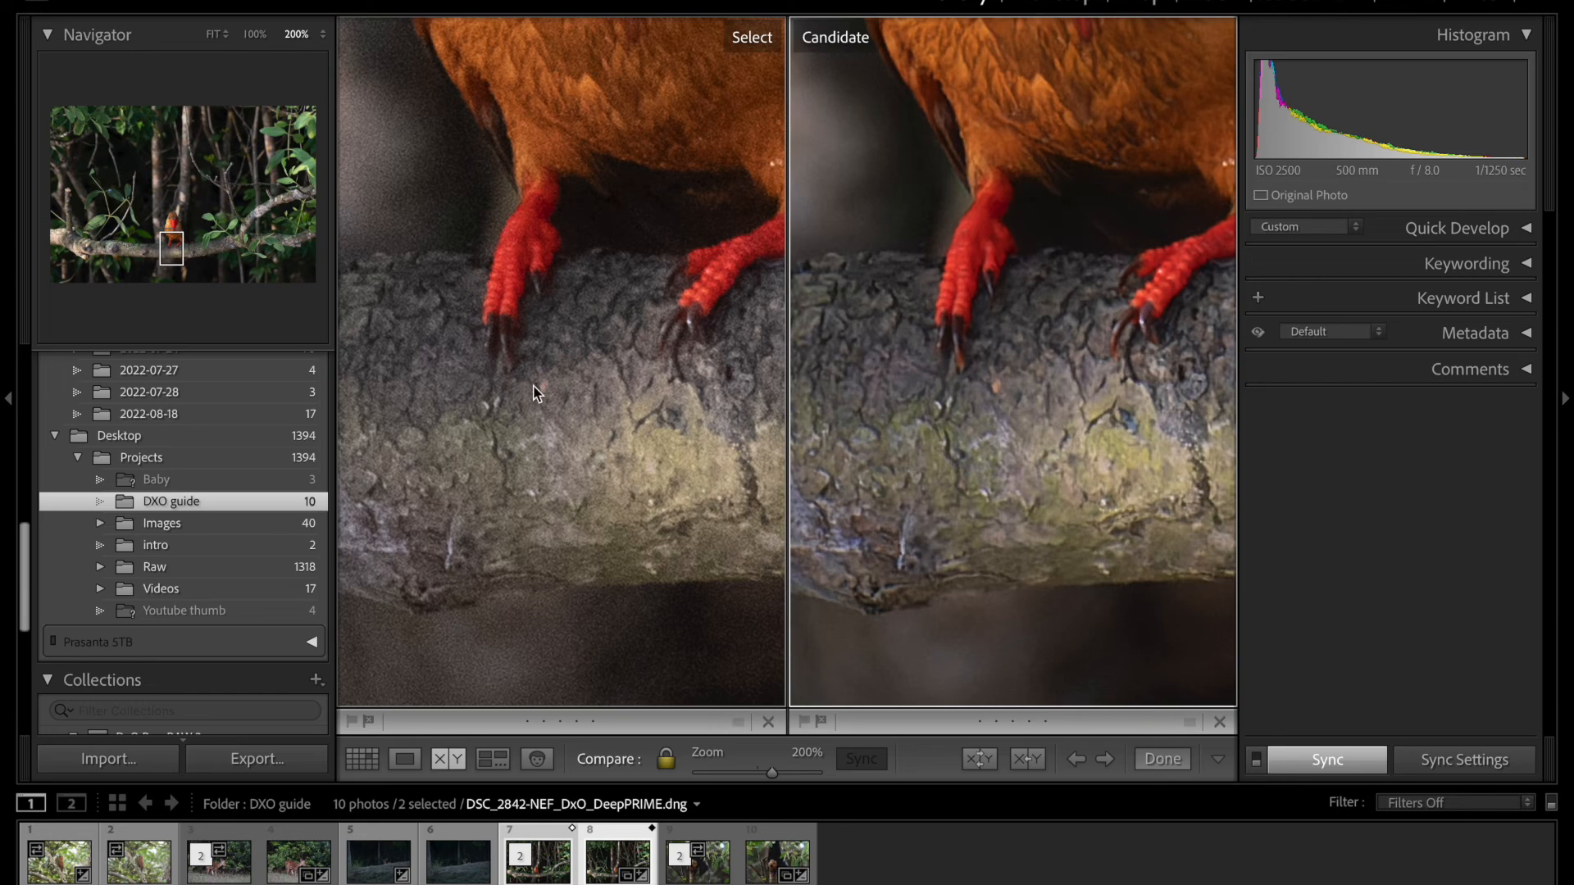
drag(508, 296, 652, 514)
drag(618, 351, 545, 461)
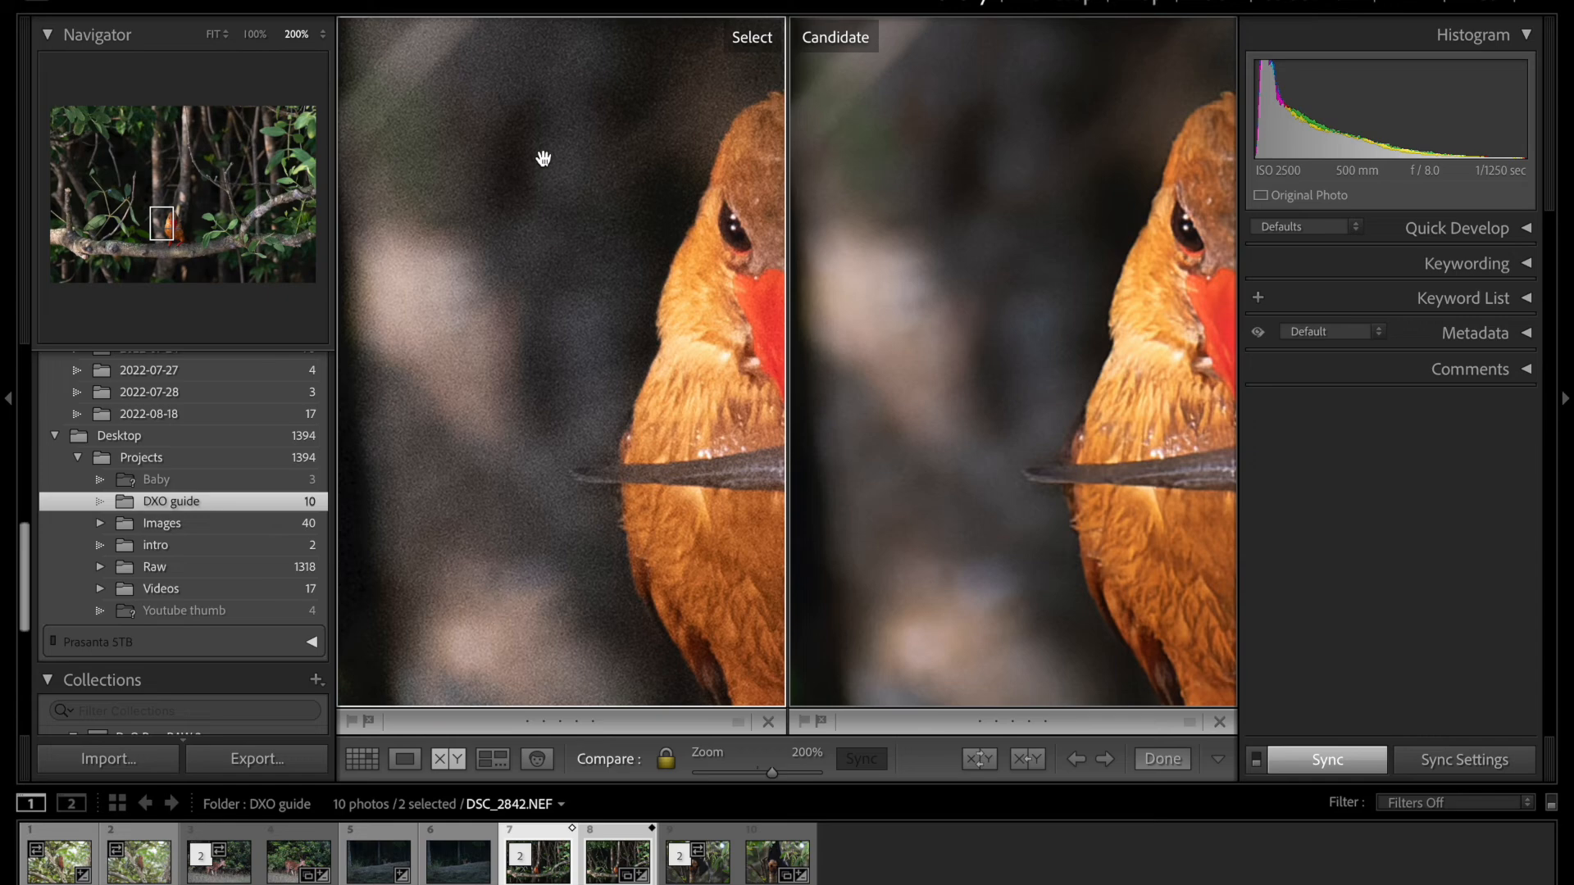
Compare noise in the blurred background below the kingfisher's branch and around its head at 200%.
drag(942, 555, 906, 184)
drag(877, 548, 873, 255)
drag(815, 552, 829, 324)
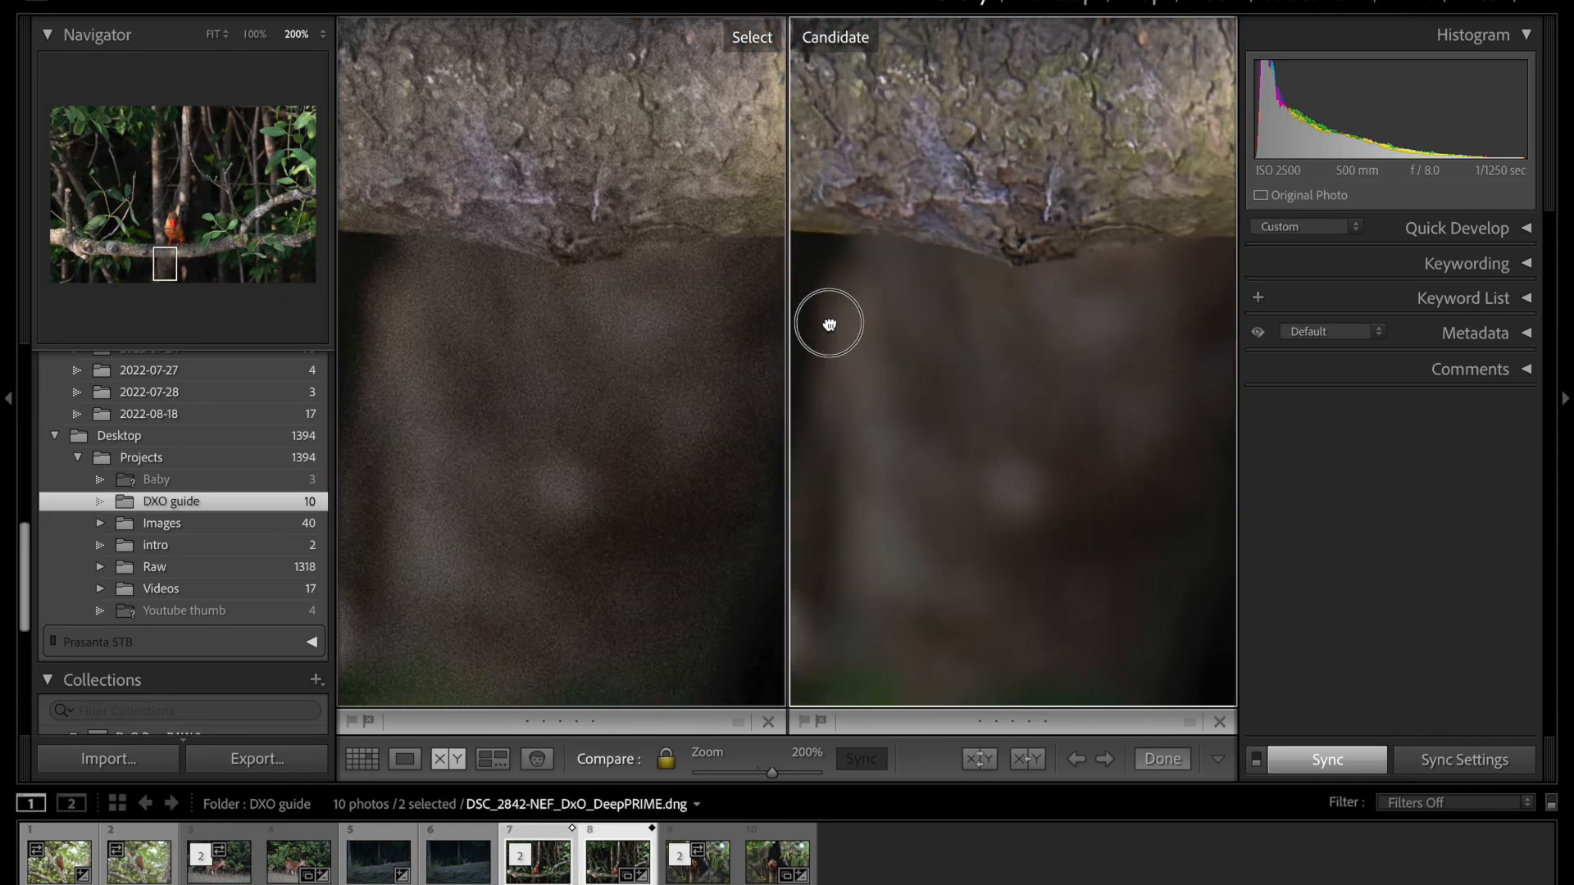
drag(692, 292, 726, 591)
drag(638, 243, 650, 412)
drag(771, 271, 637, 351)
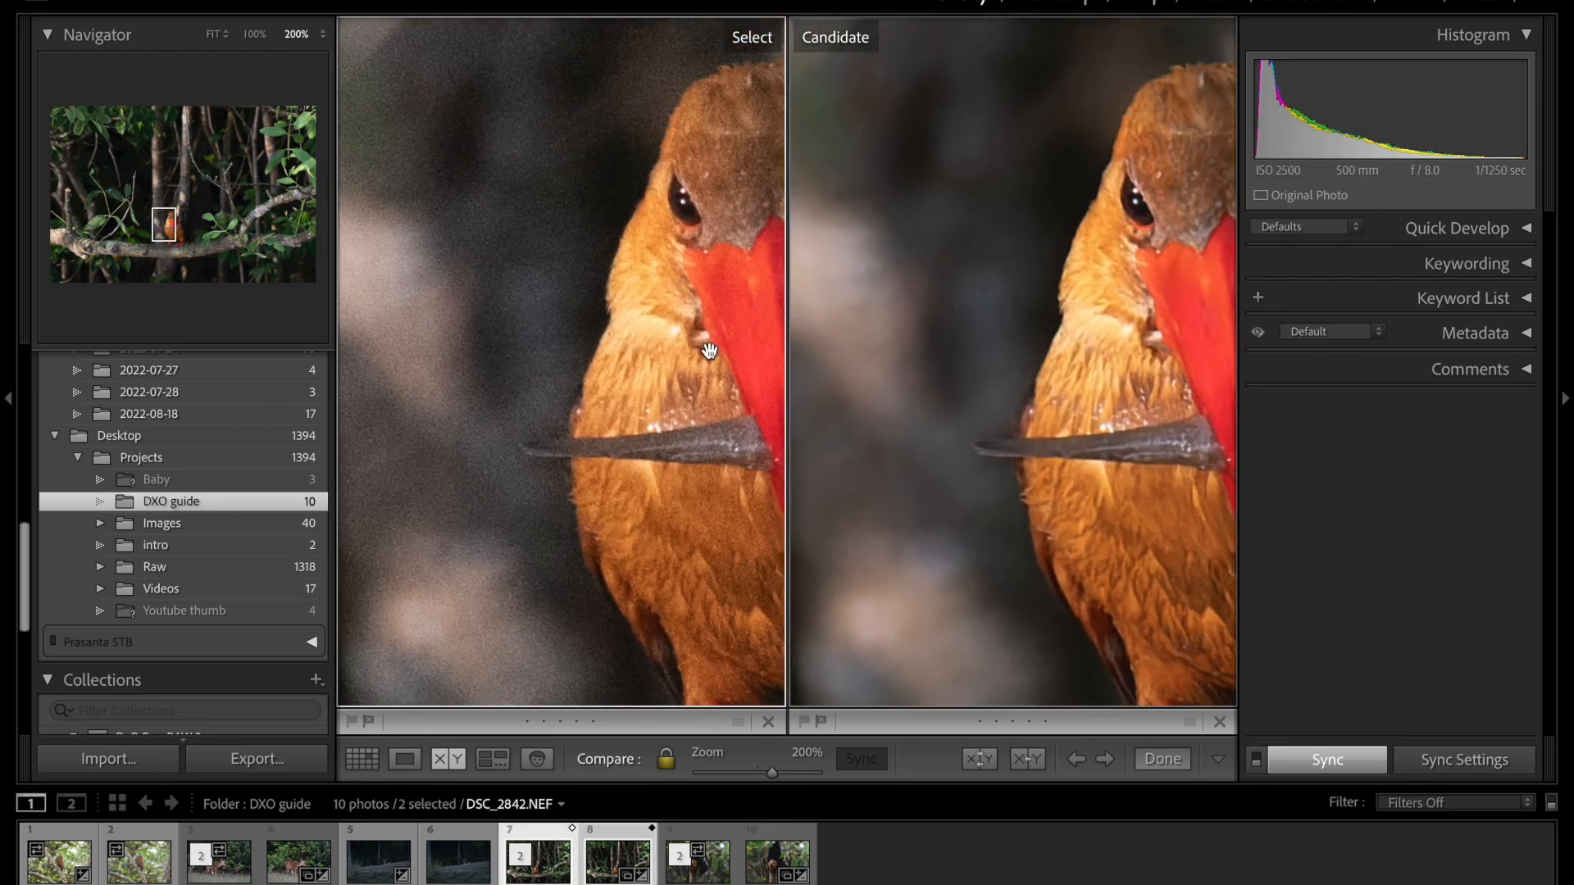
Compare the kingfisher's front and dark wing in both versions at 200%, then return to the single-photo view.
drag(759, 368, 628, 328)
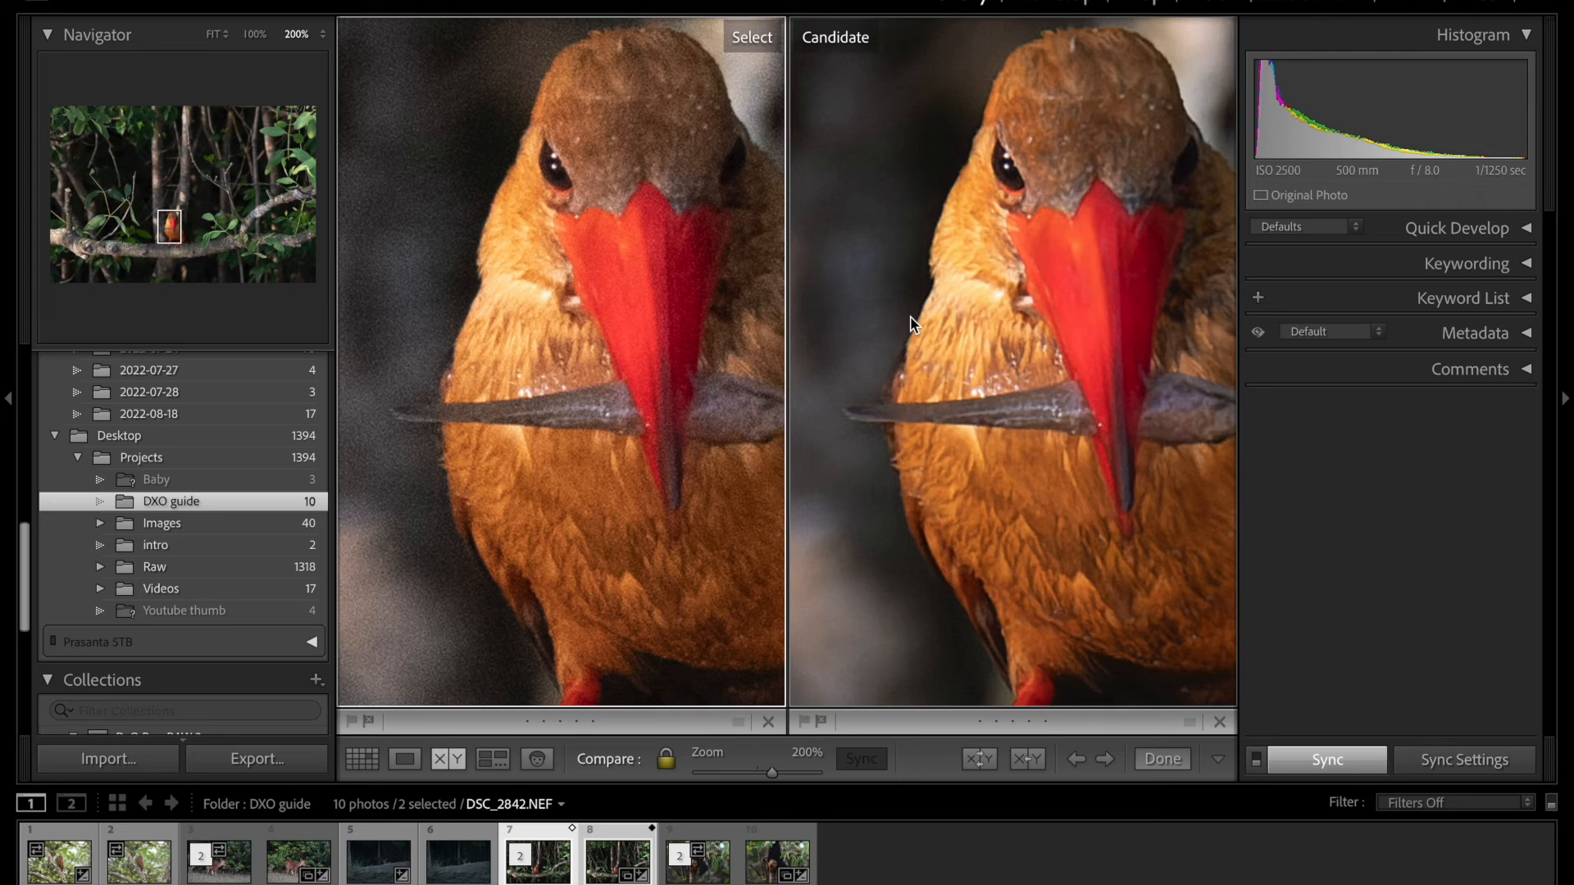
drag(1066, 284, 841, 131)
drag(1019, 336, 835, 301)
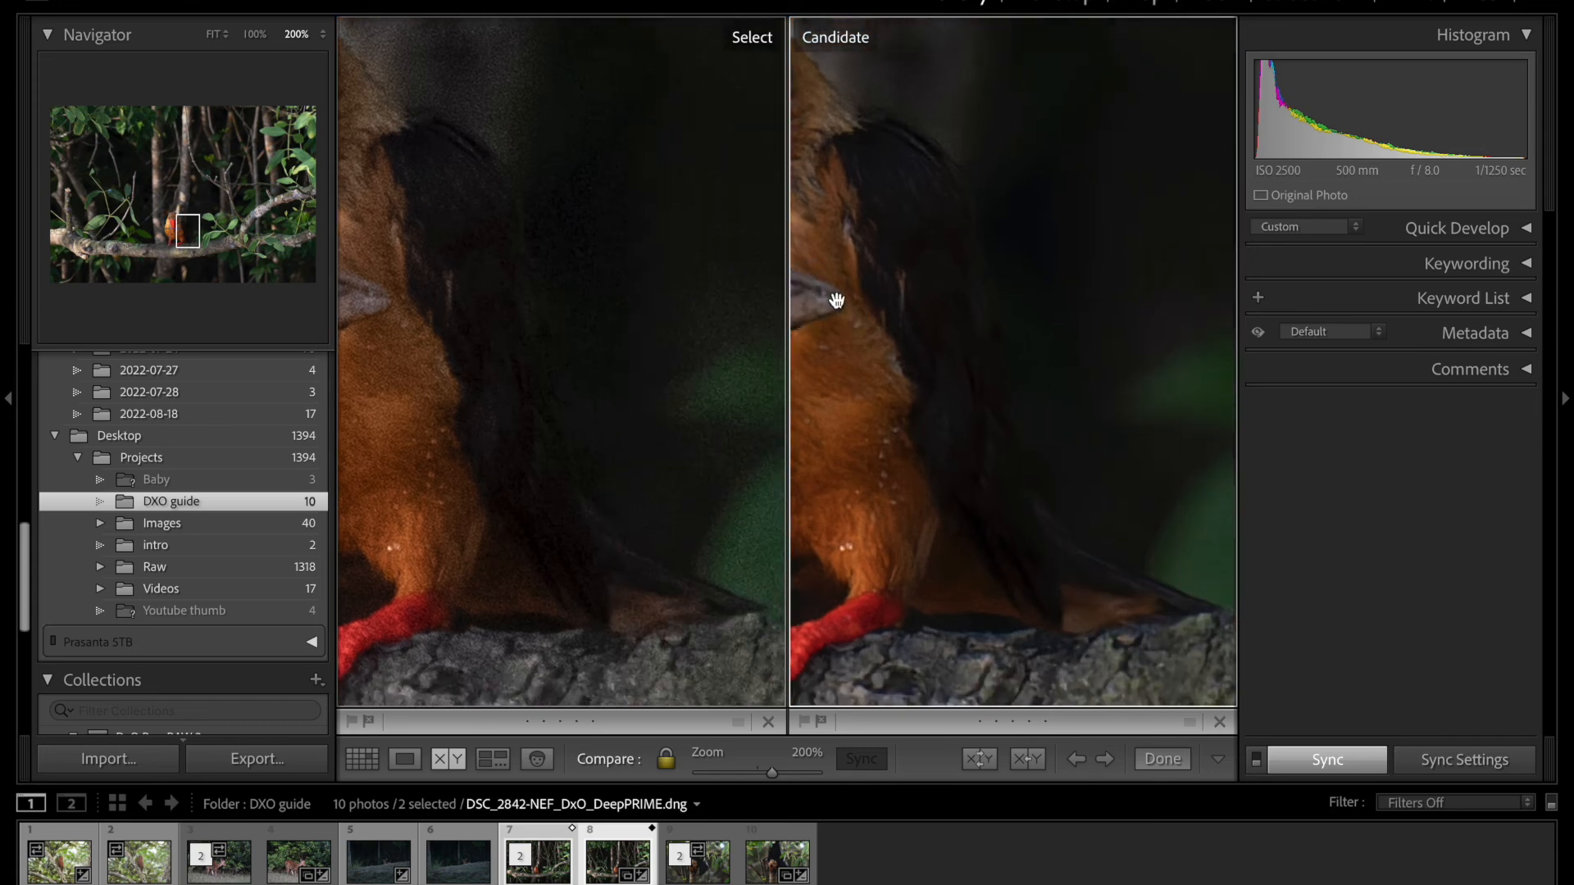
drag(931, 351, 1035, 372)
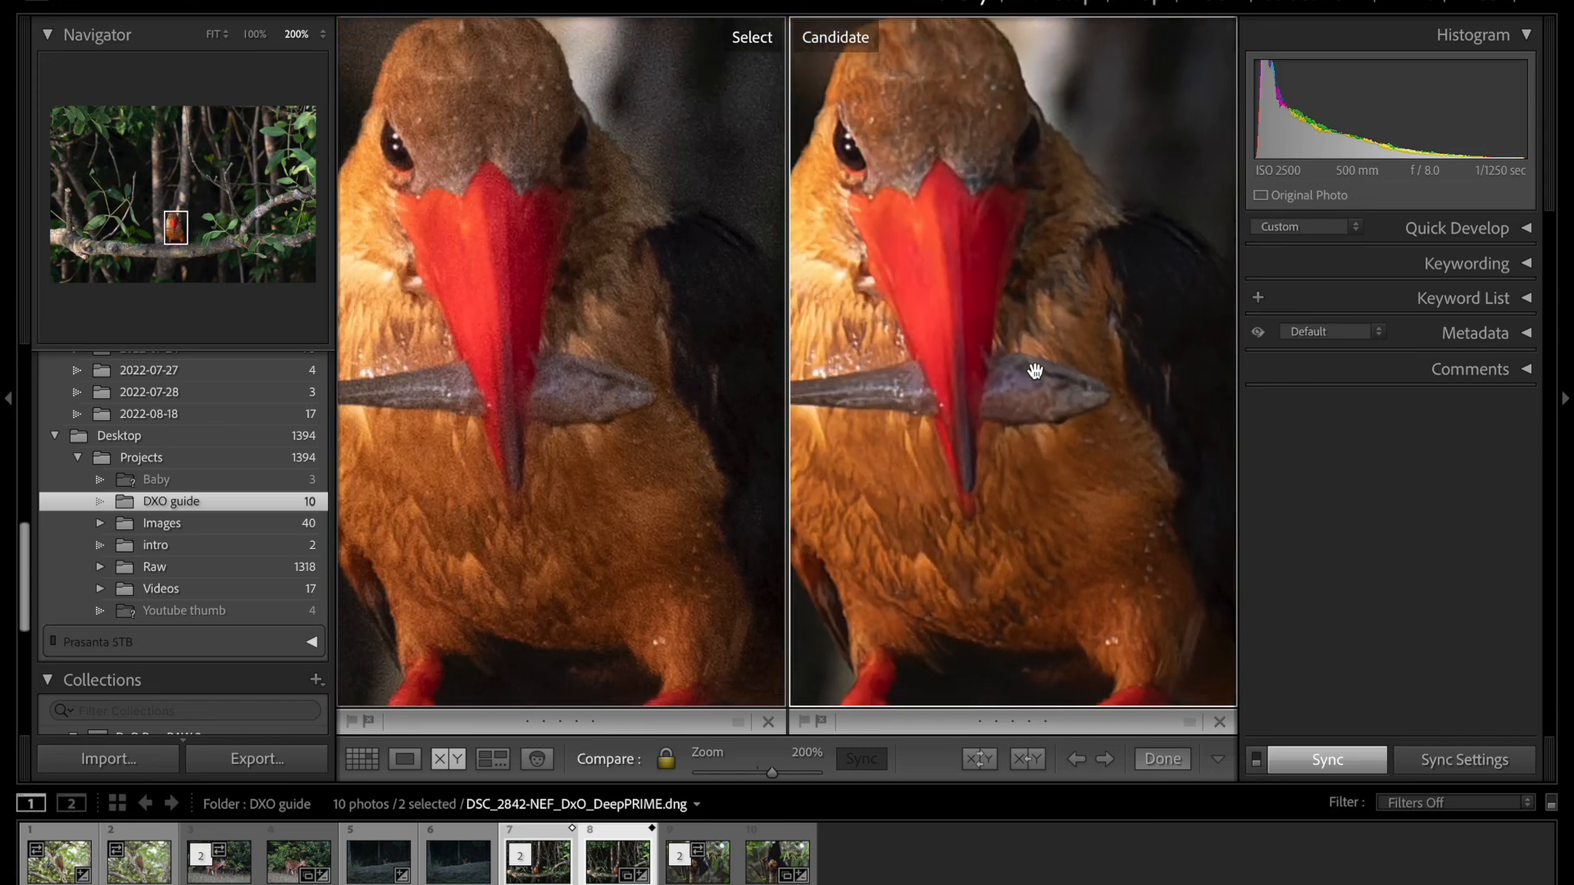
key(e)
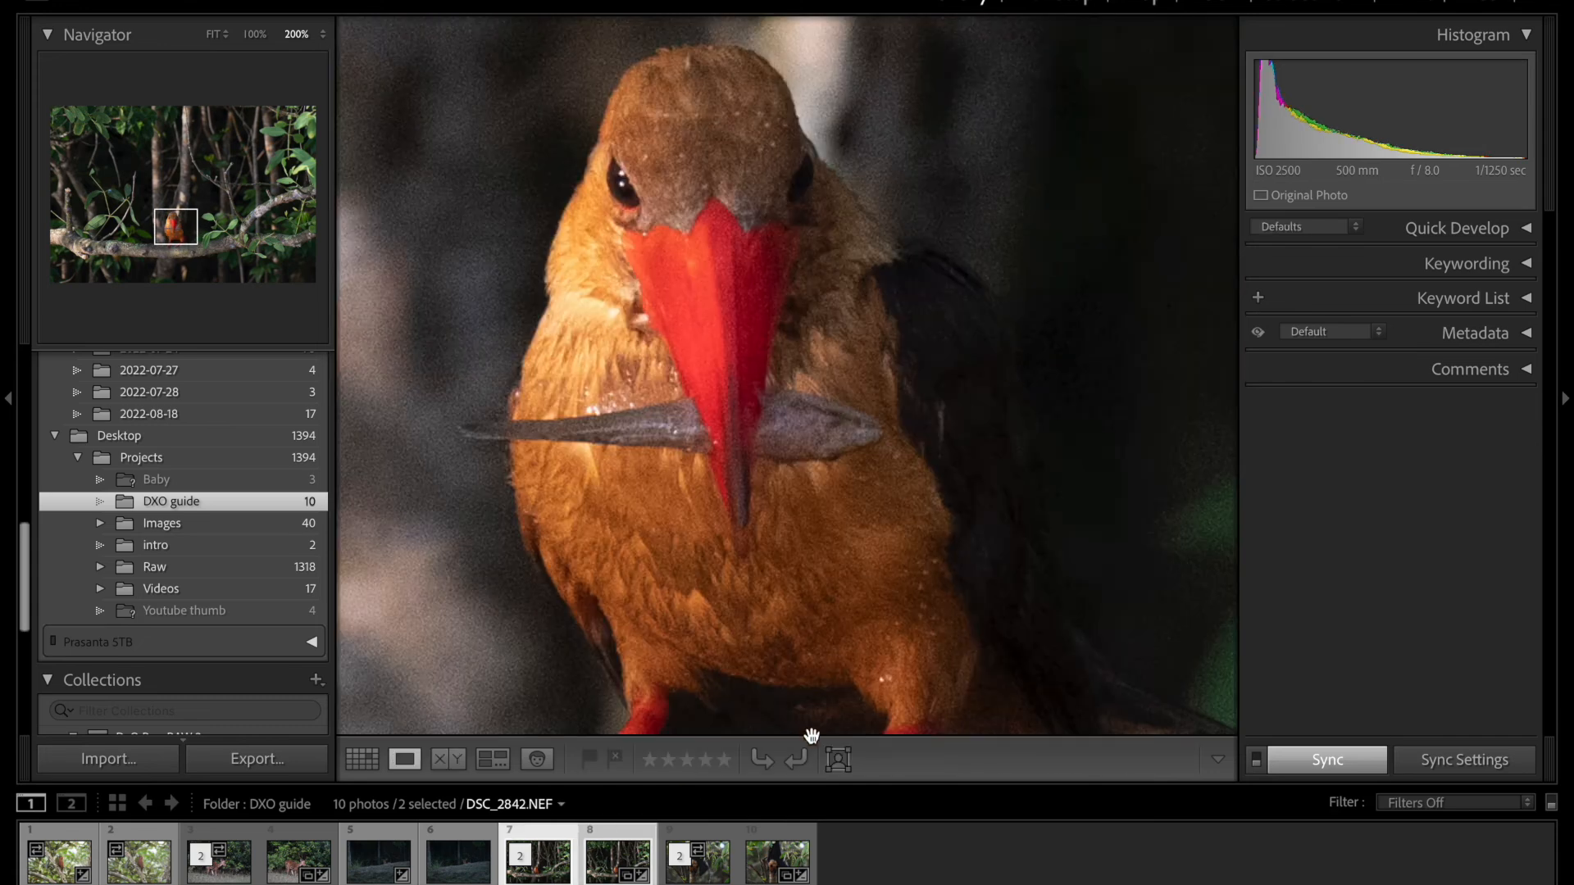
View the full bat photo DSC_3137.NEF and its DeepPRIME DNG, then open both for side-by-side comparison.
click(703, 869)
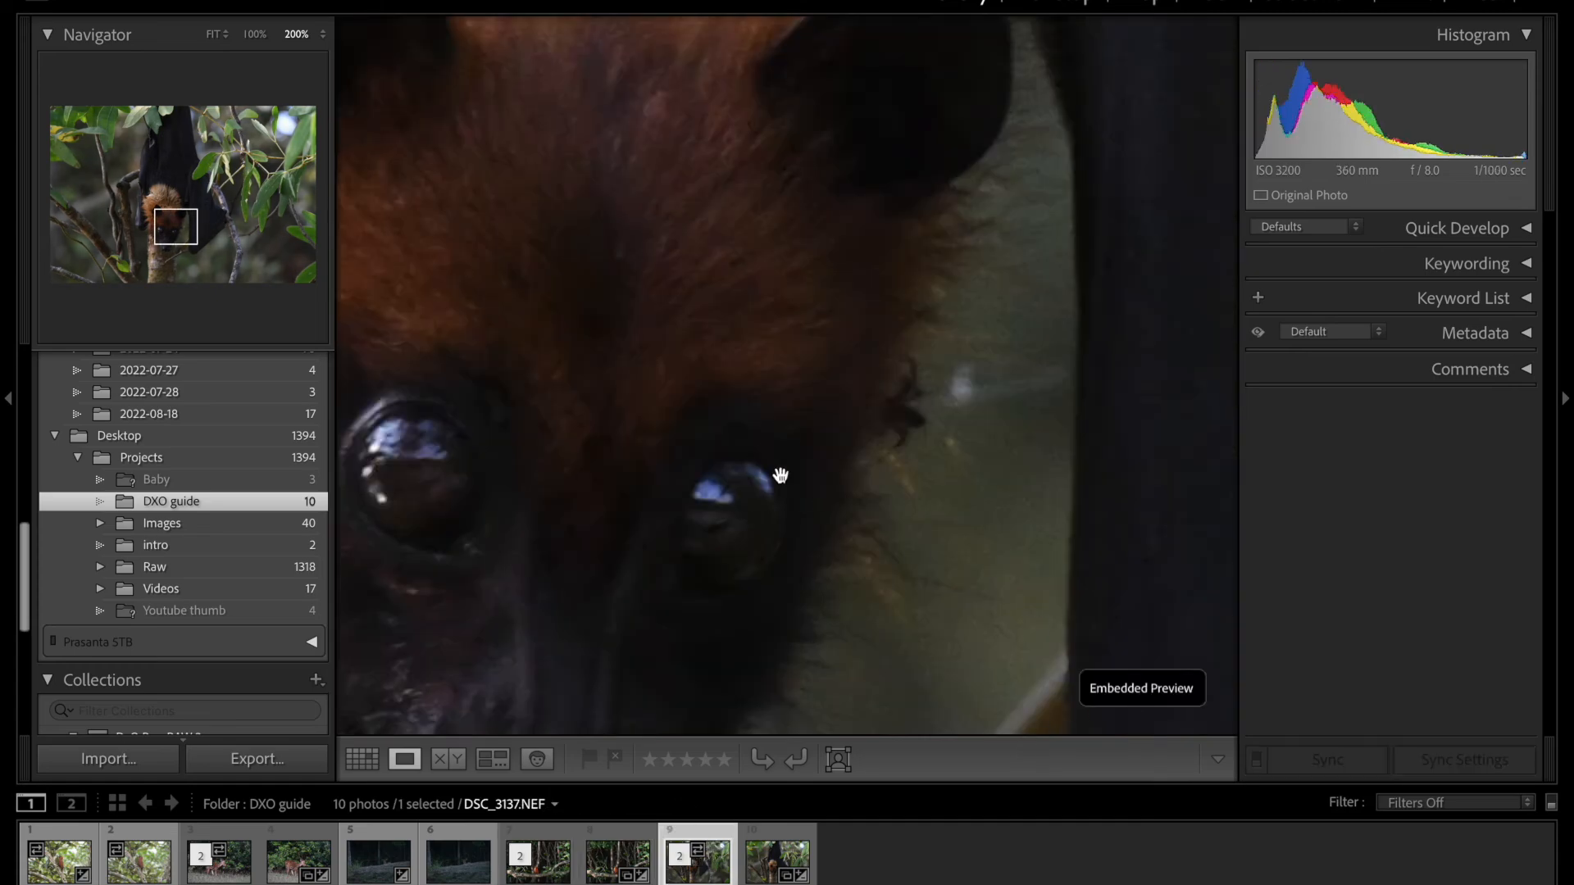
click(1102, 706)
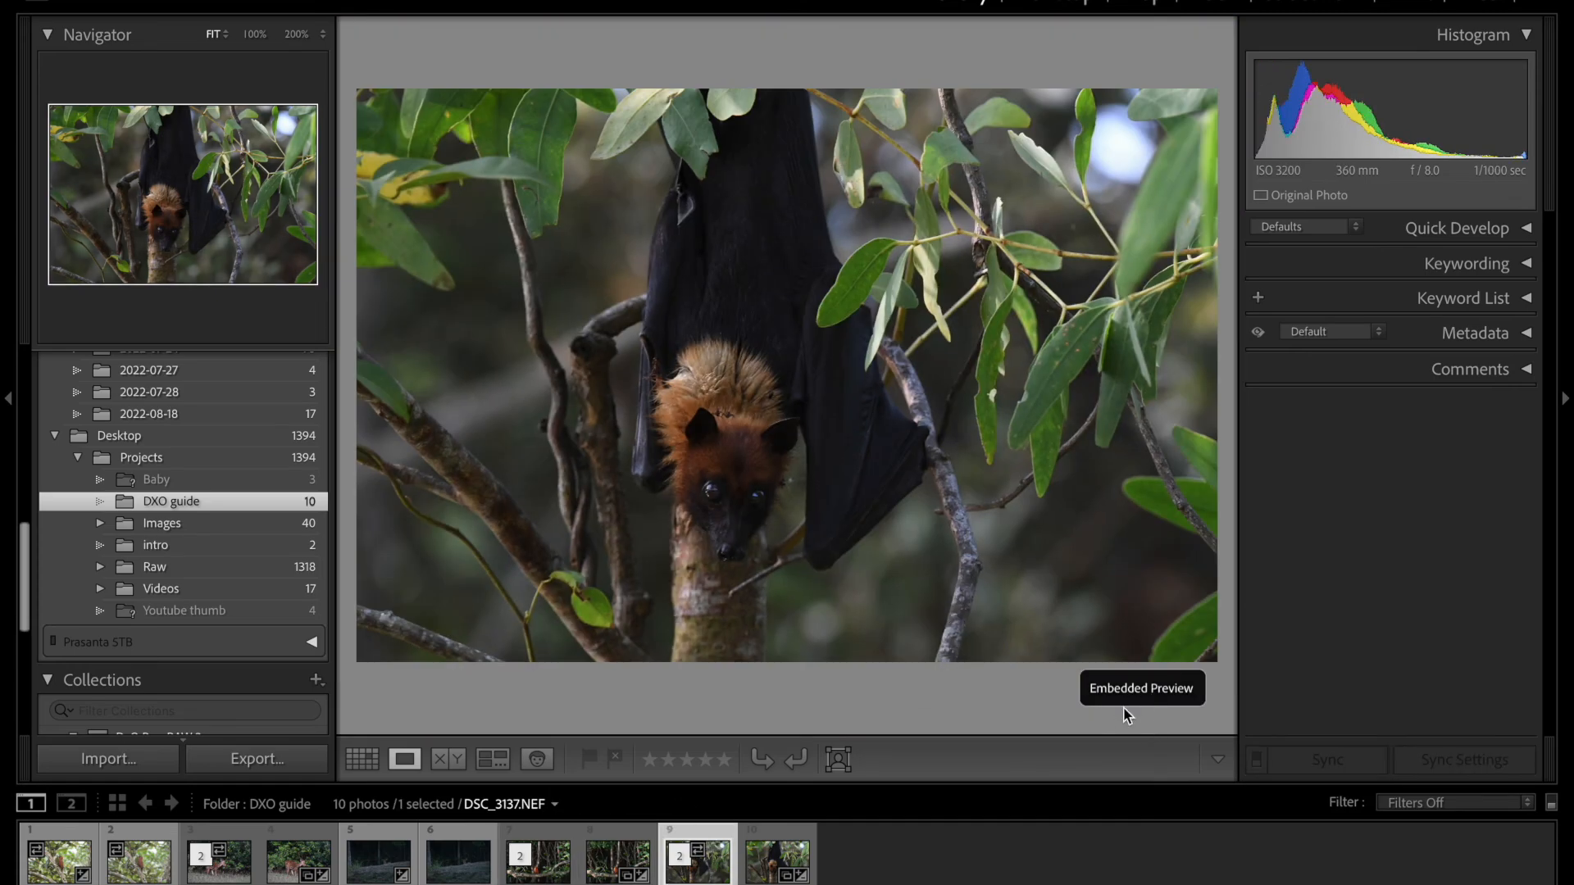
click(755, 877)
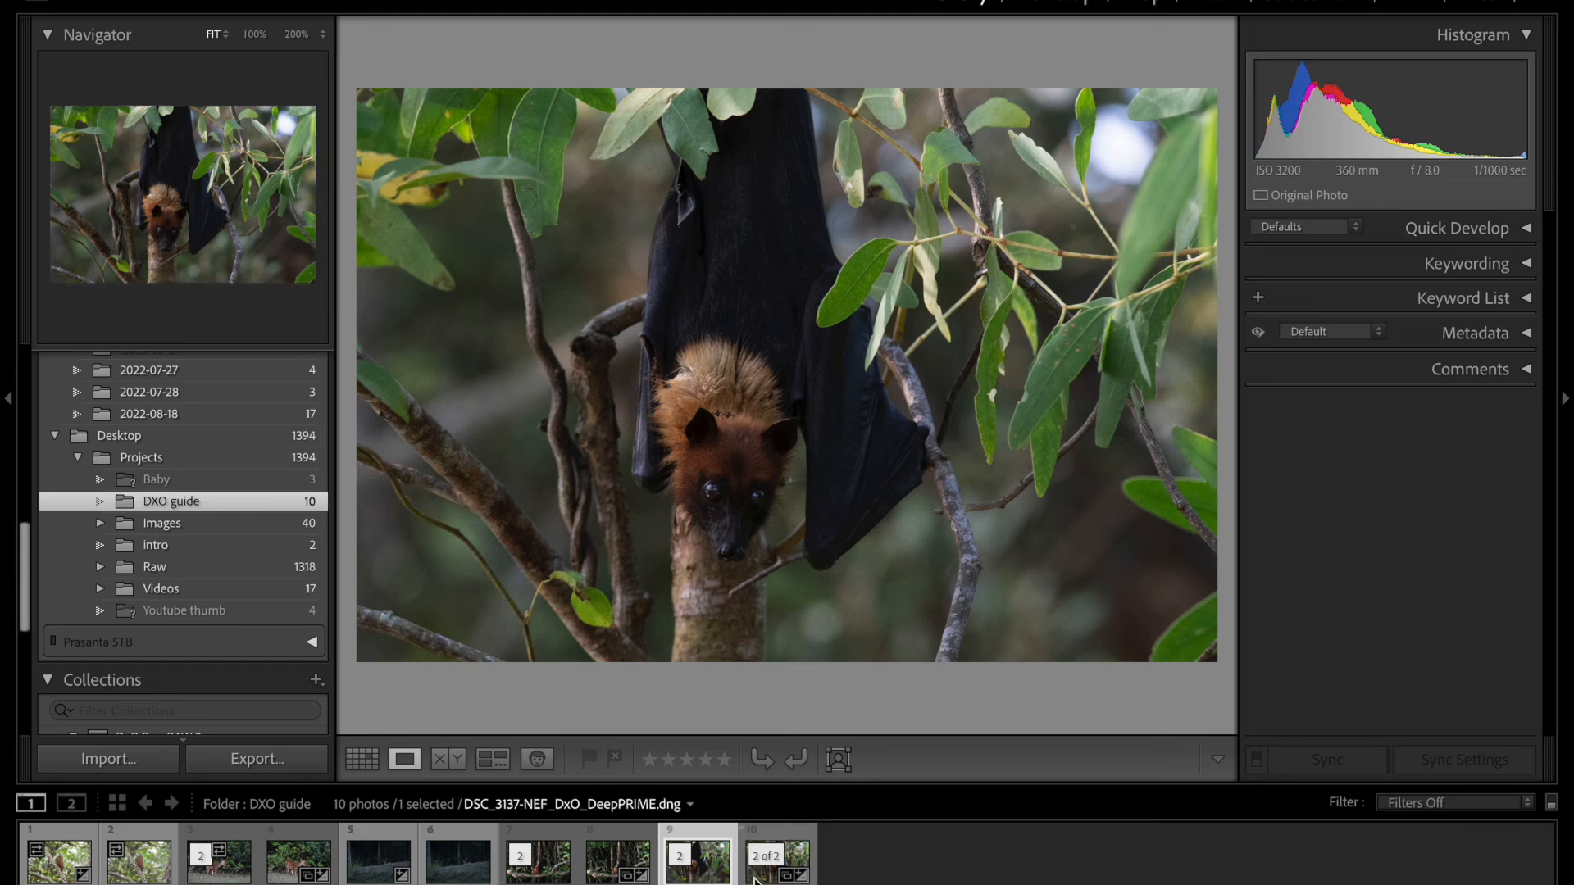
ctrl+click(698, 863)
key(c)
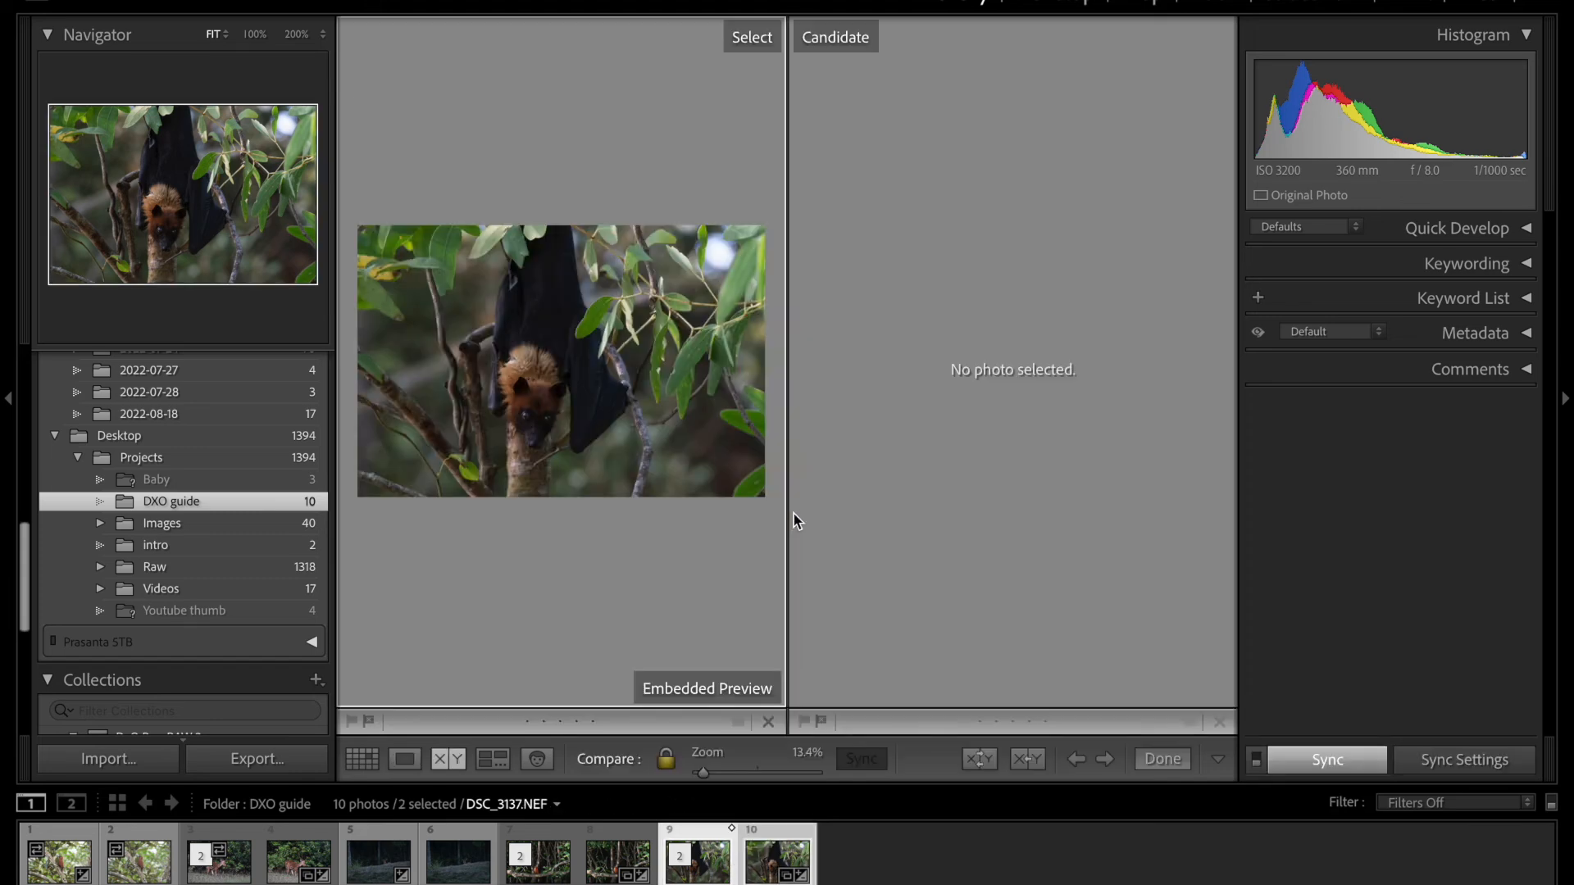
Compare the bat's eyes, forehead and light neck fur in both versions at 200%.
click(496, 467)
drag(495, 468, 580, 410)
click(579, 410)
click(532, 385)
drag(653, 511, 604, 478)
drag(489, 211, 500, 373)
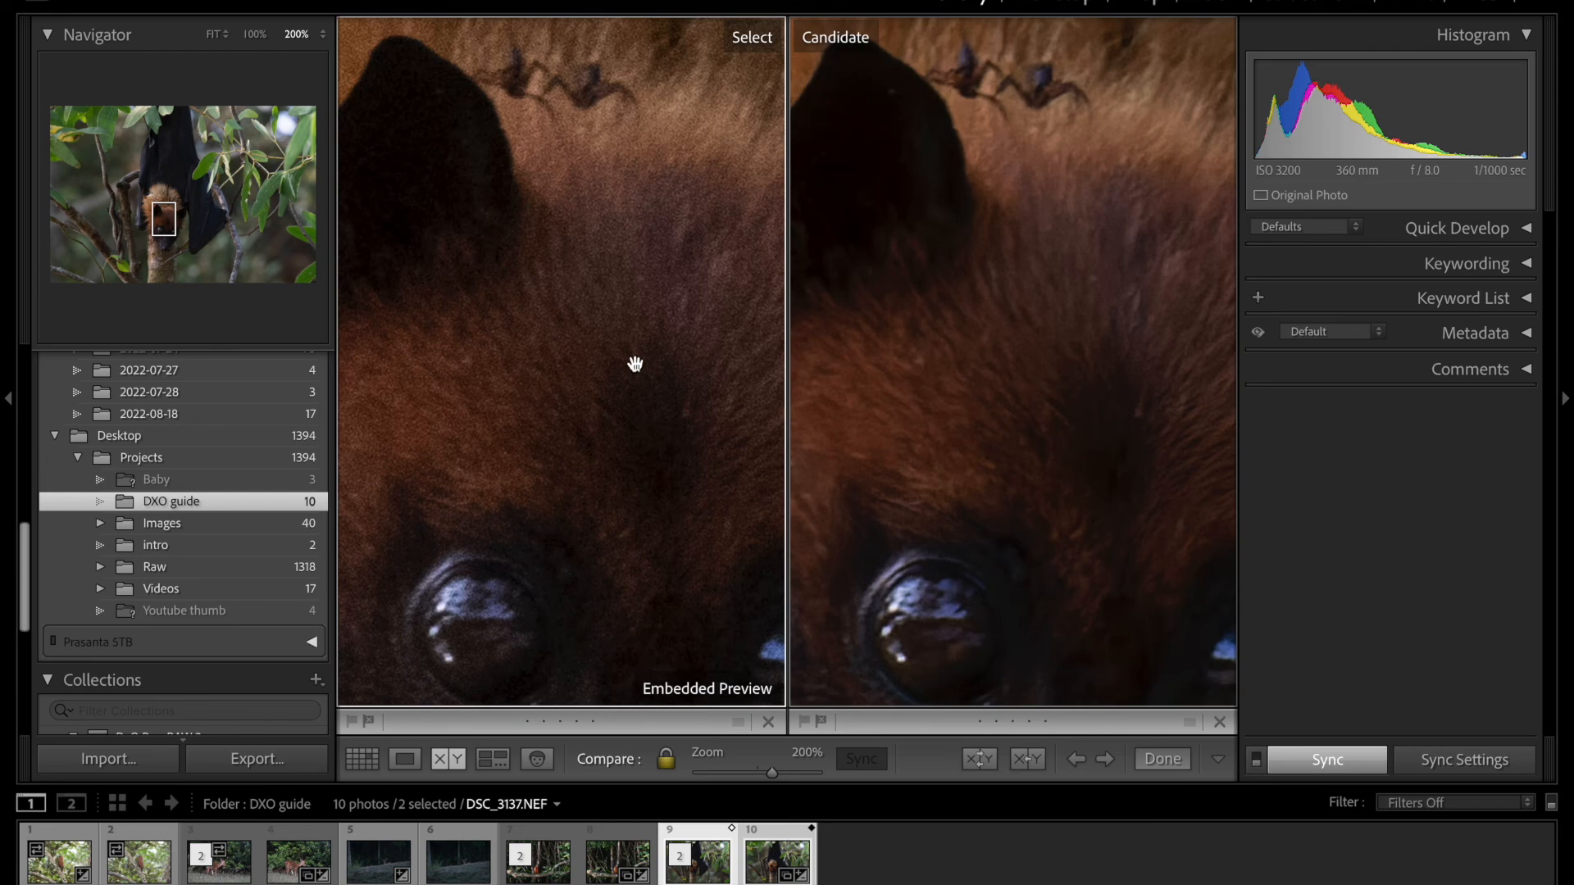
drag(579, 257, 580, 527)
drag(566, 324, 558, 441)
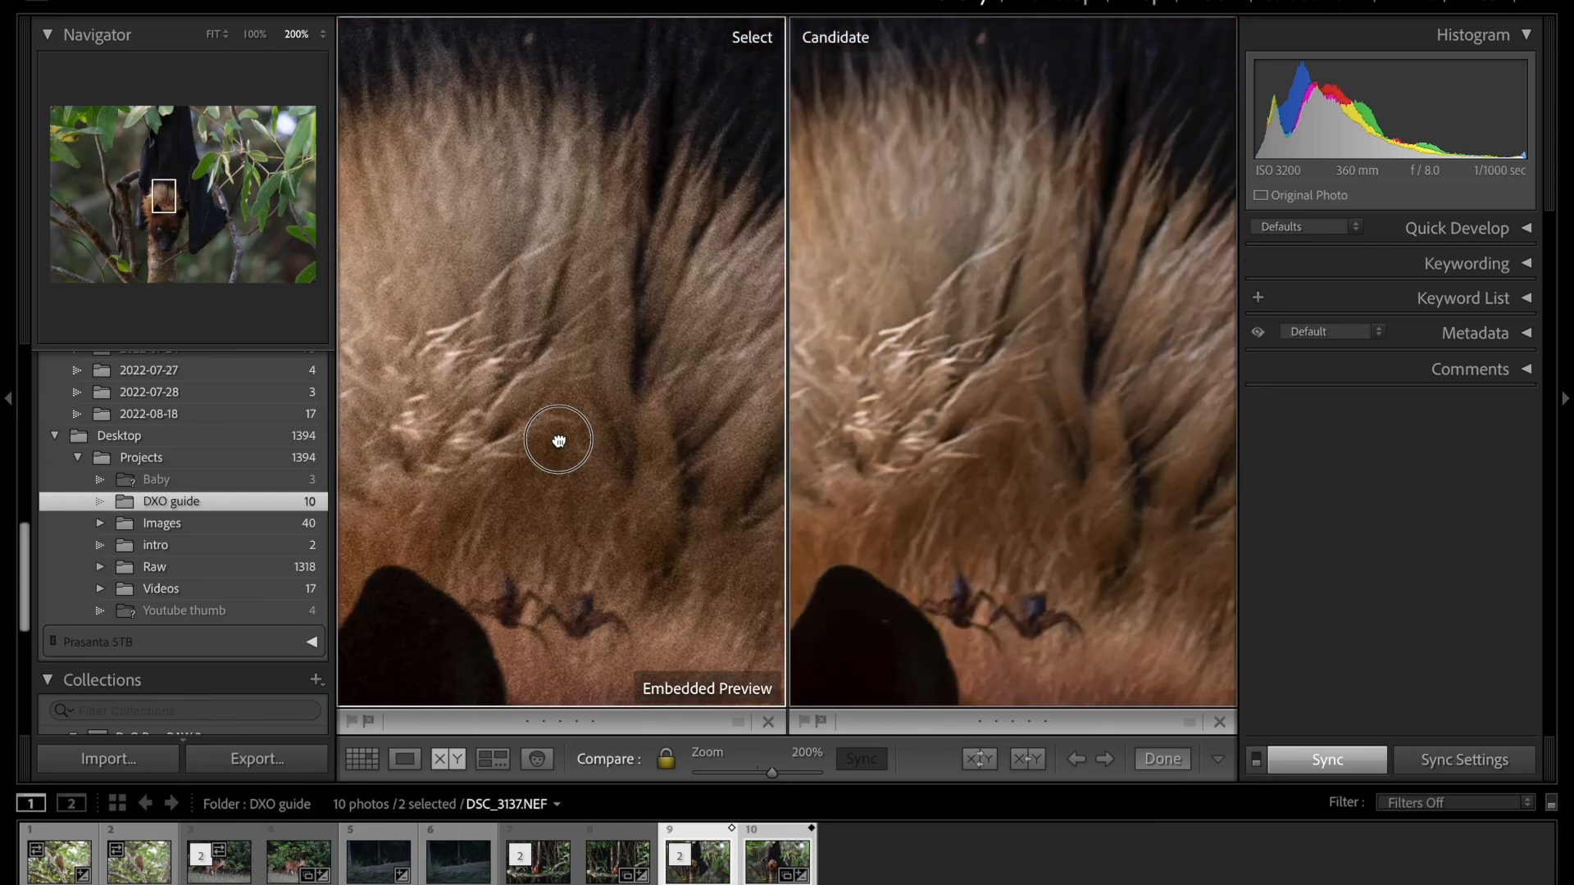
Compare noise on the bat's forehead, dark wing edge and the blurred branch behind it at 200%.
drag(878, 432, 942, 246)
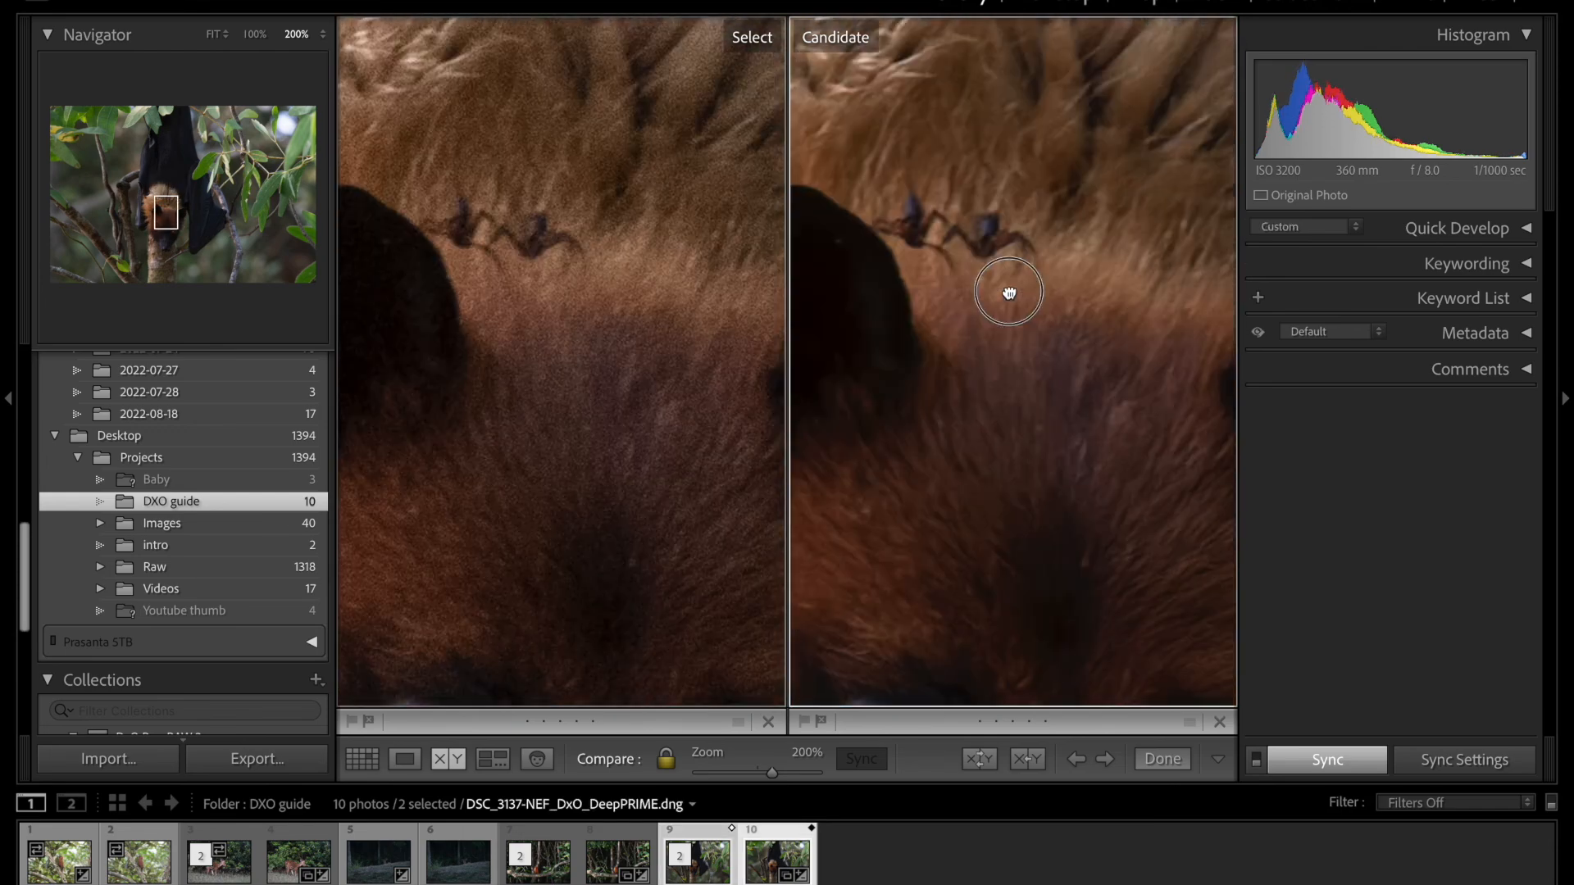
drag(1010, 293, 1009, 246)
drag(1008, 506, 1008, 397)
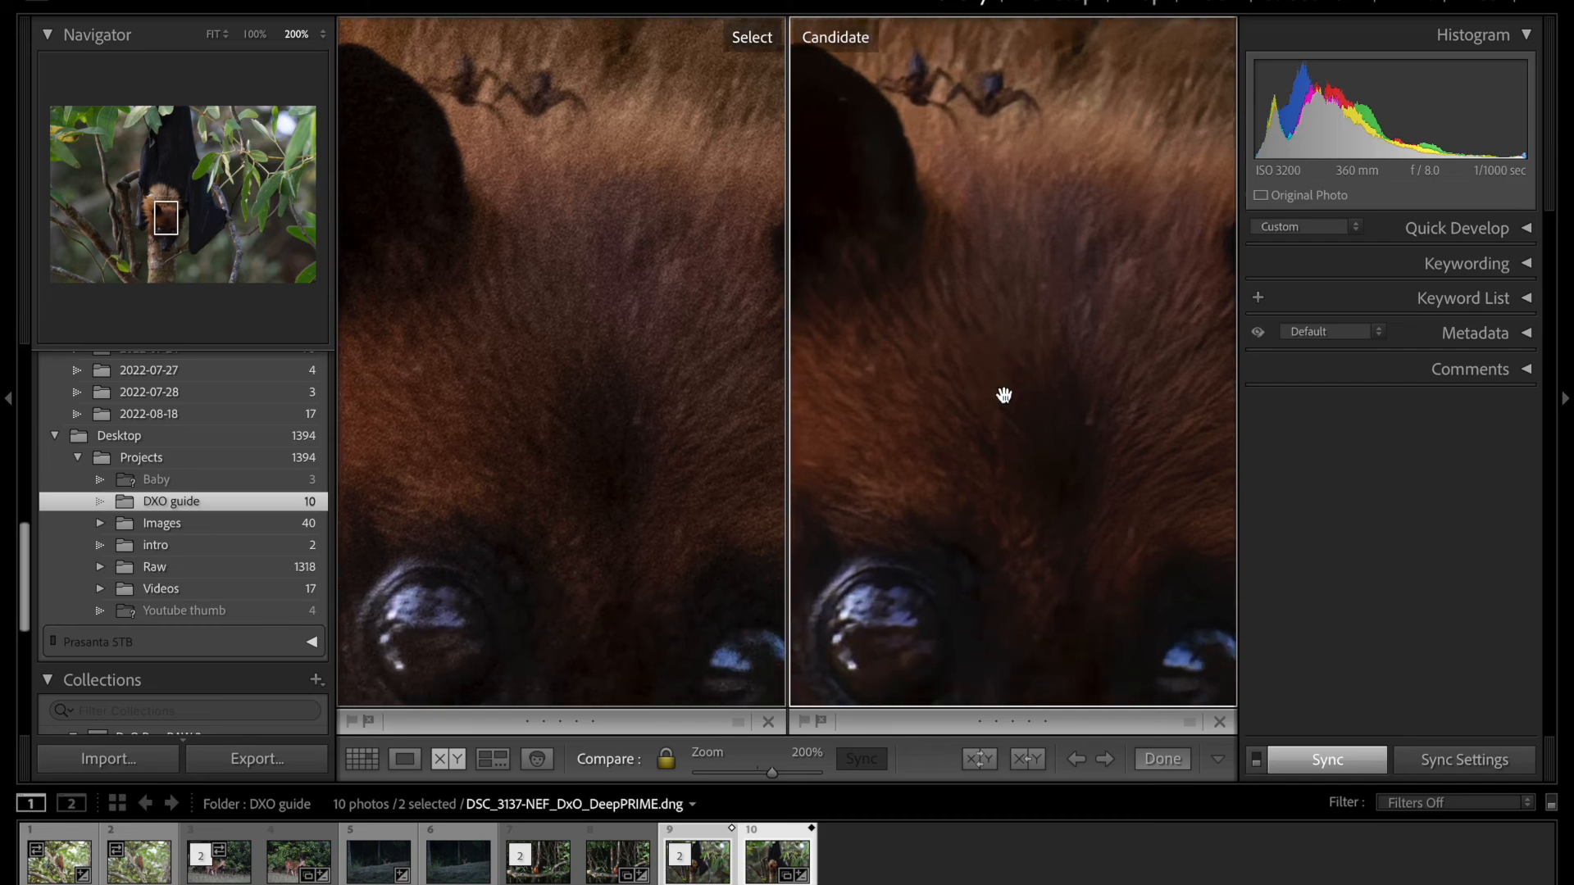
click(1005, 397)
click(1027, 444)
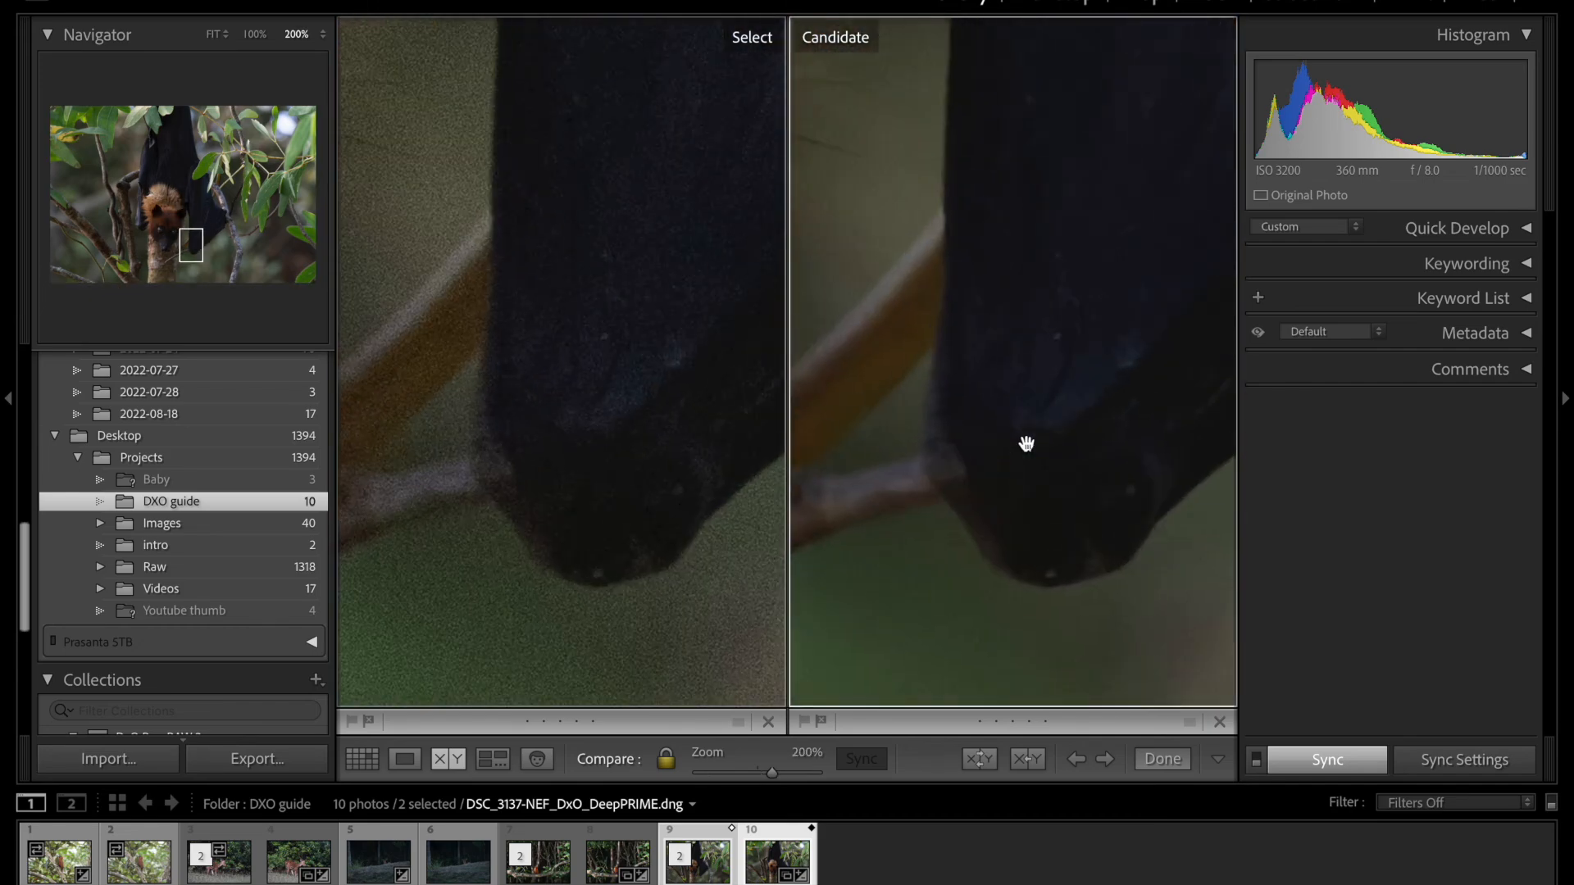
drag(938, 260, 1061, 376)
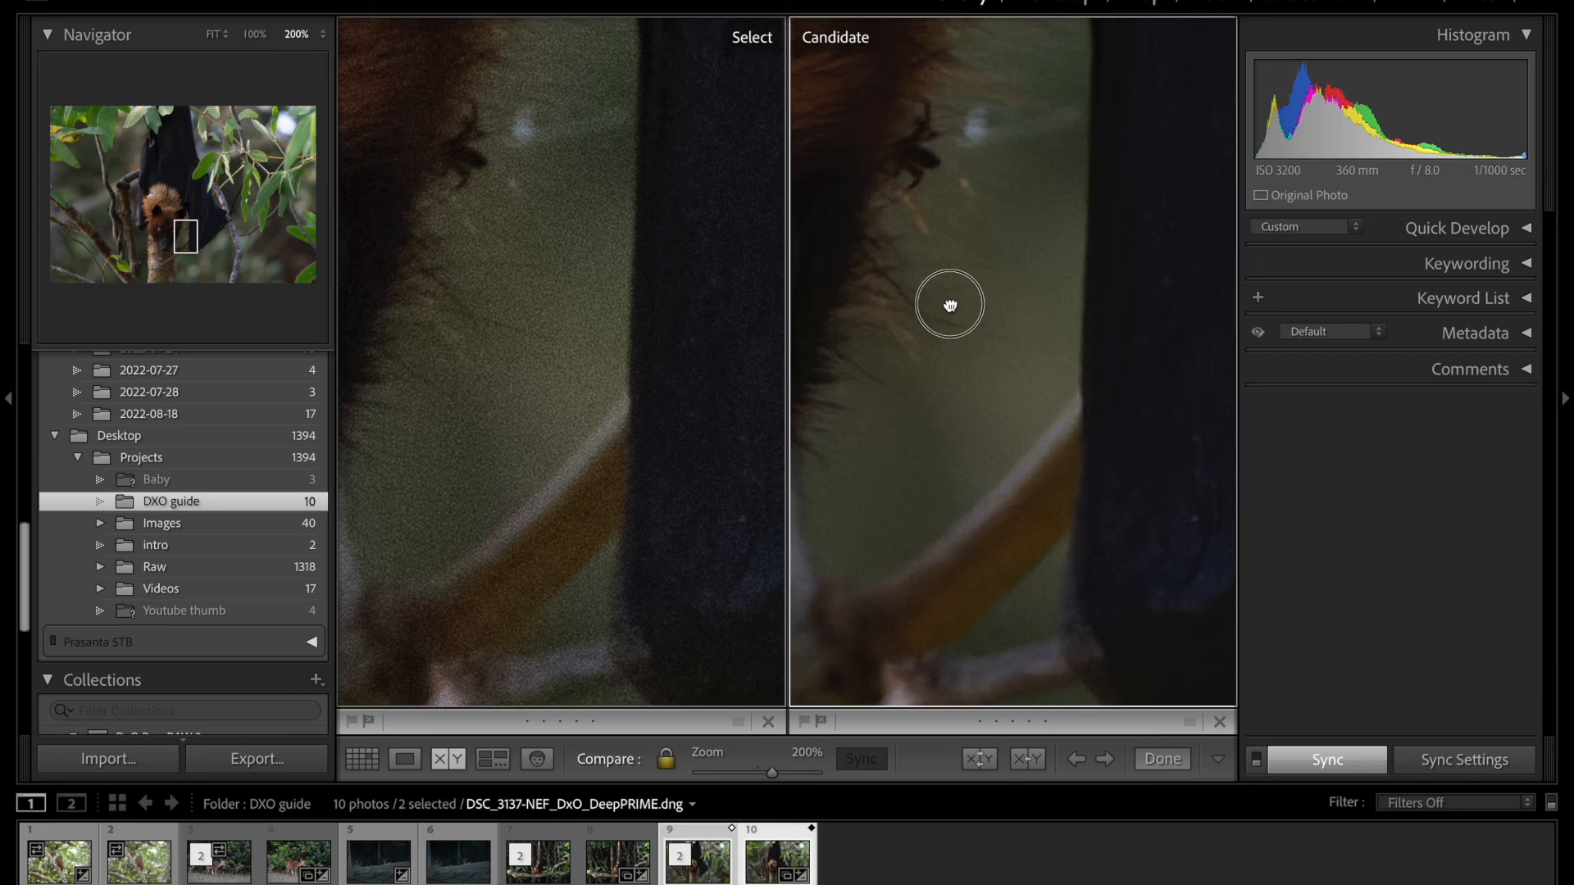
Compare the fur beside the bat's eye, its nose and the blurred bark below in both versions at 200%.
drag(950, 305, 994, 386)
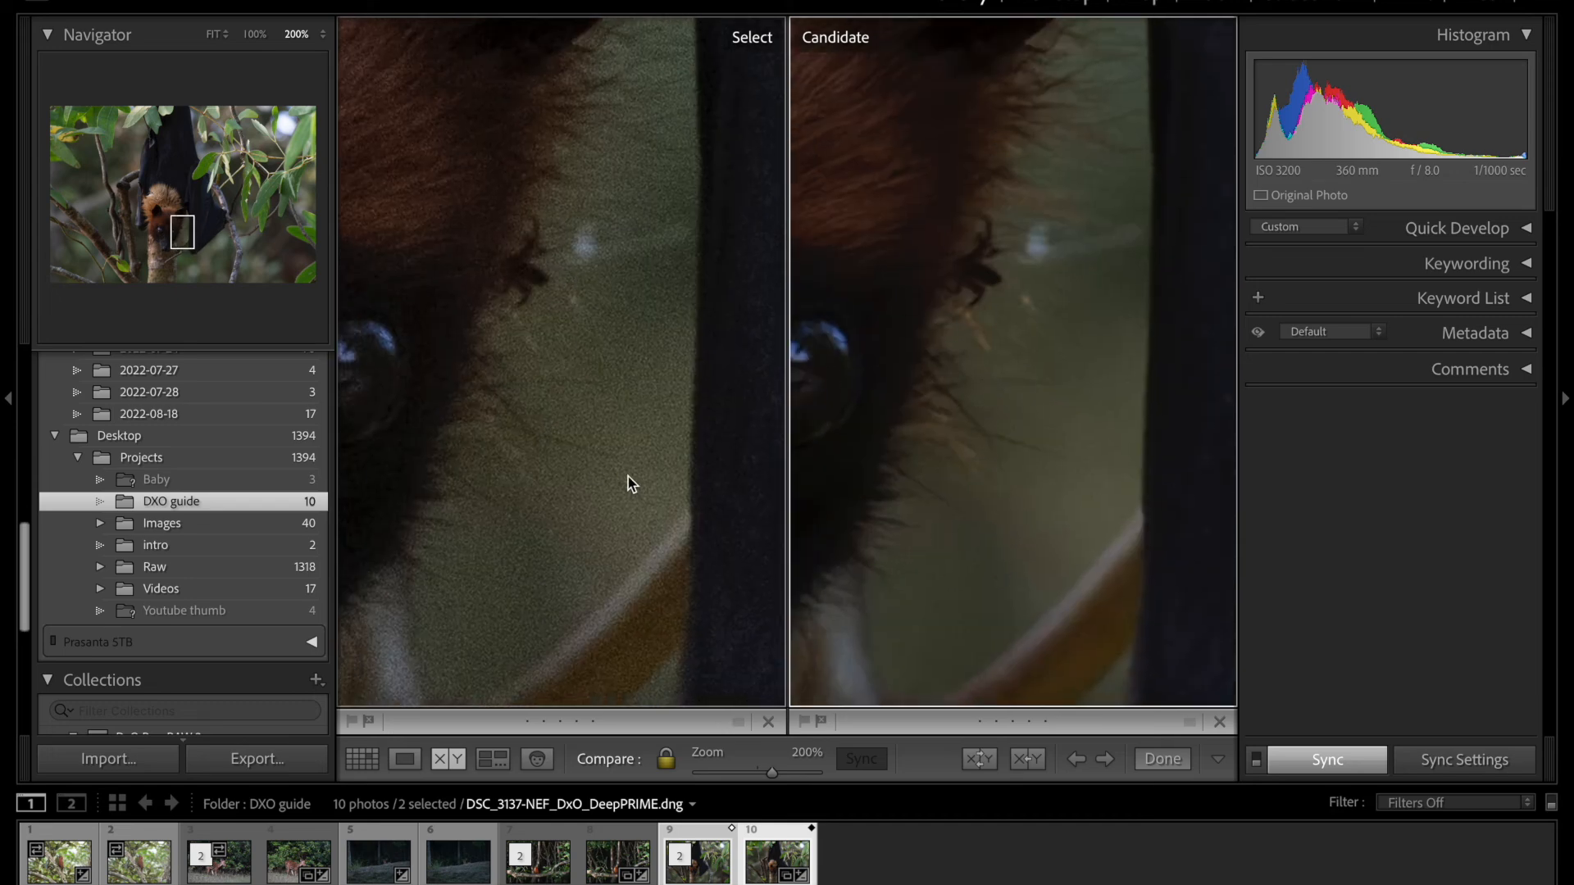
drag(633, 479, 742, 268)
drag(641, 354, 759, 303)
drag(627, 445, 751, 298)
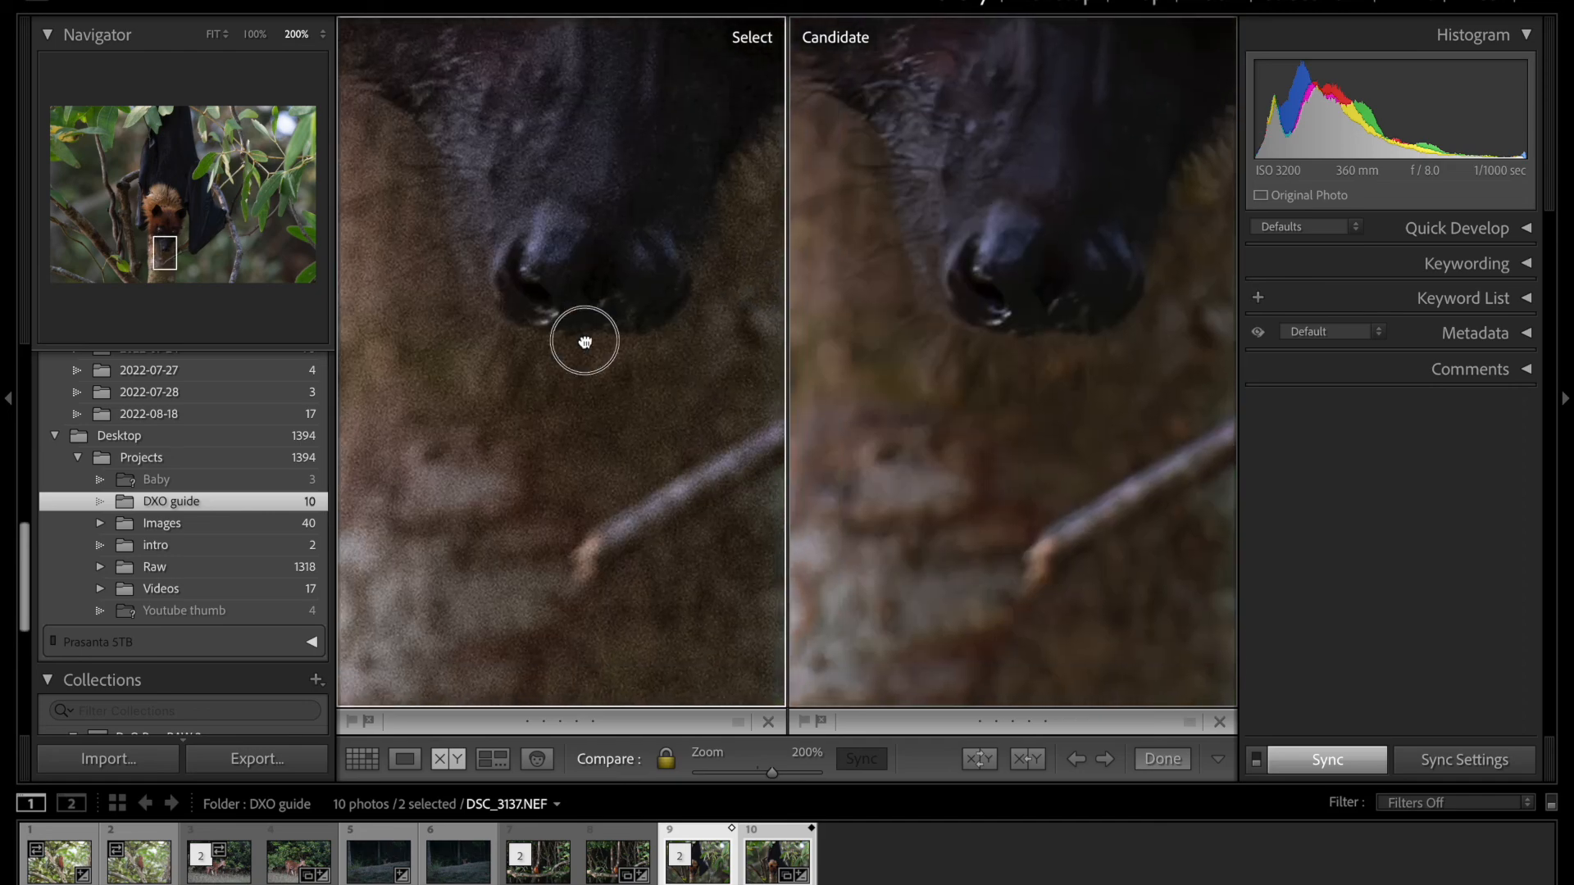
Compare the bat's golden neck fur, folded wing edge and the blurred background beside them at 200%.
drag(554, 300, 679, 482)
drag(573, 235, 655, 439)
drag(583, 405, 671, 625)
drag(534, 241, 660, 460)
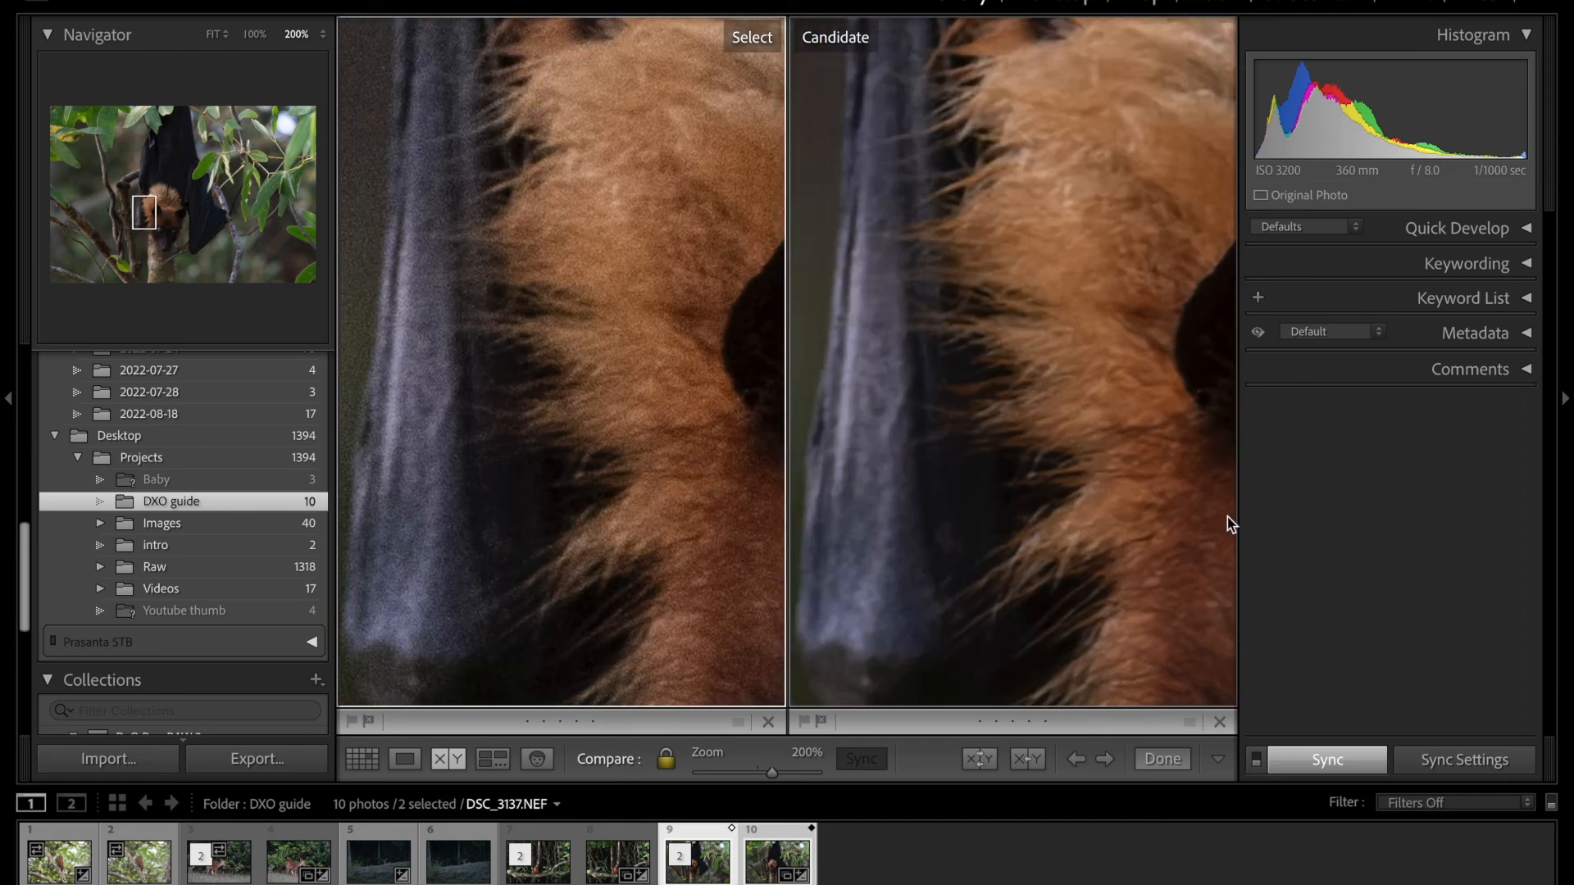
drag(566, 309, 644, 448)
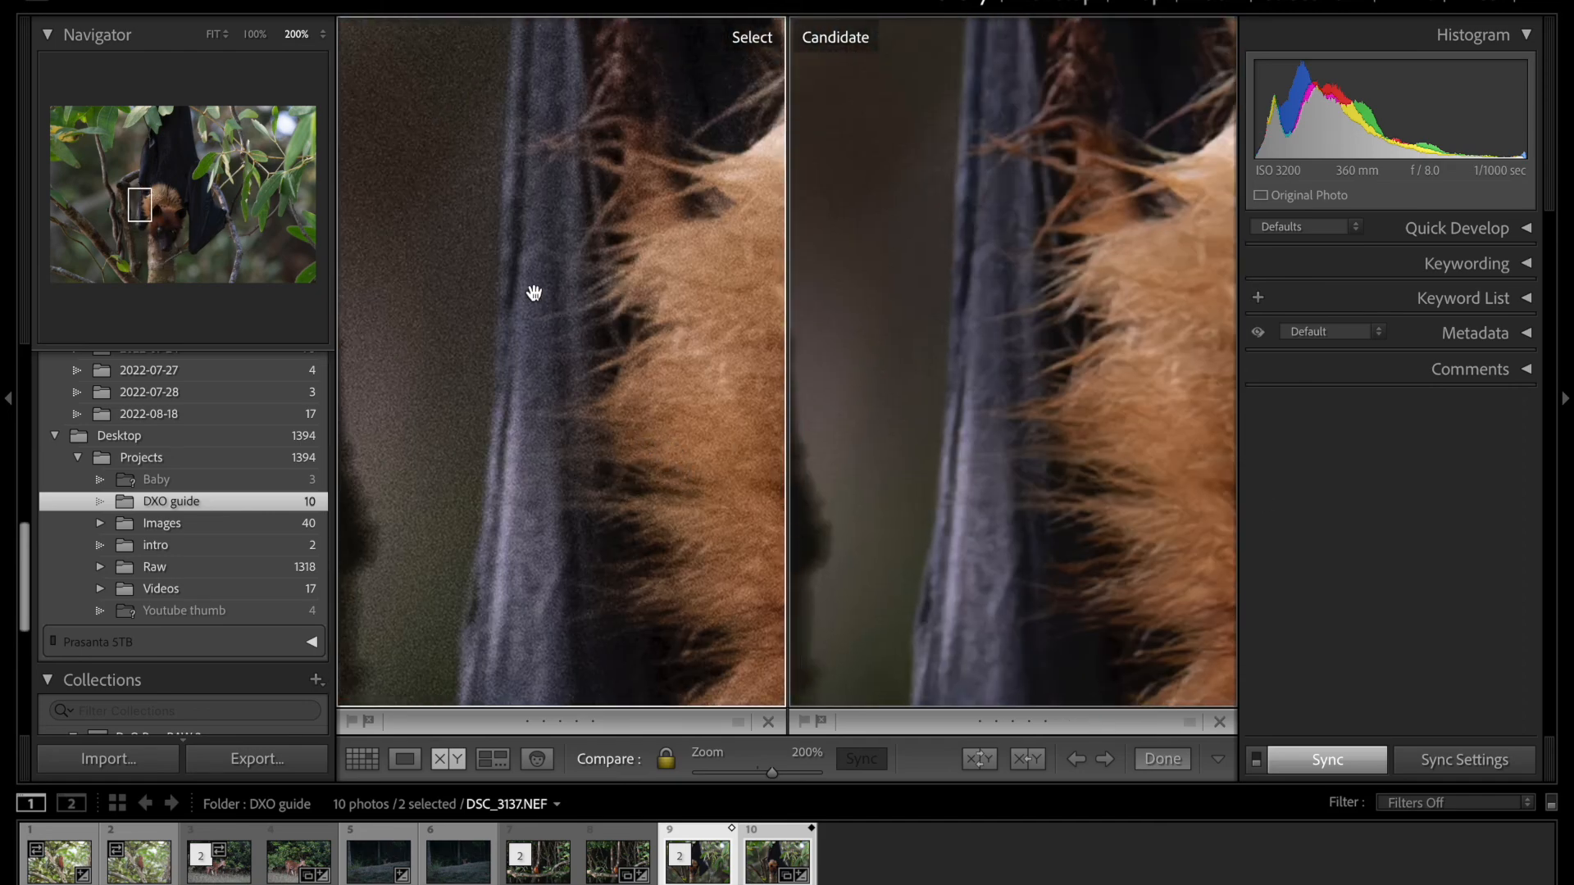
drag(561, 305, 647, 397)
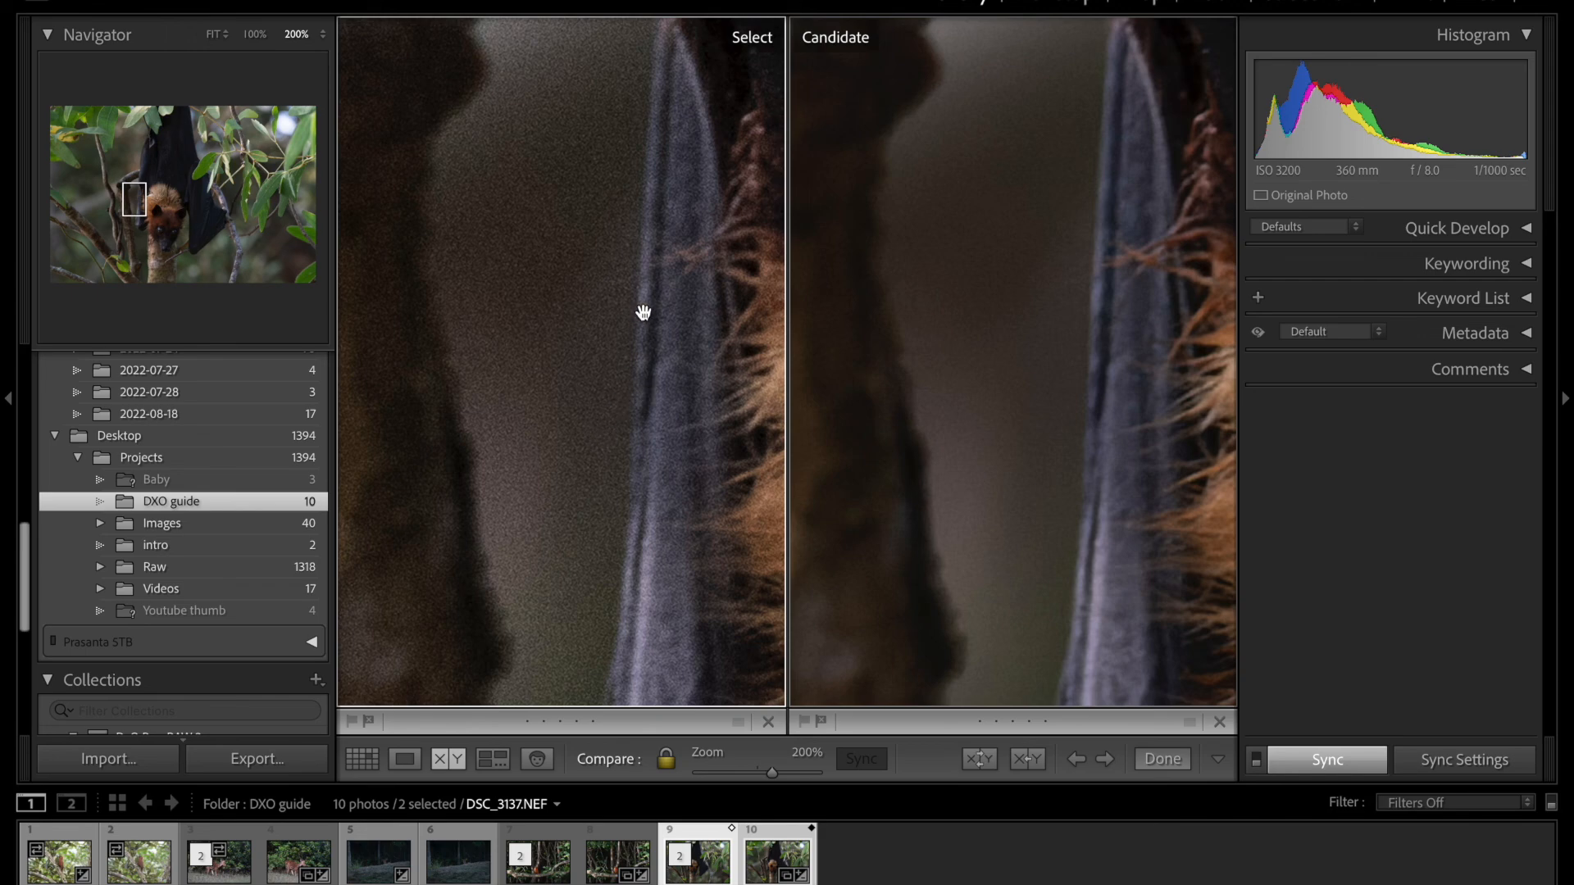
Compare the bat's cheek fur and the pale branch stub against the dark green background in both versions.
drag(1010, 500, 741, 346)
drag(912, 369, 977, 337)
drag(968, 433, 1001, 334)
drag(1003, 533, 934, 309)
drag(874, 356, 1025, 400)
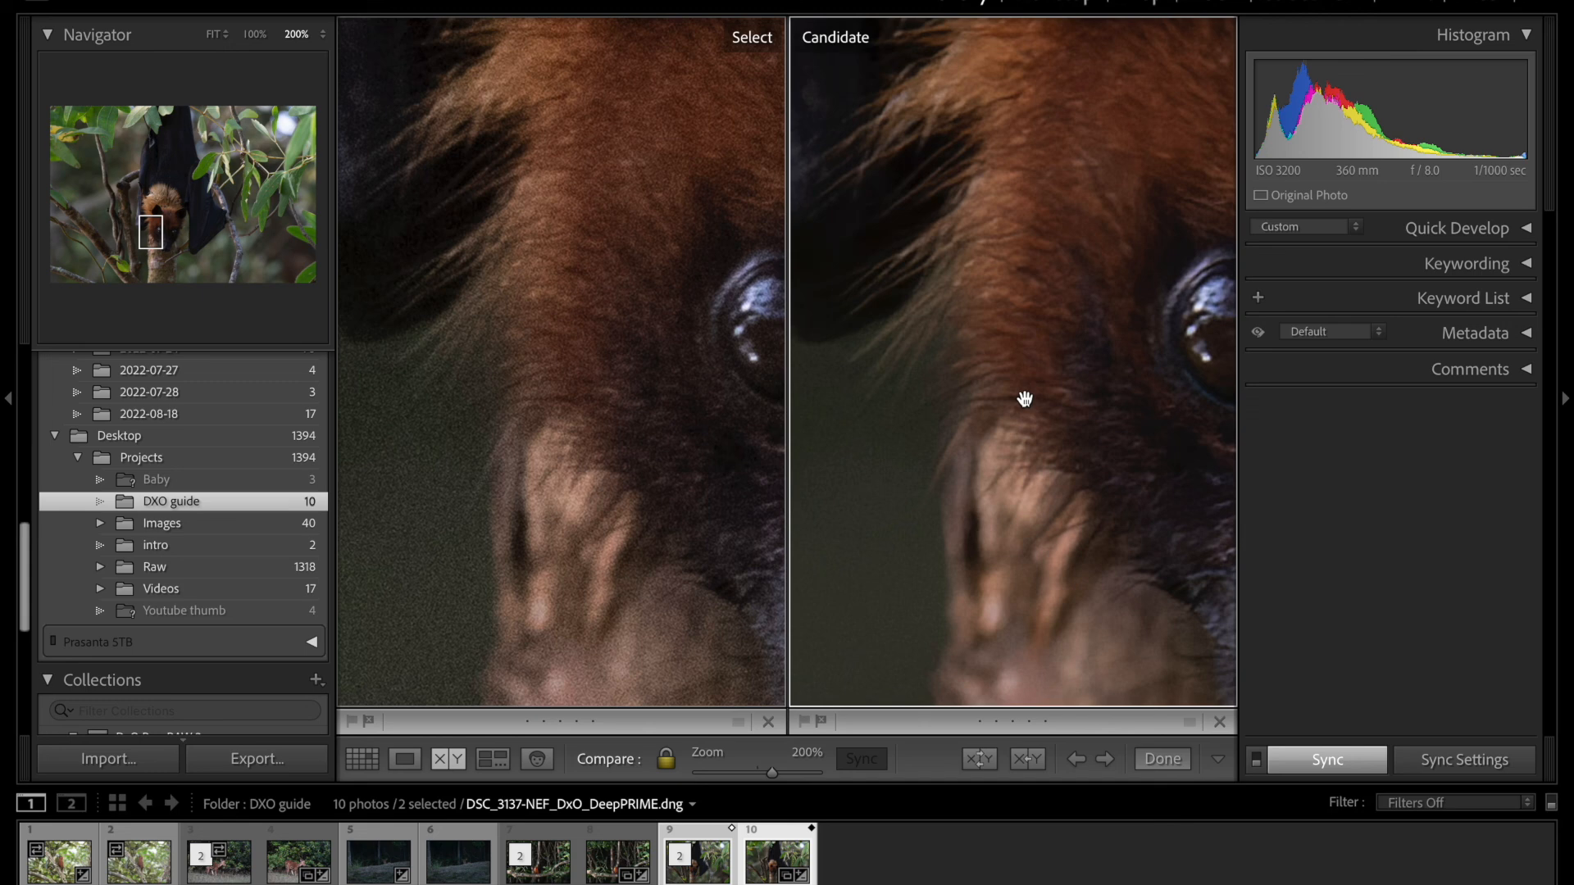
drag(594, 411, 669, 404)
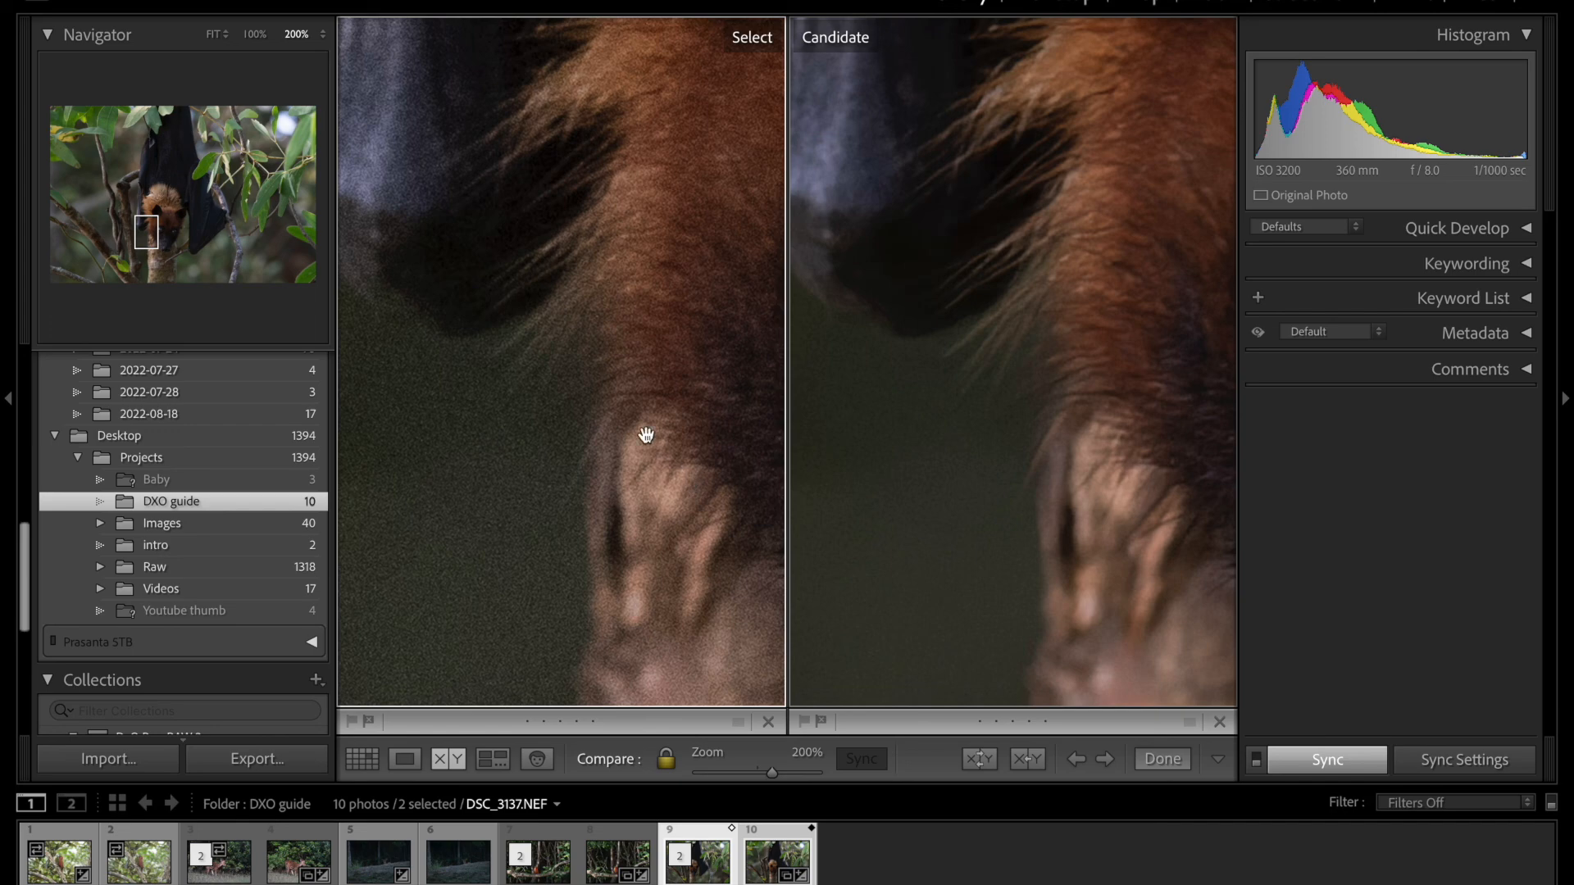
drag(647, 432, 625, 474)
Compare detail and noise on the bat's ear, eye and dark snout in both versions at 200%.
drag(1006, 352, 1007, 353)
drag(1036, 446, 991, 492)
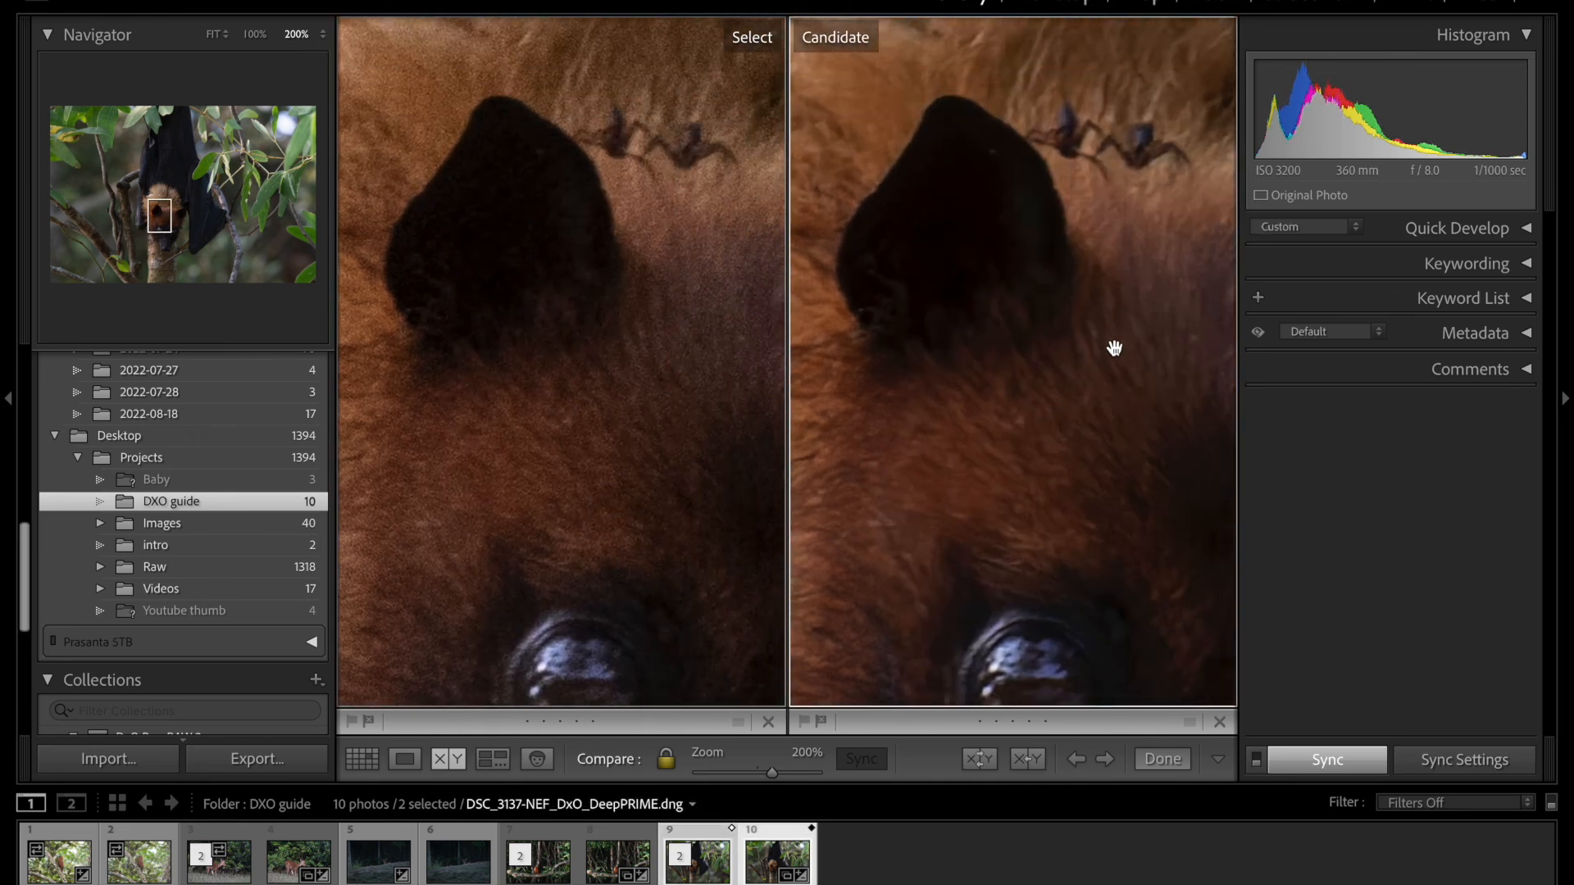
drag(1055, 555, 1012, 334)
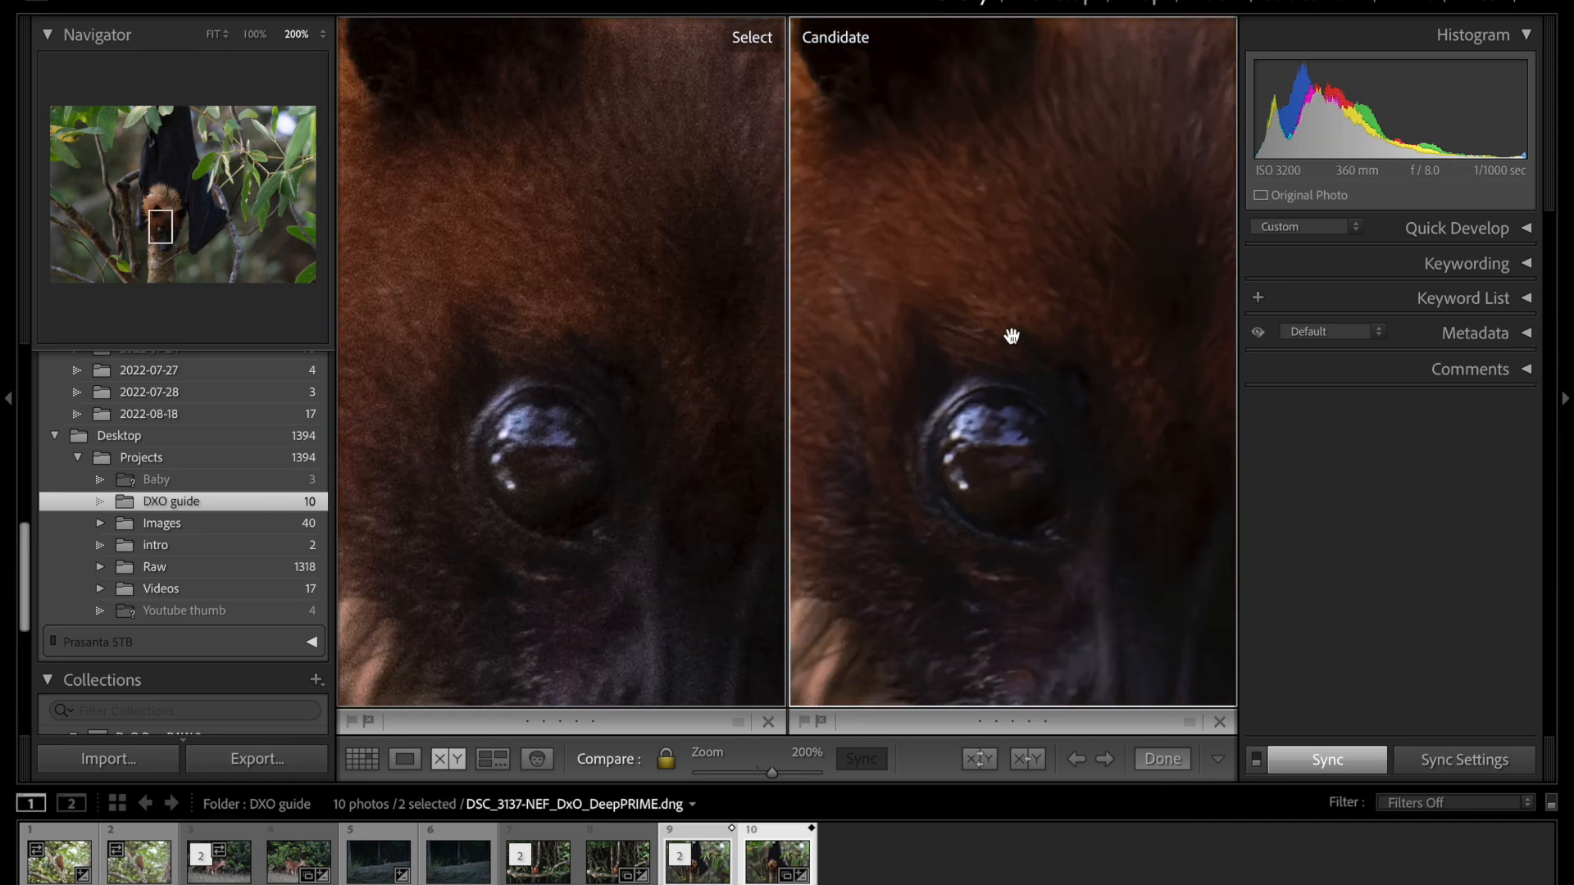
drag(1043, 502, 982, 331)
drag(1005, 528, 988, 340)
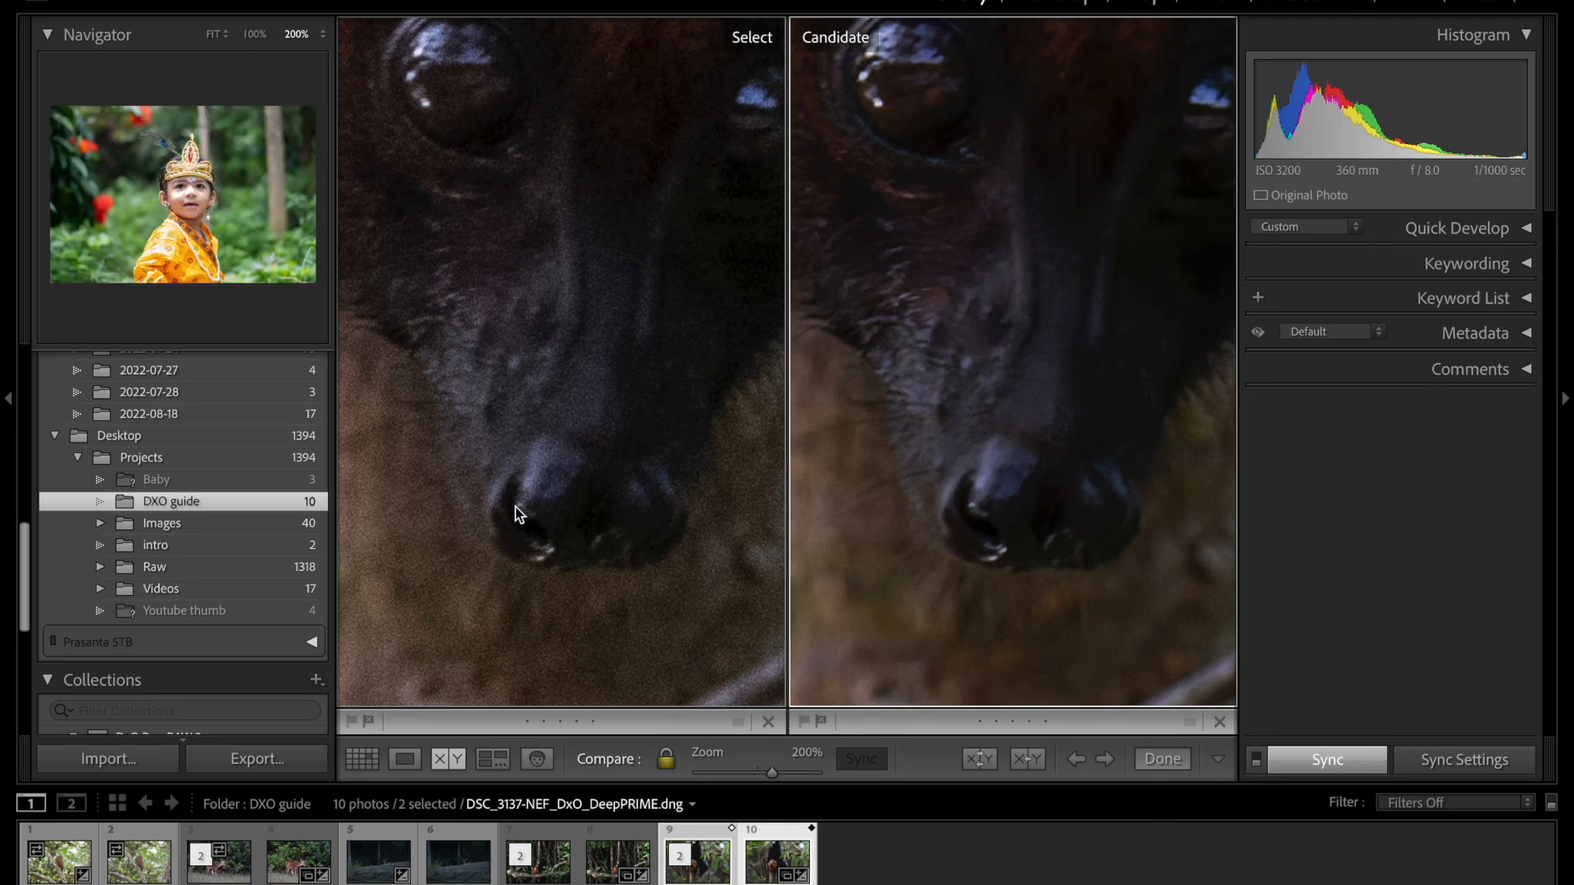
Recheck the bat's nose, the bark, and the fur between eye and ear at 200%, then zoom both versions out to Fit.
drag(492, 509, 549, 409)
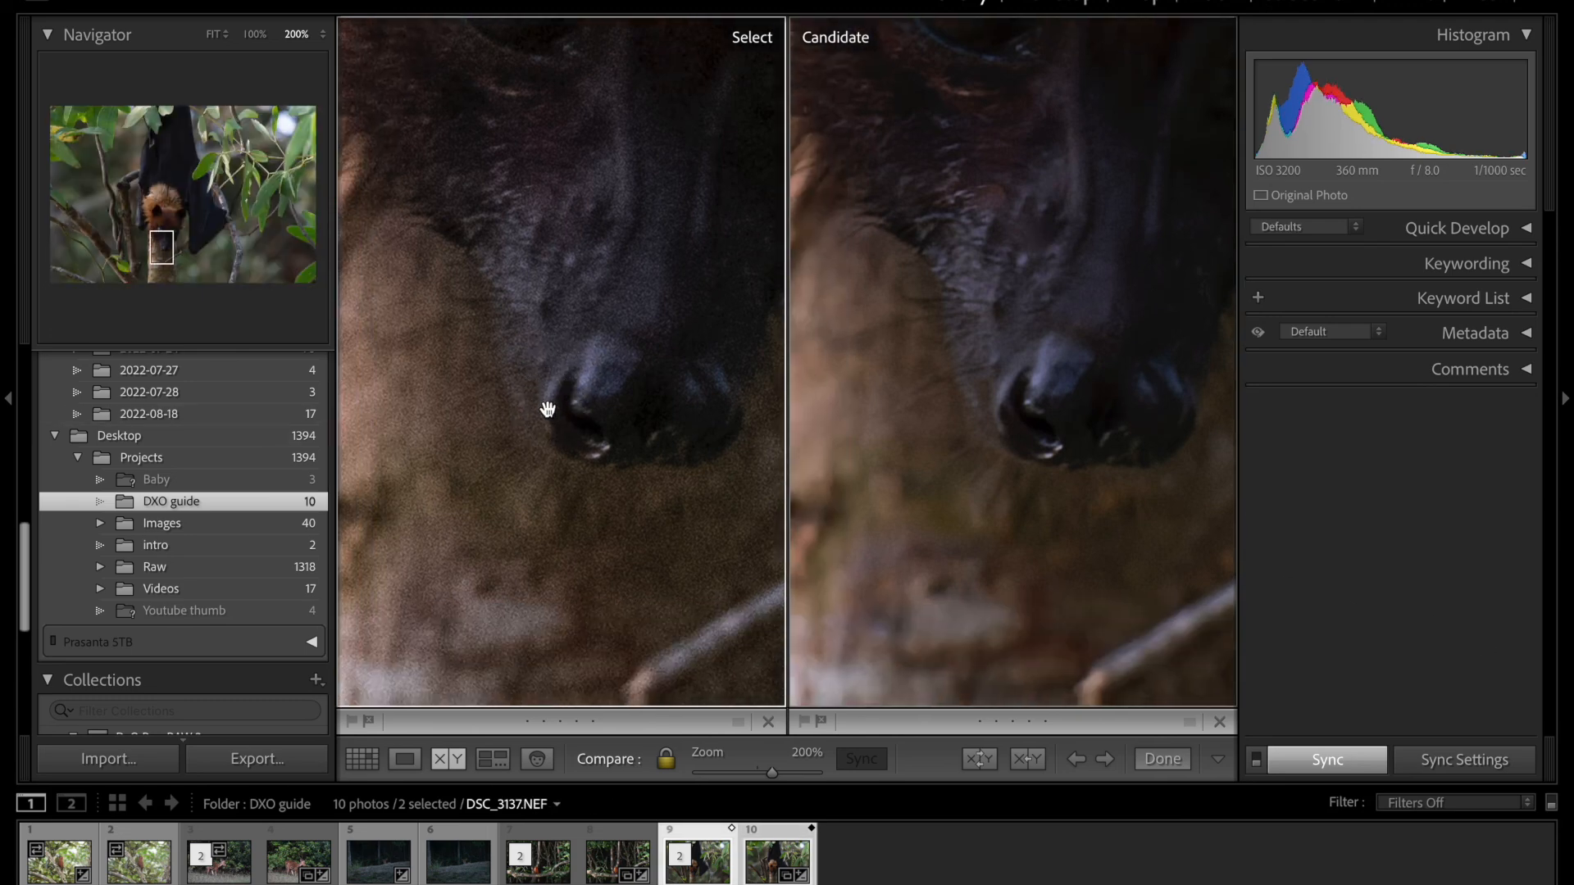
drag(513, 467, 572, 309)
drag(509, 214, 558, 556)
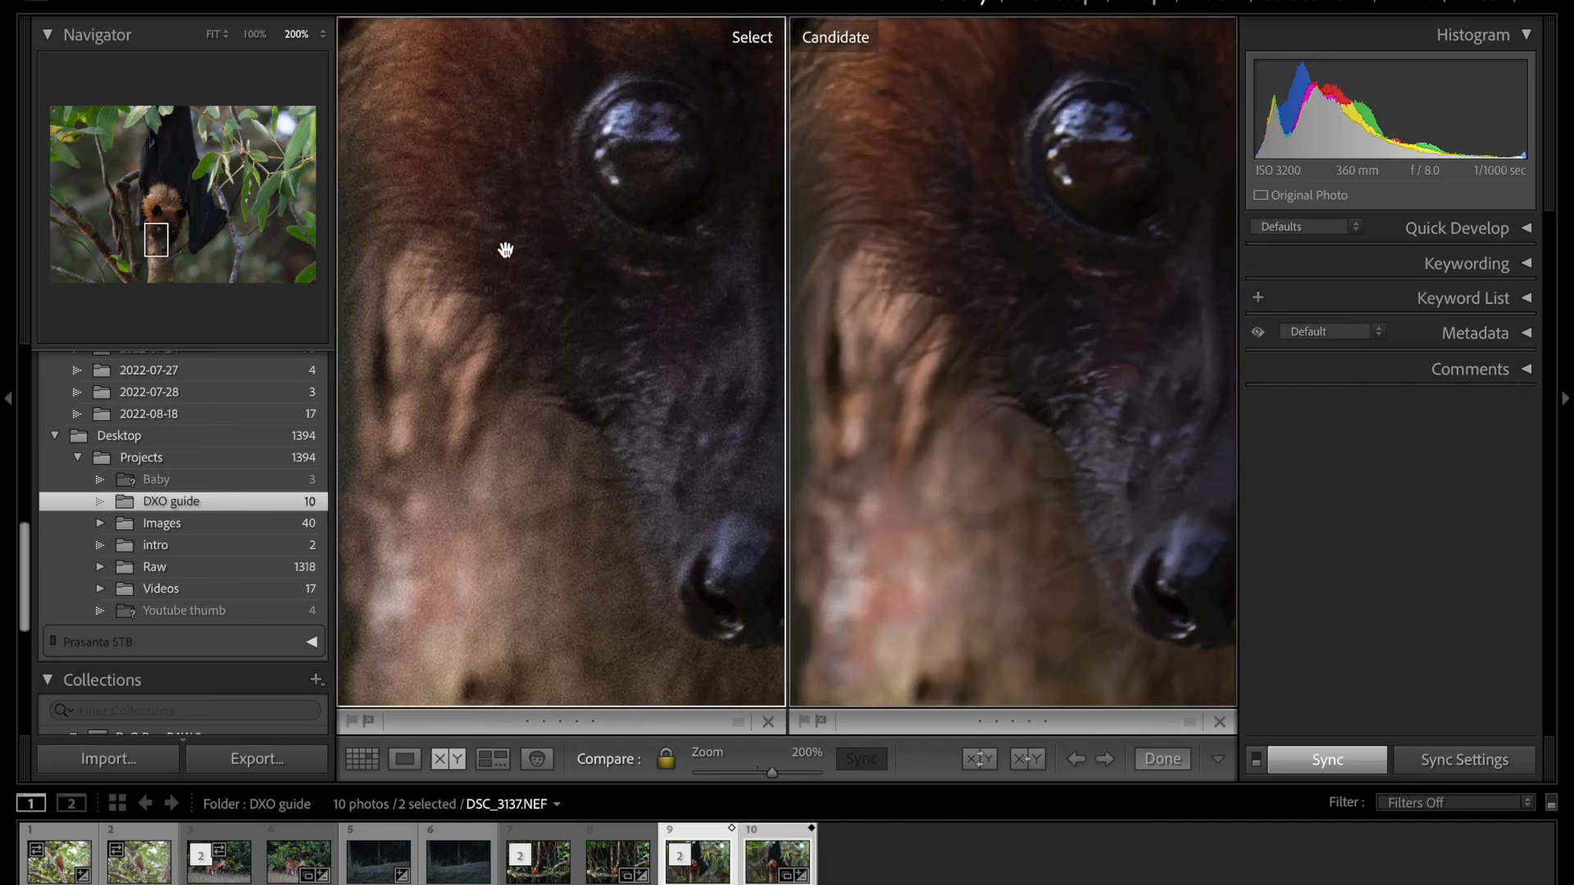
drag(618, 209, 623, 513)
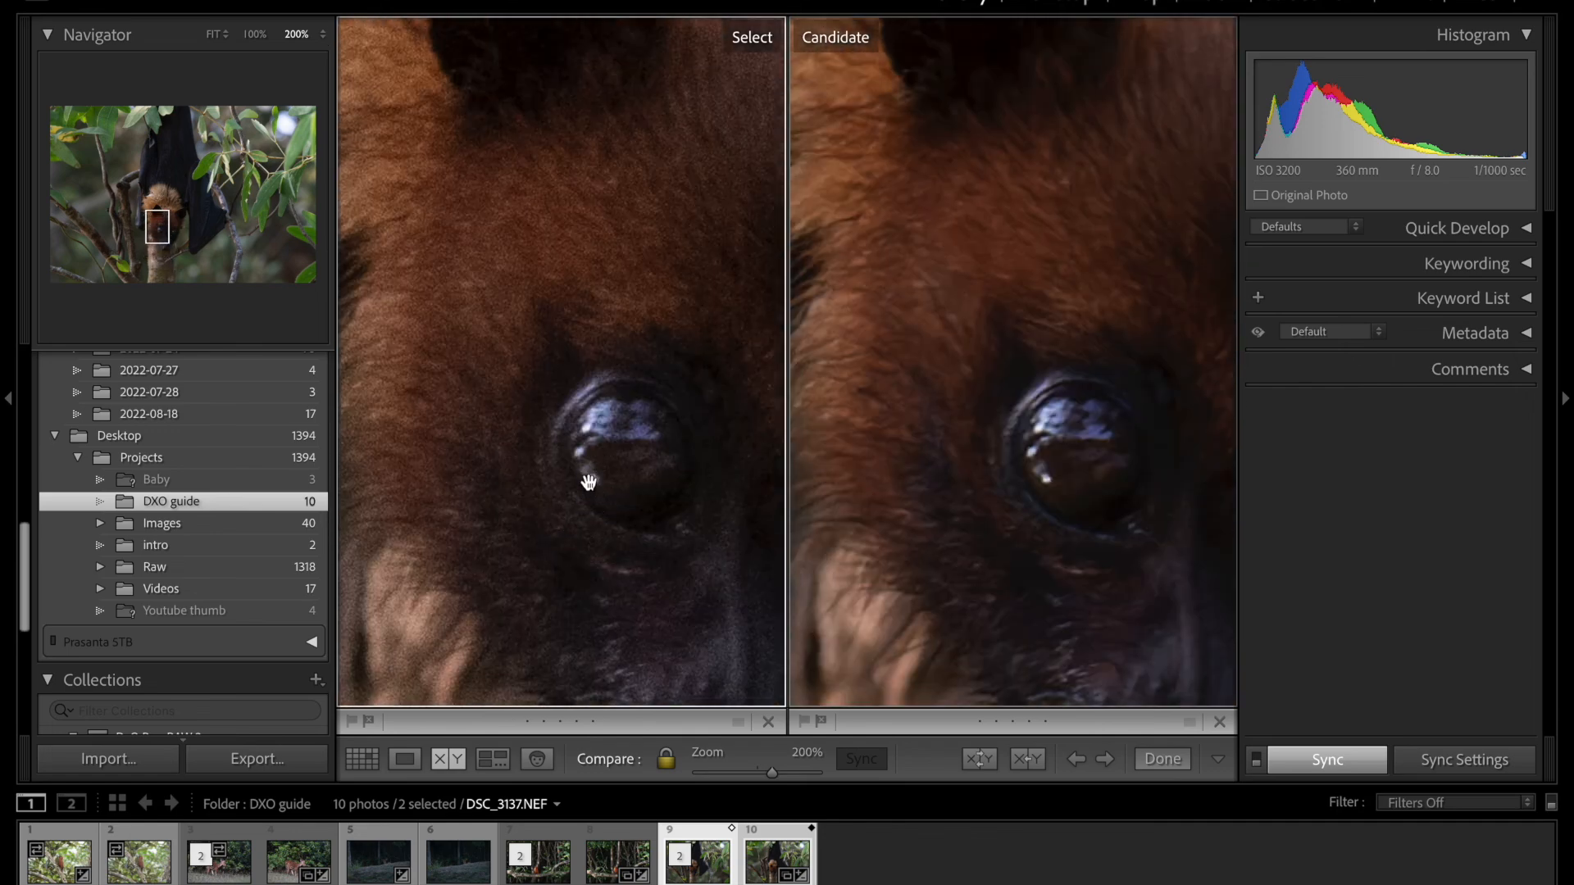
drag(548, 236, 615, 375)
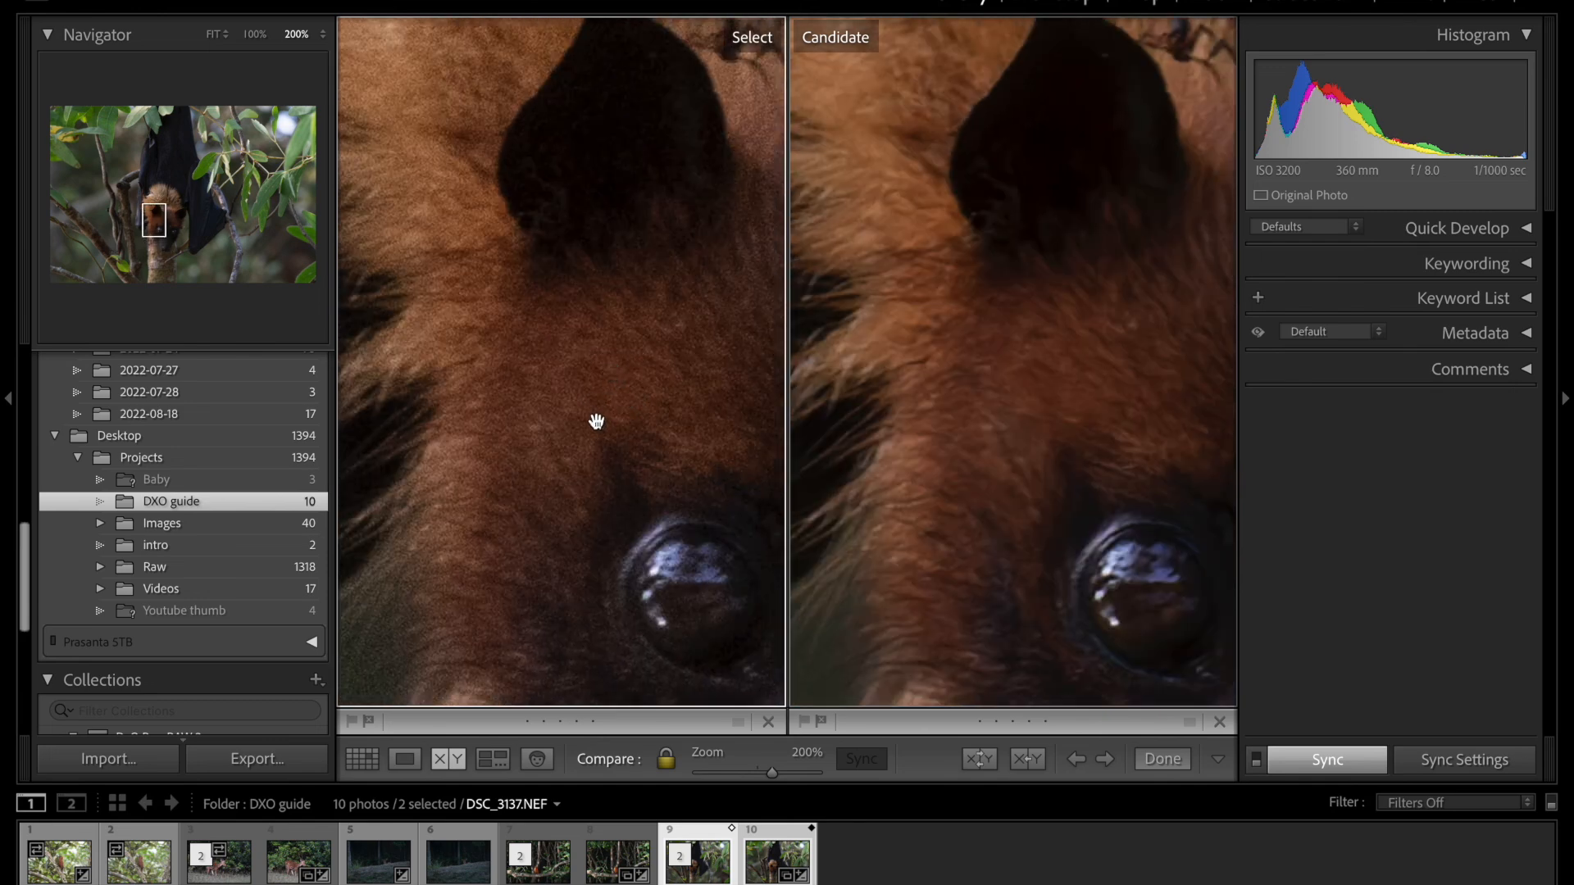
click(961, 487)
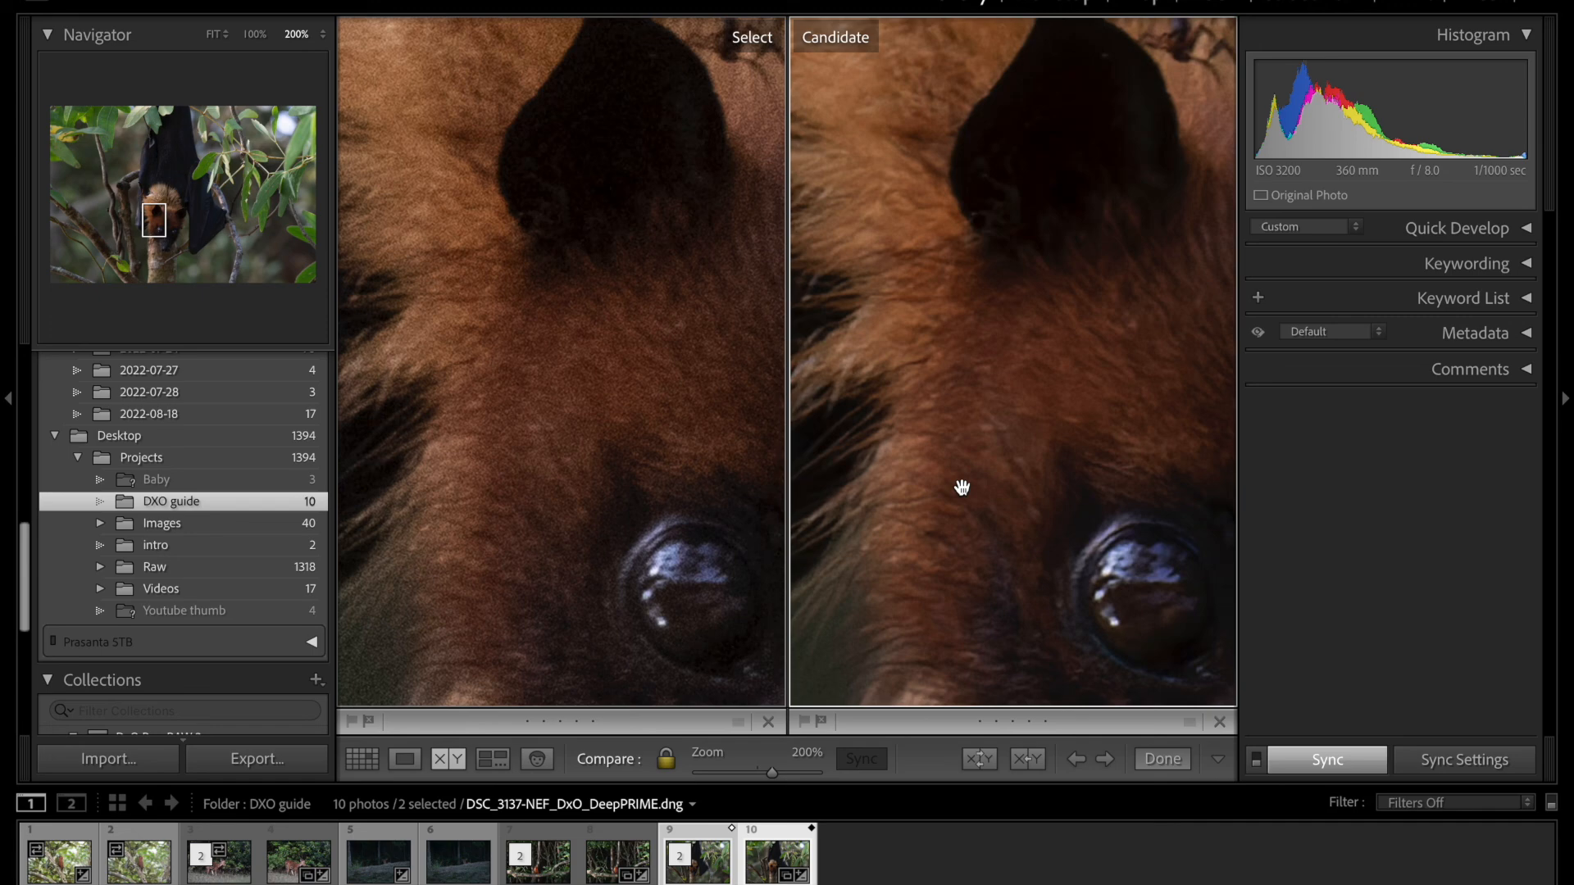
click(898, 444)
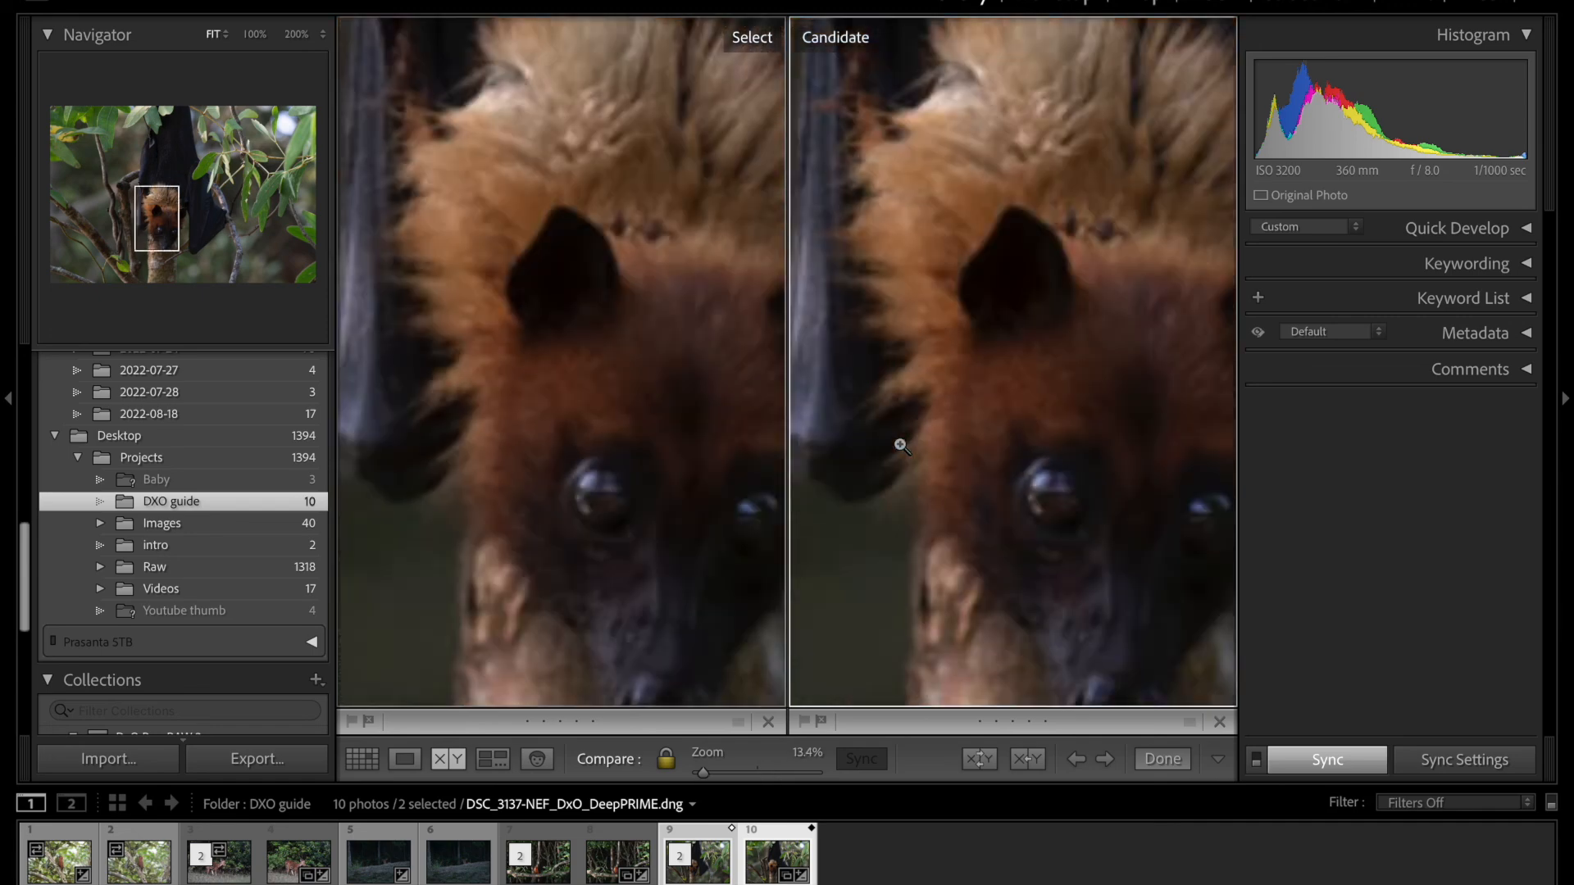